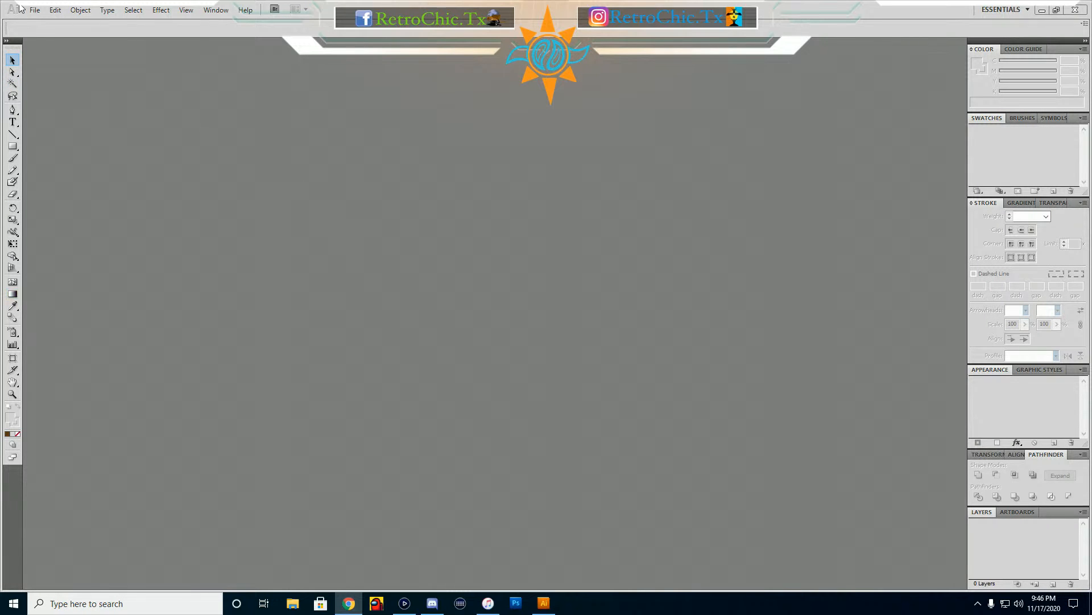
# Create a new landscape Letter document, 11 by 8.5 inches, with one artboard
pyautogui.click(37, 10)
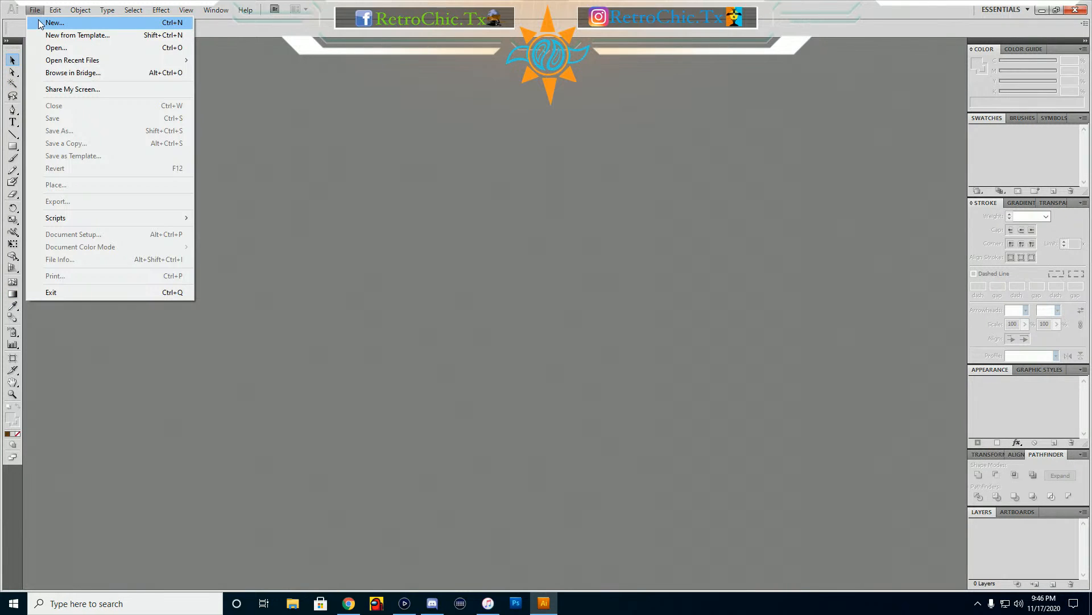
pyautogui.click(52, 23)
pyautogui.doubleClick(459, 219)
pyautogui.write('1')
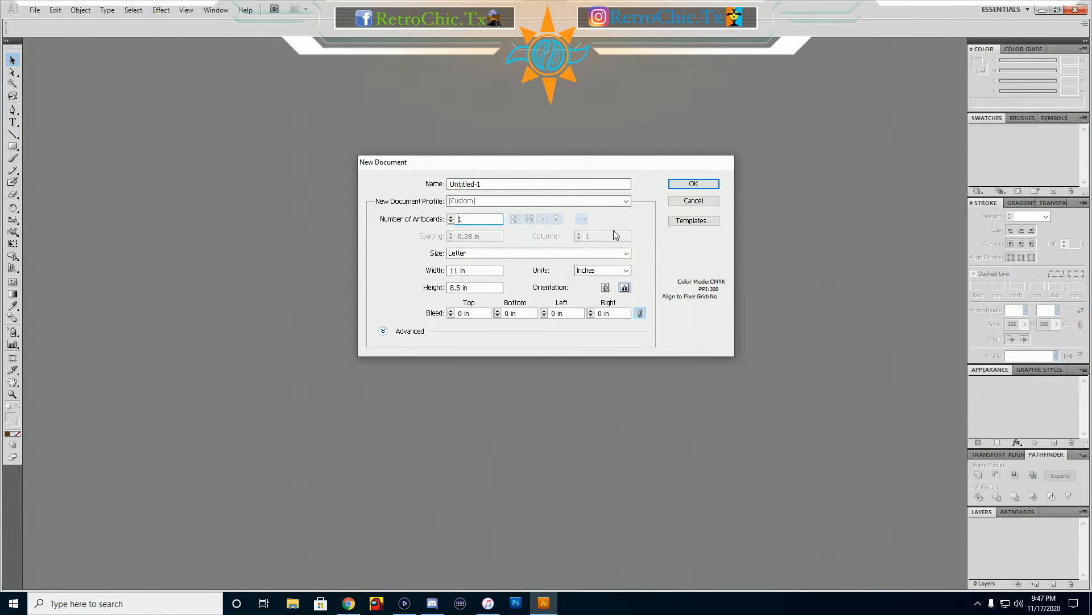
pyautogui.click(678, 188)
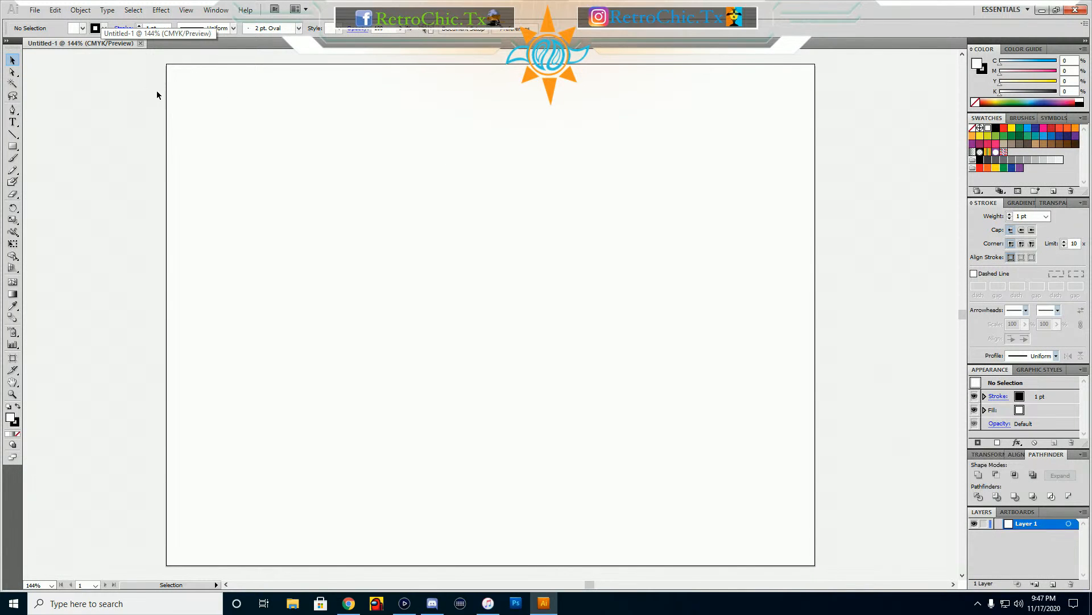
pyautogui.click(35, 9)
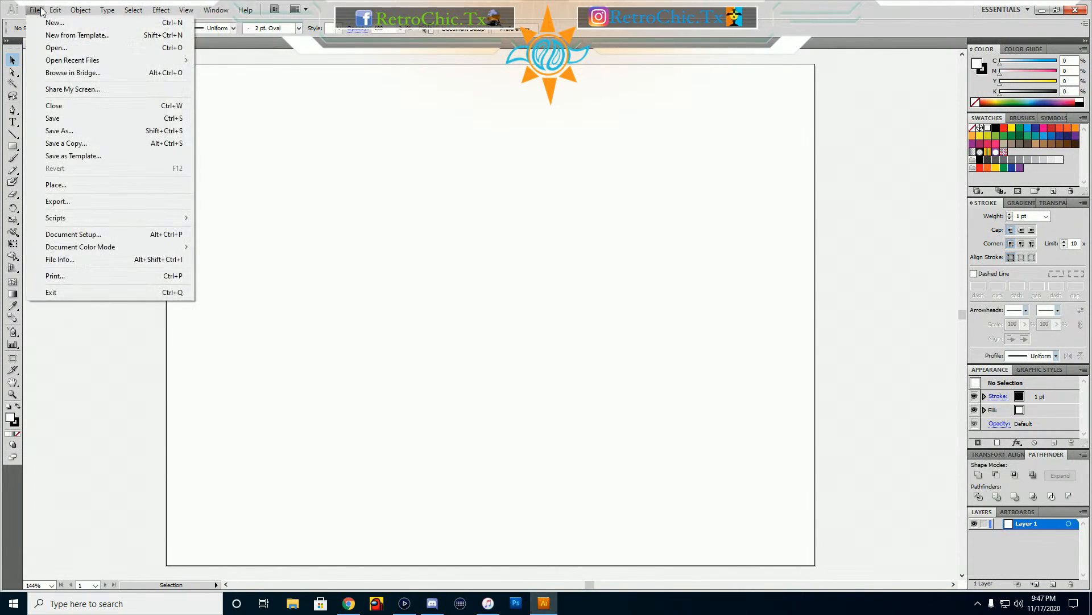
pyautogui.click(45, 20)
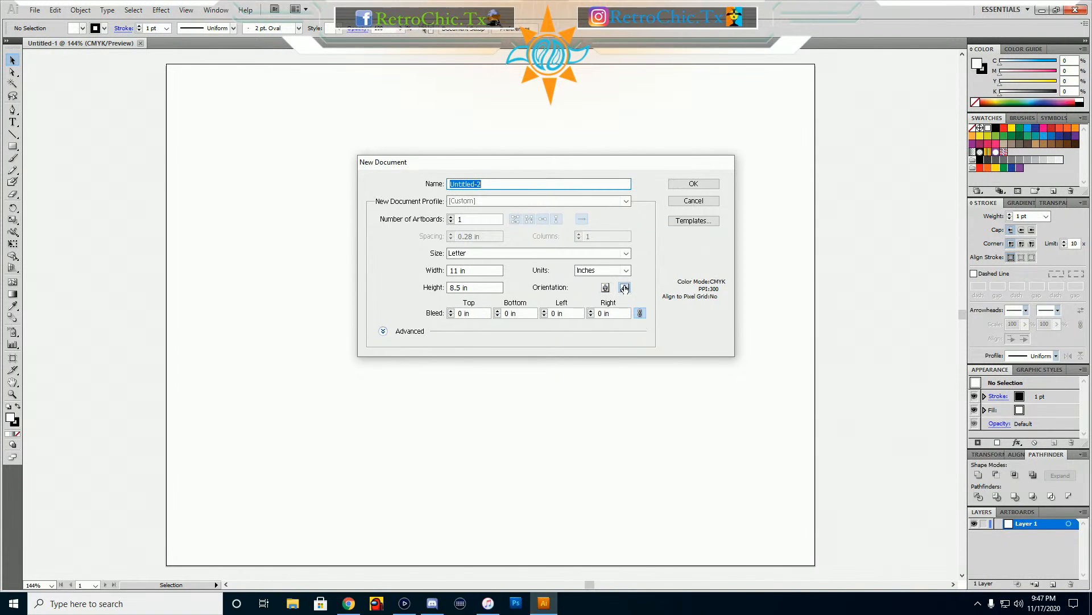
pyautogui.click(698, 200)
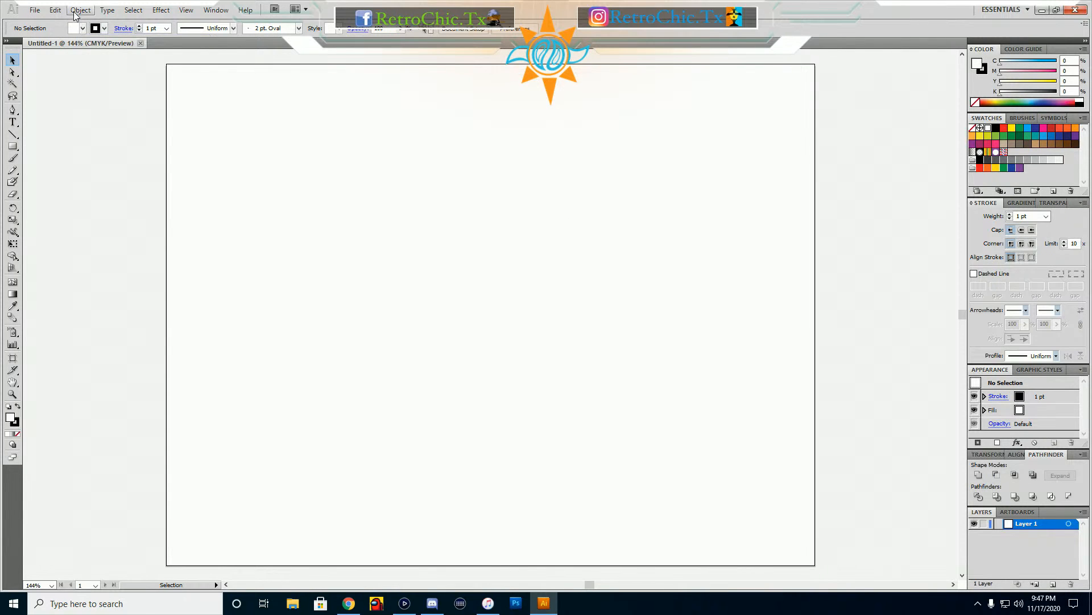
# Open the sketch image Silence.jpg from the Adobe Projects folder on the desktop
pyautogui.click(35, 10)
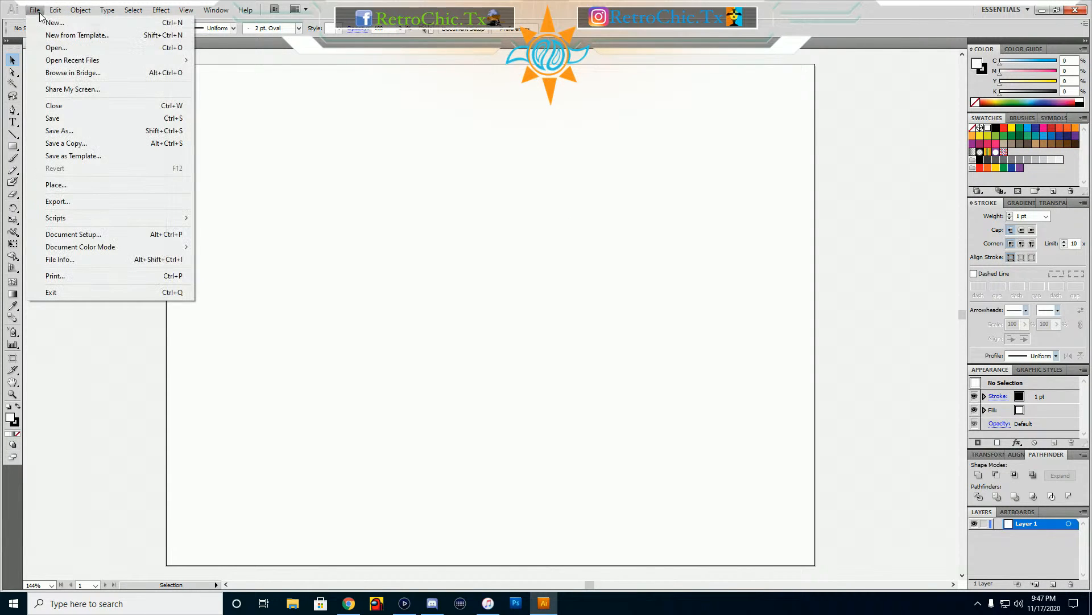
pyautogui.click(59, 47)
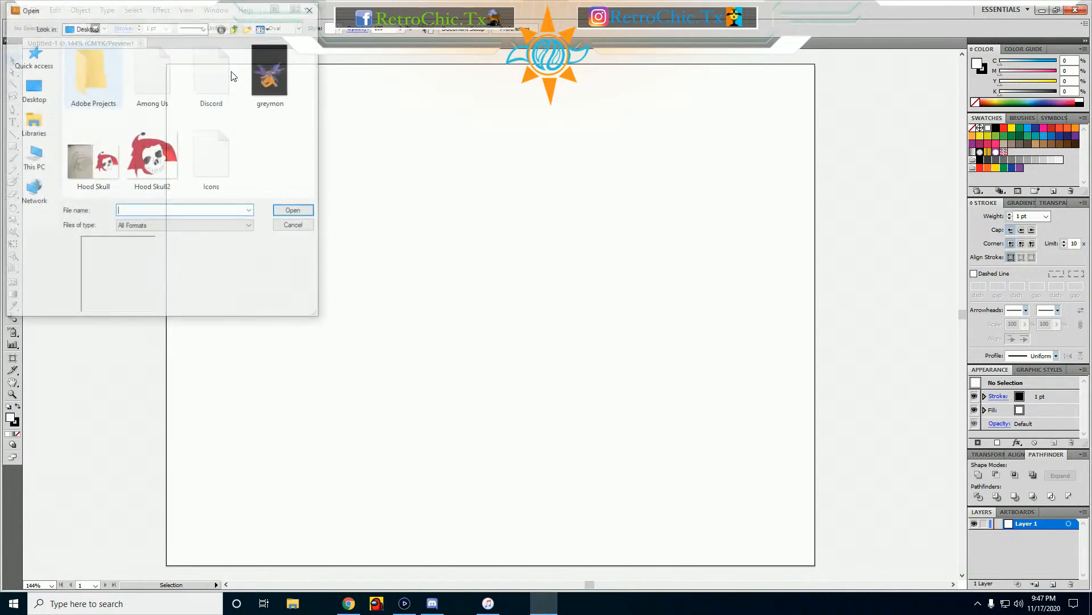
pyautogui.doubleClick(118, 101)
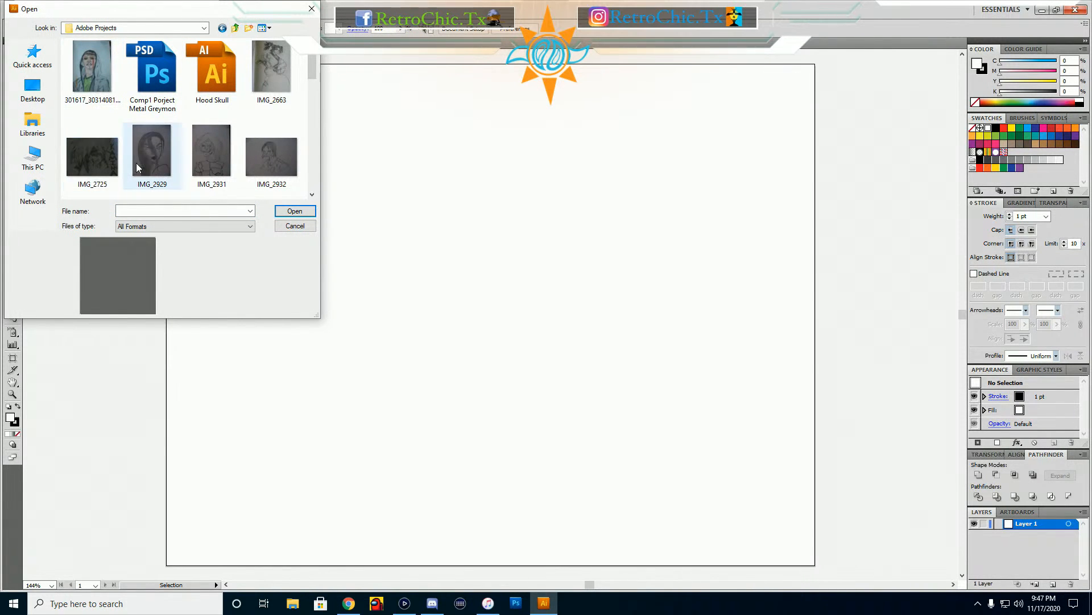
pyautogui.scroll(-5, 152, 132)
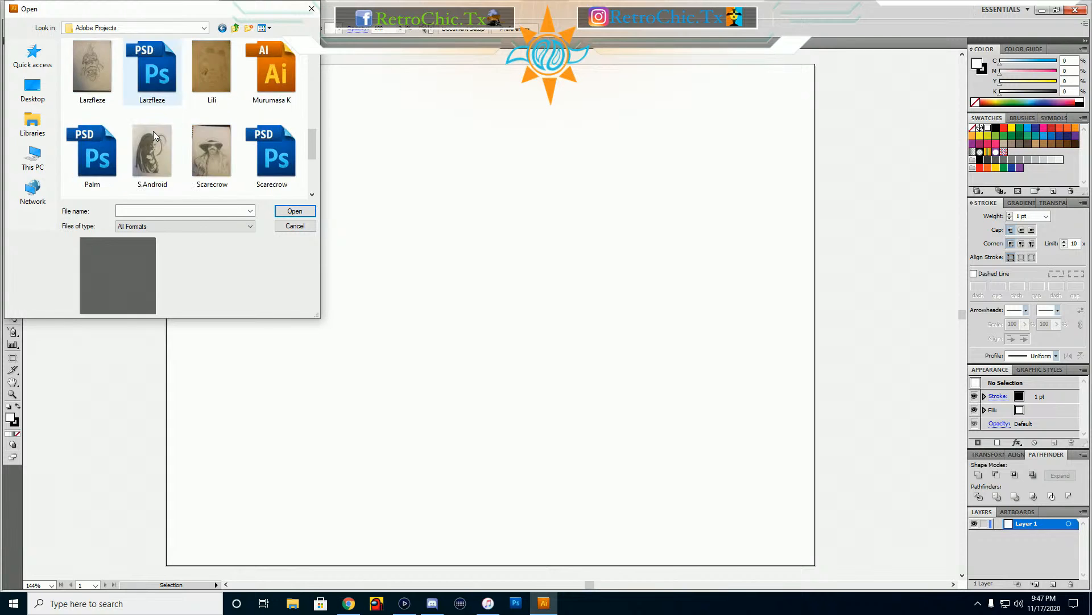
pyautogui.scroll(-2, 152, 131)
pyautogui.scroll(10, 149, 160)
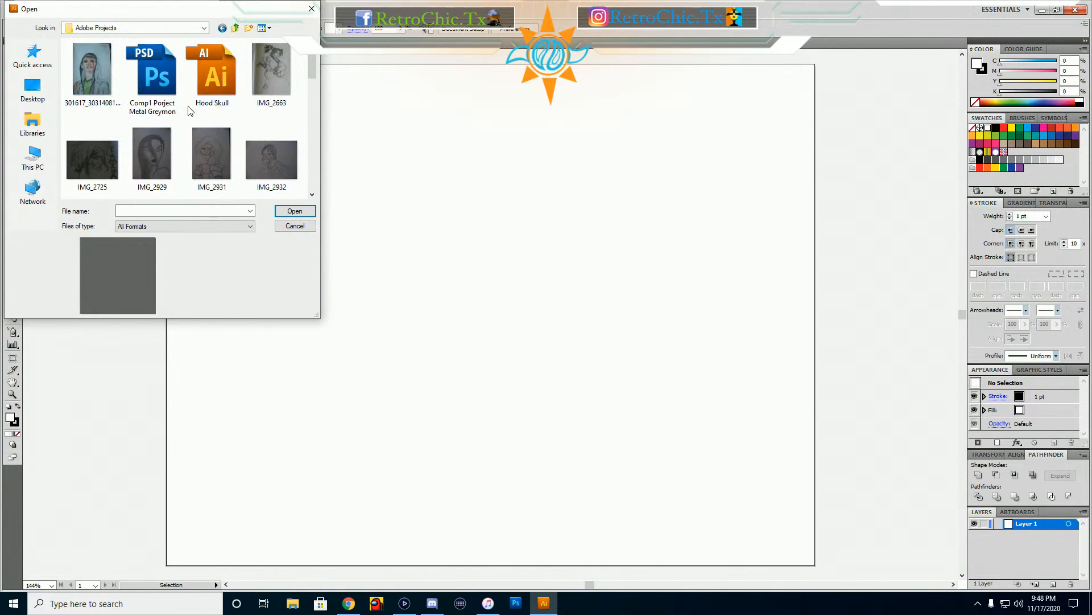
pyautogui.scroll(-2, 188, 112)
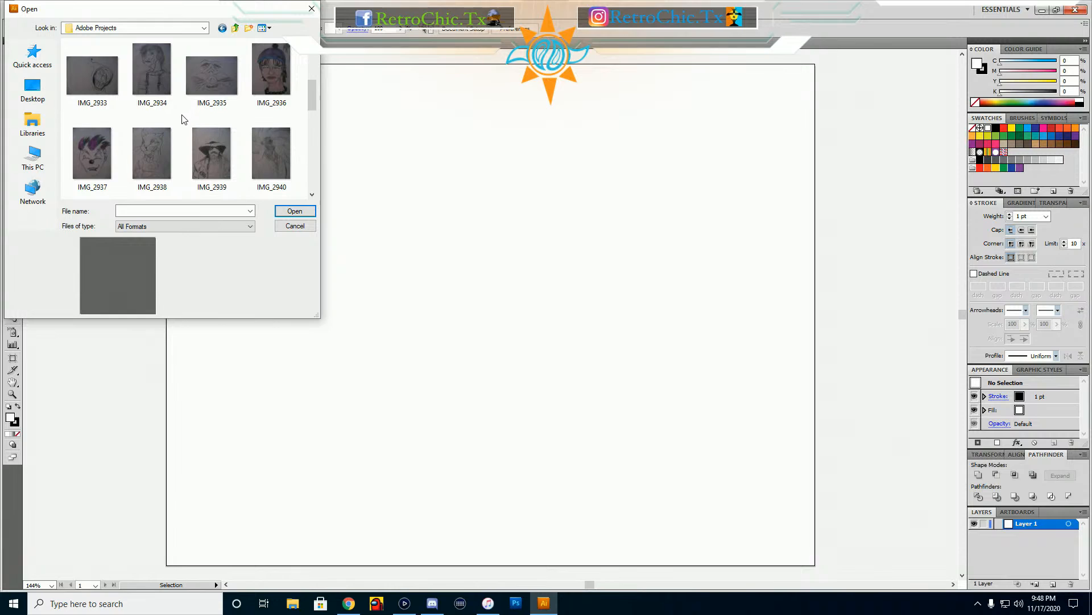
pyautogui.scroll(-1, 167, 145)
pyautogui.scroll(-1, 167, 141)
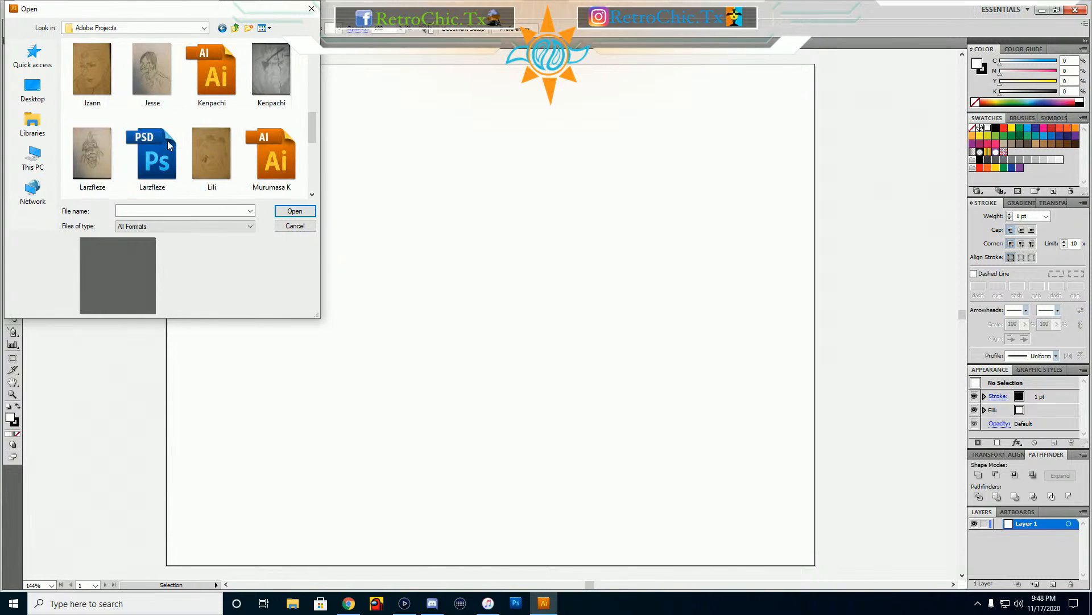
pyautogui.scroll(-3, 207, 106)
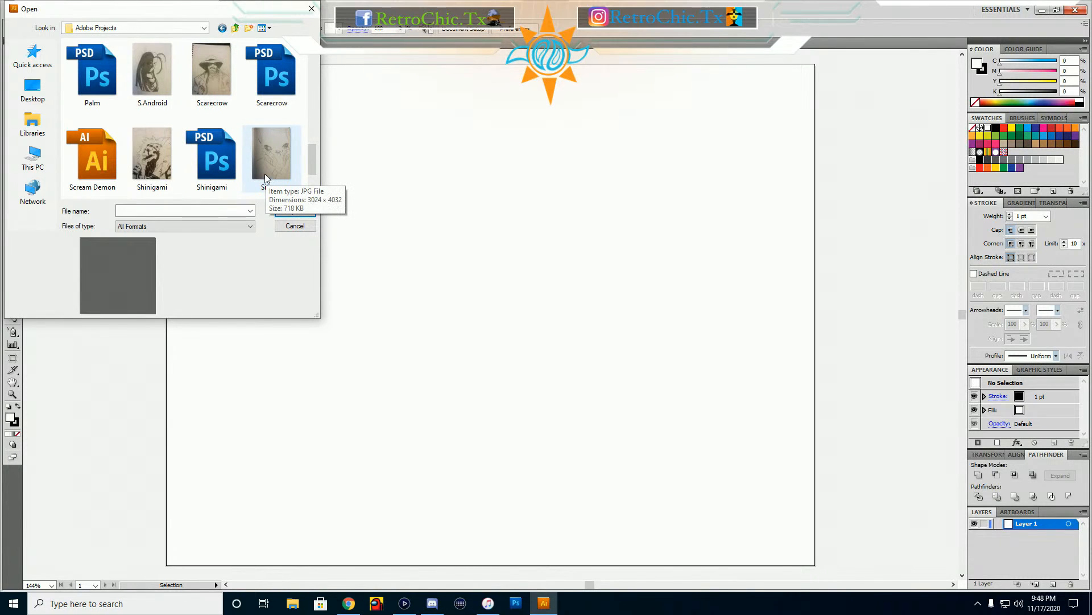
pyautogui.scroll(-2, 256, 164)
pyautogui.click(277, 83)
pyautogui.click(295, 212)
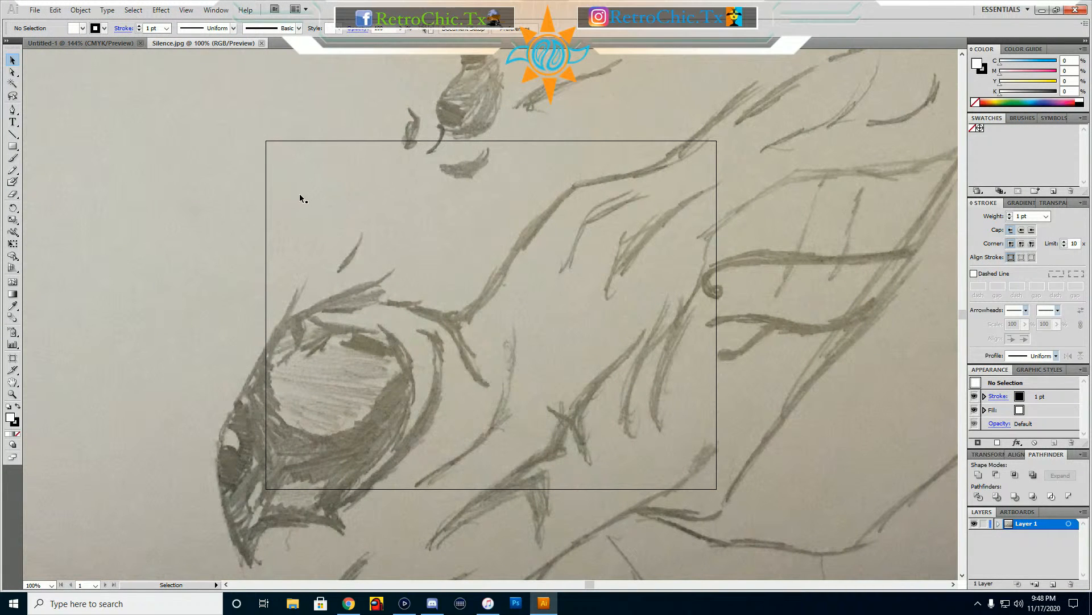
# Select the sketch image and rotate it by 90 degrees
pyautogui.scroll(-5, 299, 193)
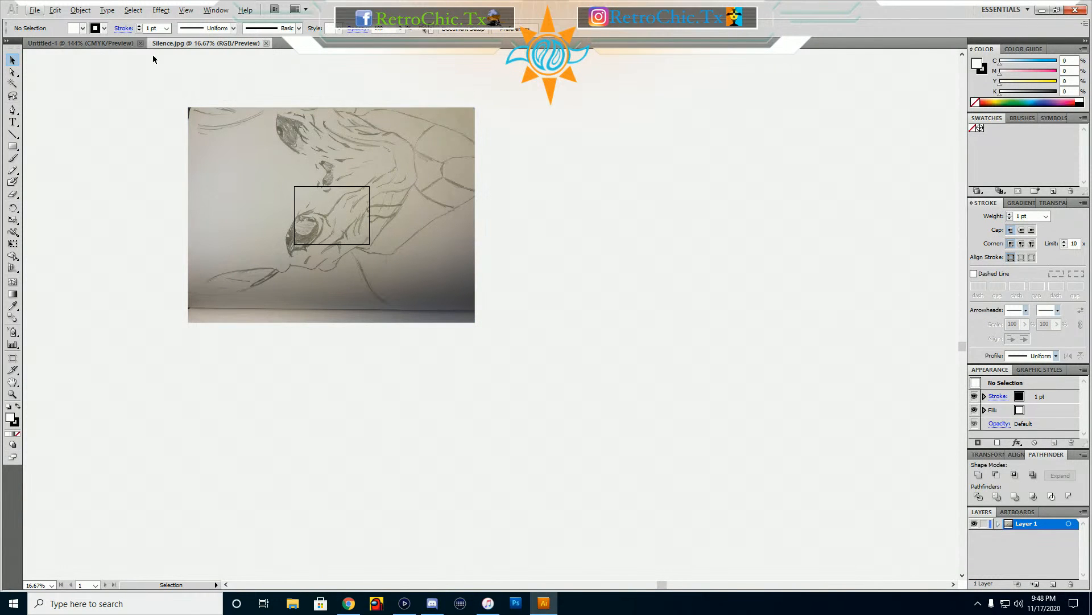
pyautogui.click(233, 119)
pyautogui.click(71, 12)
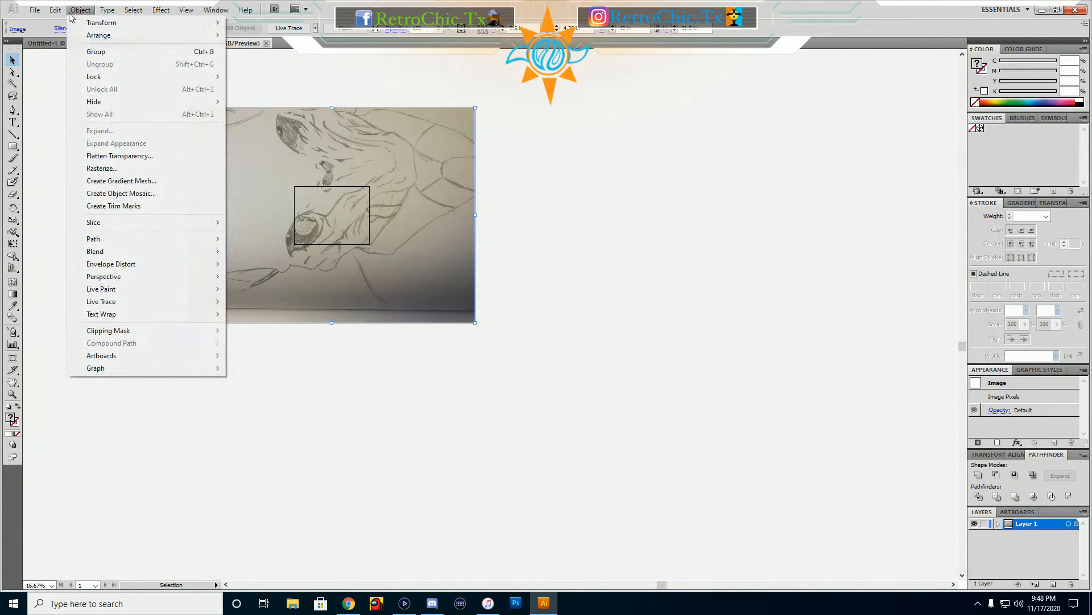
pyautogui.moveTo(116, 26)
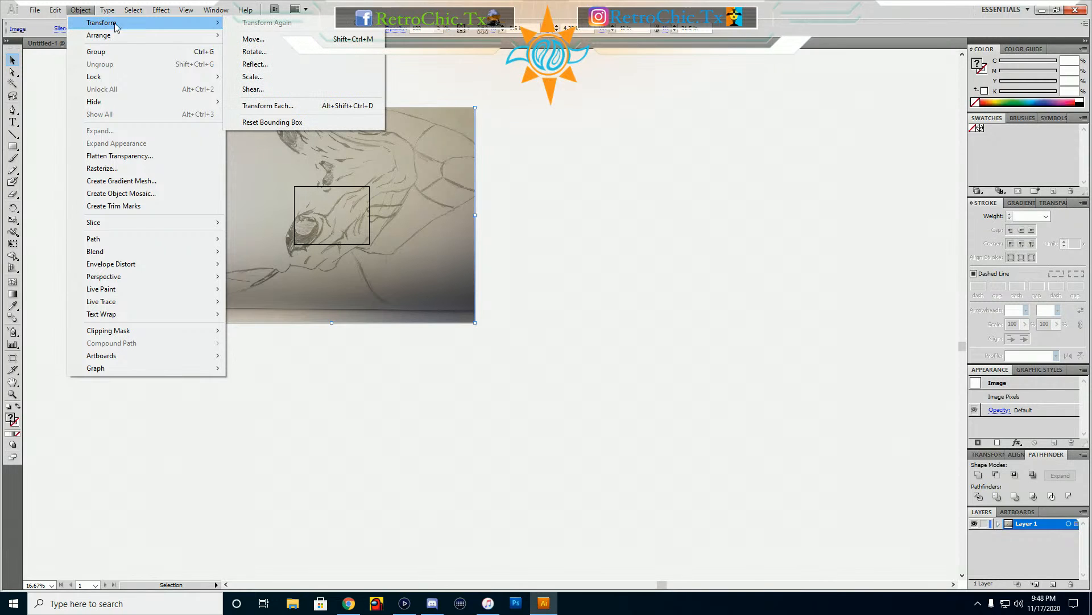
pyautogui.click(268, 52)
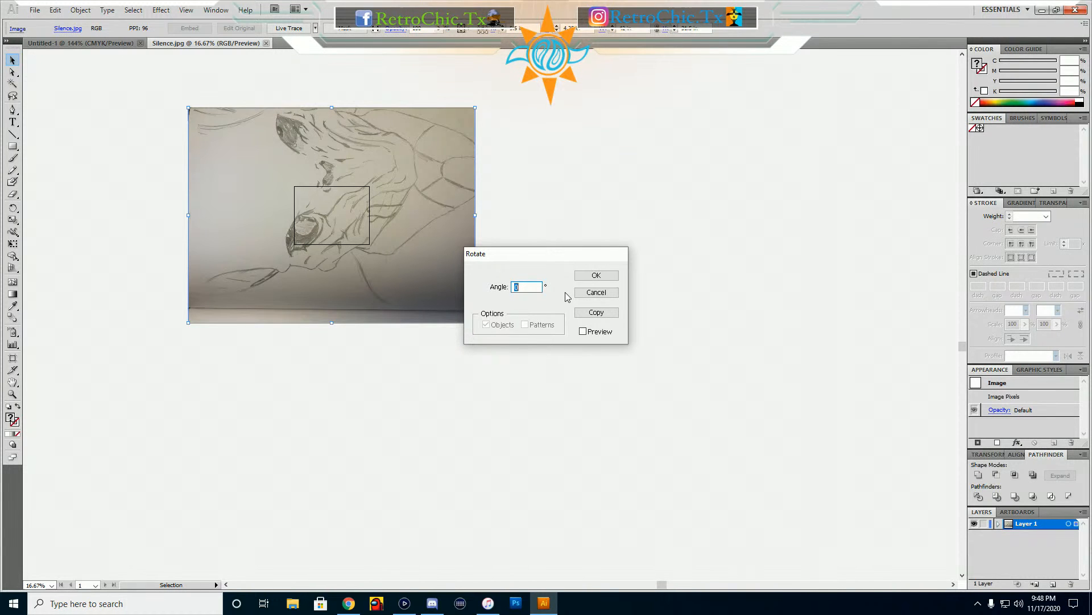
pyautogui.write('00')
pyautogui.press('Return')
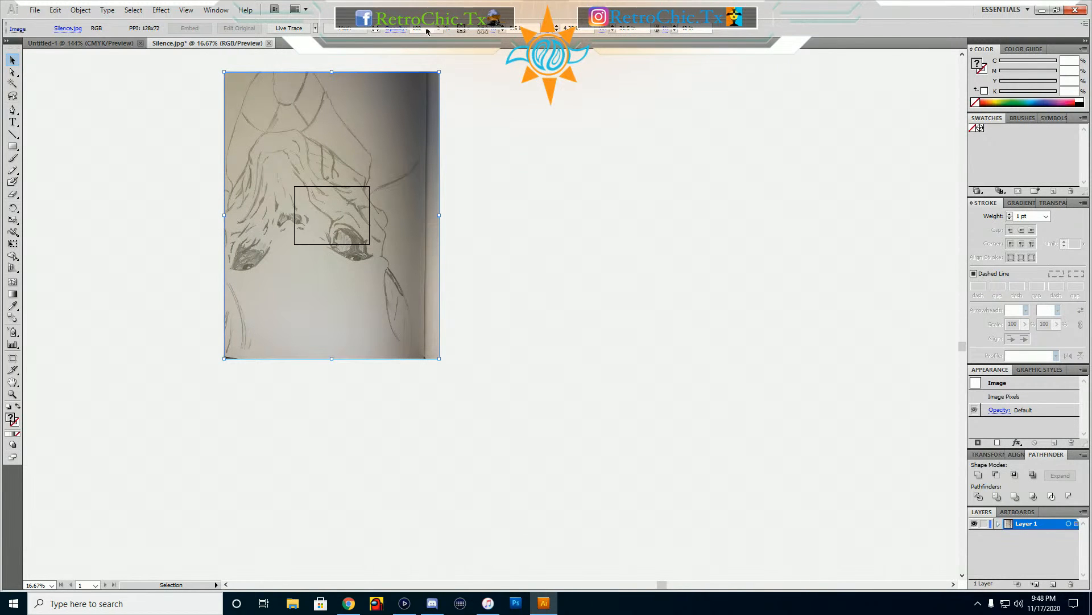
# Repeat the last 90-degree rotation on the sketch image with Transform Again
pyautogui.click(80, 10)
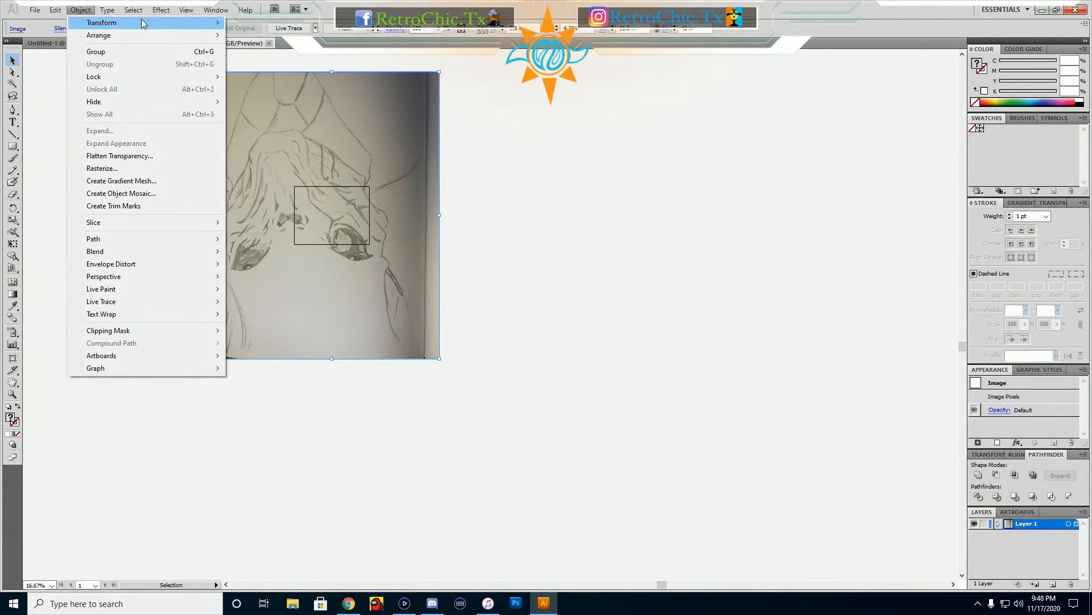
pyautogui.moveTo(141, 23)
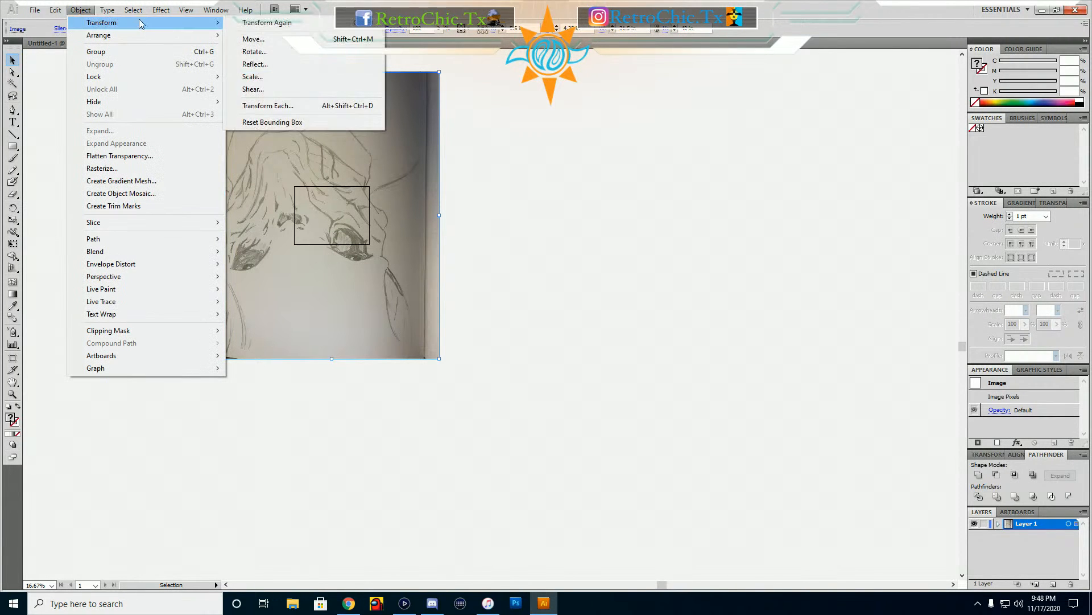
pyautogui.click(268, 25)
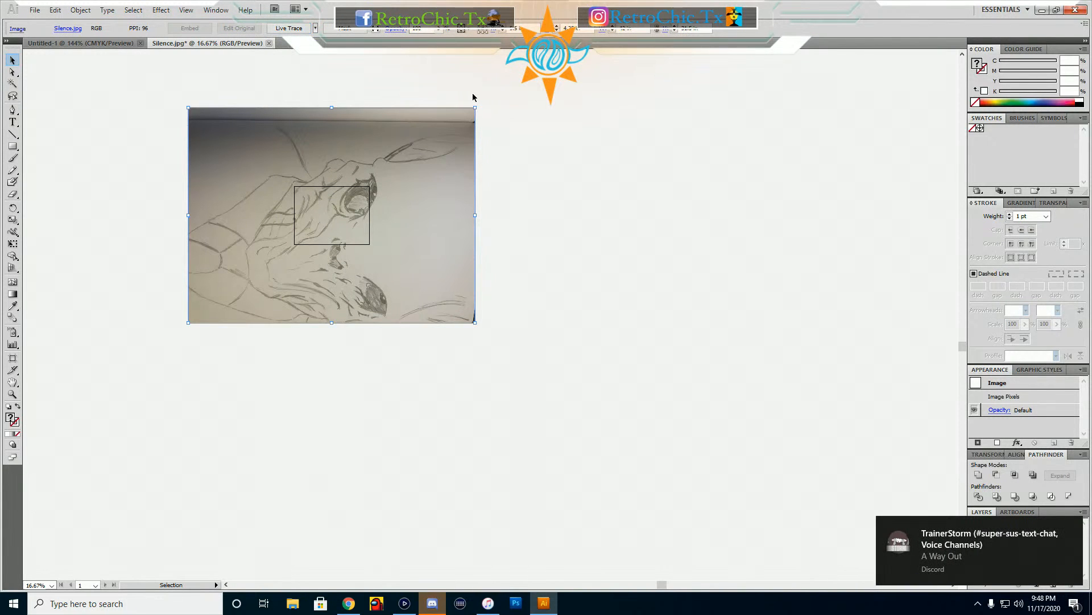
# Rotate the sketch image by an angle of 45 degrees
pyautogui.click(87, 12)
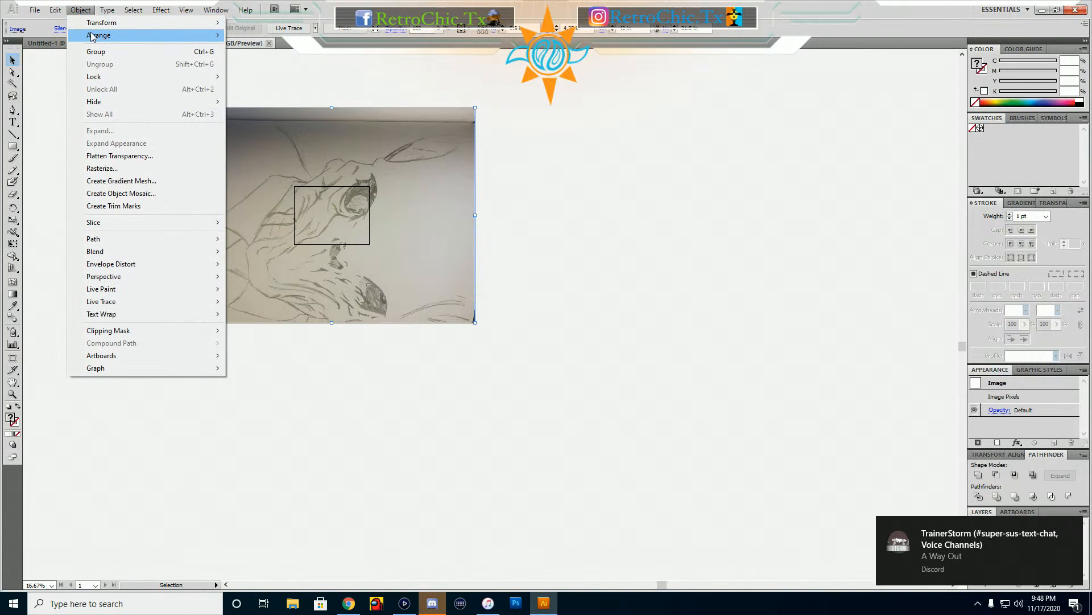
pyautogui.moveTo(129, 22)
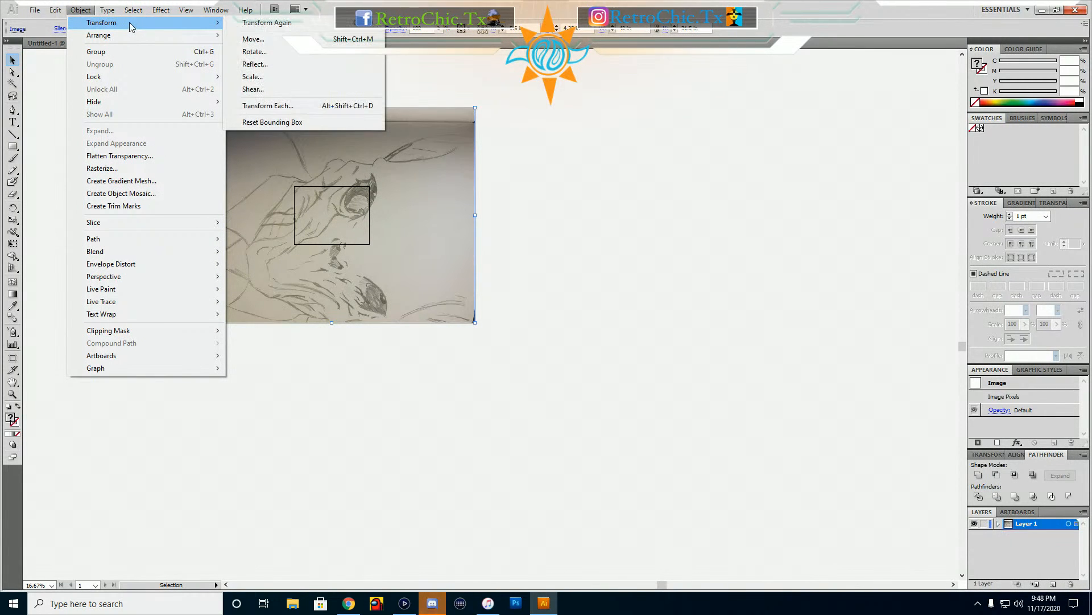
pyautogui.click(304, 53)
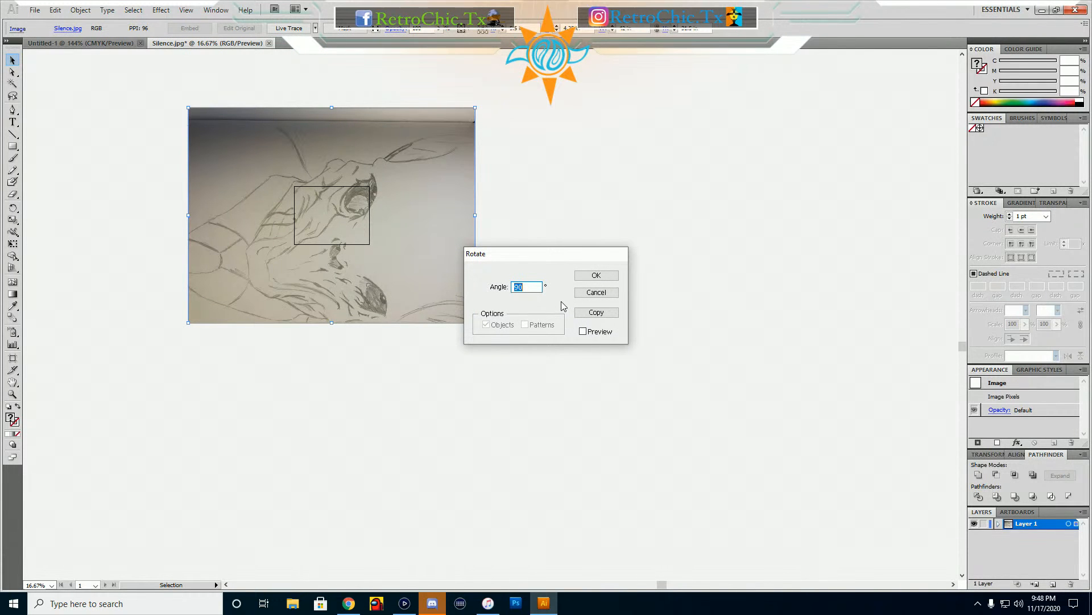
pyautogui.write('45')
pyautogui.press('Return')
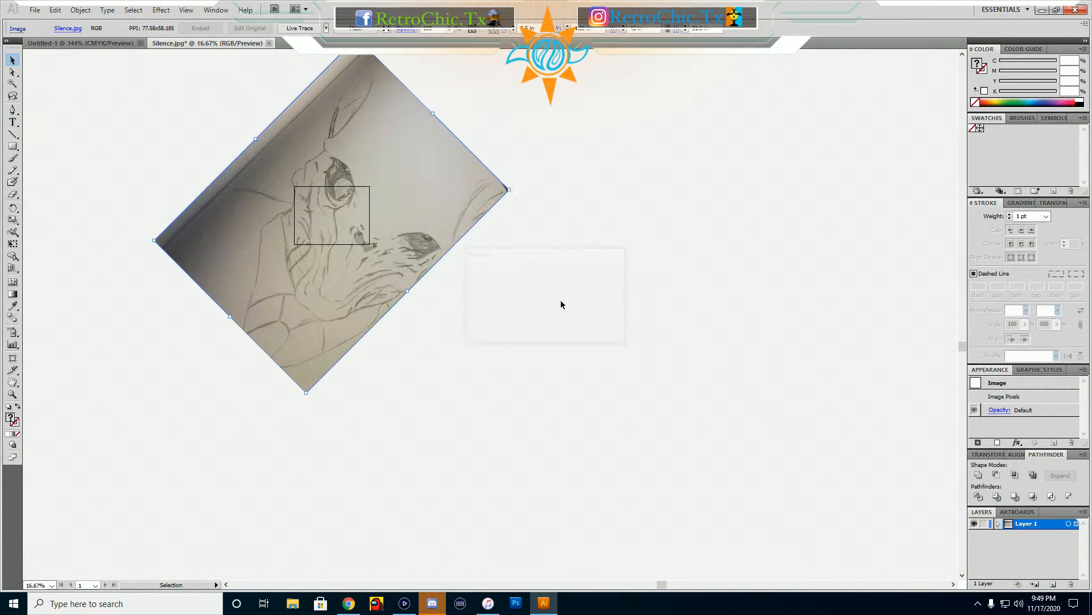
# Rotate the sketch image by a further 30 degrees, and turn it freehand until it stands upright
pyautogui.click(80, 10)
pyautogui.moveTo(81, 23)
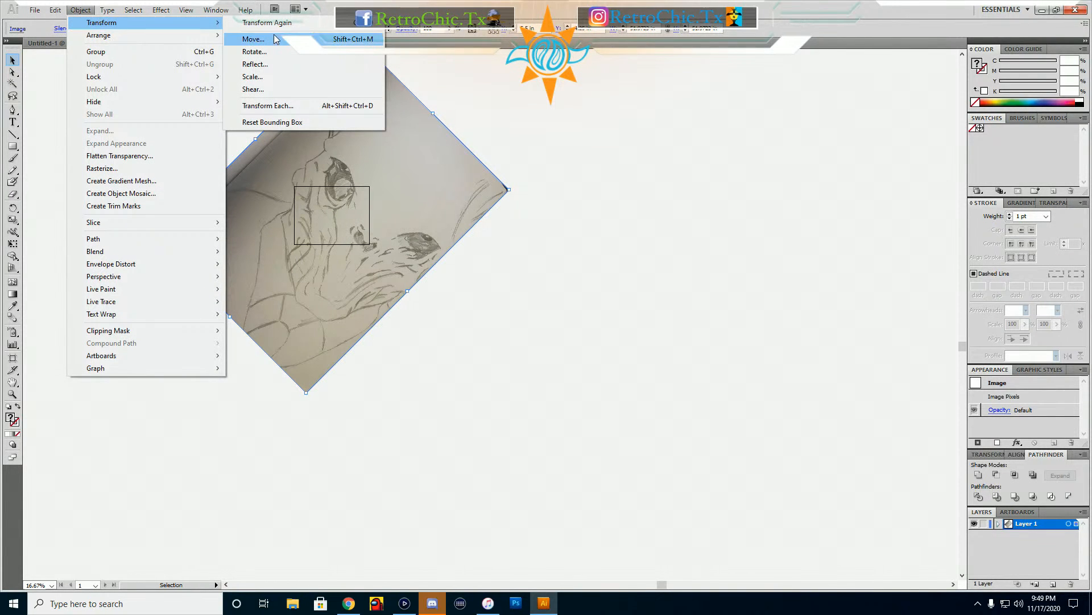
pyautogui.click(269, 52)
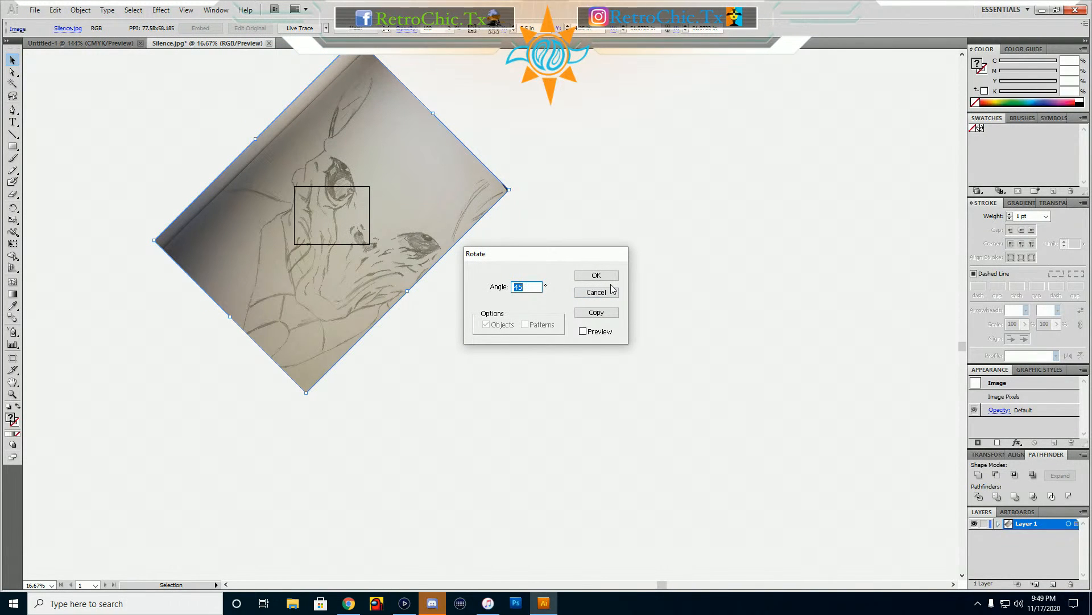
pyautogui.write('30')
pyautogui.press('Return')
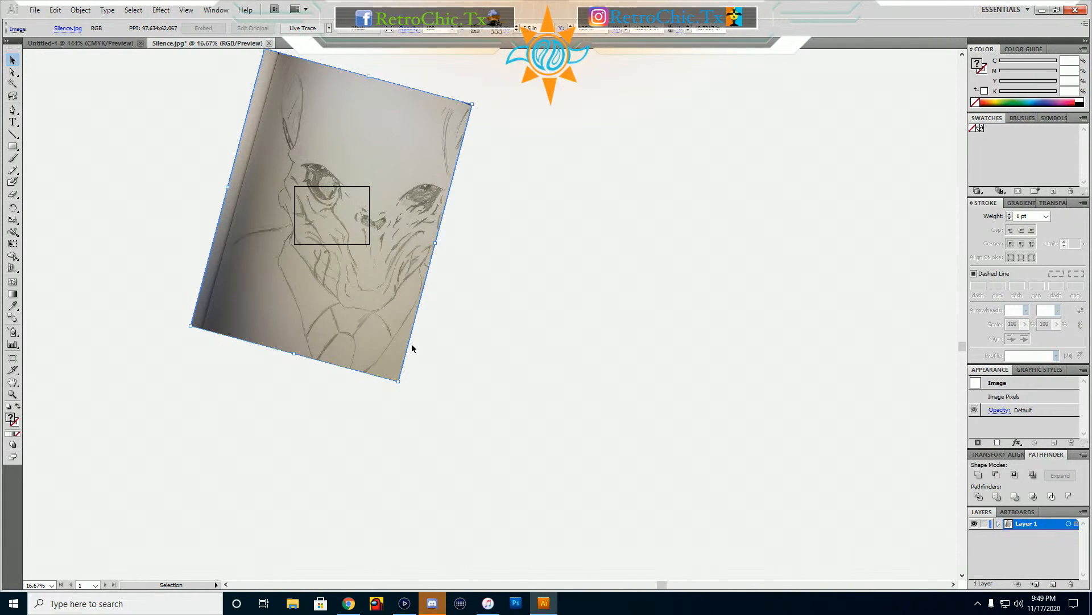
pyautogui.moveTo(403, 384); pyautogui.dragTo(439, 353)
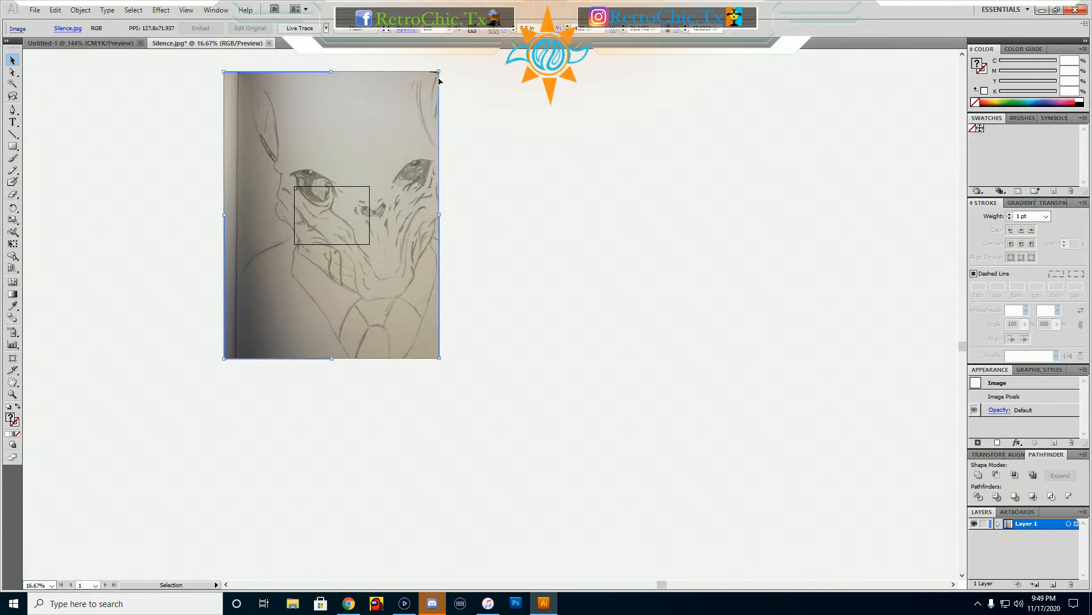
# Scale the upright sketch down proportionally to slightly taller than the artboard and center it over the artboard
pyautogui.moveTo(439, 72); pyautogui.dragTo(310, 215)
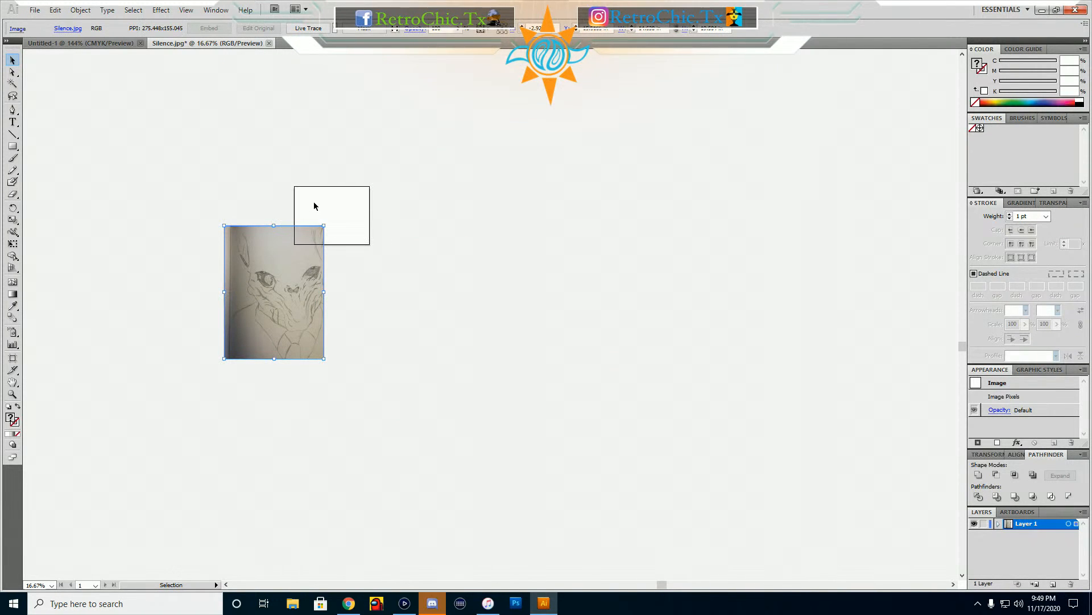
pyautogui.scroll(3, 307, 207)
pyautogui.moveTo(227, 353); pyautogui.dragTo(377, 175)
pyautogui.moveTo(514, 85); pyautogui.dragTo(448, 211)
pyautogui.moveTo(363, 357); pyautogui.dragTo(433, 247)
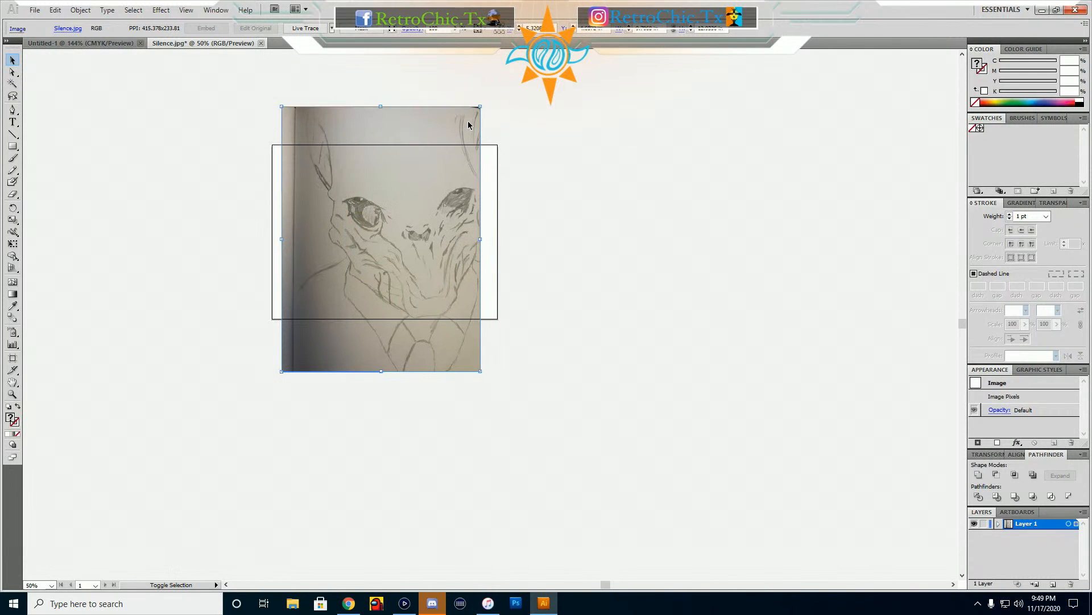
# Shrink the sketch proportionally to match the artboard's height and position it between the artboard's upper and lower edges
pyautogui.moveTo(480, 107); pyautogui.dragTo(451, 152)
pyautogui.moveTo(363, 220); pyautogui.dragTo(371, 183)
pyautogui.moveTo(459, 108); pyautogui.dragTo(425, 155)
pyautogui.moveTo(368, 209); pyautogui.dragTo(392, 196)
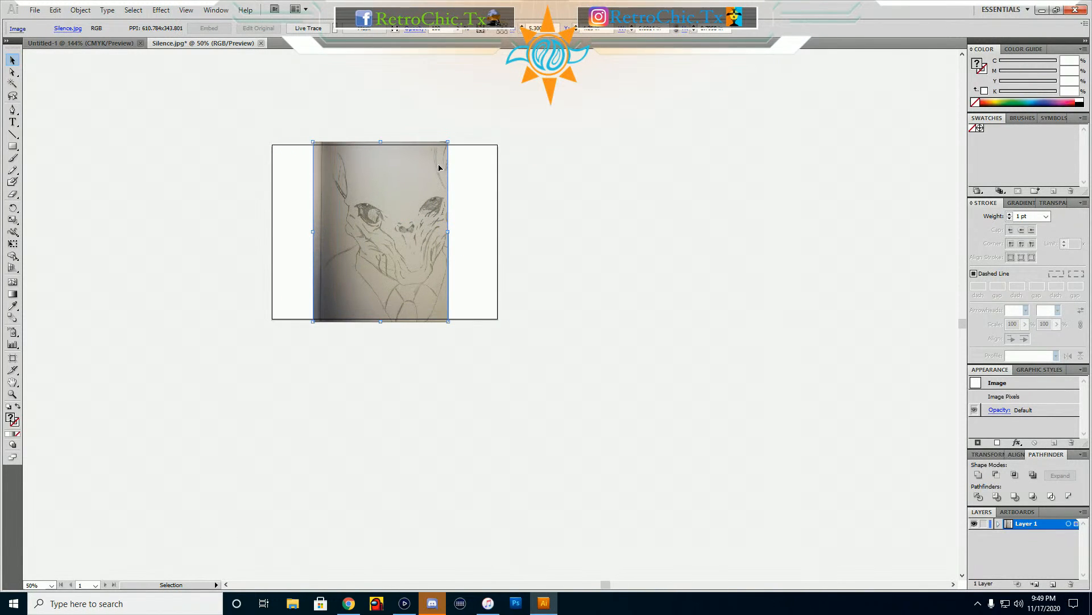
pyautogui.moveTo(448, 141); pyautogui.dragTo(444, 149)
pyautogui.moveTo(390, 207); pyautogui.dragTo(386, 204)
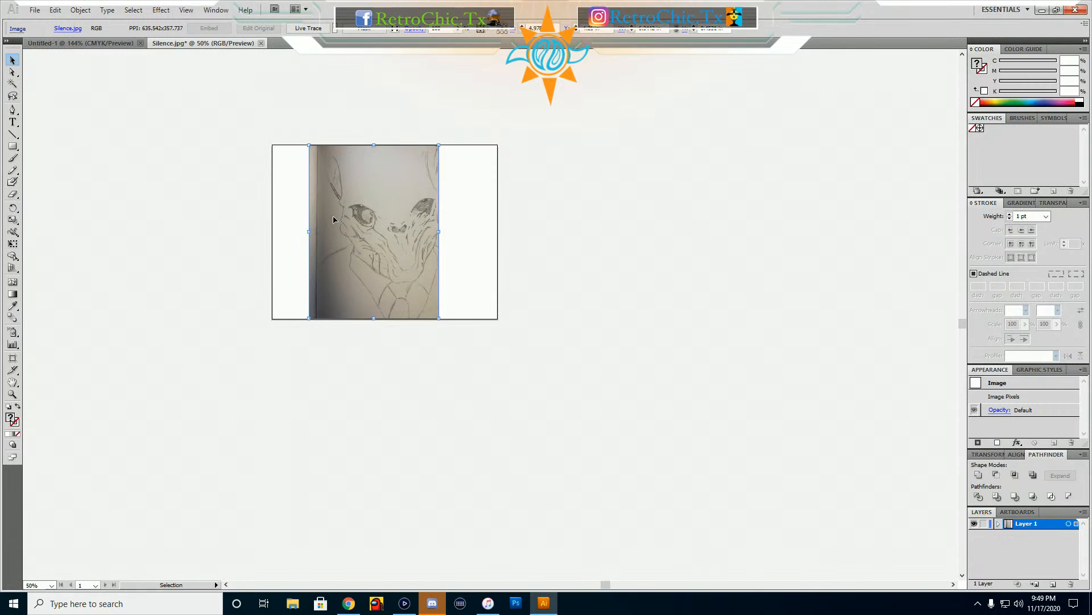
# Center the sketch horizontally on the artboard and lock it in place
pyautogui.moveTo(381, 229); pyautogui.dragTo(386, 228)
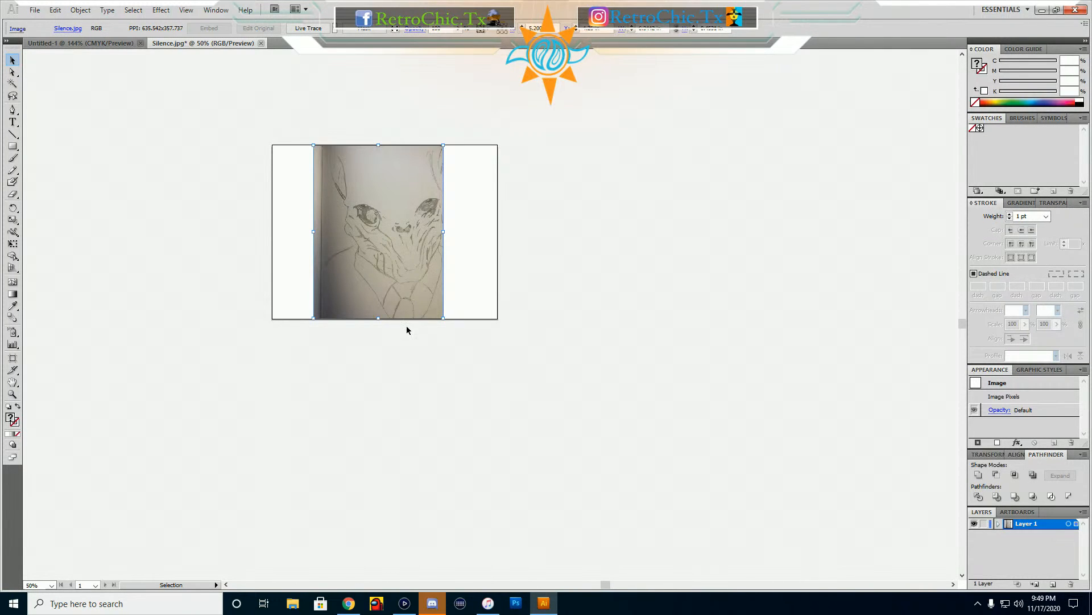
pyautogui.click(80, 10)
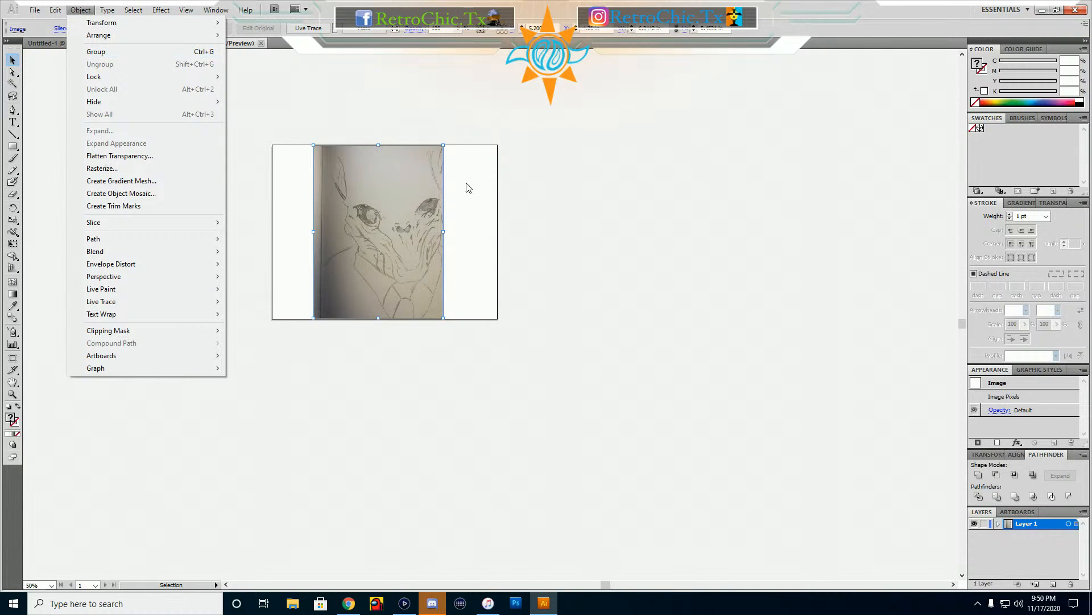
pyautogui.moveTo(103, 25)
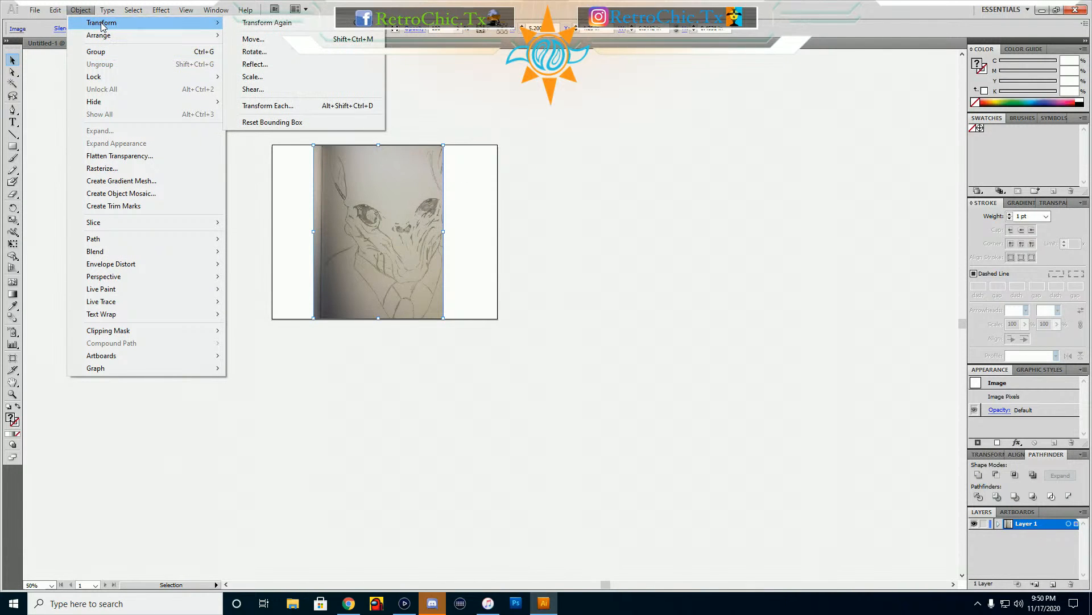
pyautogui.moveTo(99, 76)
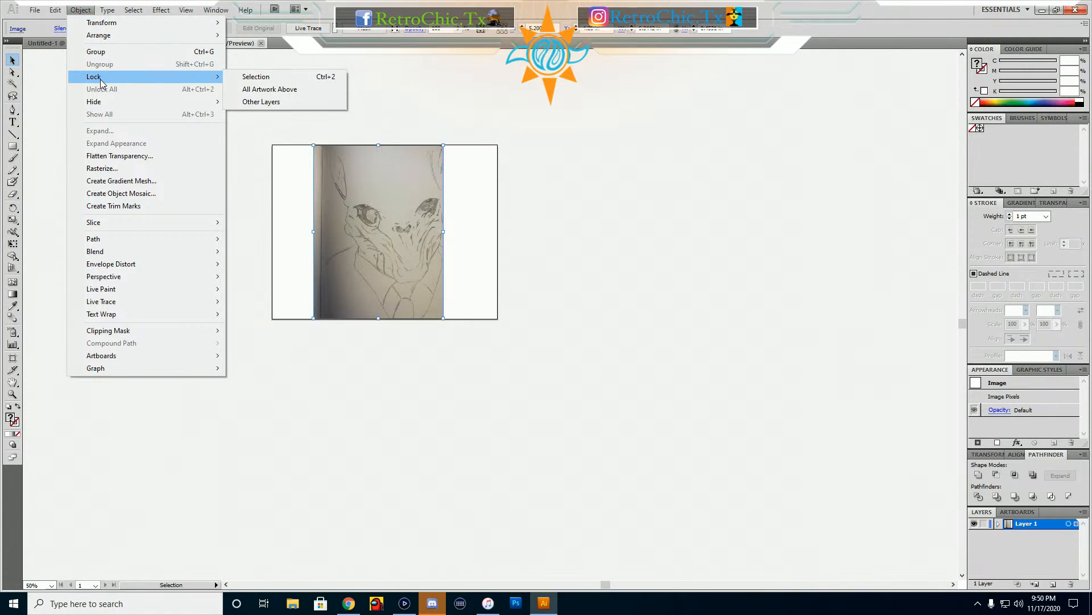
pyautogui.click(266, 78)
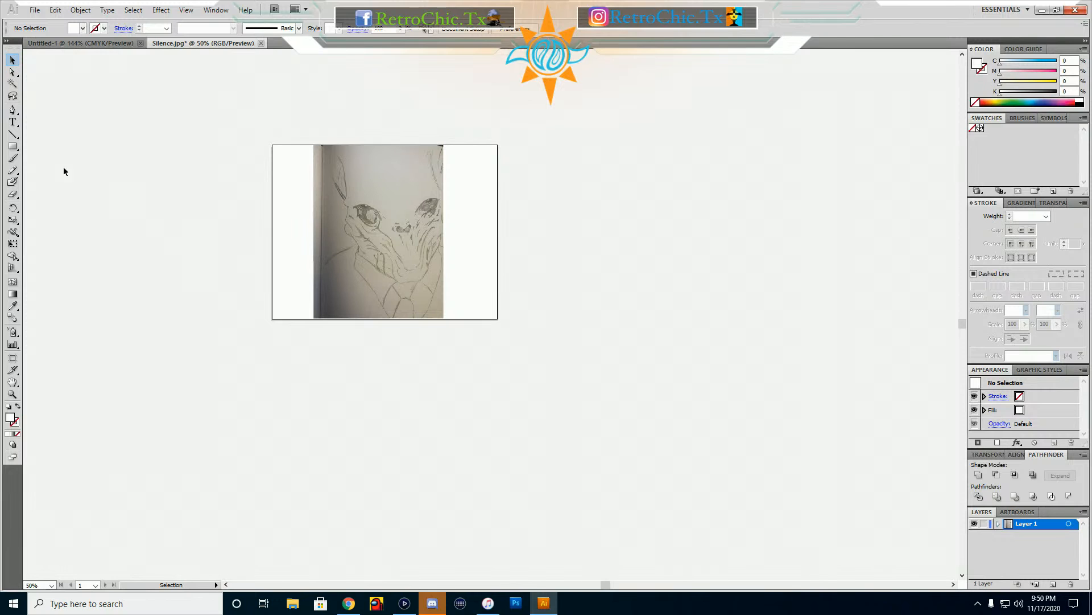
# Draw the start of the body outline with the Pen tool, from below the nose over the right shoulder and along the artboard's lower edge
pyautogui.click(12, 109)
pyautogui.click(400, 233)
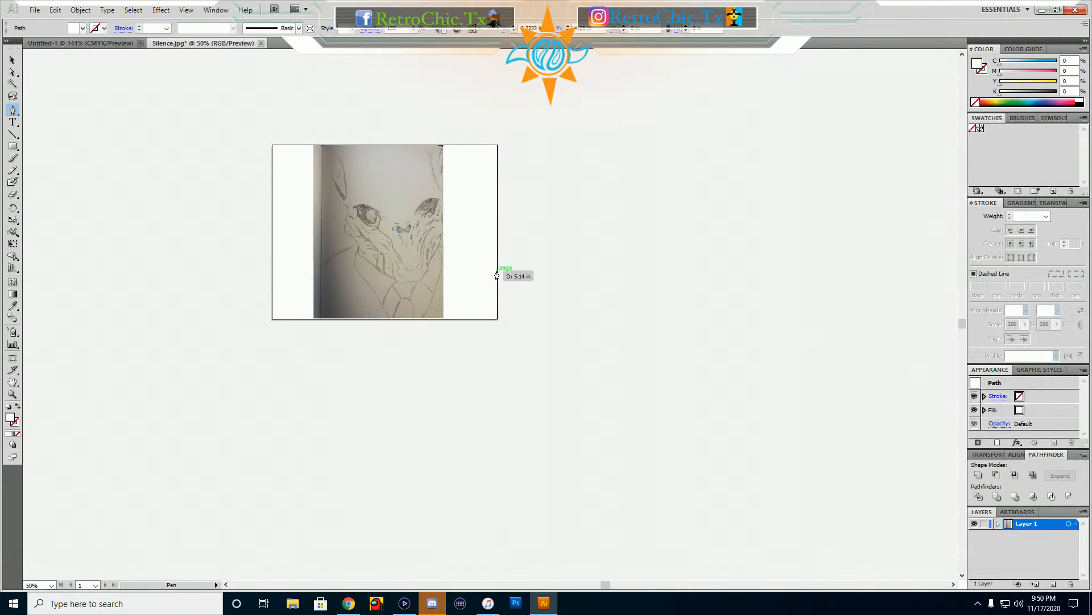
pyautogui.moveTo(448, 245); pyautogui.dragTo(468, 244)
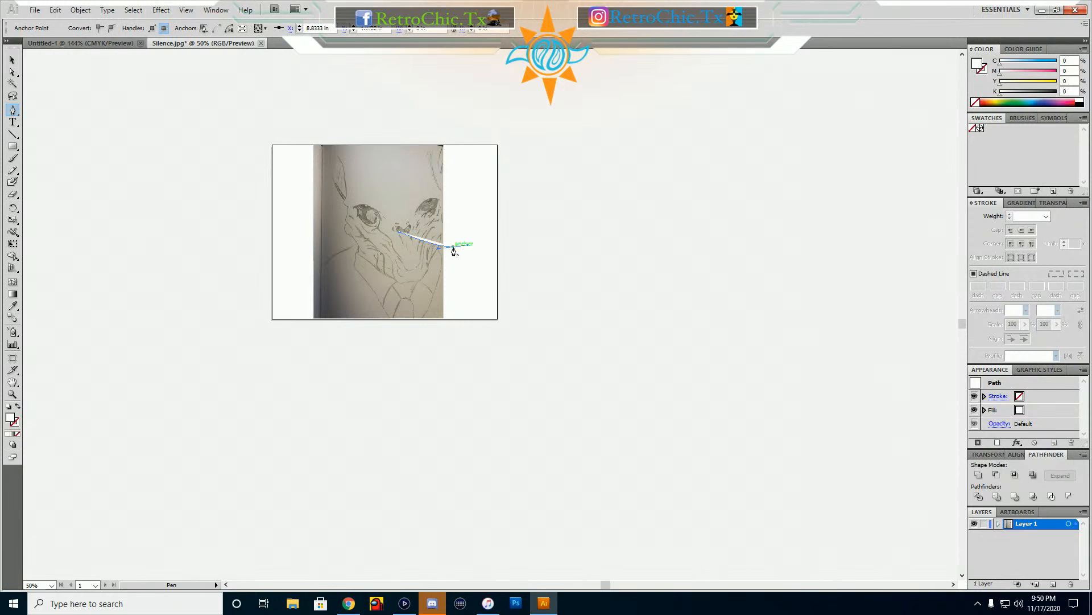
pyautogui.click(453, 249)
pyautogui.moveTo(500, 268); pyautogui.dragTo(505, 296)
pyautogui.hotkey('ctrl', 'z')
pyautogui.click(500, 269)
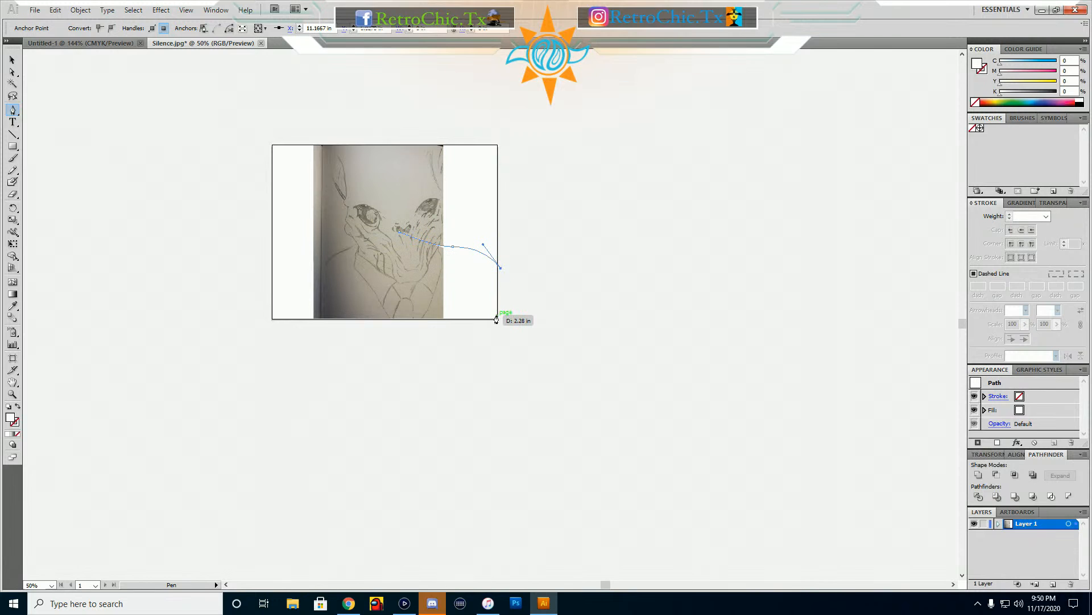
pyautogui.click(498, 319)
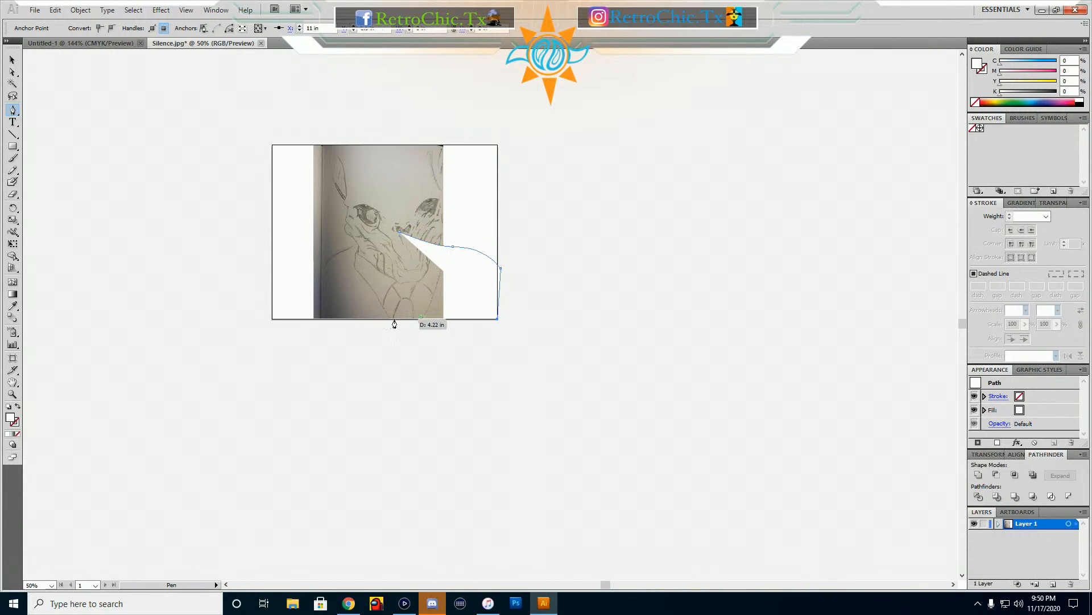
pyautogui.click(295, 319)
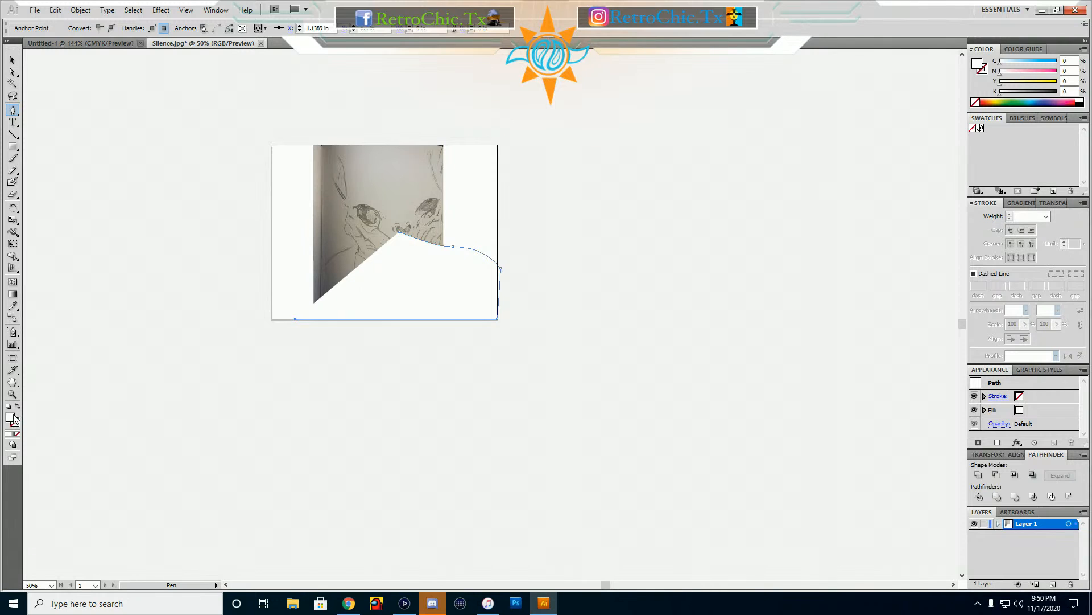
# Give the body outline a black 1 pt stroke without fill and close it over the left shoulder
pyautogui.click(8, 406)
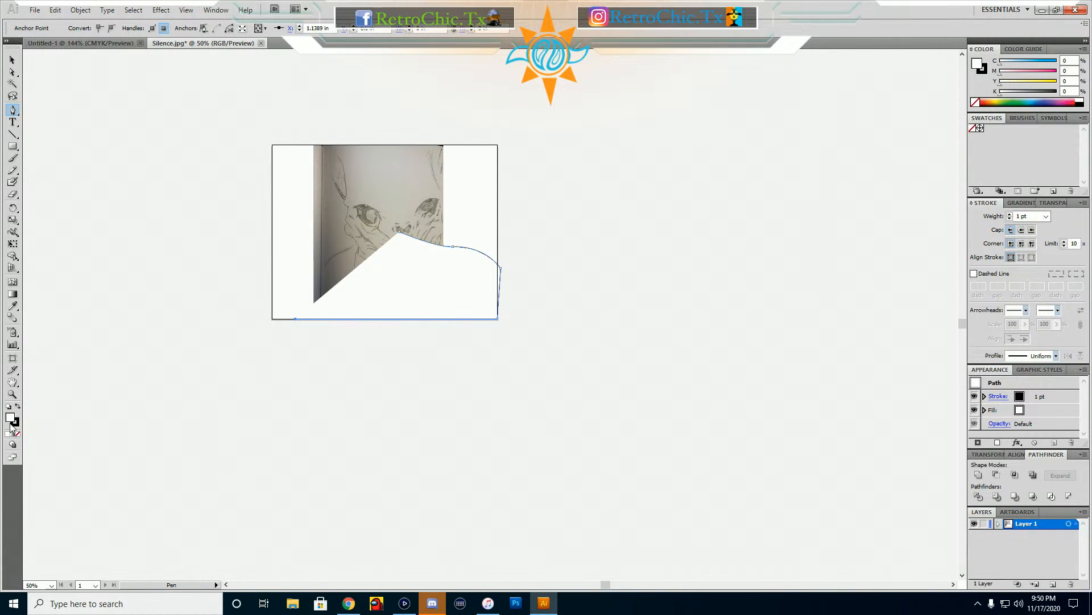
pyautogui.click(17, 434)
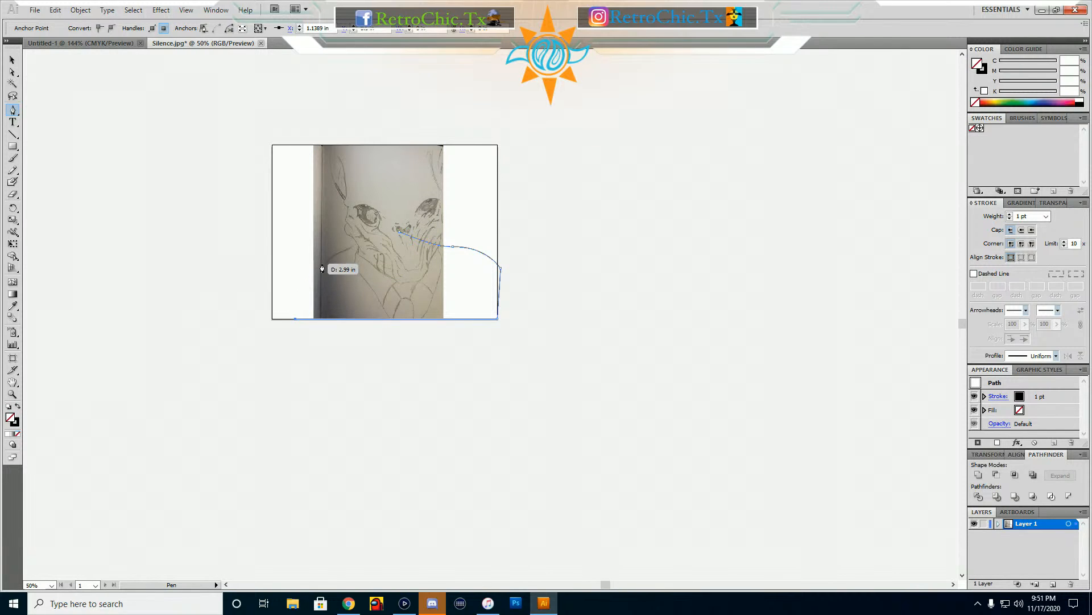
pyautogui.moveTo(335, 255); pyautogui.dragTo(356, 250)
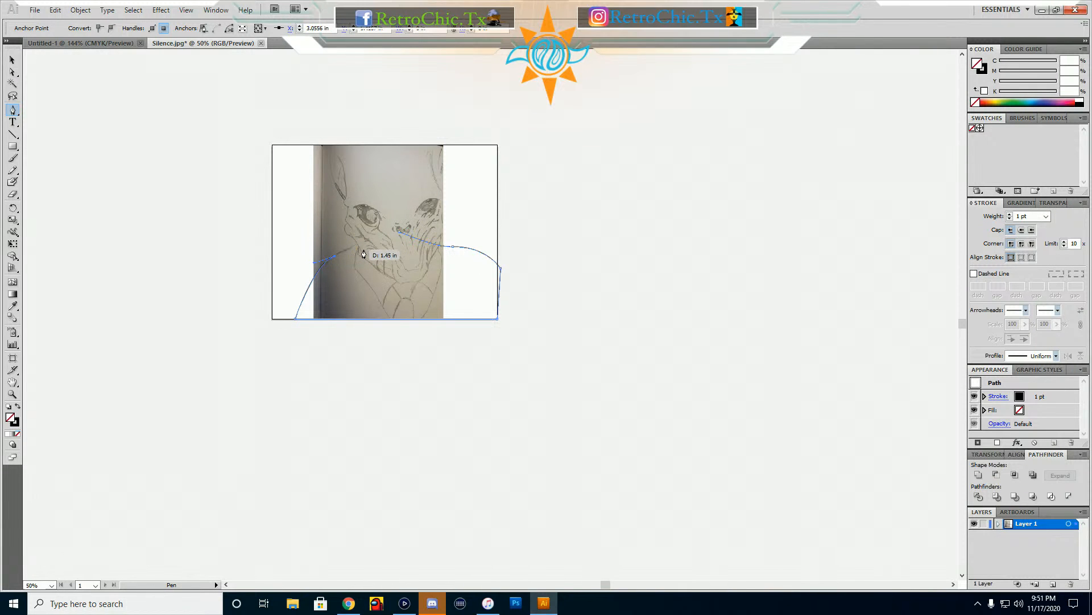
pyautogui.moveTo(372, 232); pyautogui.dragTo(385, 216)
pyautogui.click(372, 232)
pyautogui.click(399, 232)
pyautogui.click(18, 406)
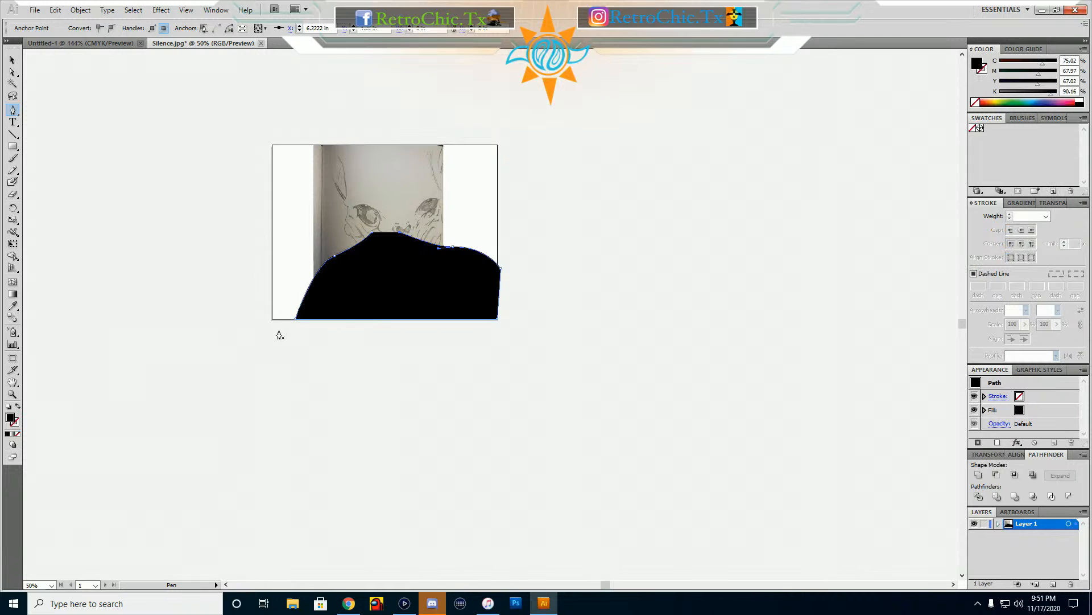
pyautogui.click(18, 408)
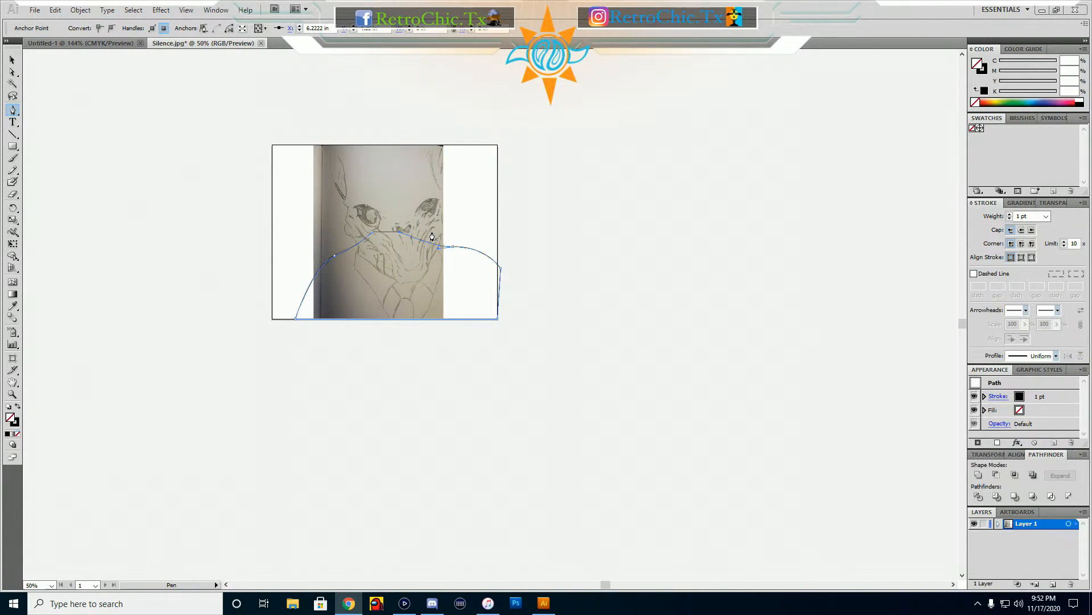
# Start a separate Pen path for the head at the left temple, beside the left eye
pyautogui.scroll(2, 436, 235)
pyautogui.scroll(1, 434, 236)
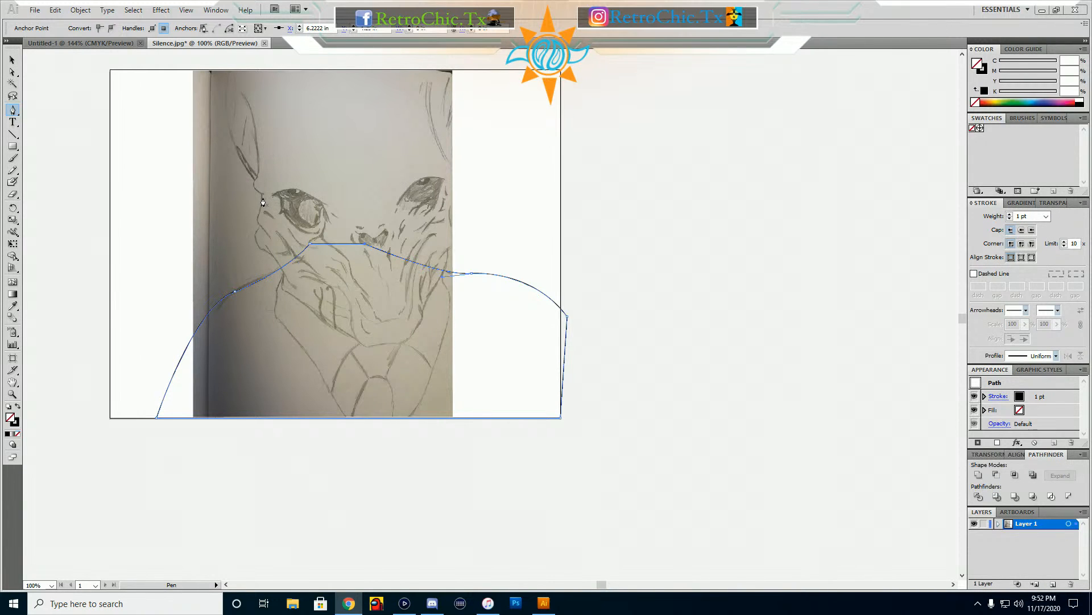
pyautogui.moveTo(261, 194); pyautogui.dragTo(259, 215)
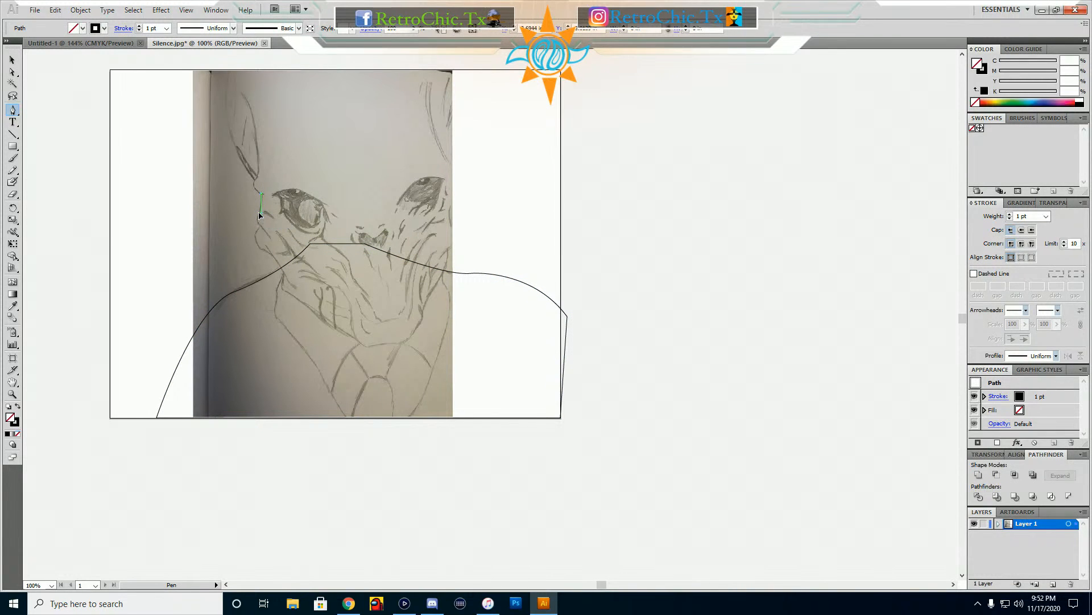
pyautogui.click(261, 217)
pyautogui.moveTo(260, 223); pyautogui.dragTo(260, 222)
pyautogui.hotkey('ctrl', 'z')
pyautogui.scroll(2, 258, 216)
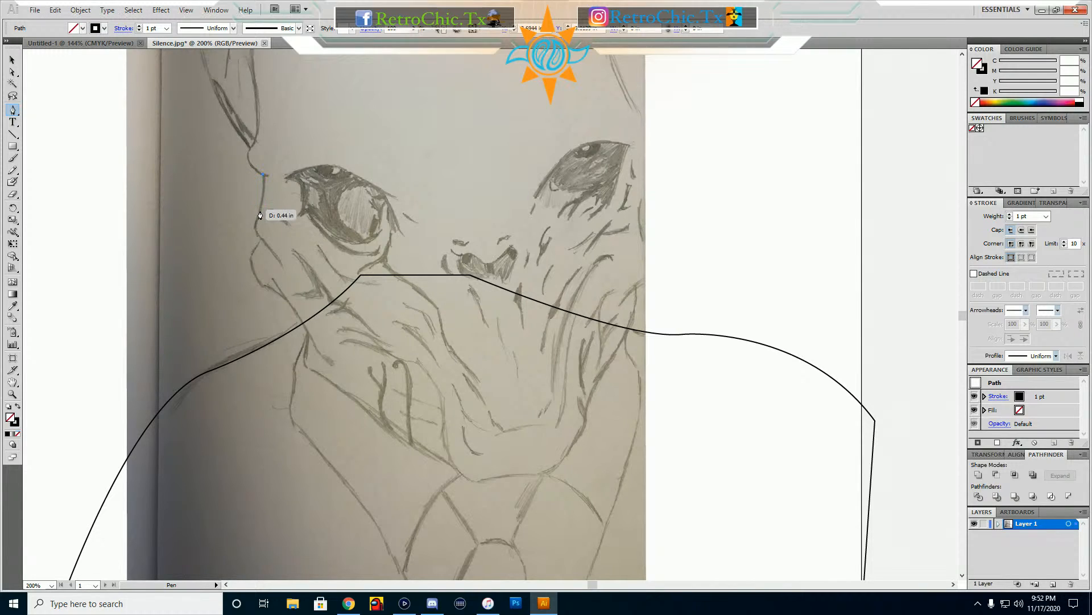
# Trace the left side of the face from the temple past the eye and around the cheek bulge
pyautogui.click(259, 214)
pyautogui.click(254, 222)
pyautogui.moveTo(259, 216); pyautogui.dragTo(260, 241)
pyautogui.click(260, 239)
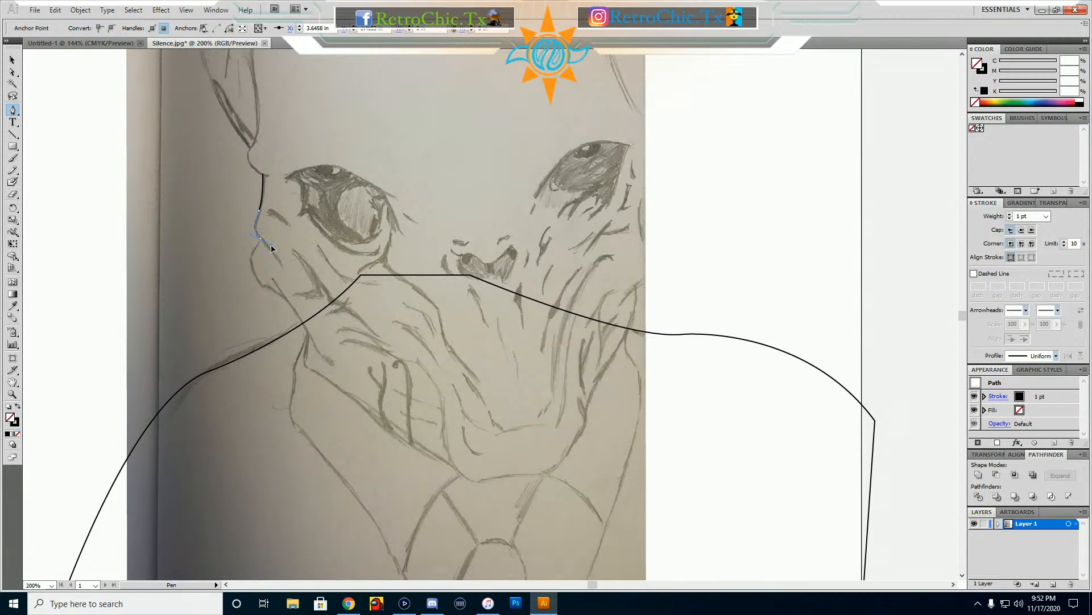
pyautogui.moveTo(261, 243); pyautogui.dragTo(257, 278)
pyautogui.moveTo(256, 279)
pyautogui.mouseDown()
pyautogui.moveTo(277, 294)
pyautogui.moveTo(260, 289)
pyautogui.mouseUp()
pyautogui.click(260, 283)
# Continue the head outline down the left cheek, around the jaw corner and partway along the left jawline
pyautogui.moveTo(306, 324); pyautogui.dragTo(311, 342)
pyautogui.click(306, 332)
pyautogui.moveTo(312, 370); pyautogui.dragTo(324, 371)
pyautogui.moveTo(325, 367); pyautogui.dragTo(325, 367)
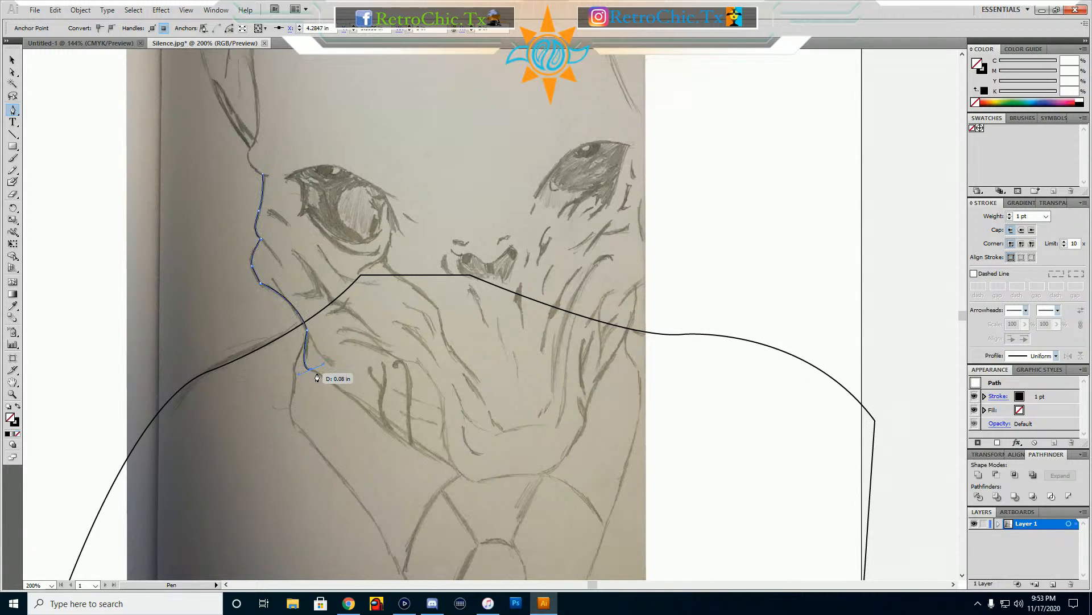
pyautogui.hotkey('ctrl', 'z')
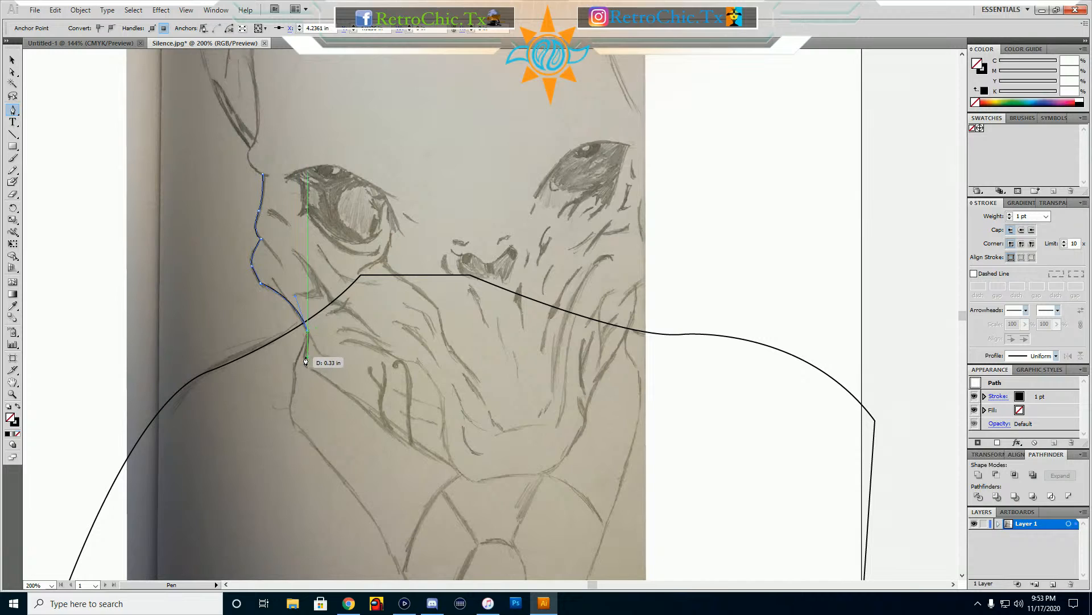
pyautogui.moveTo(306, 354); pyautogui.dragTo(305, 357)
pyautogui.moveTo(306, 367); pyautogui.dragTo(321, 372)
pyautogui.moveTo(321, 372); pyautogui.dragTo(320, 372)
pyautogui.click(367, 411)
pyautogui.moveTo(382, 425); pyautogui.dragTo(383, 426)
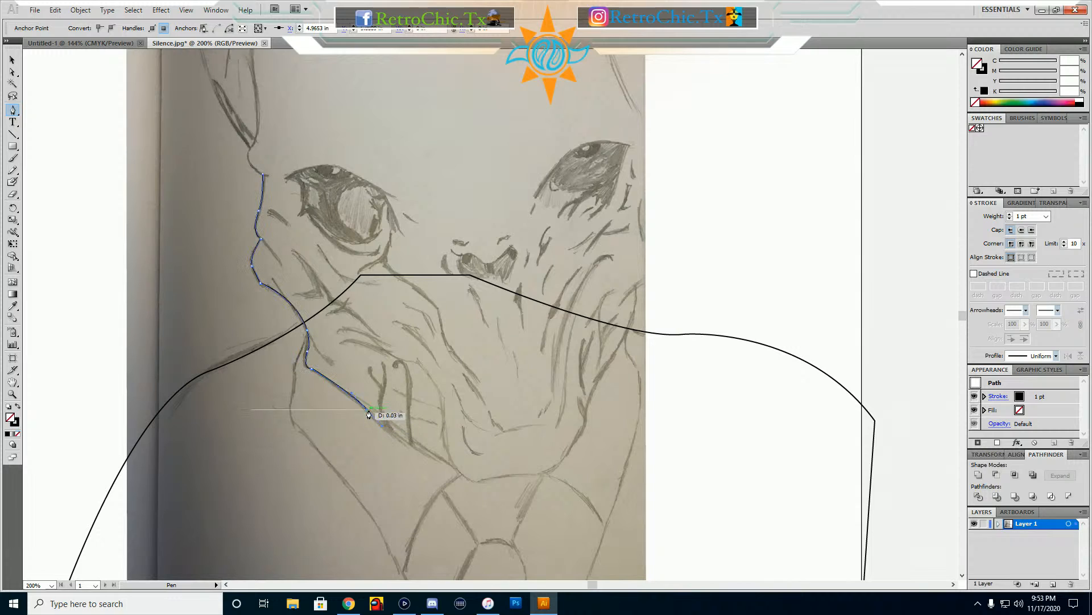
pyautogui.click(367, 410)
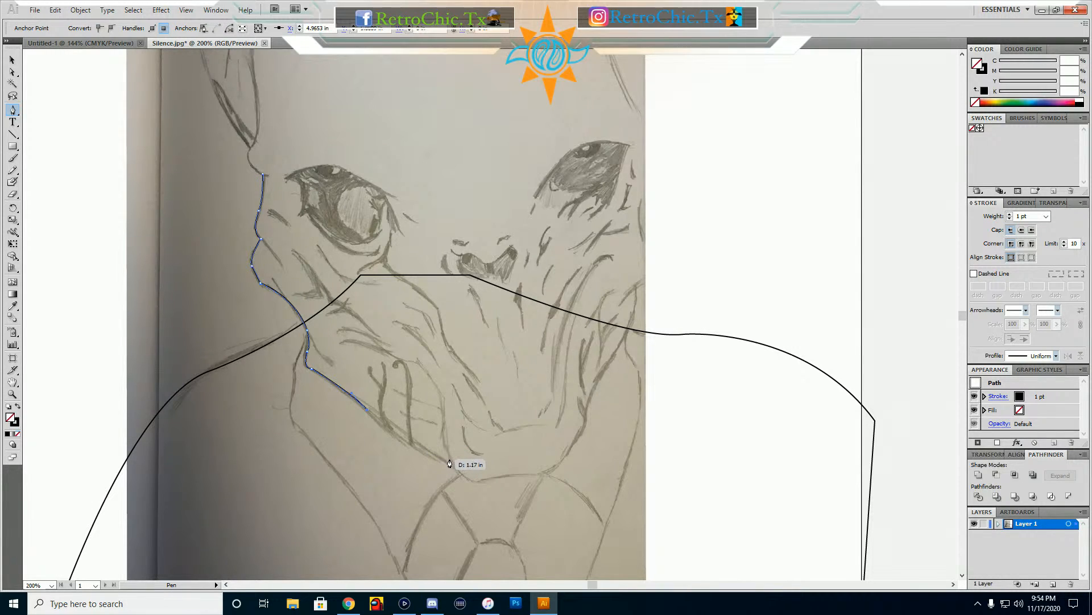
# Trace the rest of the left jawline and curve the head outline across the chin above the tie knot
pyautogui.moveTo(461, 472)
pyautogui.mouseDown()
pyautogui.moveTo(480, 471)
pyautogui.moveTo(514, 502)
pyautogui.mouseUp()
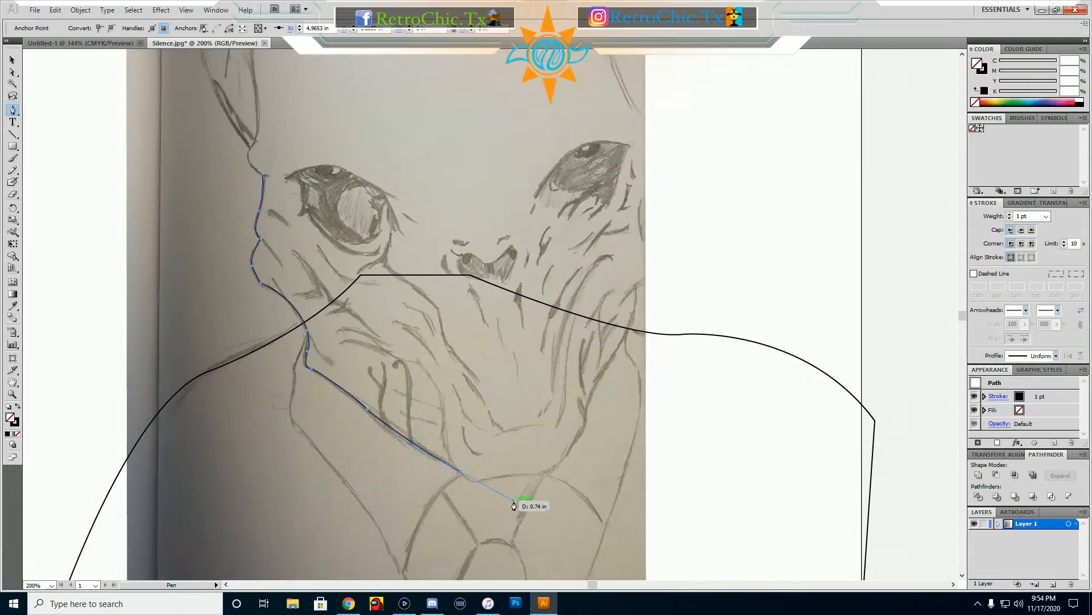
pyautogui.moveTo(460, 476)
pyautogui.mouseDown()
pyautogui.moveTo(483, 492)
pyautogui.moveTo(483, 480)
pyautogui.mouseUp()
pyautogui.moveTo(484, 483); pyautogui.dragTo(556, 477)
pyautogui.click(543, 473)
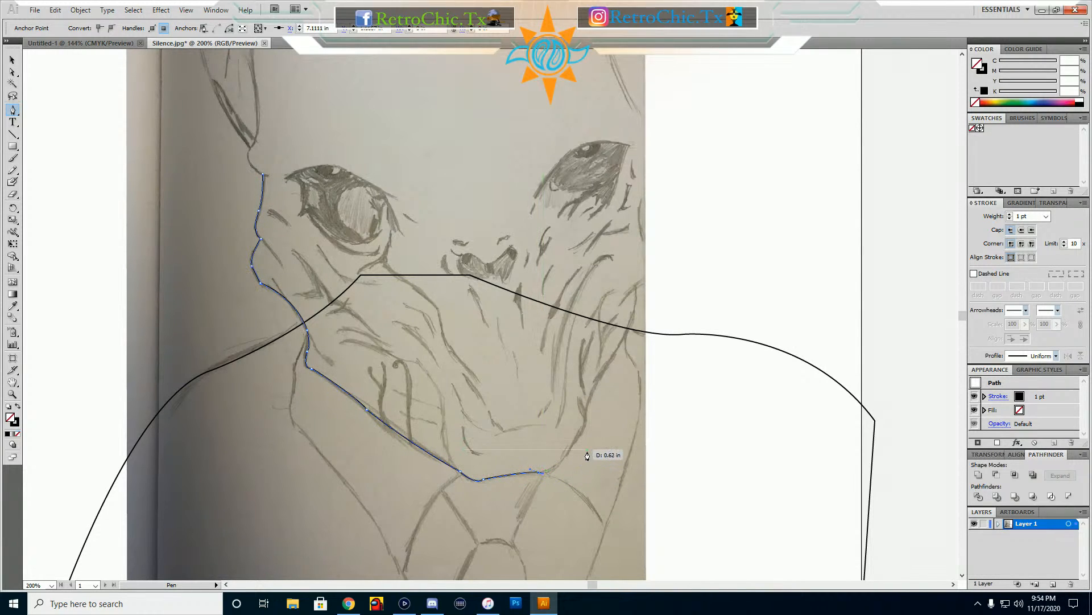
# Trace the right jawline from the chin up to the lower right cheek
pyautogui.moveTo(567, 455); pyautogui.dragTo(568, 453)
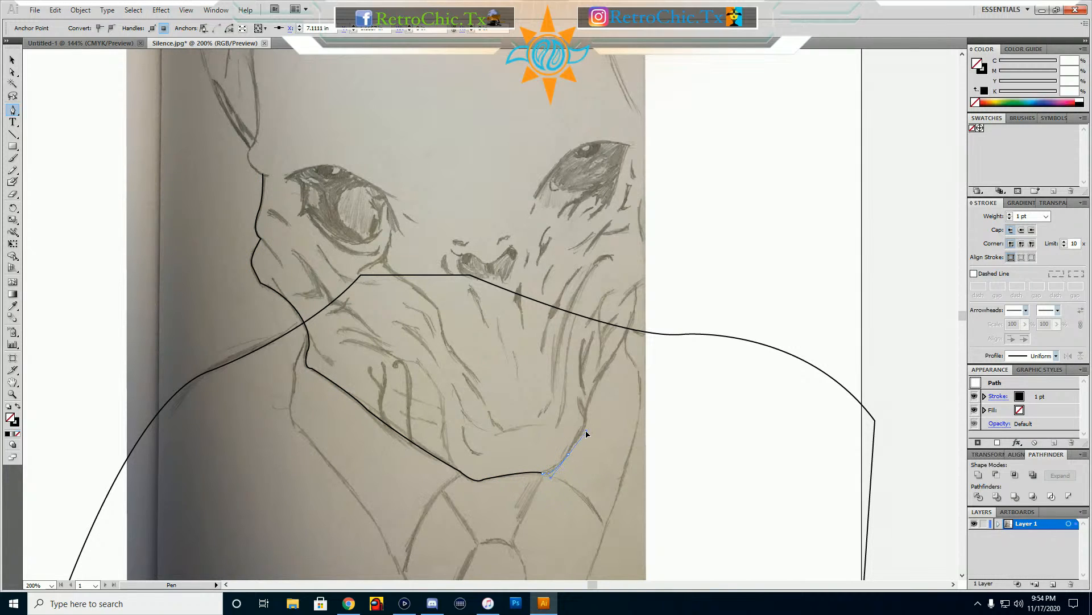
pyautogui.moveTo(583, 441); pyautogui.dragTo(583, 438)
pyautogui.moveTo(579, 436); pyautogui.dragTo(580, 435)
pyautogui.moveTo(589, 428); pyautogui.dragTo(589, 427)
pyautogui.click(579, 437)
pyautogui.moveTo(586, 414); pyautogui.dragTo(586, 404)
pyautogui.moveTo(585, 393); pyautogui.dragTo(586, 394)
pyautogui.moveTo(617, 348); pyautogui.dragTo(627, 344)
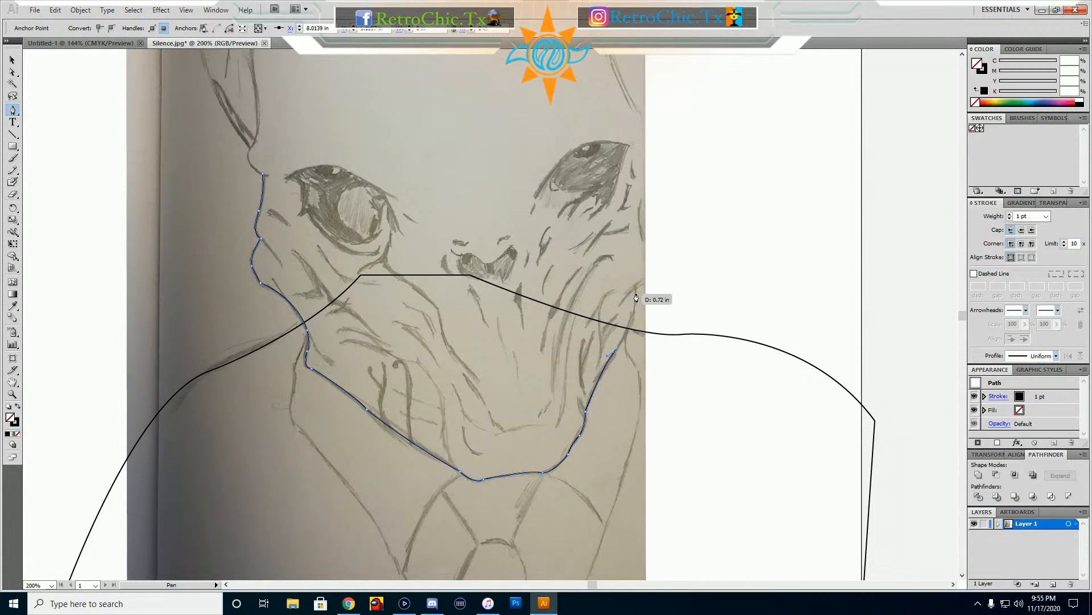
# Extend the head outline up the right cheek and turn it outward just beyond the photo's right edge
pyautogui.moveTo(637, 287); pyautogui.dragTo(633, 249)
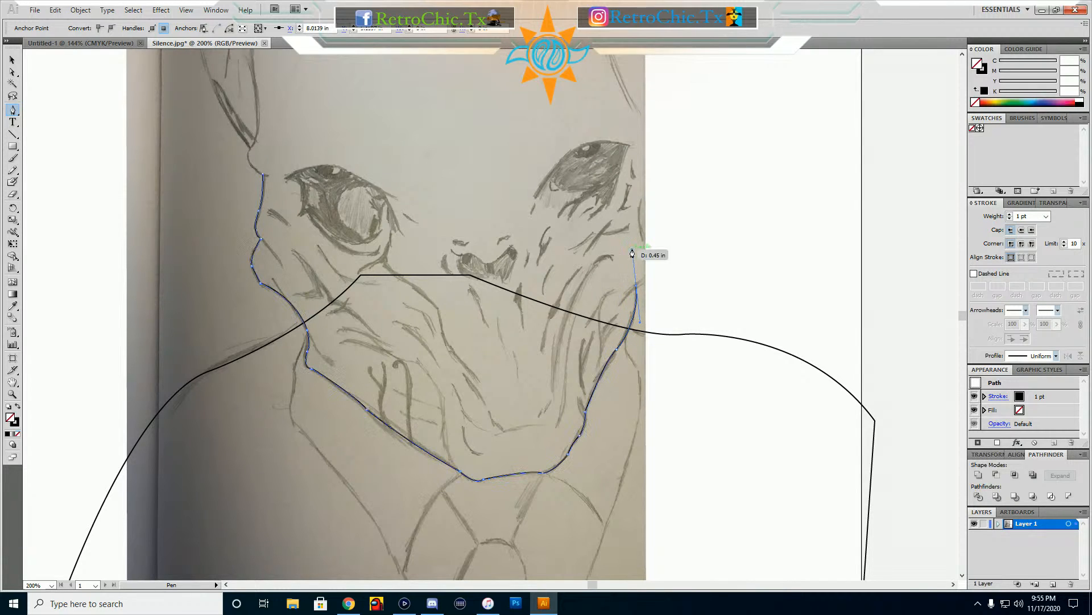
pyautogui.click(636, 288)
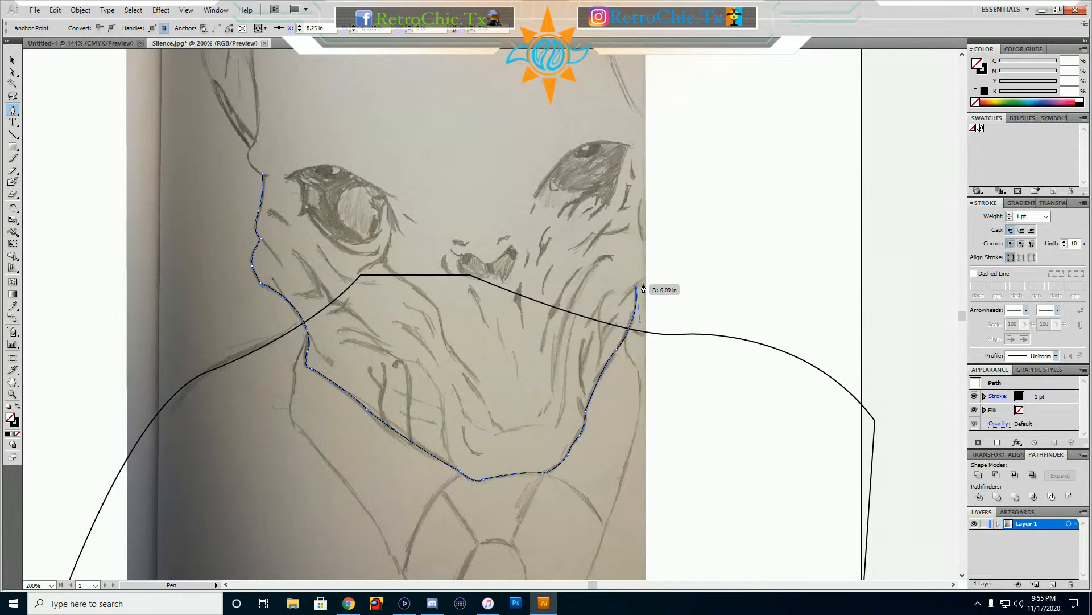
pyautogui.hotkey('ctrl', 'z')
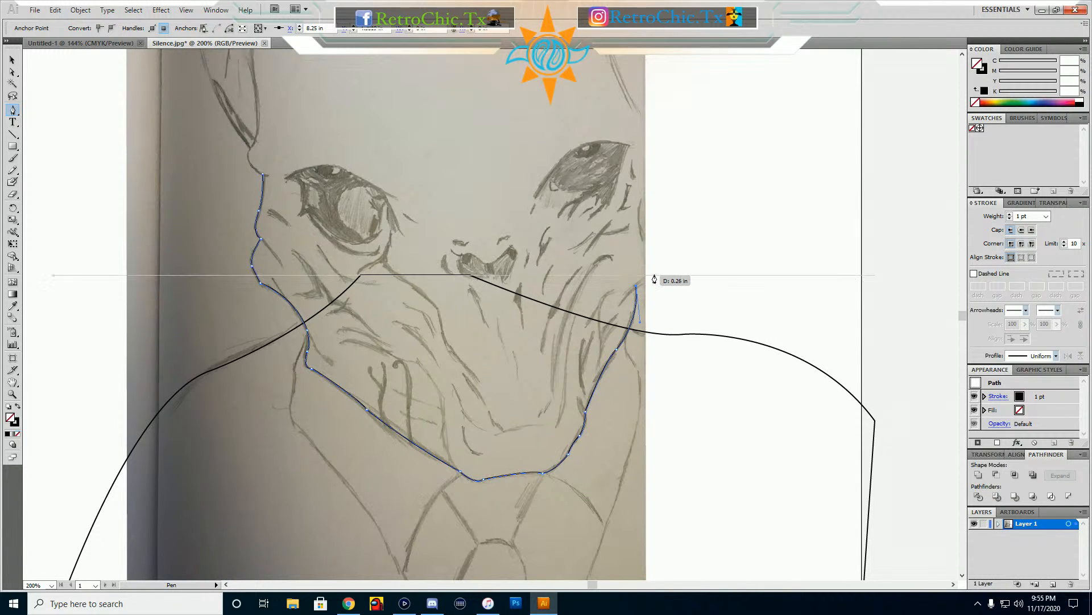
pyautogui.moveTo(655, 278); pyautogui.dragTo(662, 273)
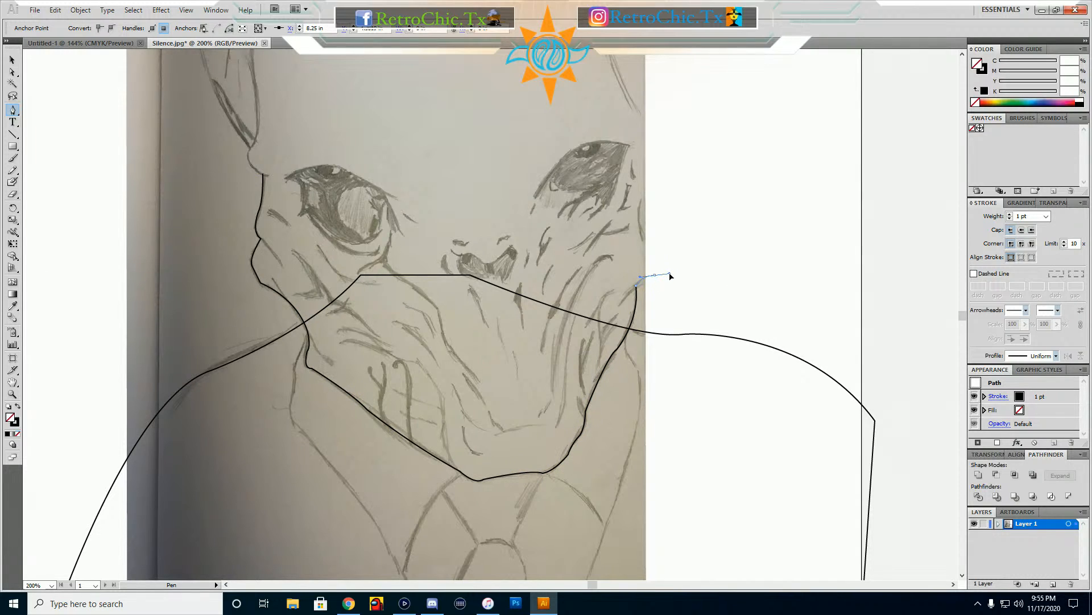
pyautogui.moveTo(672, 278); pyautogui.dragTo(670, 277)
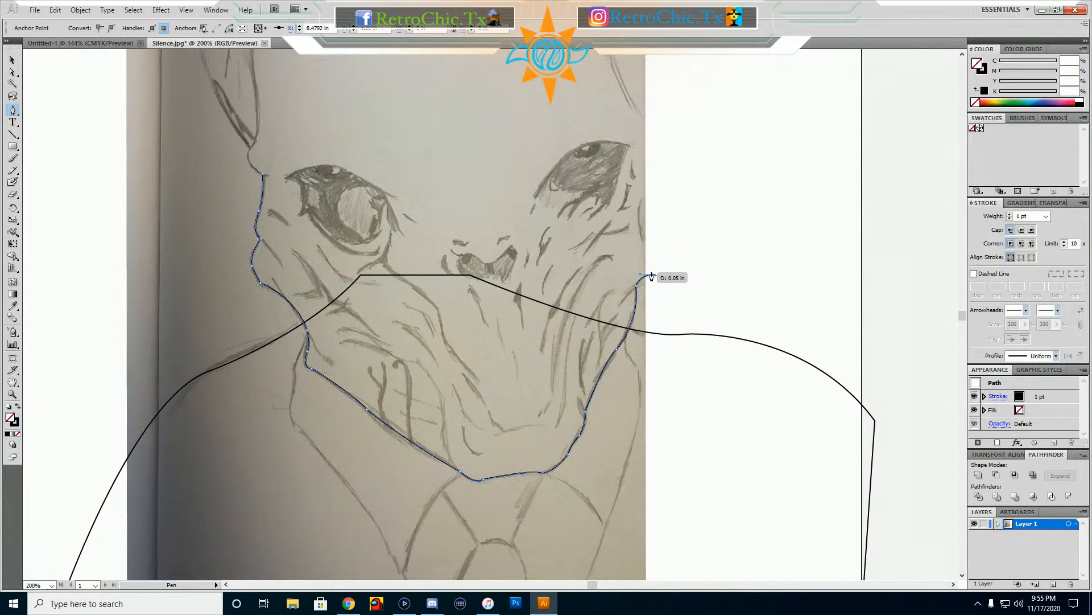
pyautogui.click(655, 278)
# Continue the head outline up the right side with bumpy curves beyond the photo's edge, then arc it to the artboard's upper edge
pyautogui.moveTo(650, 218); pyautogui.dragTo(611, 190)
pyautogui.click(650, 220)
pyautogui.moveTo(652, 186); pyautogui.dragTo(643, 169)
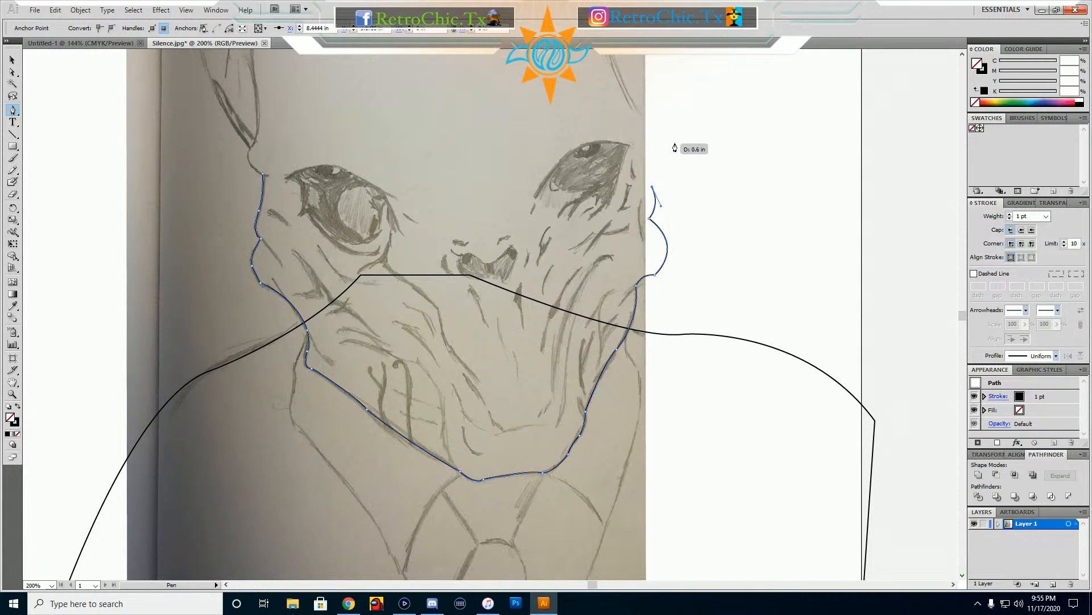
pyautogui.moveTo(666, 134); pyautogui.dragTo(694, 111)
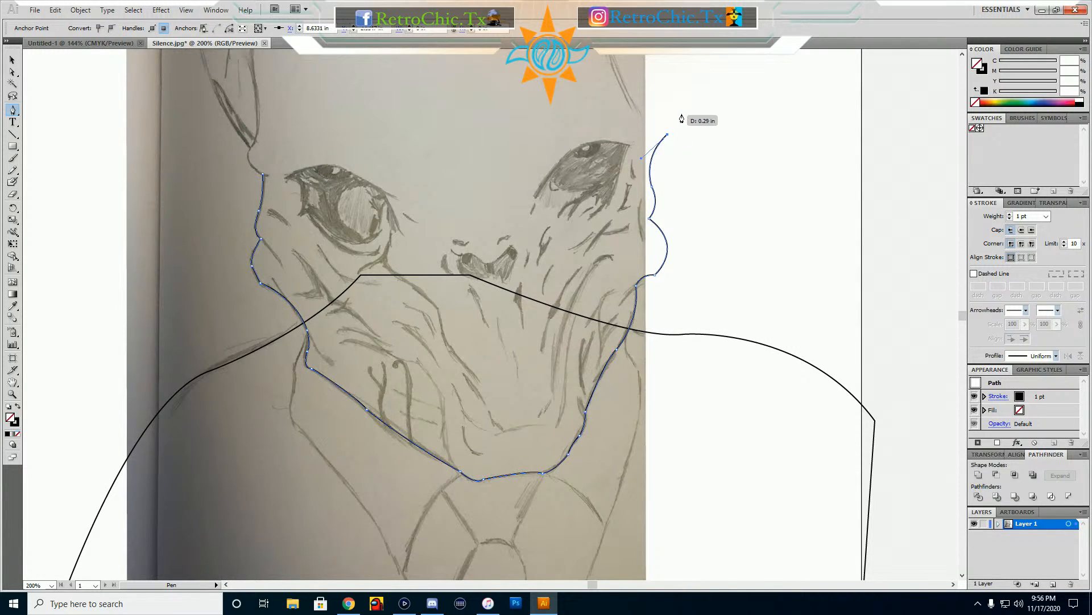
pyautogui.moveTo(672, 108); pyautogui.dragTo(663, 95)
pyautogui.click(672, 109)
pyautogui.moveTo(663, 59); pyautogui.dragTo(599, 305)
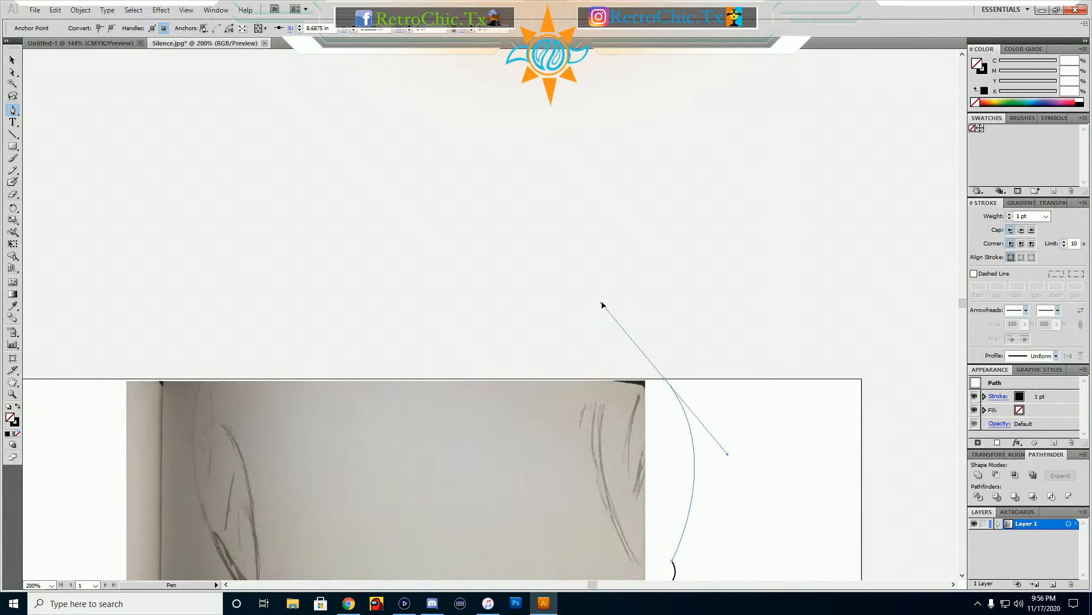
pyautogui.click(665, 380)
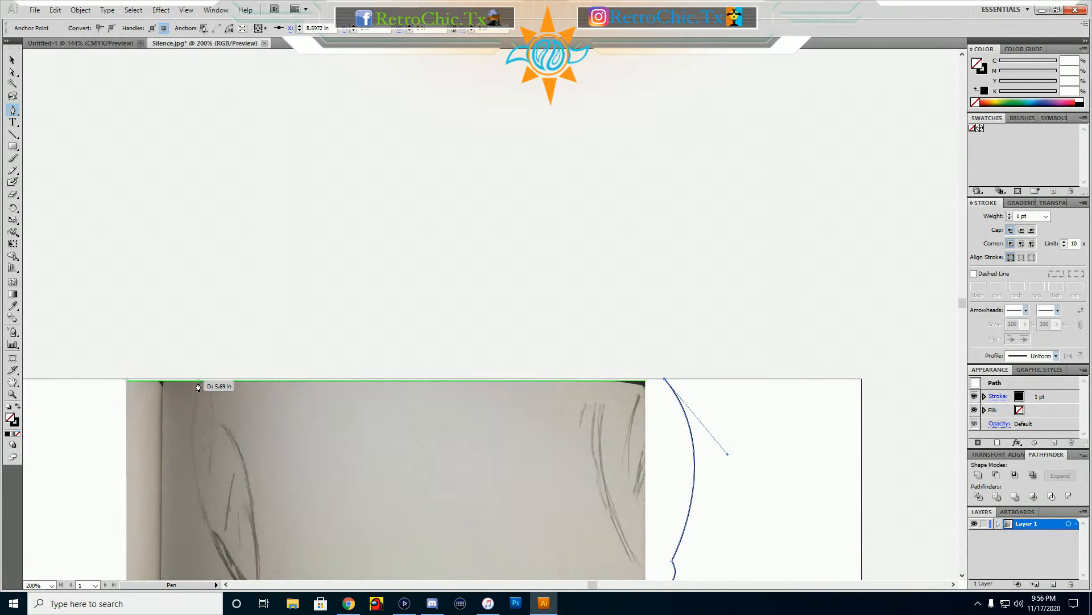
pyautogui.moveTo(202, 384); pyautogui.dragTo(359, 459)
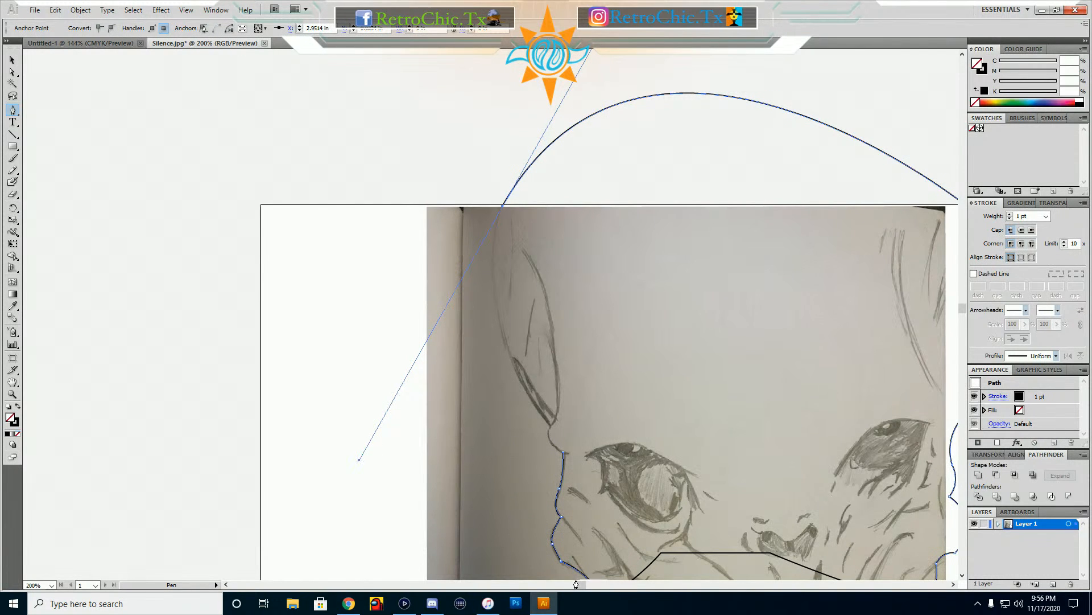
pyautogui.moveTo(576, 583); pyautogui.dragTo(593, 584)
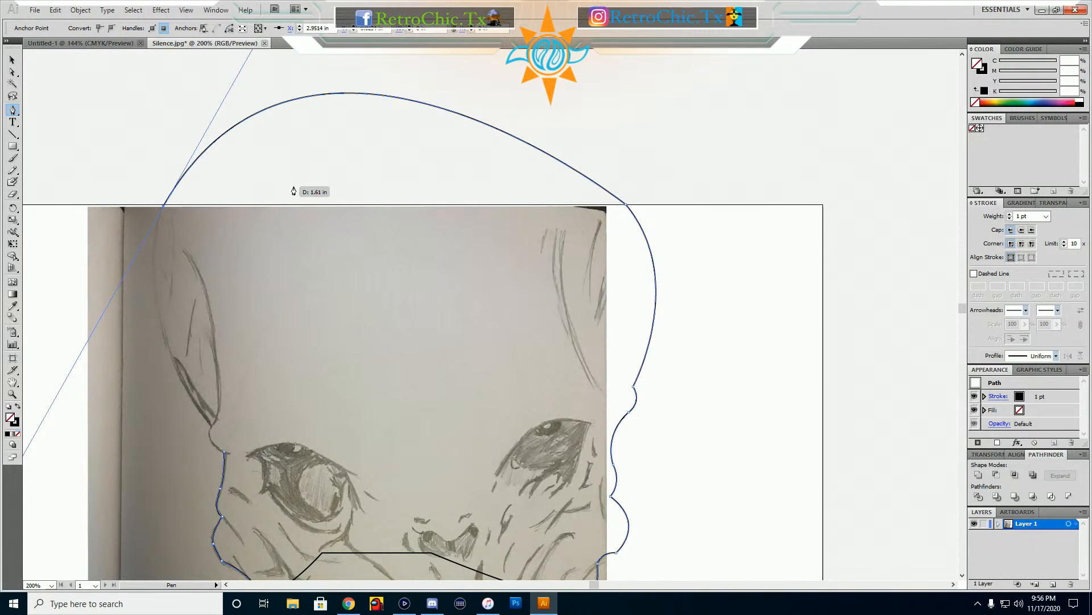
pyautogui.hotkey('ctrl', 'z')
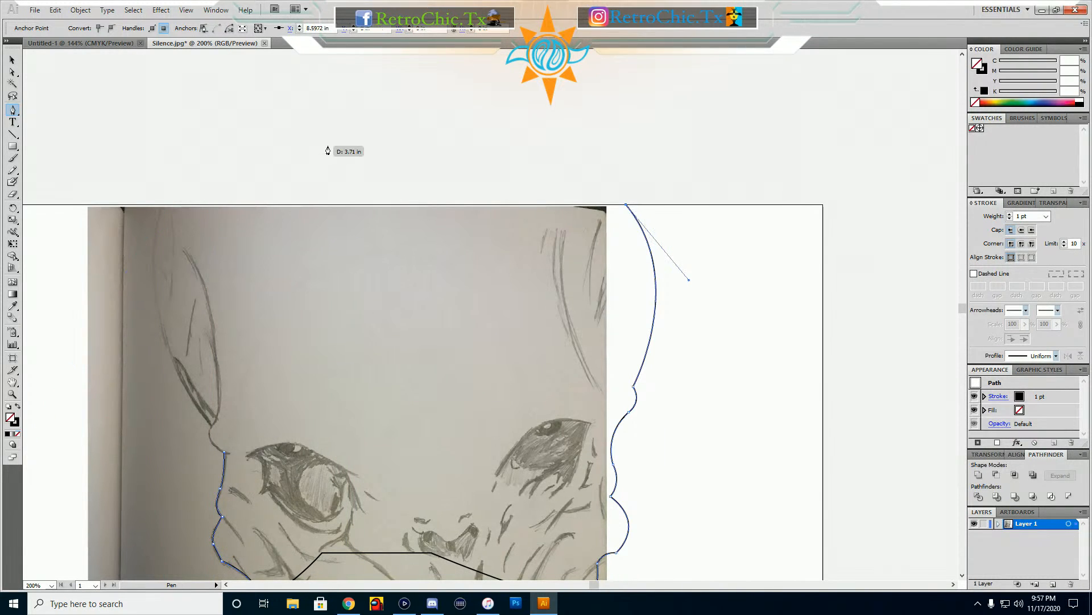
# Curve the head outline over the crown above the artboard in two segments, ending at the photo's upper edge above the left ear
pyautogui.moveTo(448, 111); pyautogui.dragTo(343, 108)
pyautogui.click(449, 112)
pyautogui.moveTo(164, 205); pyautogui.dragTo(94, 326)
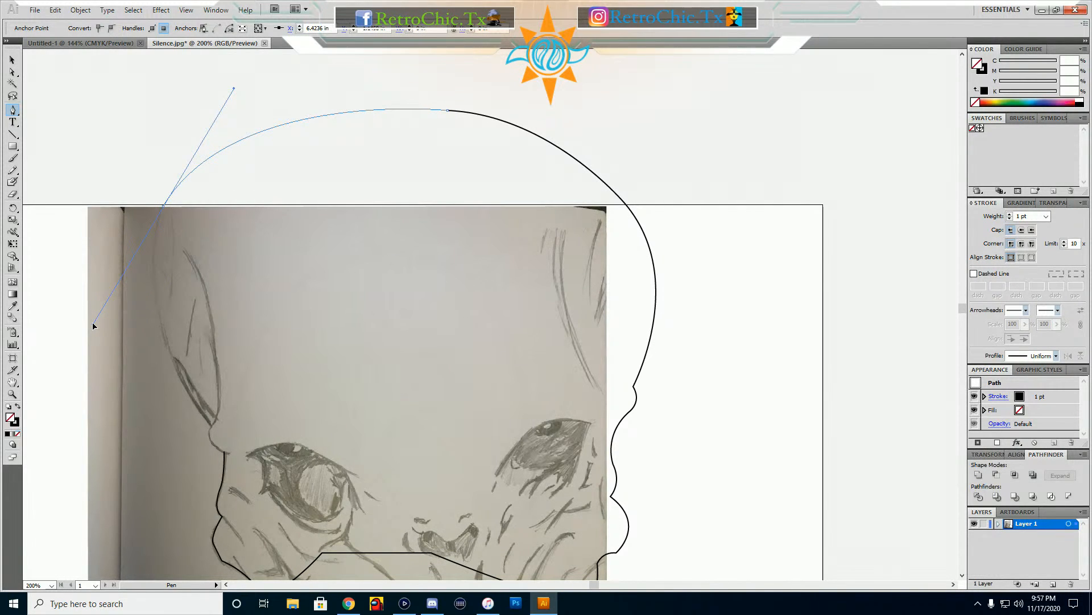
pyautogui.moveTo(93, 325); pyautogui.dragTo(85, 336)
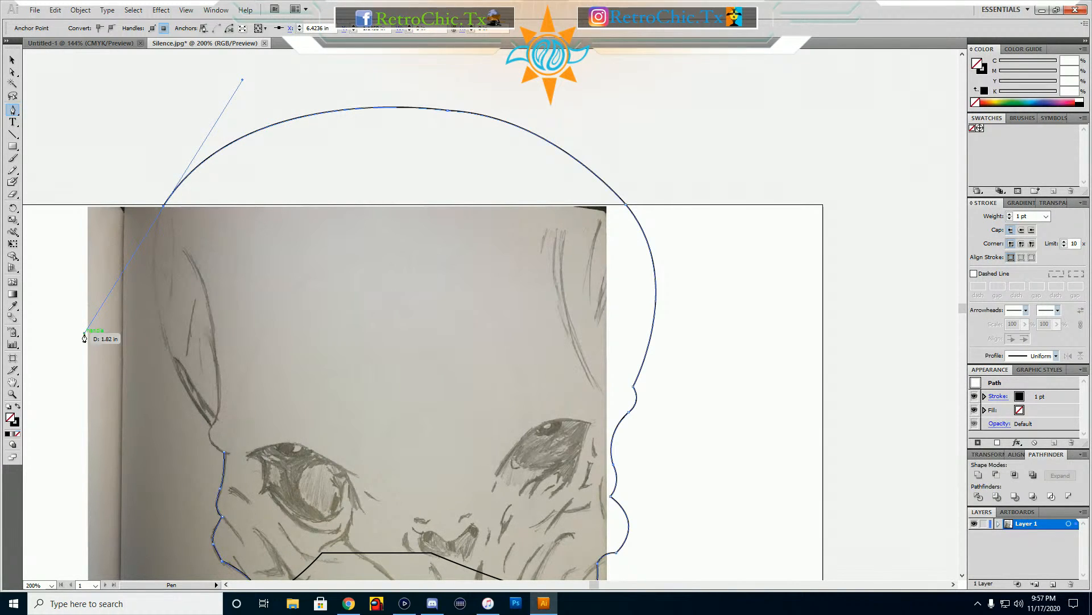
pyautogui.click(163, 207)
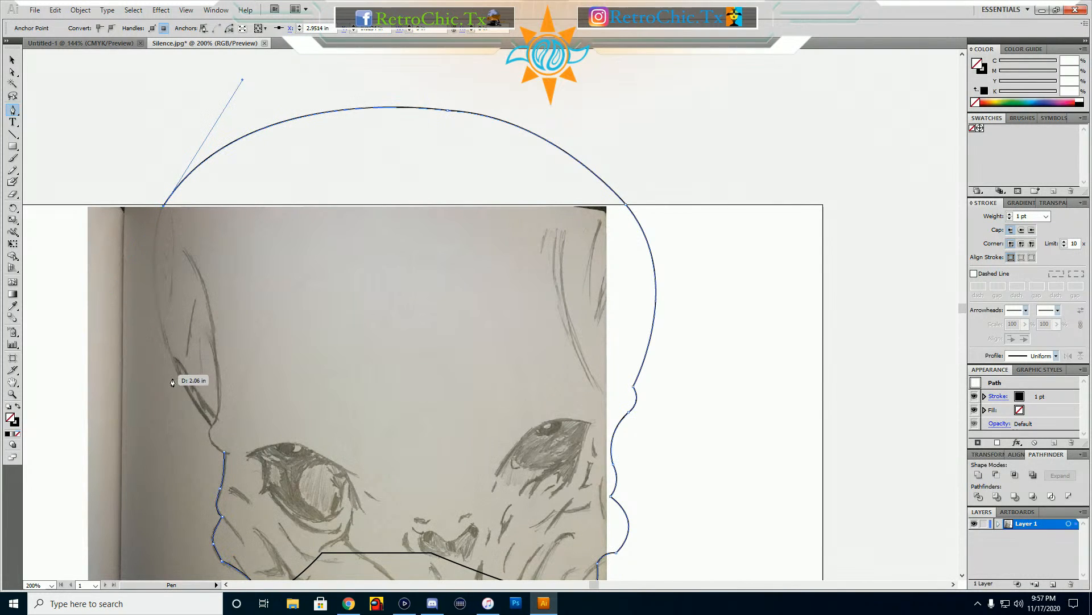
# Trace the left side of the head down along the ear's outer edge and close the outline at the left temple
pyautogui.click(211, 425)
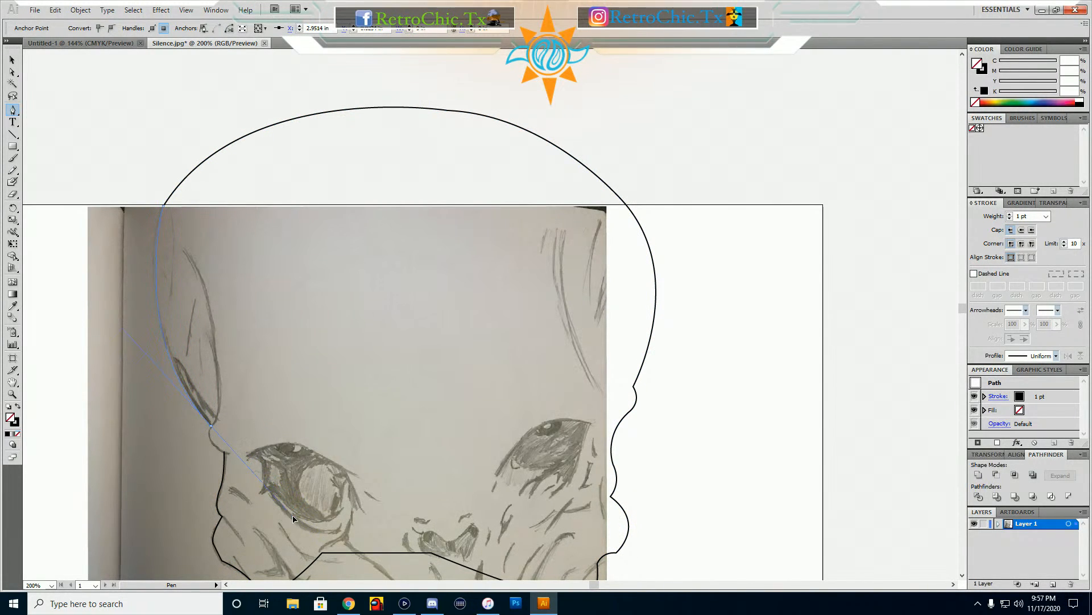
pyautogui.moveTo(293, 519); pyautogui.dragTo(293, 516)
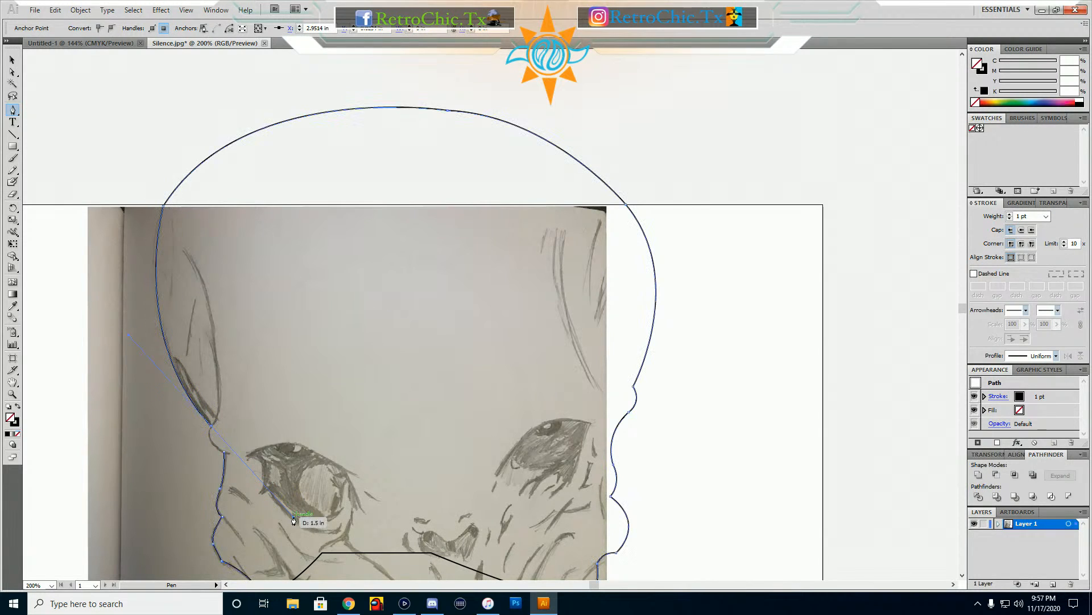
pyautogui.click(211, 430)
pyautogui.click(224, 450)
# Trace the shirt front from the left lapel edge down to the artboard's lower edge, across it and up the right lapel edge
pyautogui.scroll(-2, 354, 390)
pyautogui.scroll(-6, 355, 389)
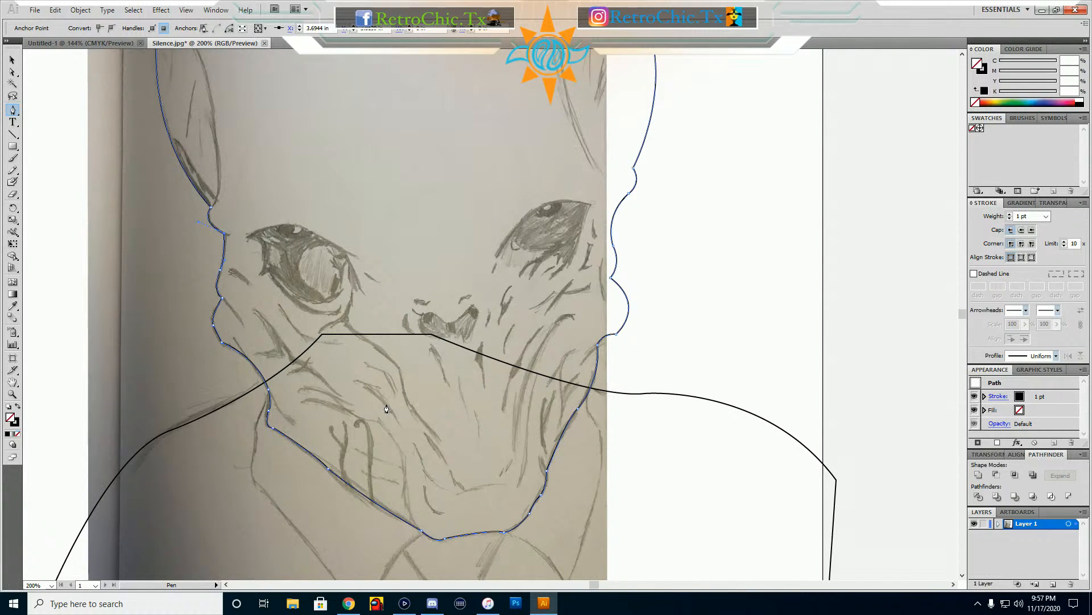
pyautogui.scroll(-2, 399, 411)
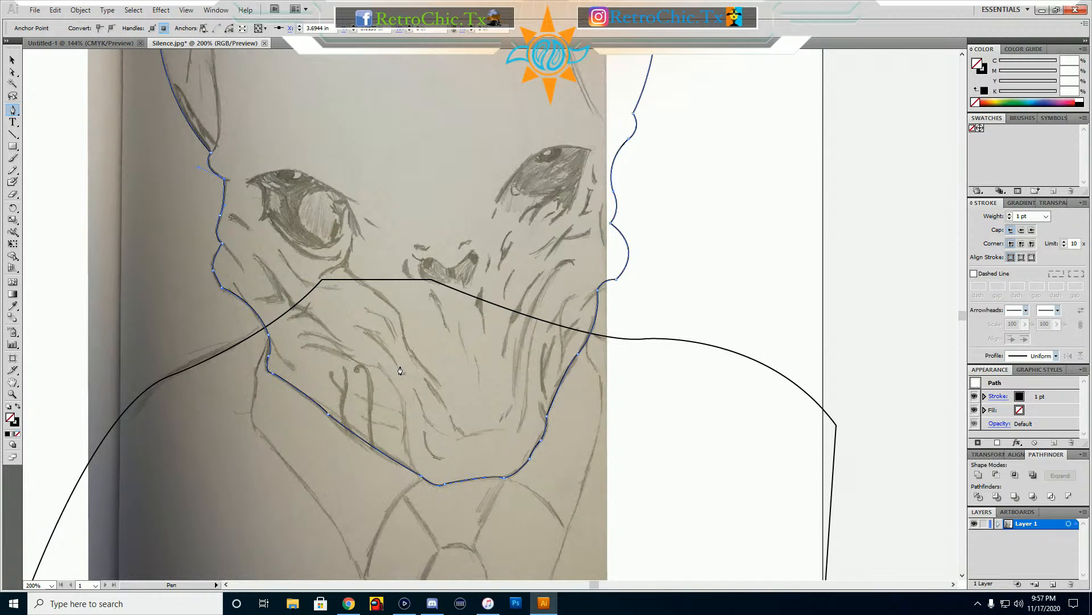
pyautogui.scroll(-3, 401, 371)
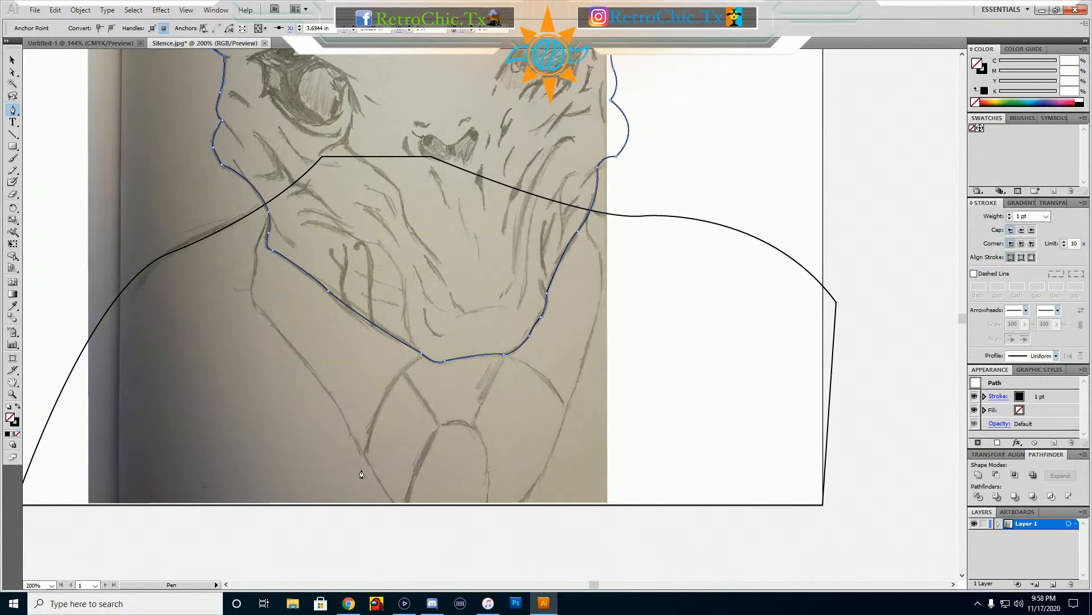
pyautogui.click(335, 404)
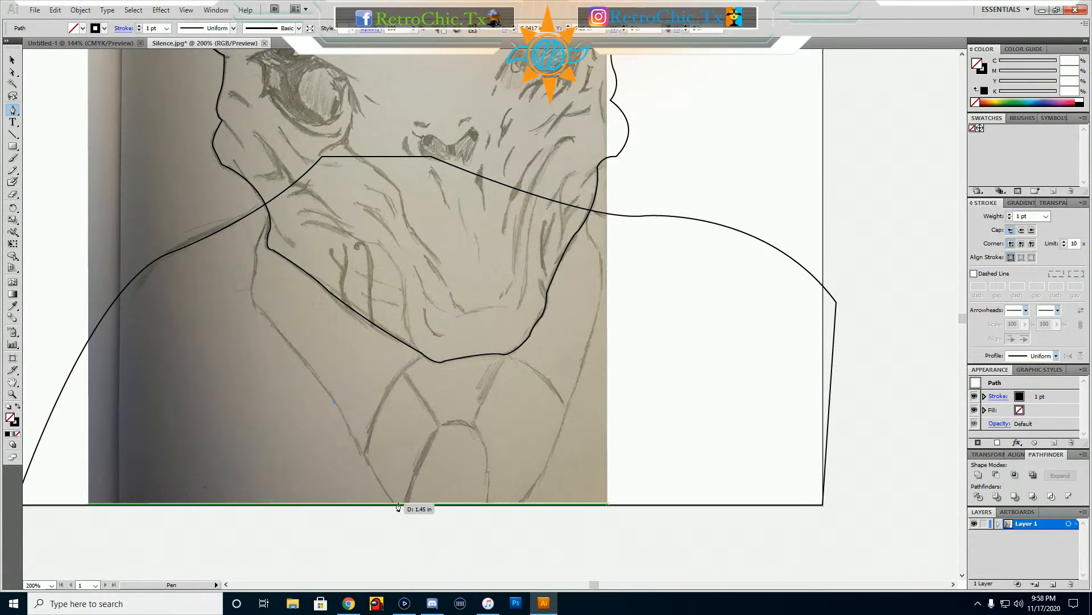
pyautogui.moveTo(353, 437); pyautogui.dragTo(357, 456)
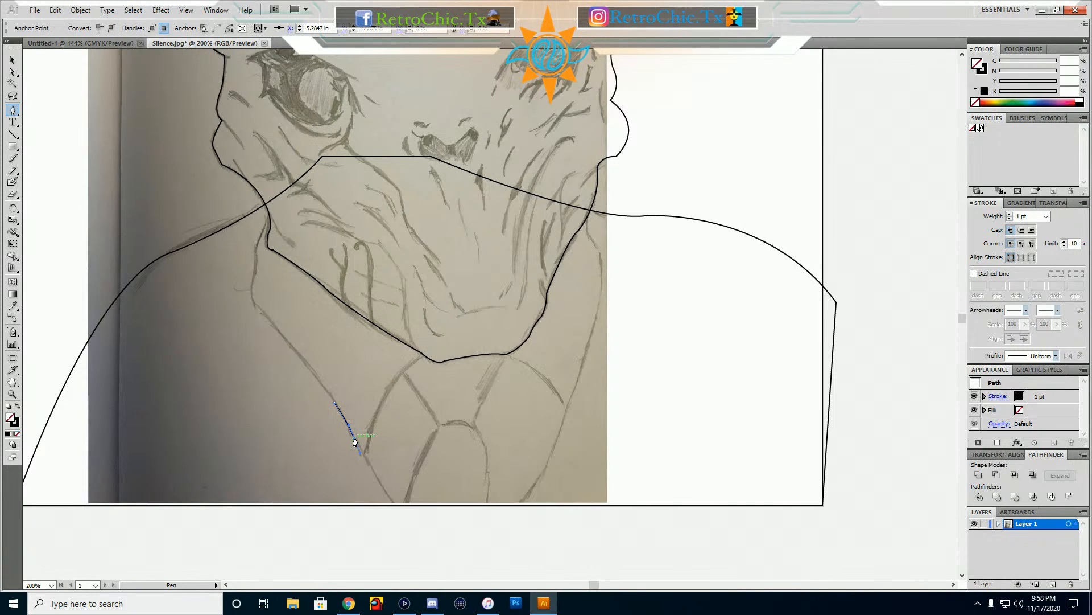
pyautogui.click(399, 505)
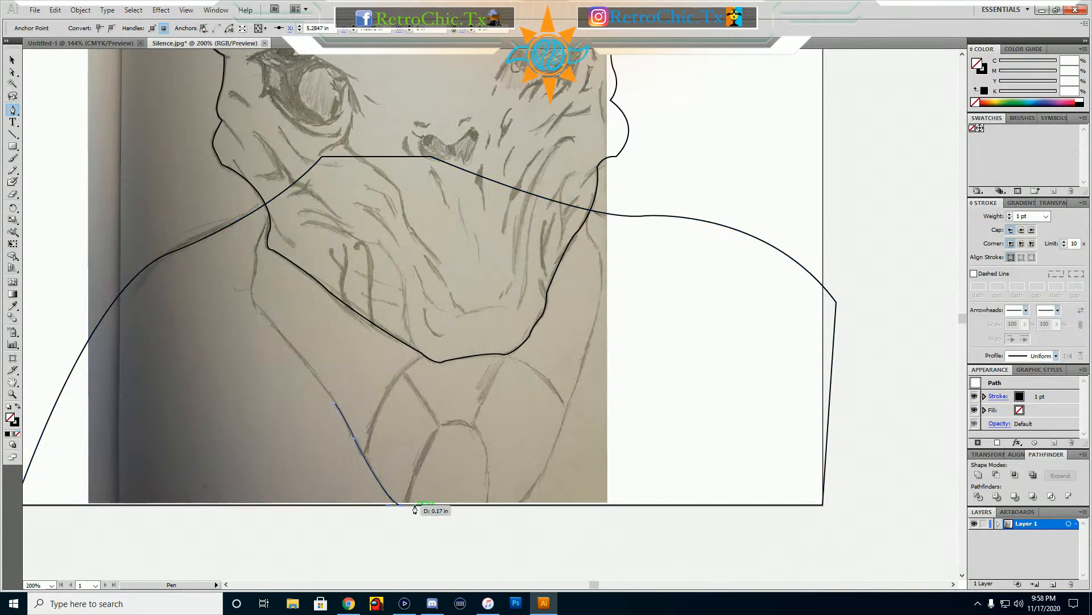
pyautogui.click(523, 504)
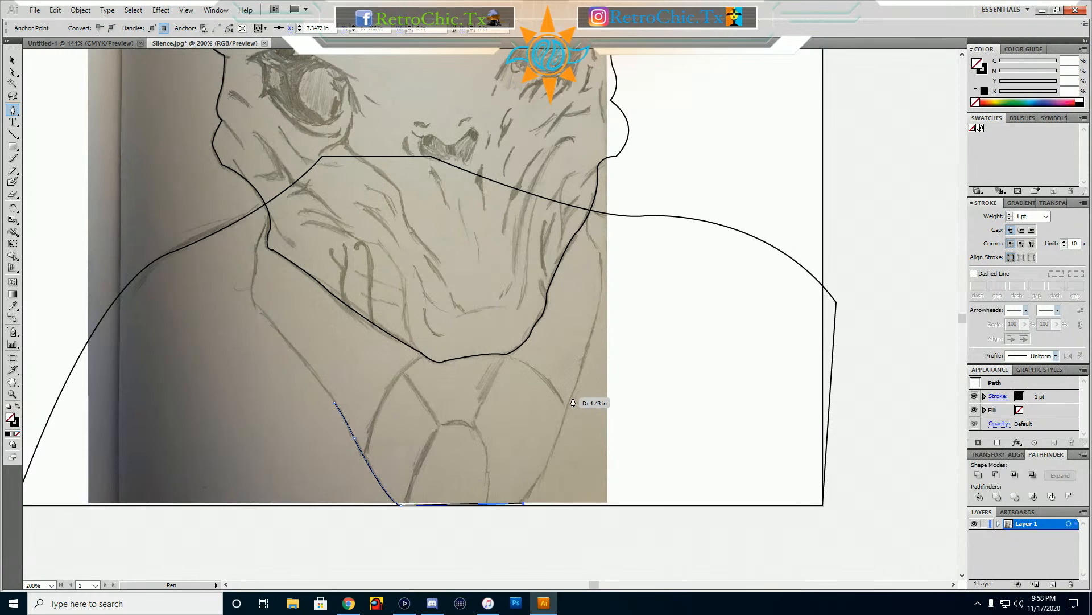
pyautogui.moveTo(572, 398); pyautogui.dragTo(578, 352)
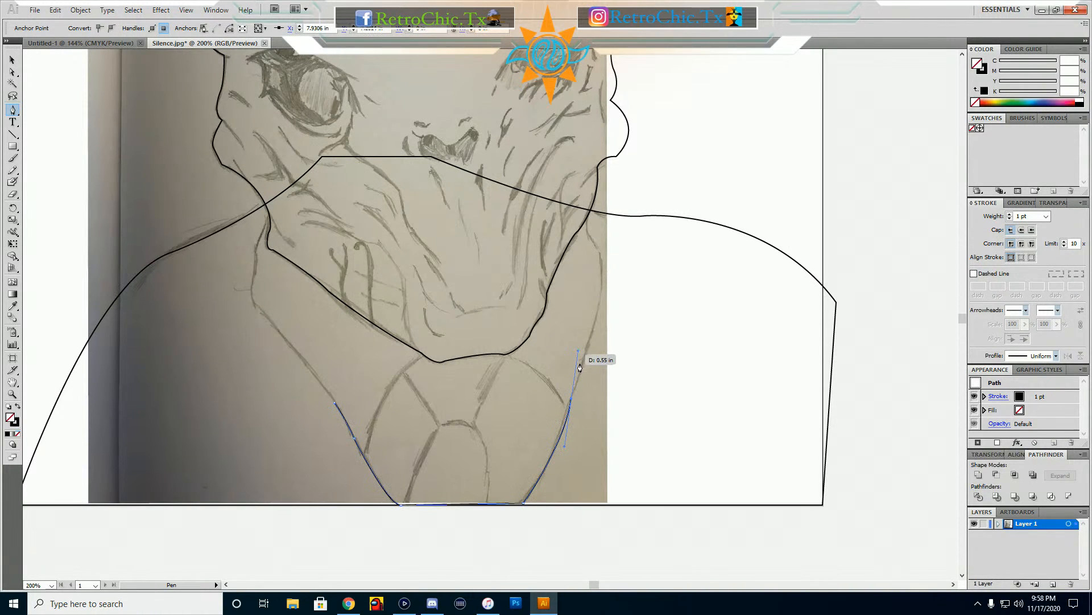
pyautogui.click(572, 403)
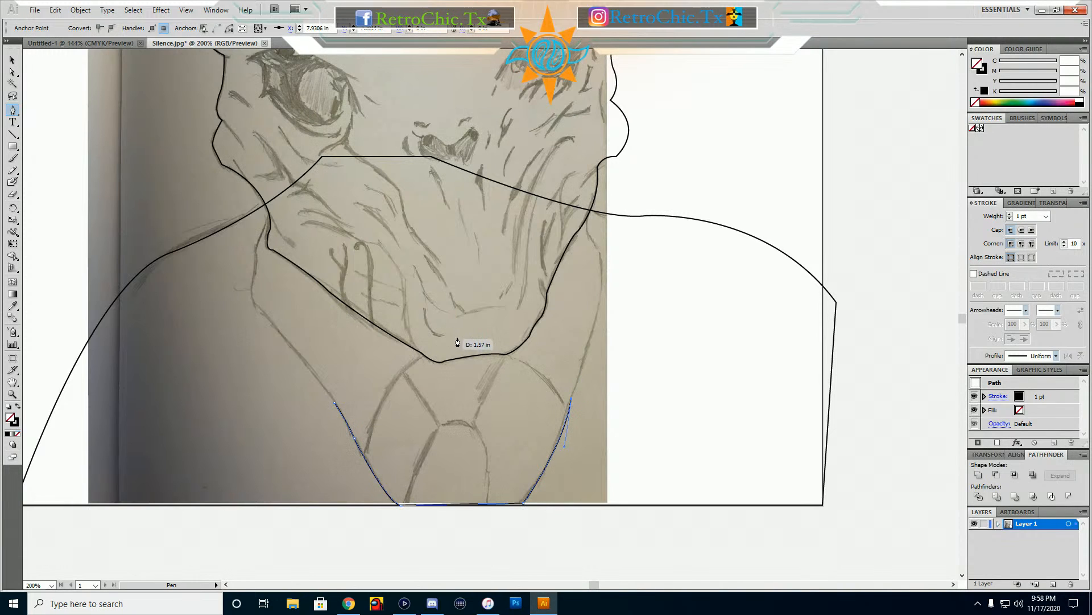
# Peak the shirt-front outline above the chin line and close it at its starting point on the left lapel
pyautogui.click(458, 319)
pyautogui.moveTo(458, 318); pyautogui.dragTo(433, 321)
pyautogui.click(462, 322)
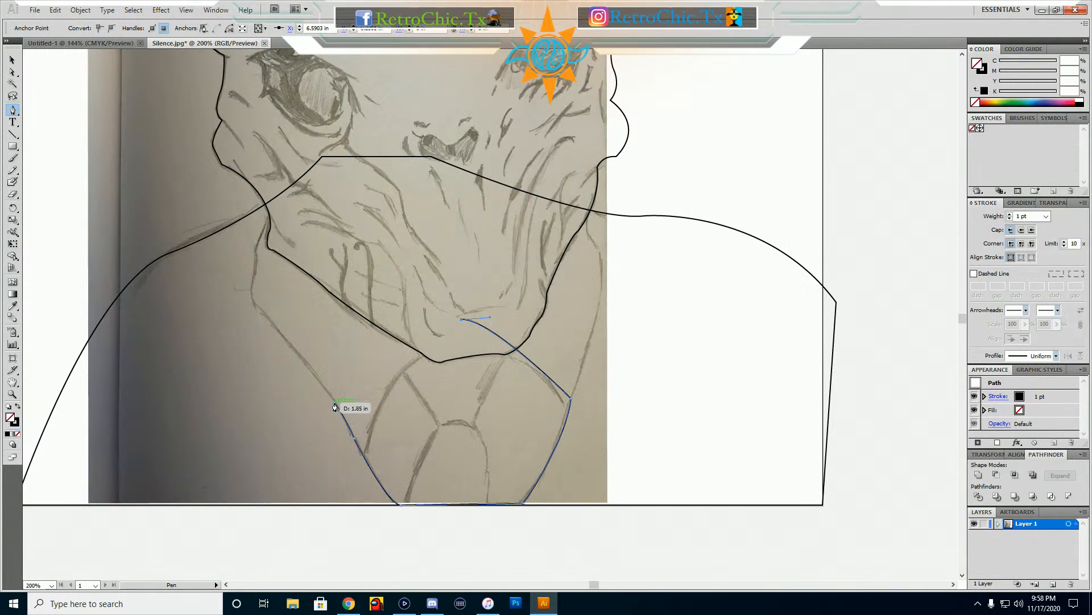
pyautogui.click(335, 402)
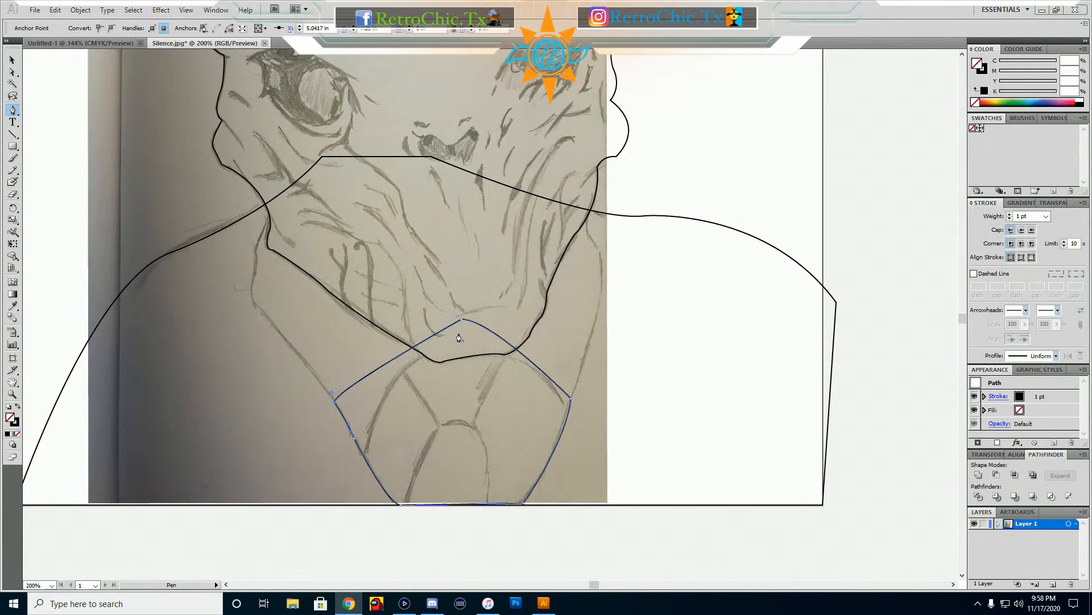
# Select the shirt-front shape, send it backward behind the photo, bring it forward again and deselect it
pyautogui.click(13, 60)
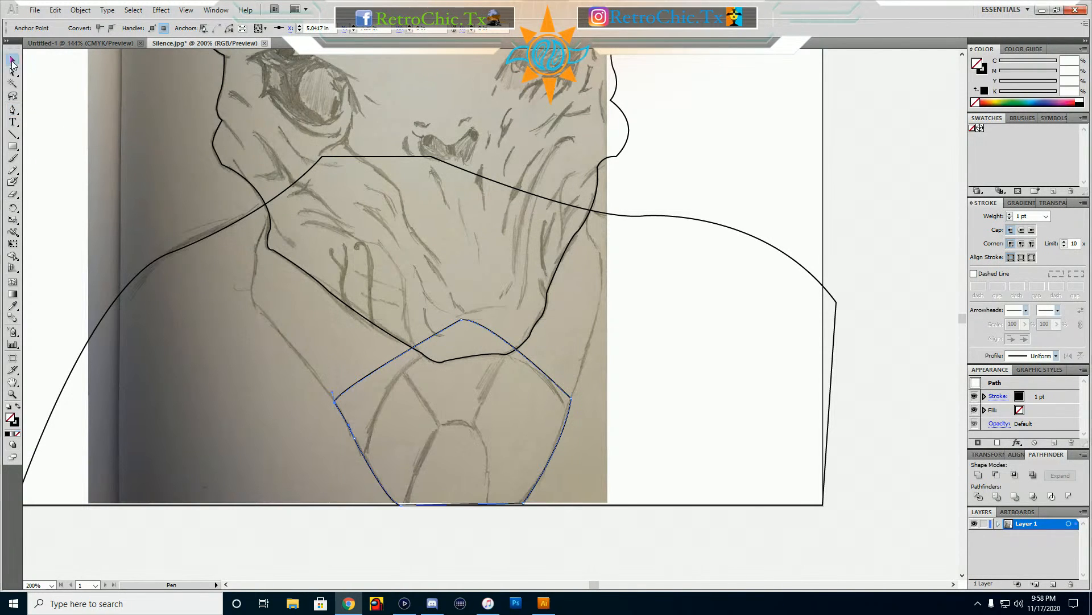
pyautogui.click(535, 364)
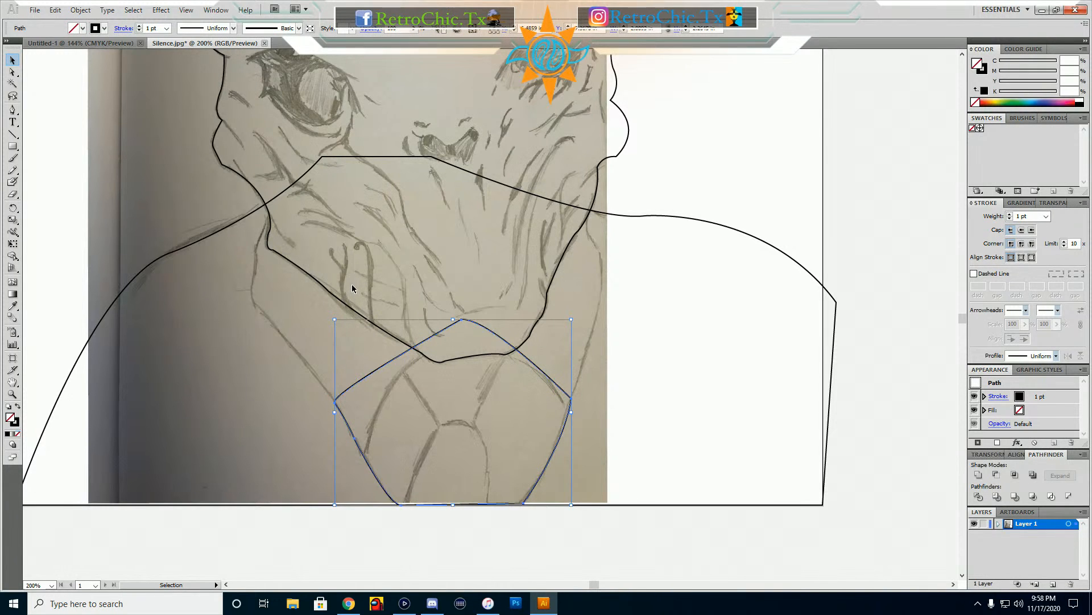
pyautogui.press('ctrl')
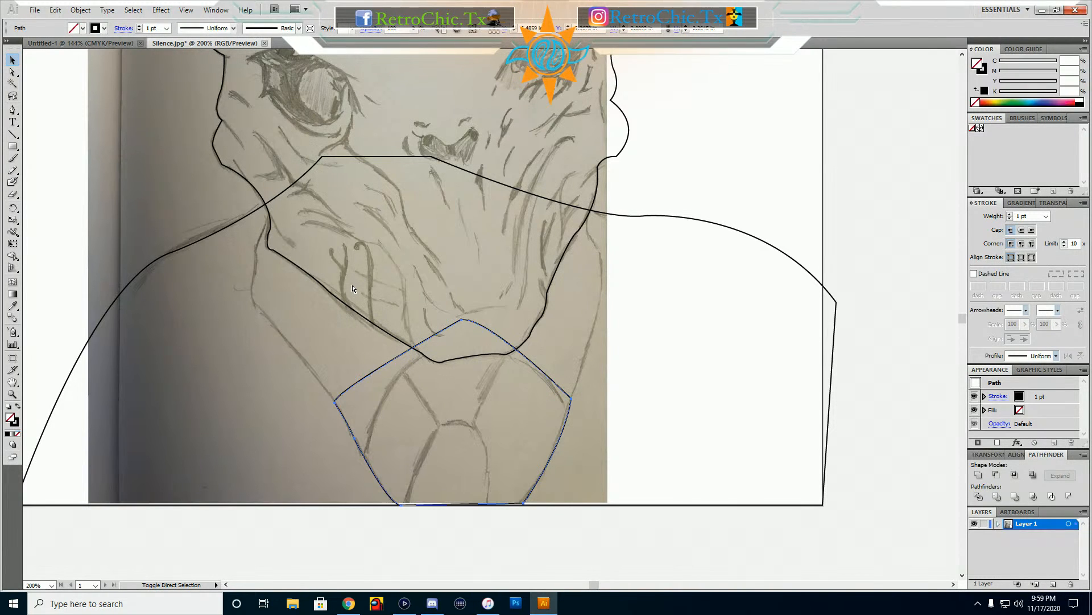
pyautogui.hotkey('ctrl', '[')
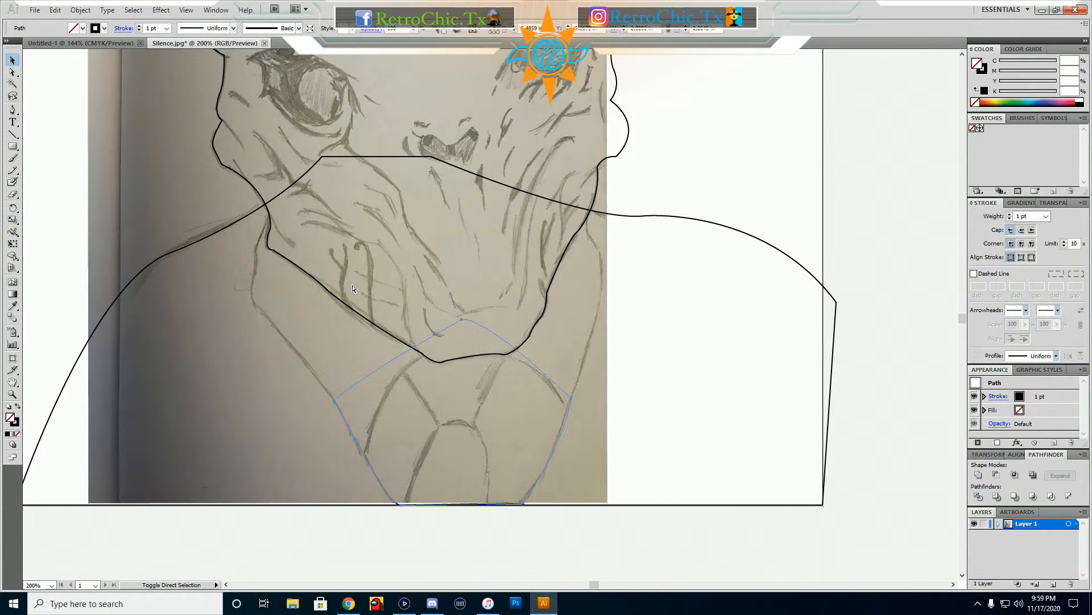
pyautogui.hotkey('ctrl', ']')
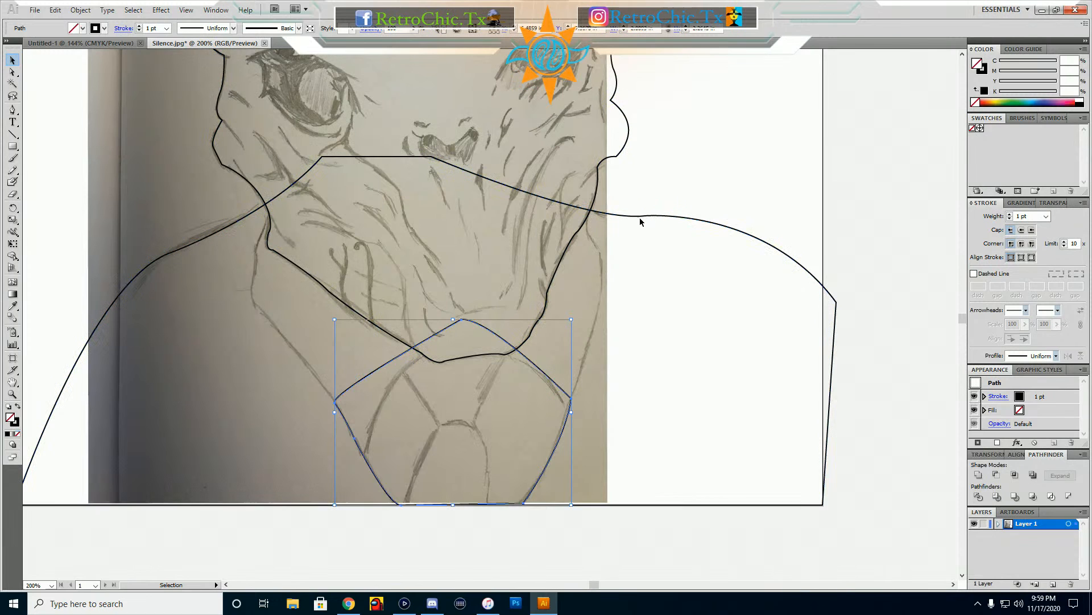
pyautogui.press('ctrl')
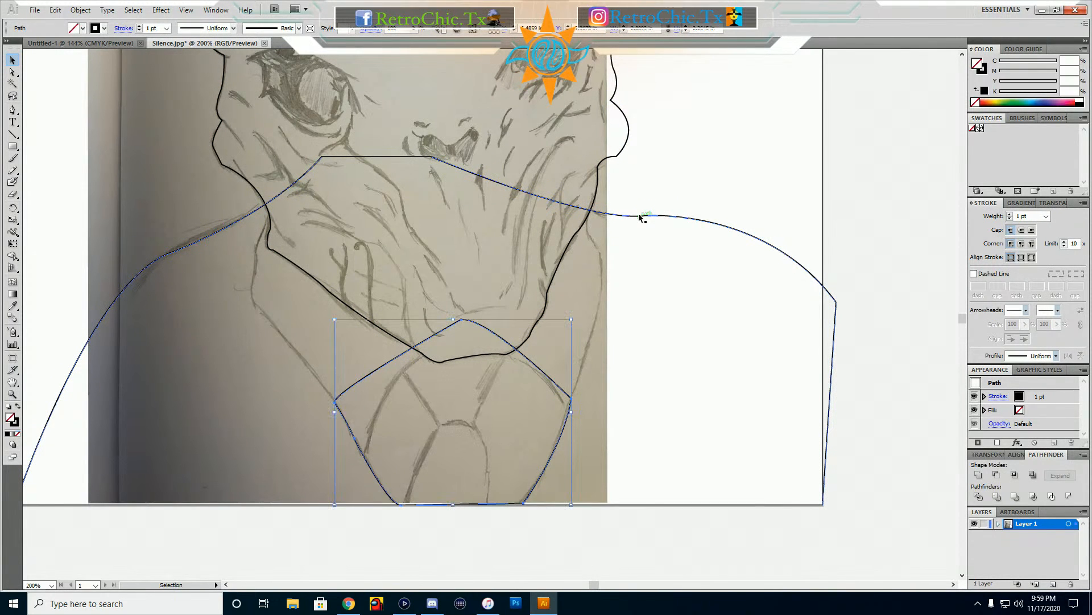
pyautogui.click(626, 190)
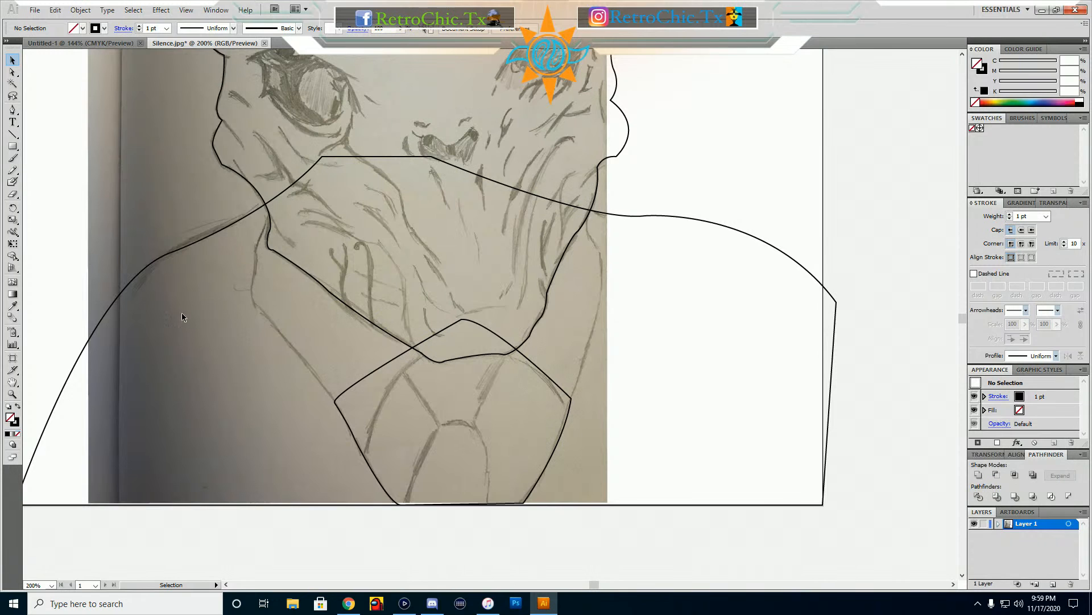
# Start the collar outline at the left side of the neck, run it straight across to the right side and trace down to the right collar tip
pyautogui.click(13, 109)
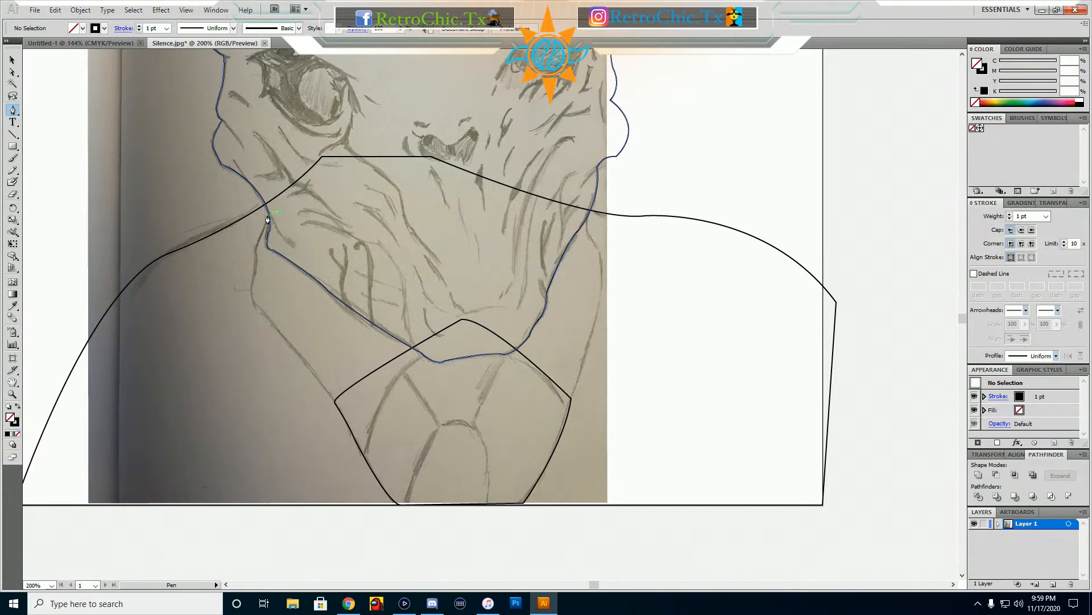
pyautogui.click(271, 212)
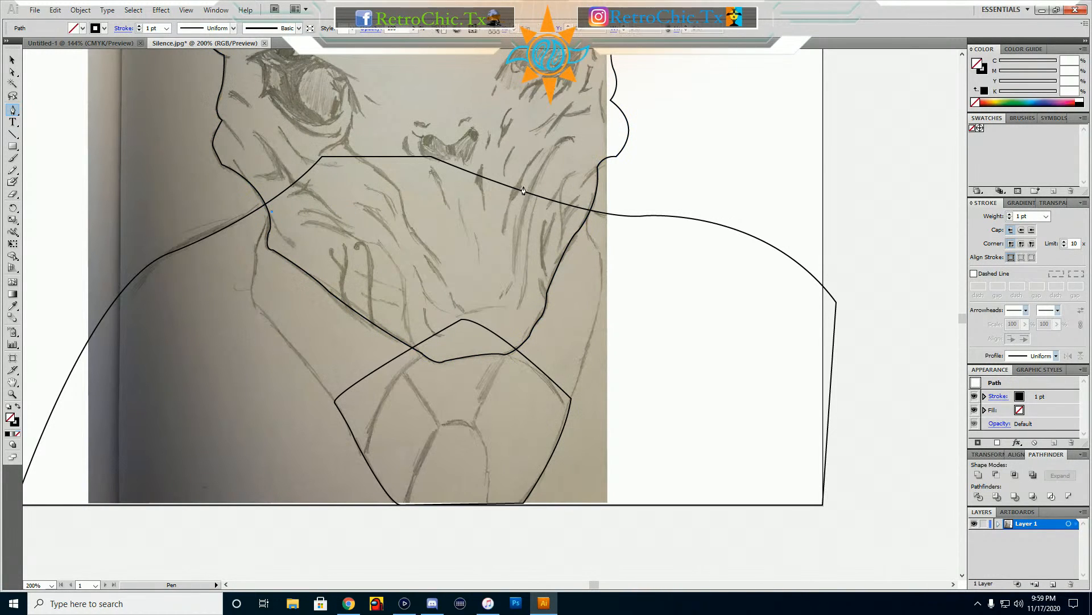
pyautogui.click(586, 207)
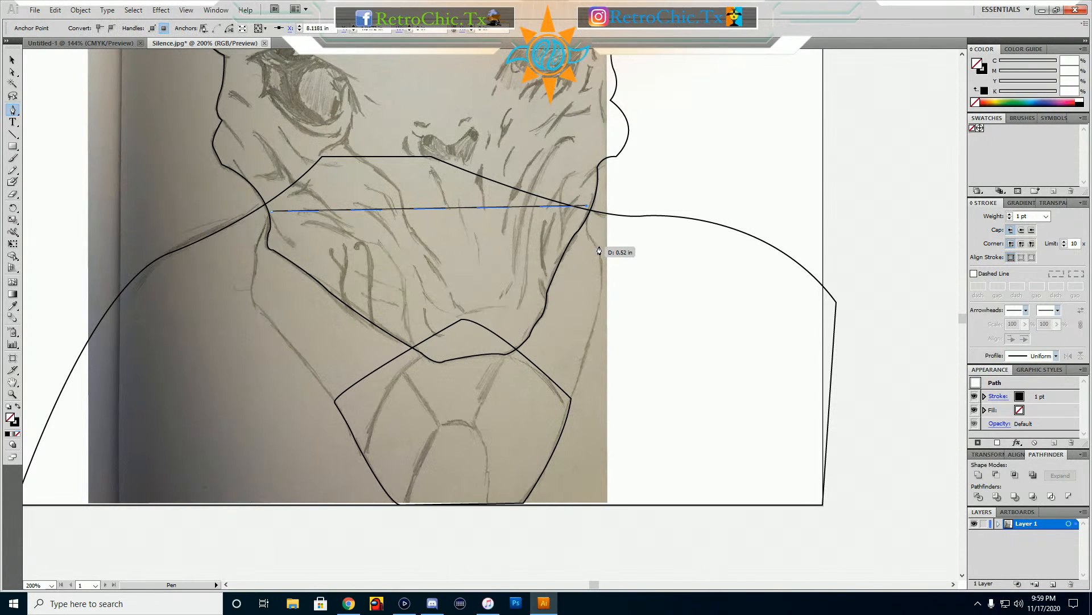
pyautogui.moveTo(595, 244); pyautogui.dragTo(608, 248)
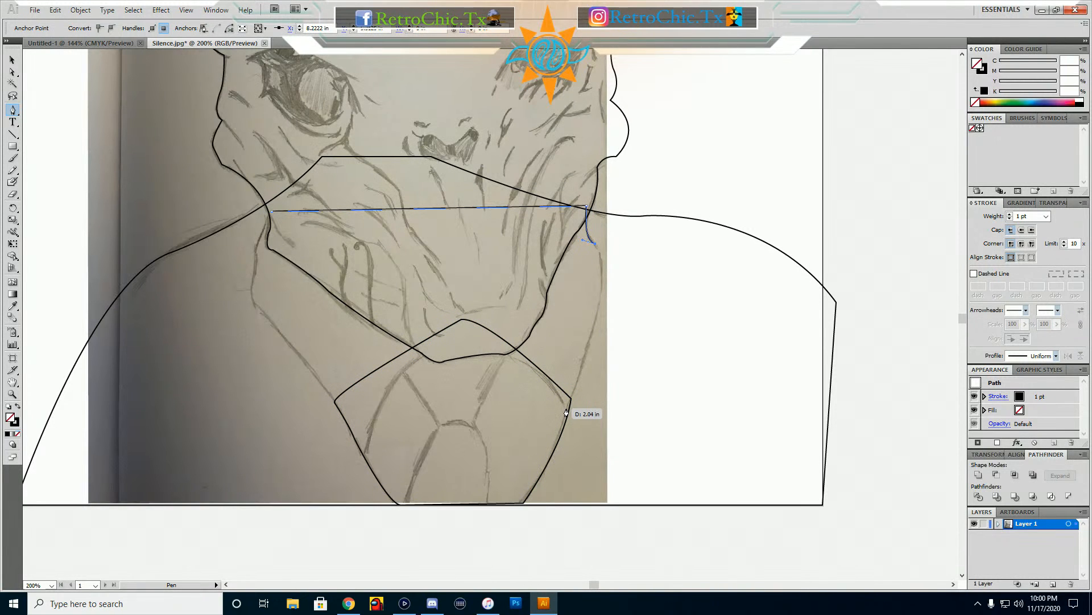
pyautogui.moveTo(567, 408); pyautogui.dragTo(512, 546)
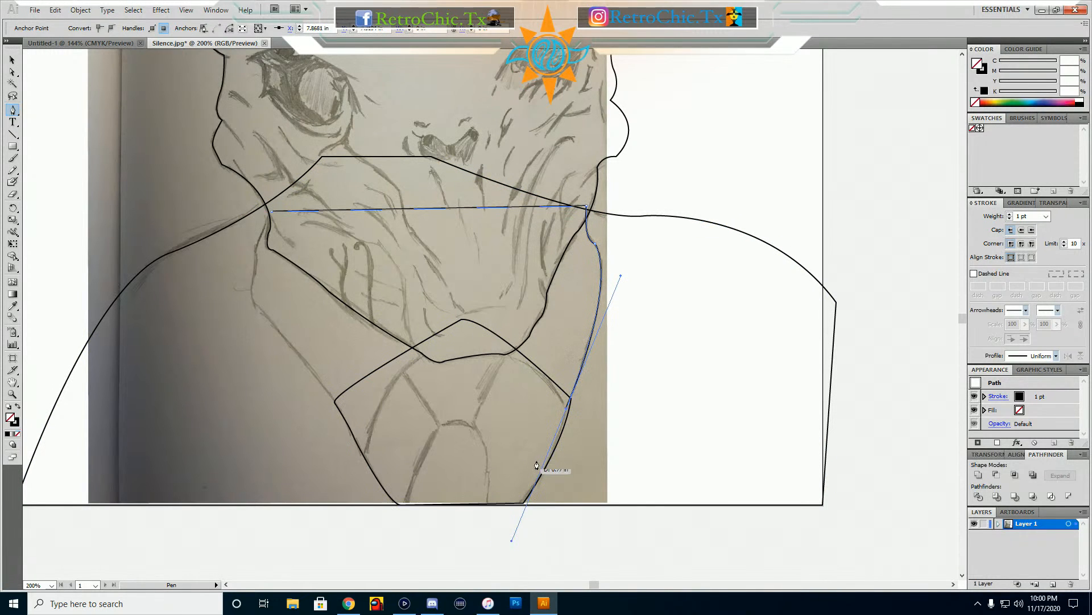
pyautogui.click(566, 413)
# Arch the collar outline's inner edge from the right tip over the shirt front under the chin and down to the left collar tip
pyautogui.moveTo(467, 340); pyautogui.dragTo(411, 340)
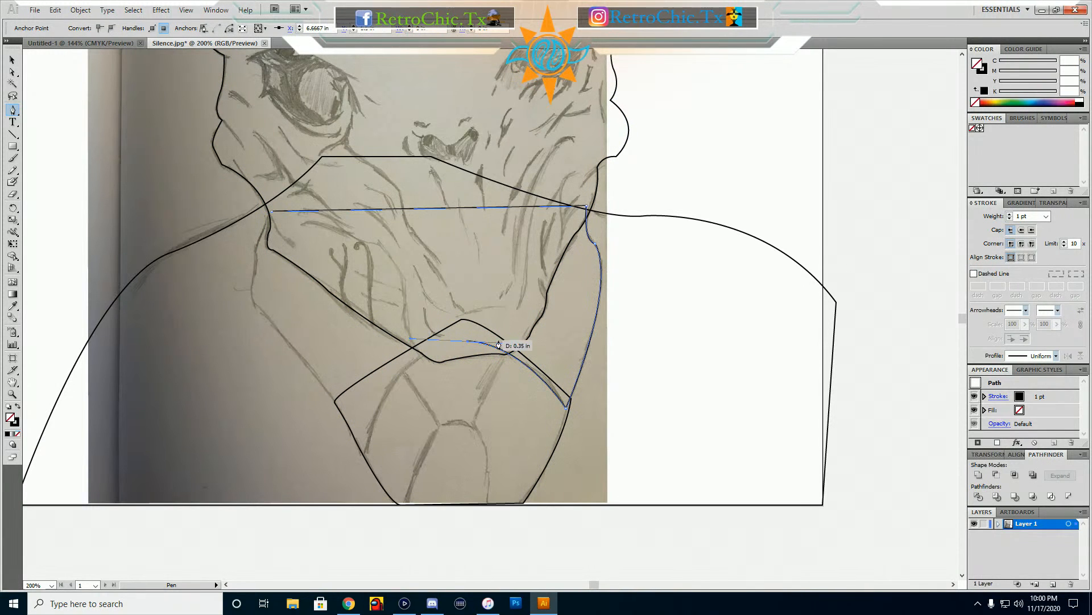
pyautogui.click(467, 342)
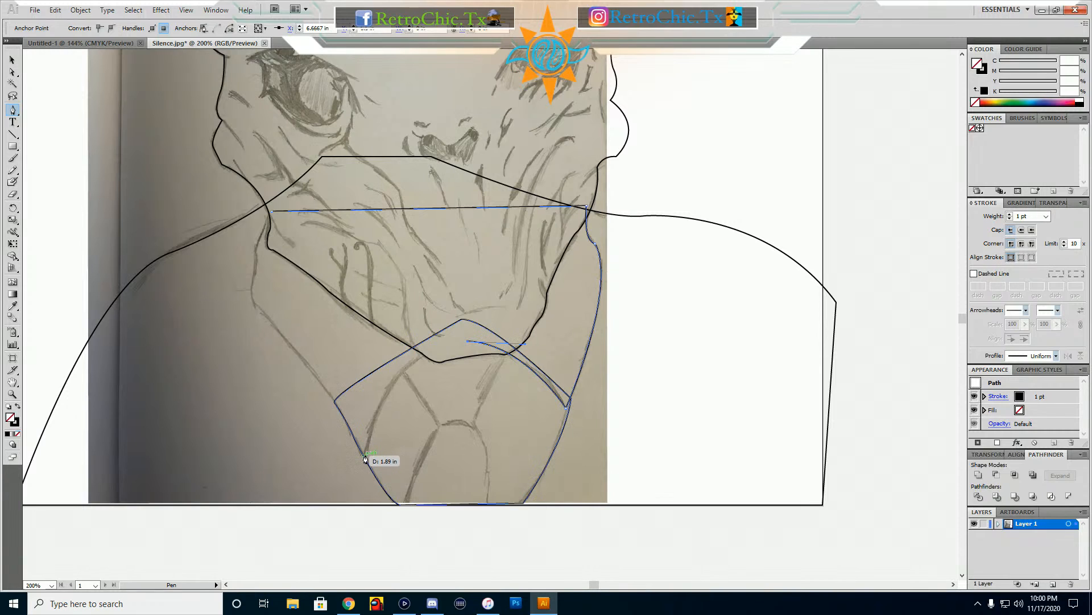
pyautogui.moveTo(364, 457); pyautogui.dragTo(343, 569)
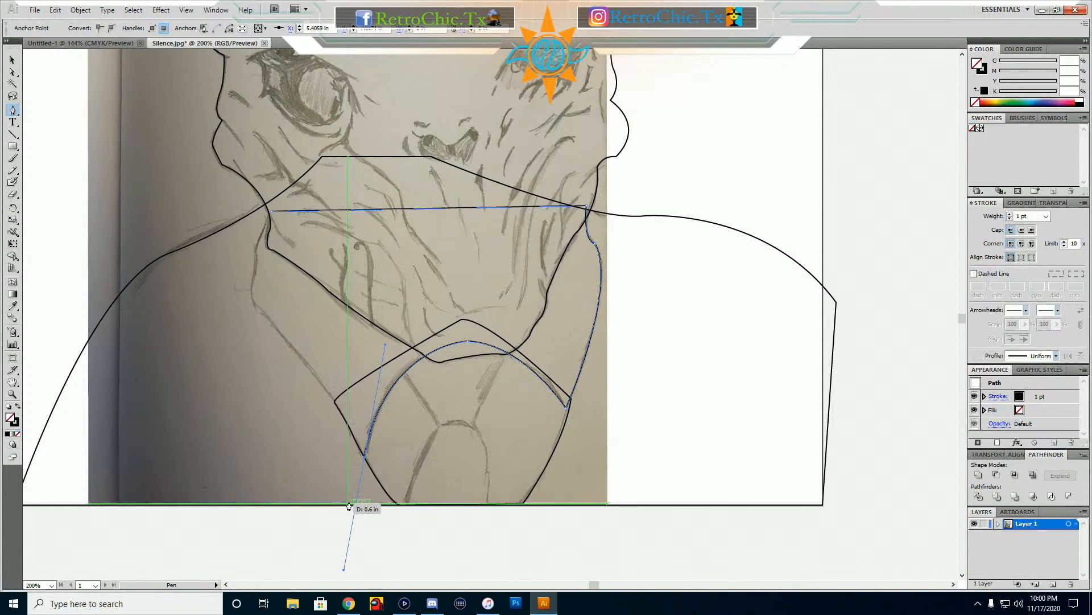
pyautogui.click(365, 457)
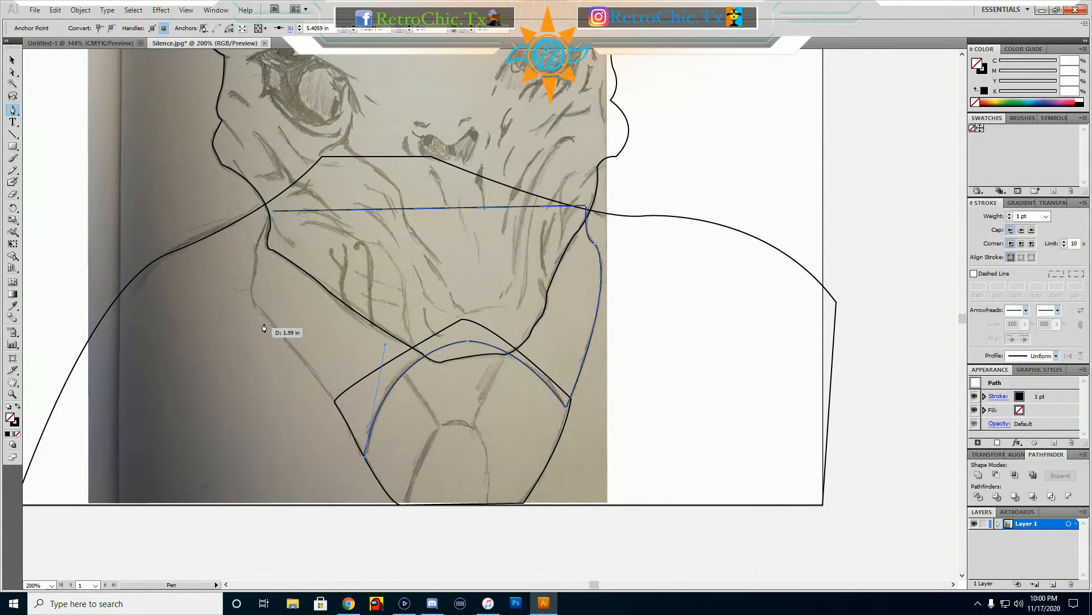
# Trace the collar's outer left edge up from the left tip and close the outline at its starting point beside the neck
pyautogui.moveTo(266, 315); pyautogui.dragTo(217, 277)
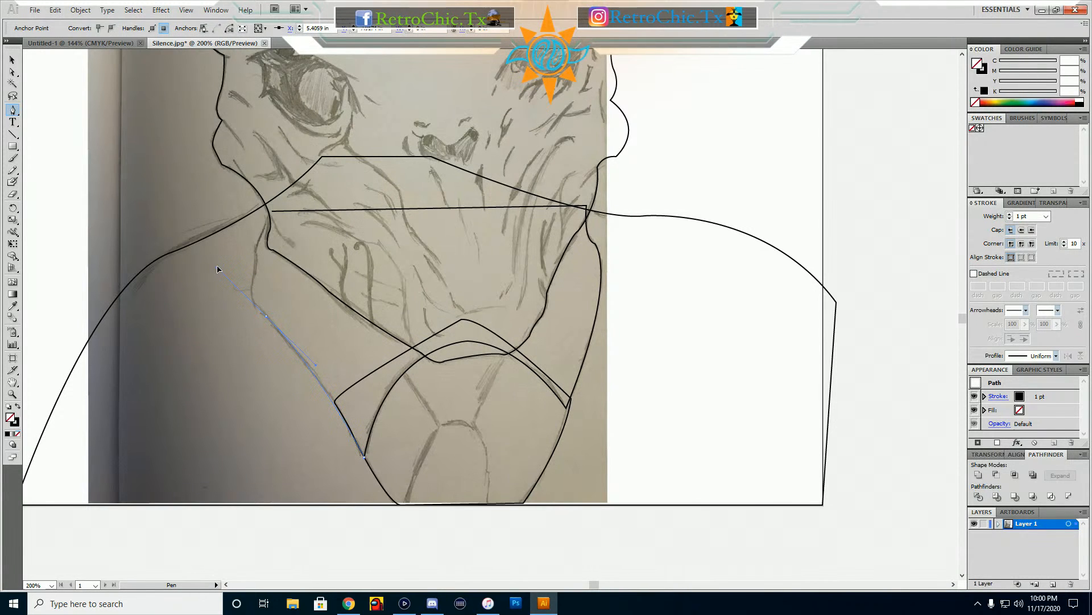
pyautogui.moveTo(216, 266); pyautogui.dragTo(266, 234)
pyautogui.click(266, 316)
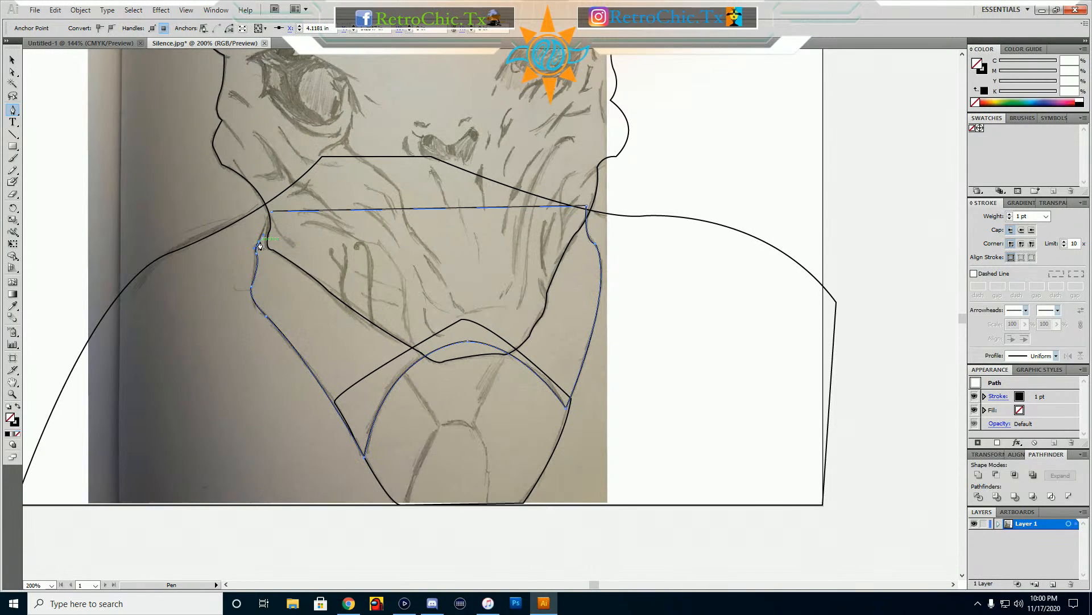
pyautogui.moveTo(259, 244); pyautogui.dragTo(273, 213)
pyautogui.click(273, 212)
pyautogui.click(12, 60)
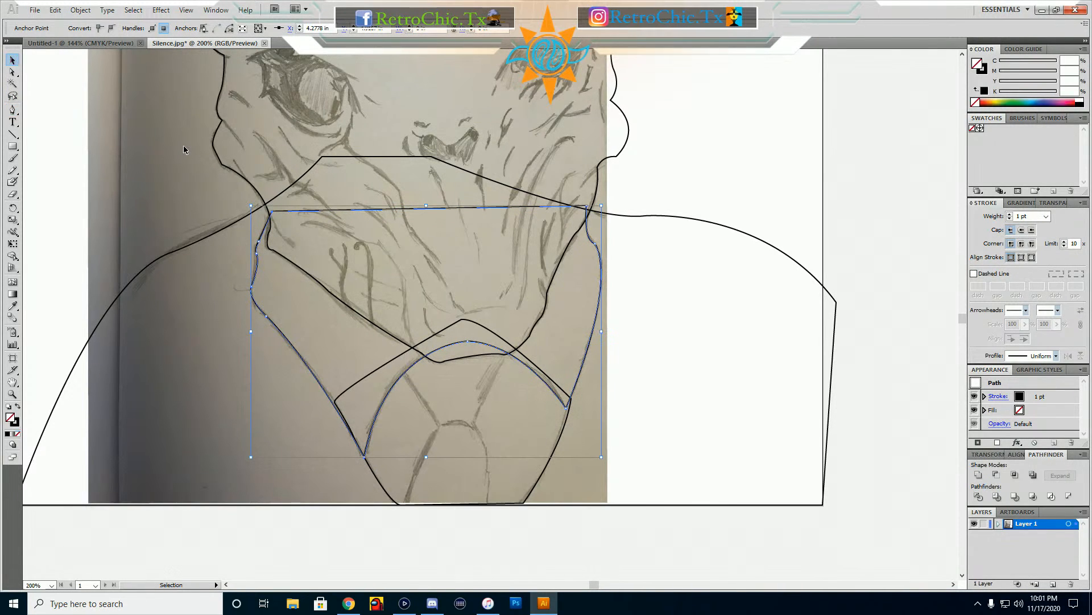
# Send the collar shape backward behind the photo, bring it forward again and deselect it
pyautogui.press('ctrl')
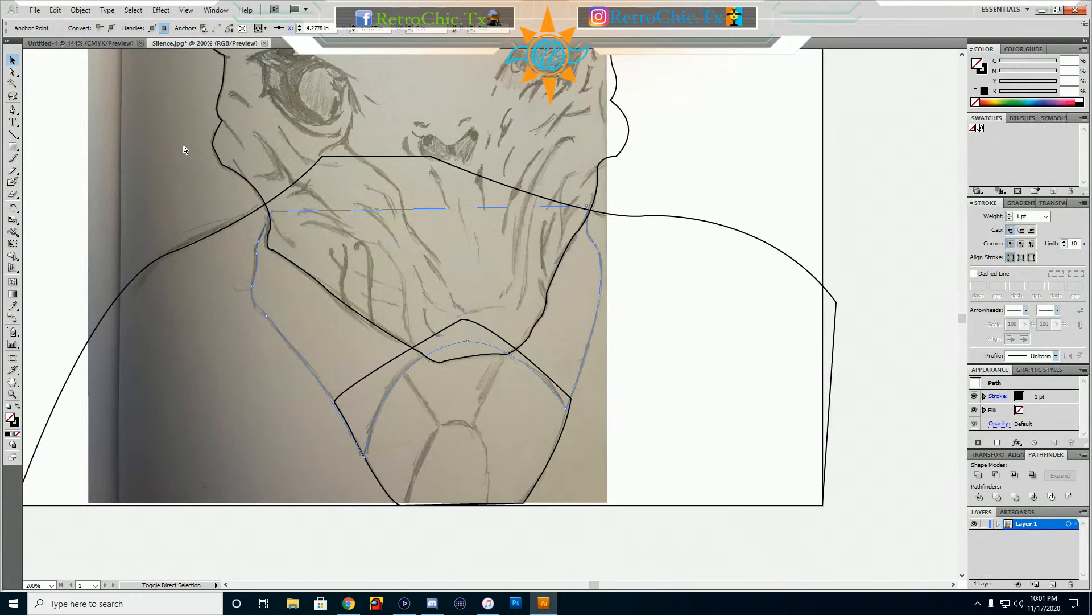
pyautogui.hotkey('ctrl', ']')
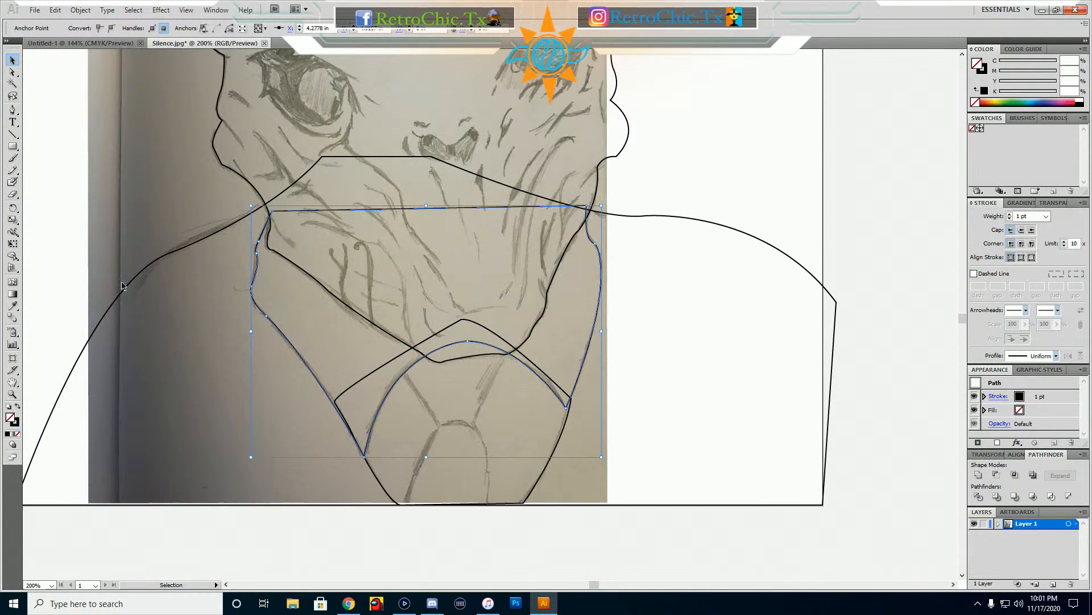
pyautogui.click(261, 377)
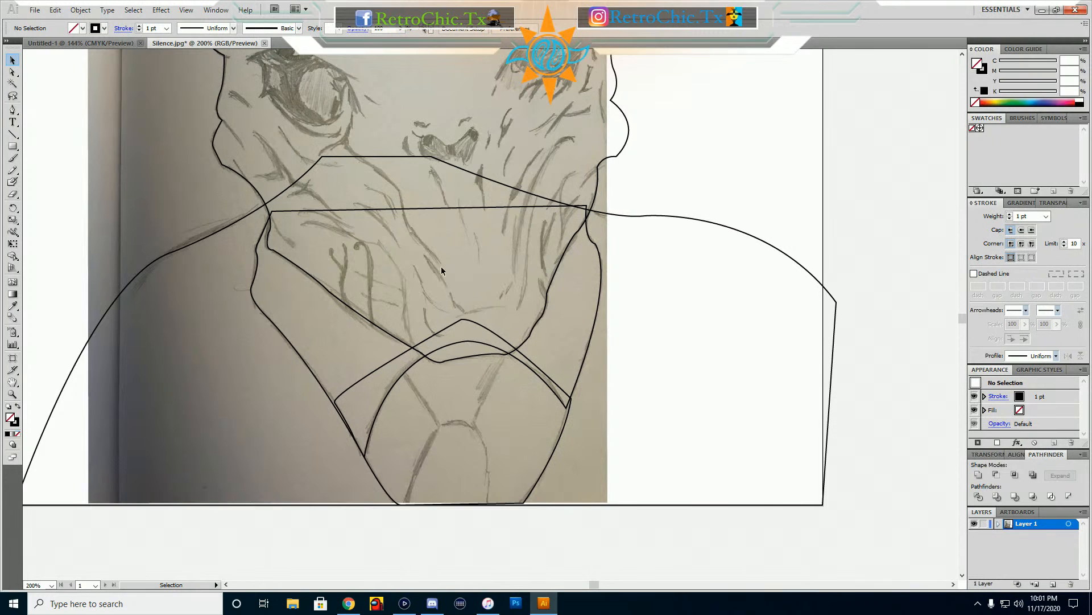
# Fill the body shape with dark red #701B1B and give the shirt-front shape the default white fill and black stroke
pyautogui.click(172, 252)
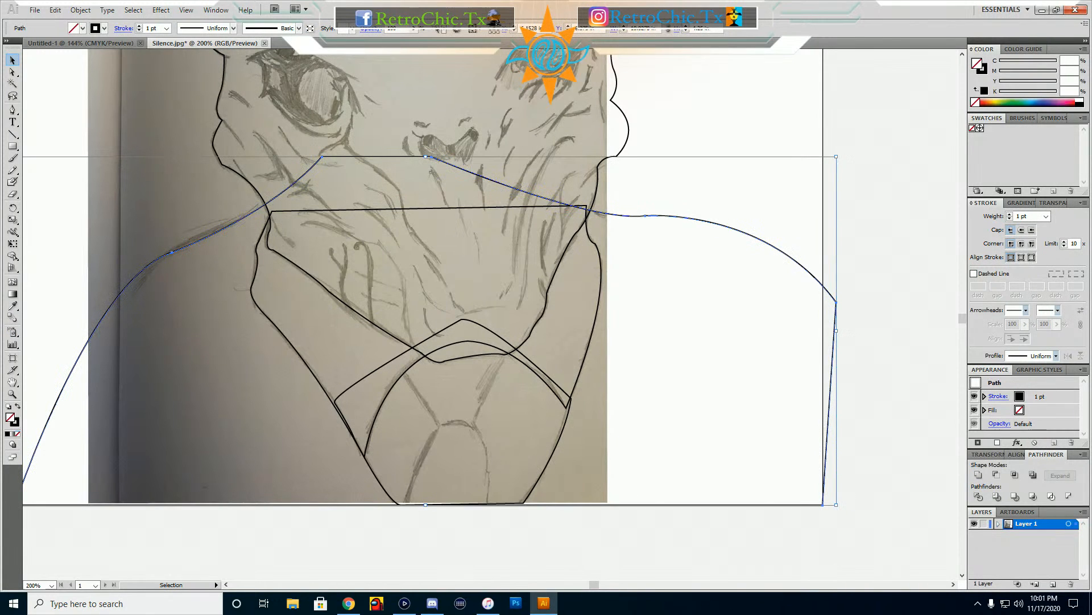
pyautogui.doubleClick(12, 421)
pyautogui.moveTo(495, 298); pyautogui.dragTo(514, 308)
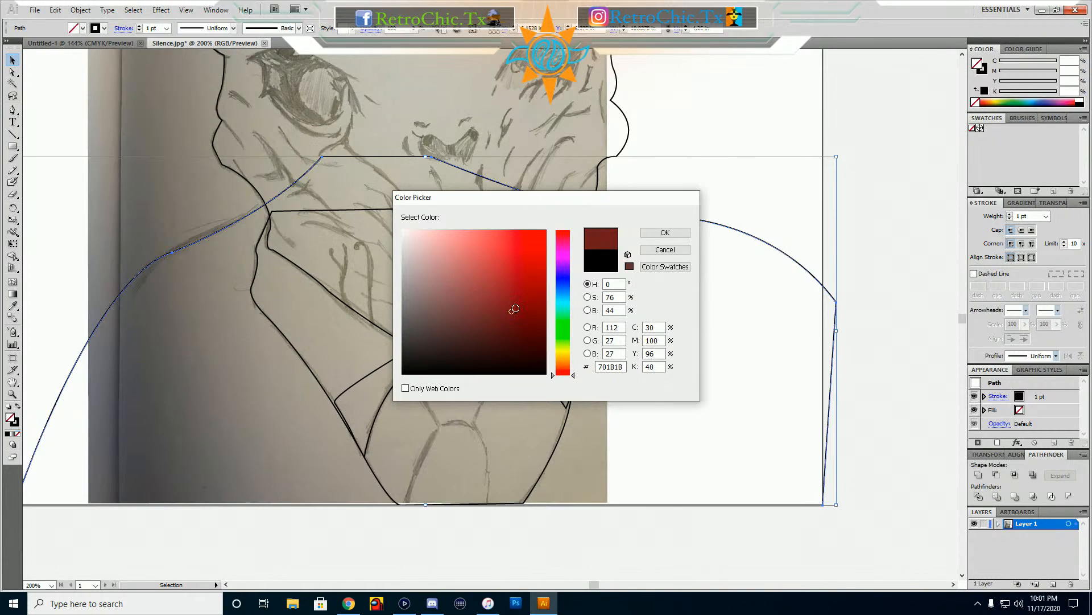
pyautogui.click(666, 232)
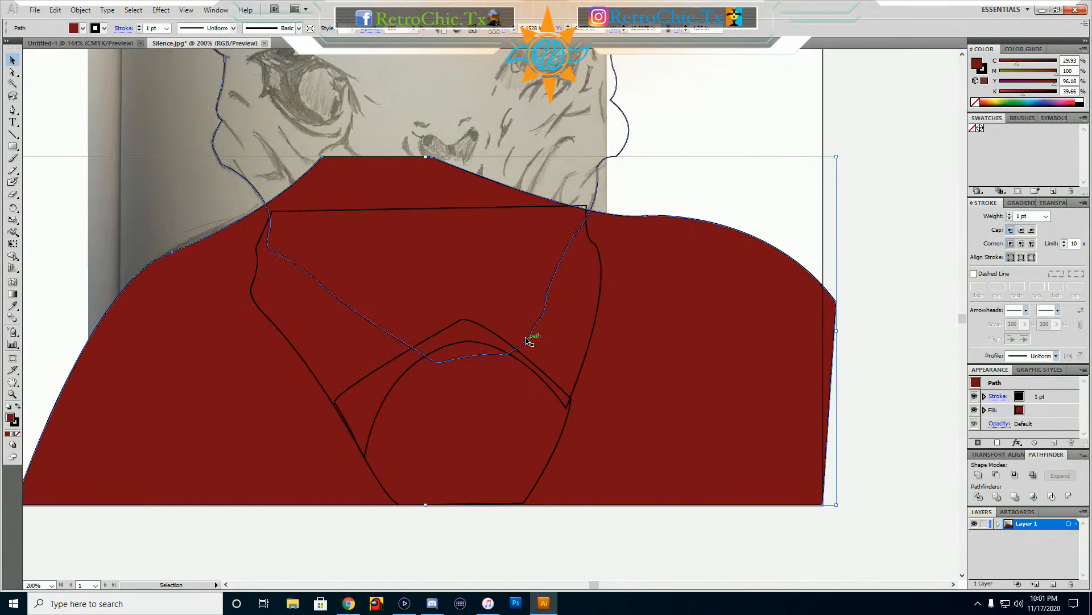
pyautogui.click(386, 487)
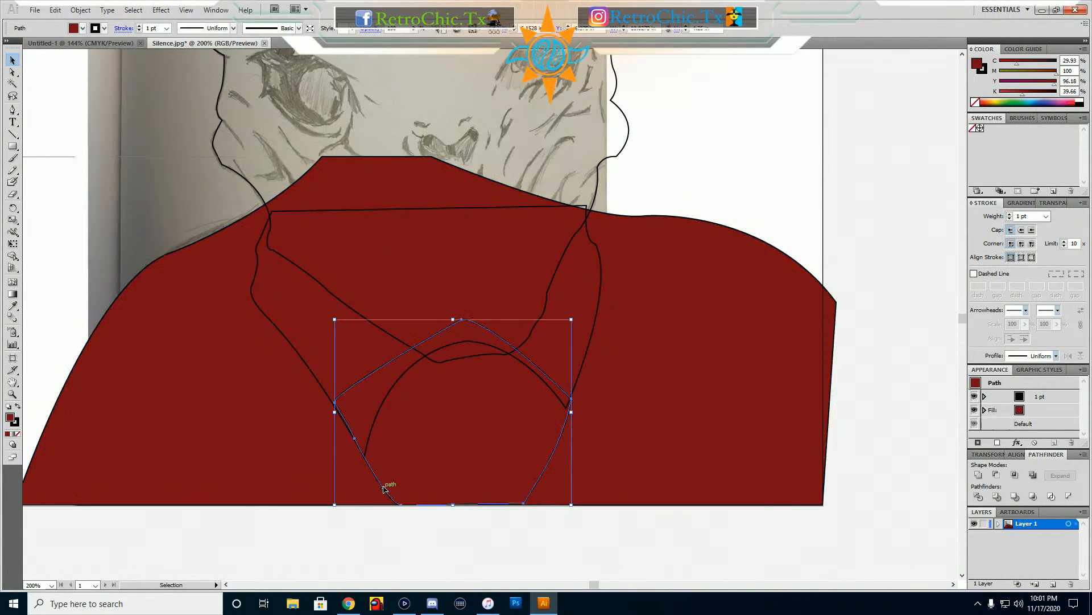
pyautogui.click(9, 406)
# Fill the collar shape with the golden orange #D19419
pyautogui.click(302, 356)
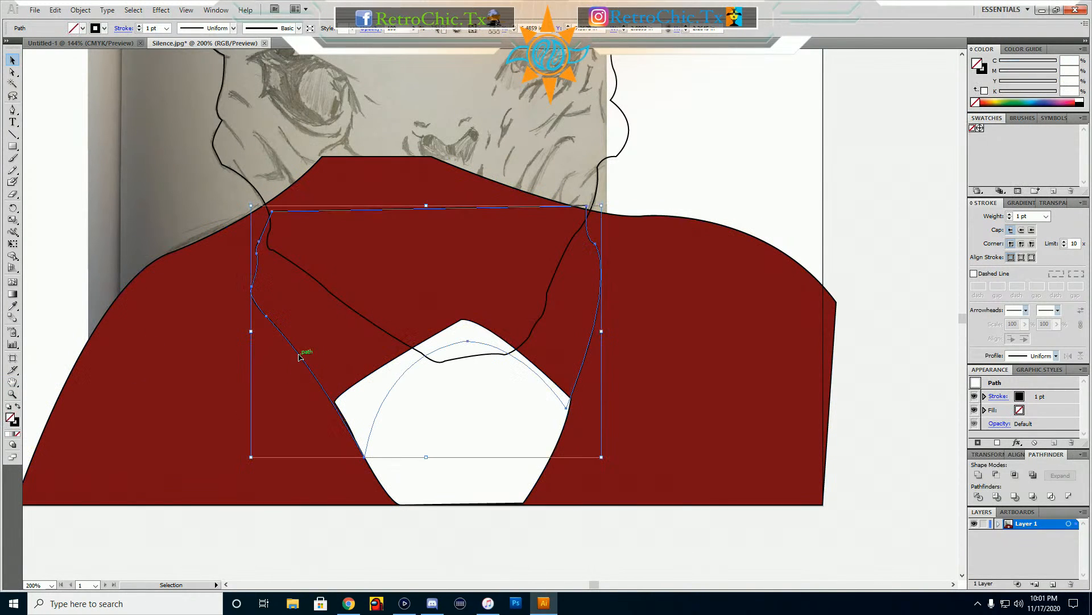
pyautogui.doubleClick(14, 421)
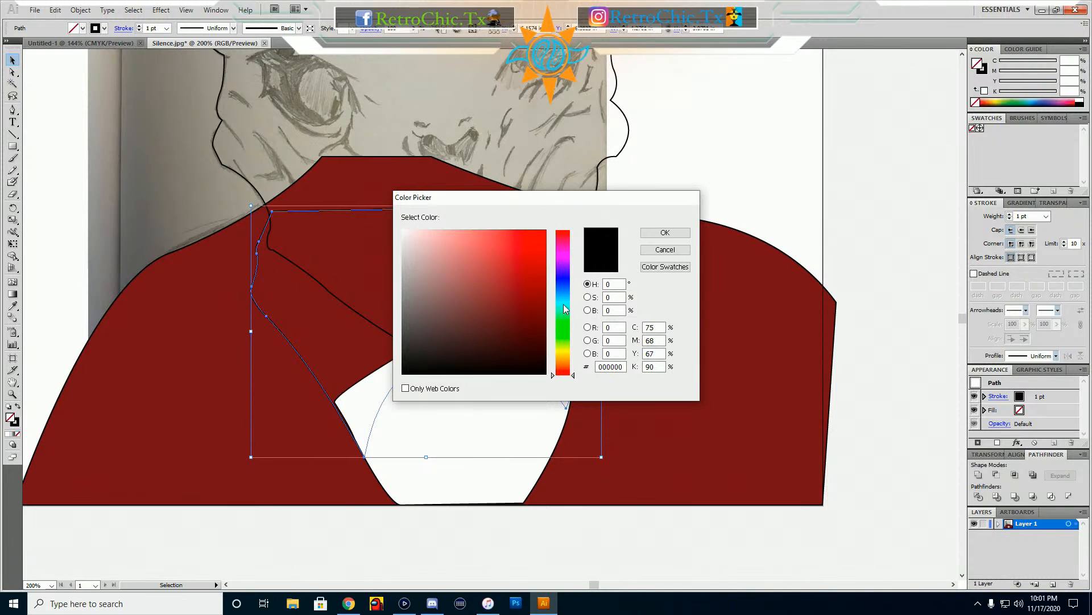
pyautogui.moveTo(564, 314); pyautogui.dragTo(565, 362)
pyautogui.moveTo(533, 262); pyautogui.dragTo(532, 253)
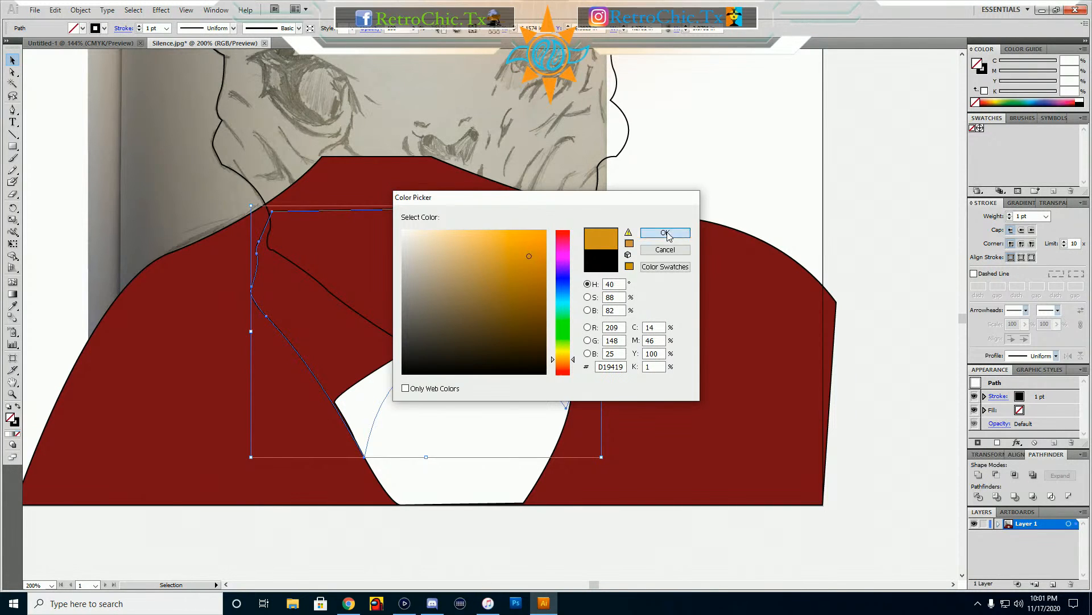
pyautogui.click(667, 233)
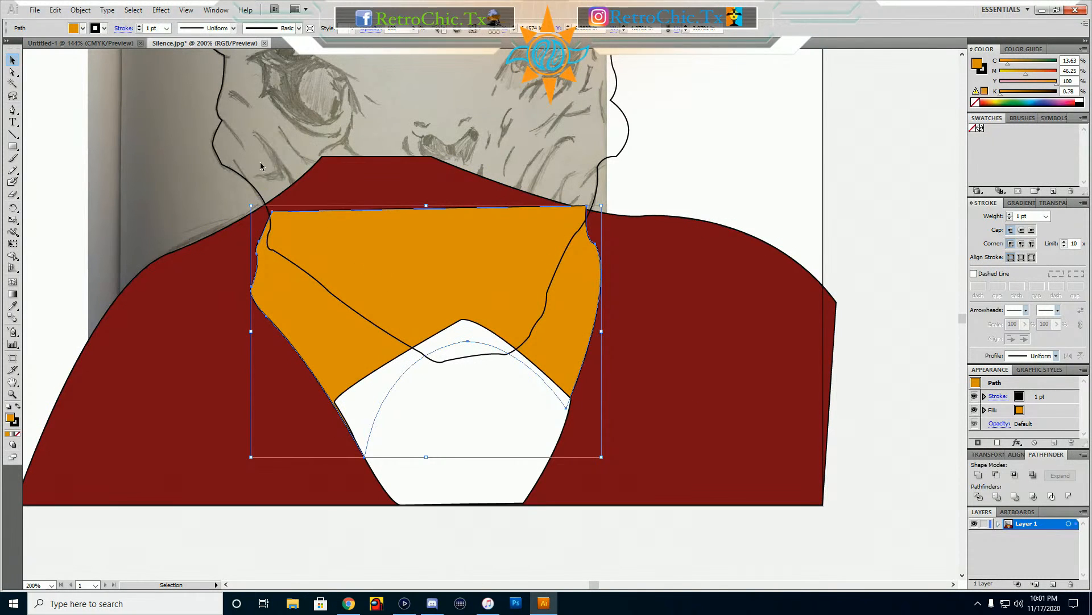
# Fill the head shape with a light grey of about C 12, M 12, Y 11, K 0 and deselect it
pyautogui.click(238, 172)
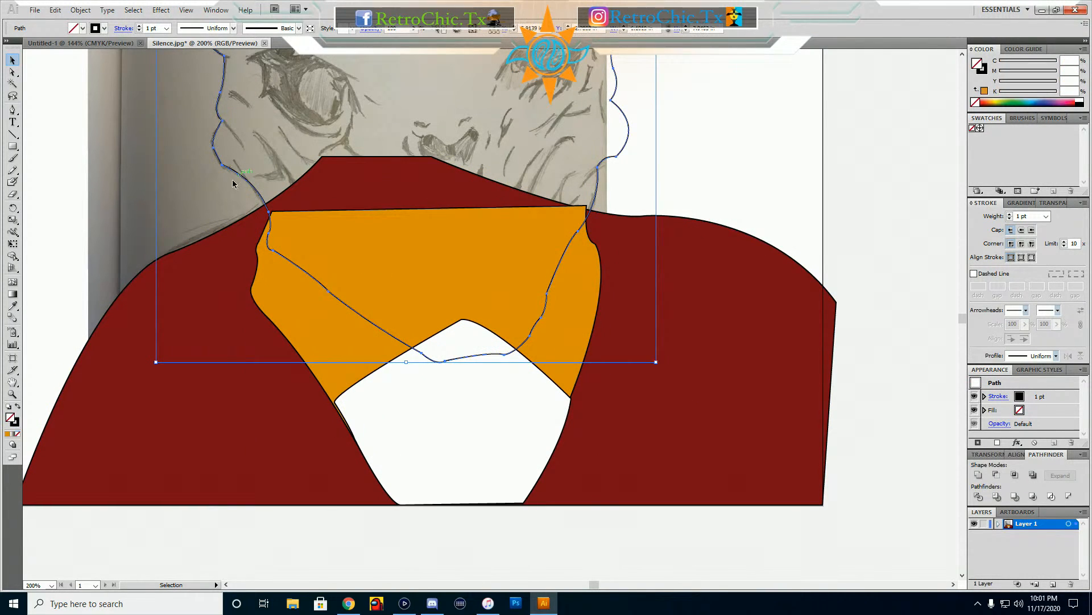
pyautogui.doubleClick(13, 422)
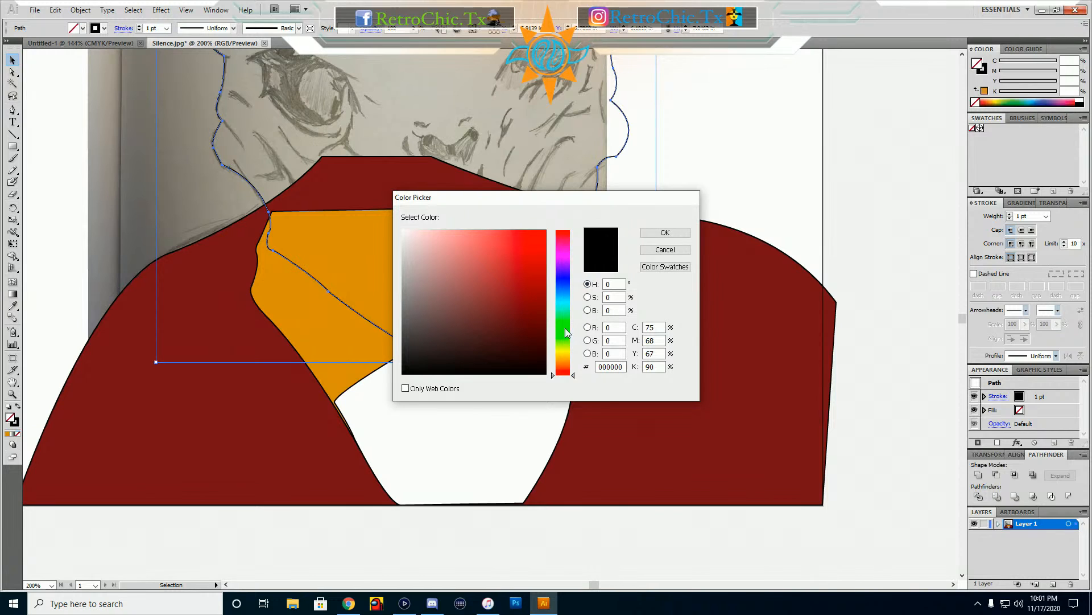
pyautogui.moveTo(407, 246); pyautogui.dragTo(406, 249)
pyautogui.click(665, 232)
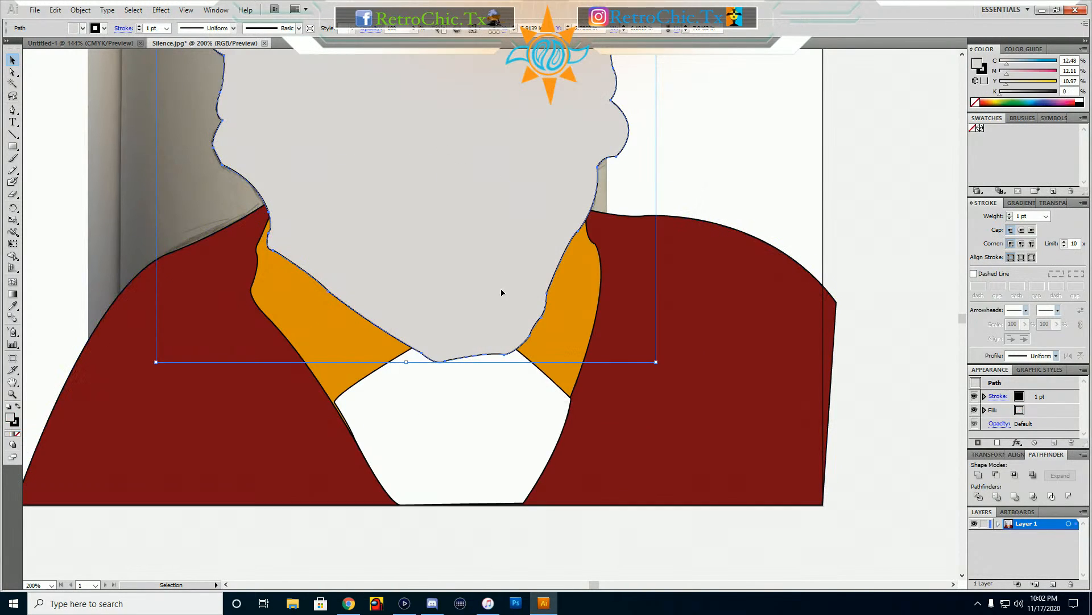
pyautogui.click(116, 220)
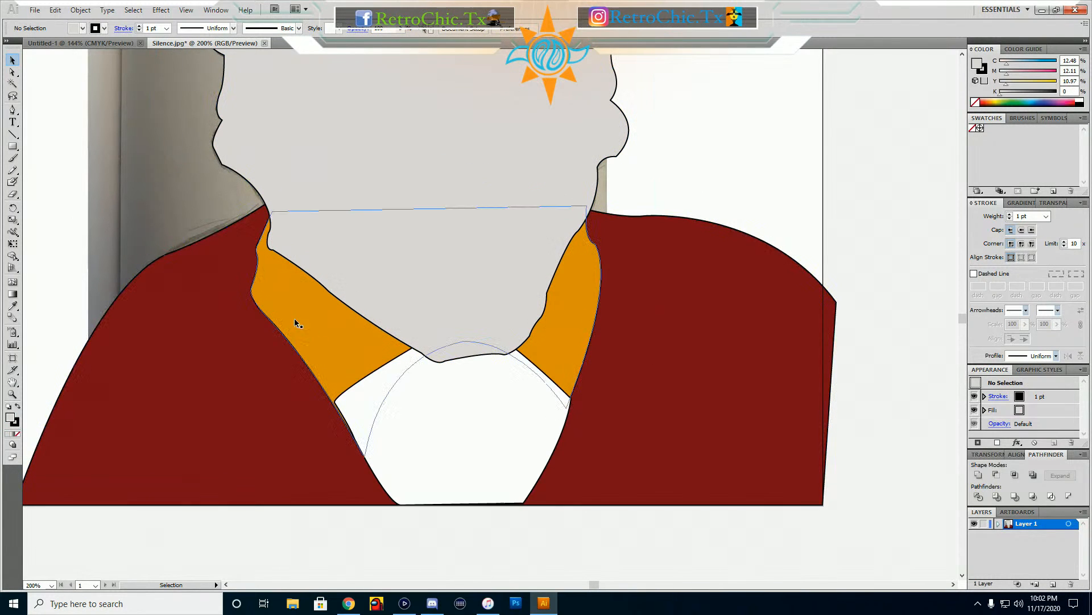
# Bring the orange collar forward in front of the white shirt front, keeping it behind the head, and deselect it
pyautogui.click(326, 374)
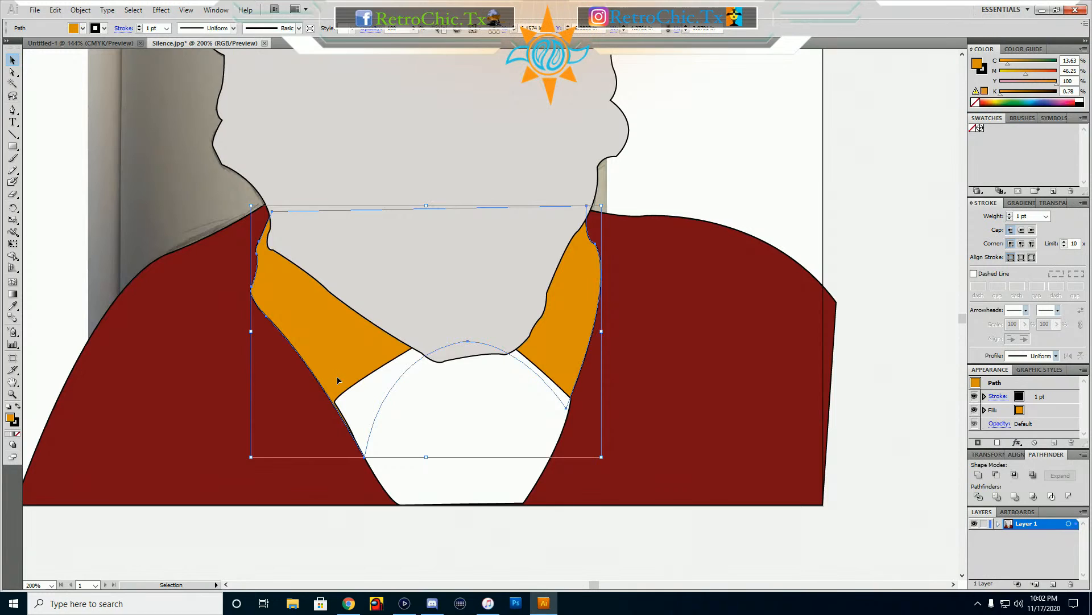
pyautogui.hotkey('ctrl', ']')
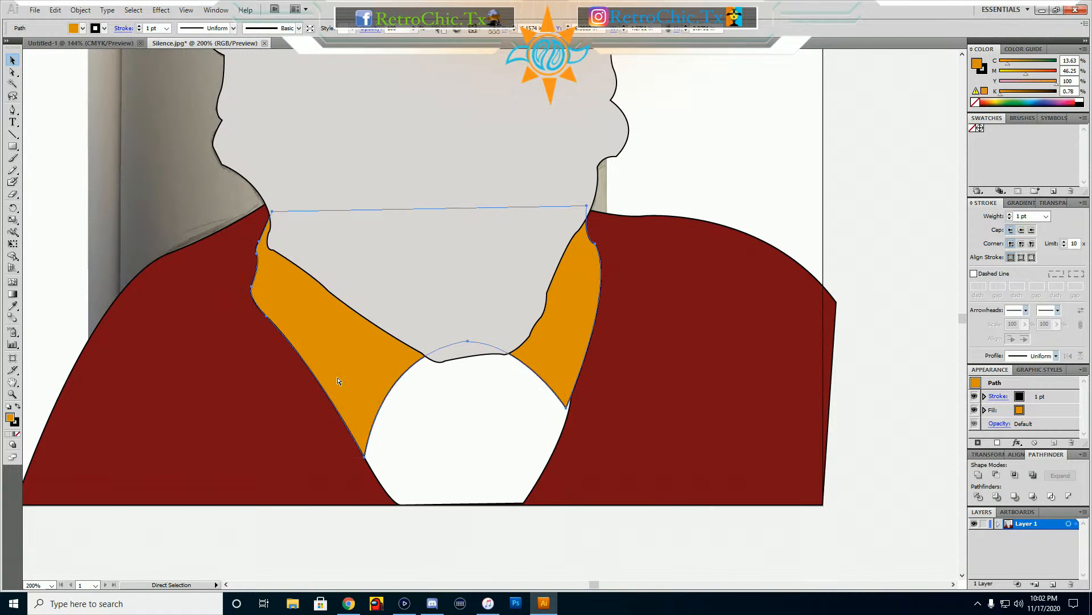
pyautogui.click(169, 210)
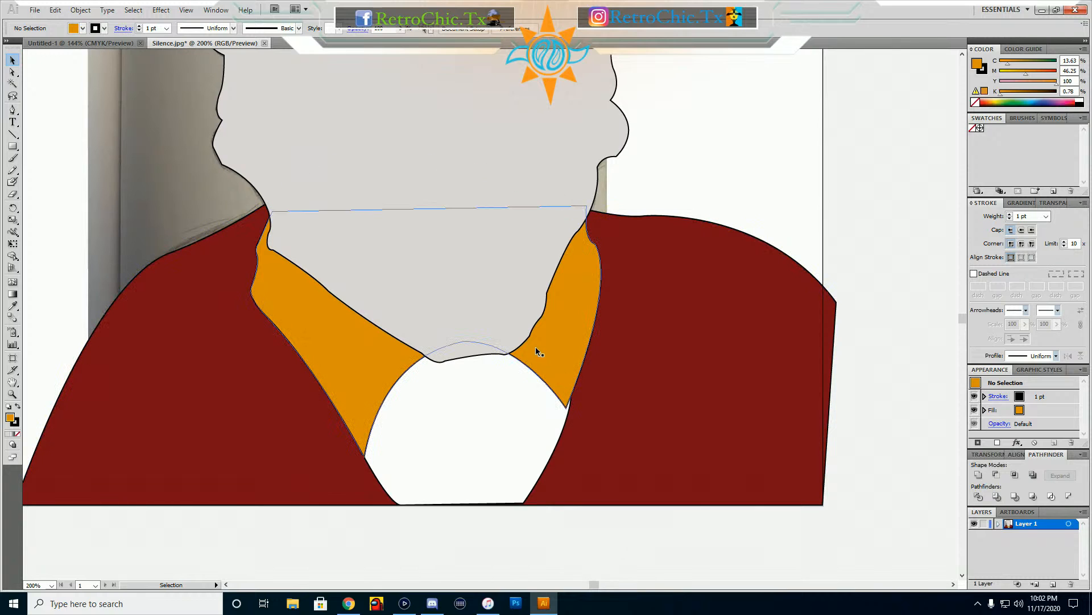
# Remove the head shape's black stroke, swap its fill and stroke so only a grey outline remains, and deselect it
pyautogui.scroll(-4, 535, 336)
pyautogui.scroll(1, 635, 321)
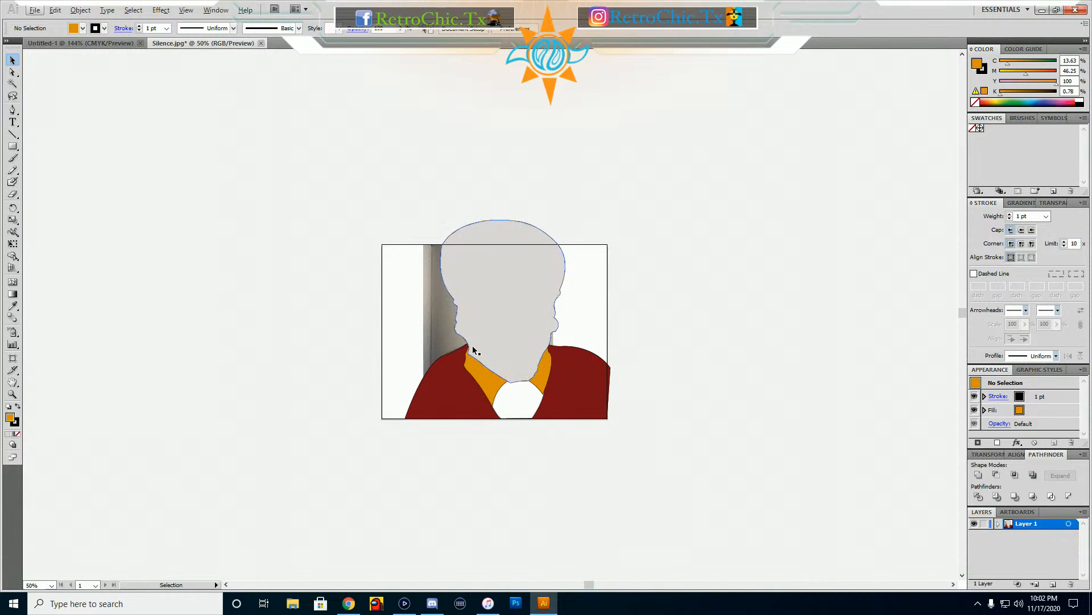
pyautogui.click(514, 346)
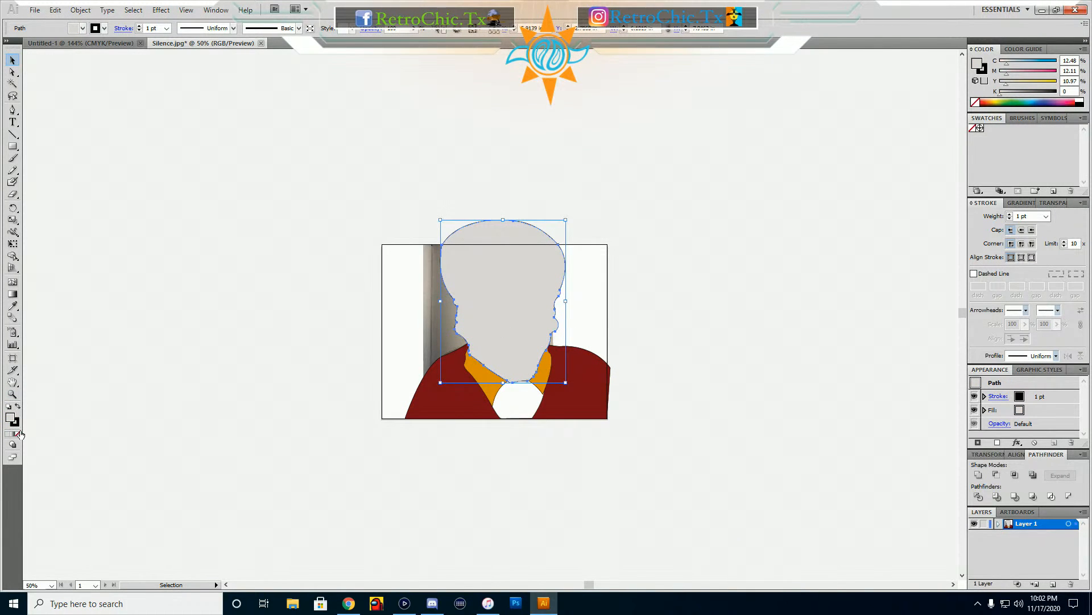
pyautogui.click(18, 424)
pyautogui.click(17, 434)
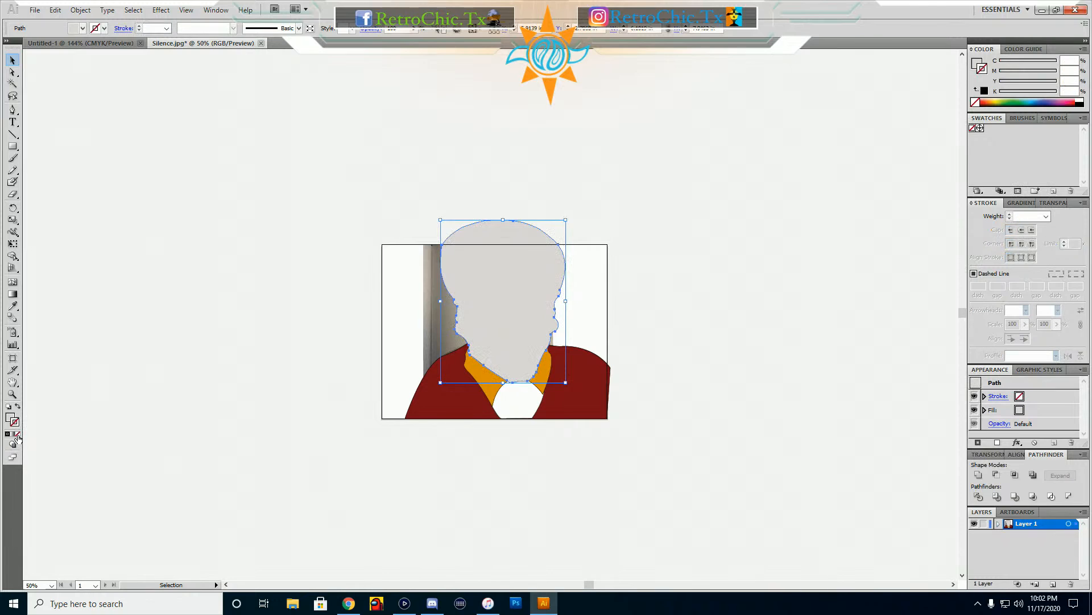
pyautogui.click(18, 406)
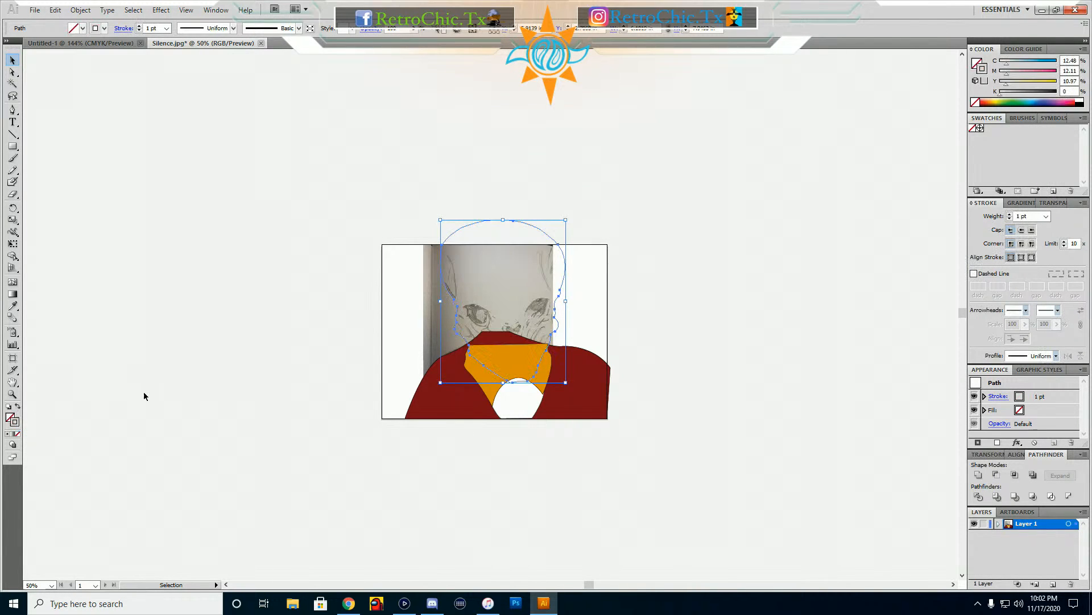
pyautogui.click(278, 368)
# Remove the orange collar's black stroke, swap its fill and stroke so only an orange outline remains, and deselect it
pyautogui.click(464, 377)
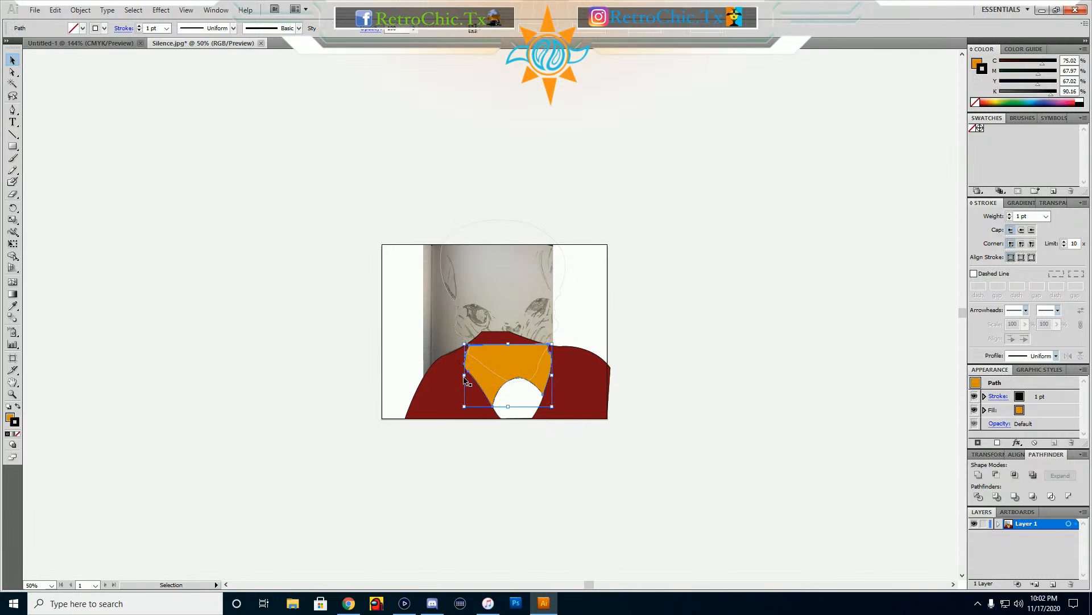
pyautogui.click(16, 434)
pyautogui.click(18, 406)
pyautogui.click(418, 427)
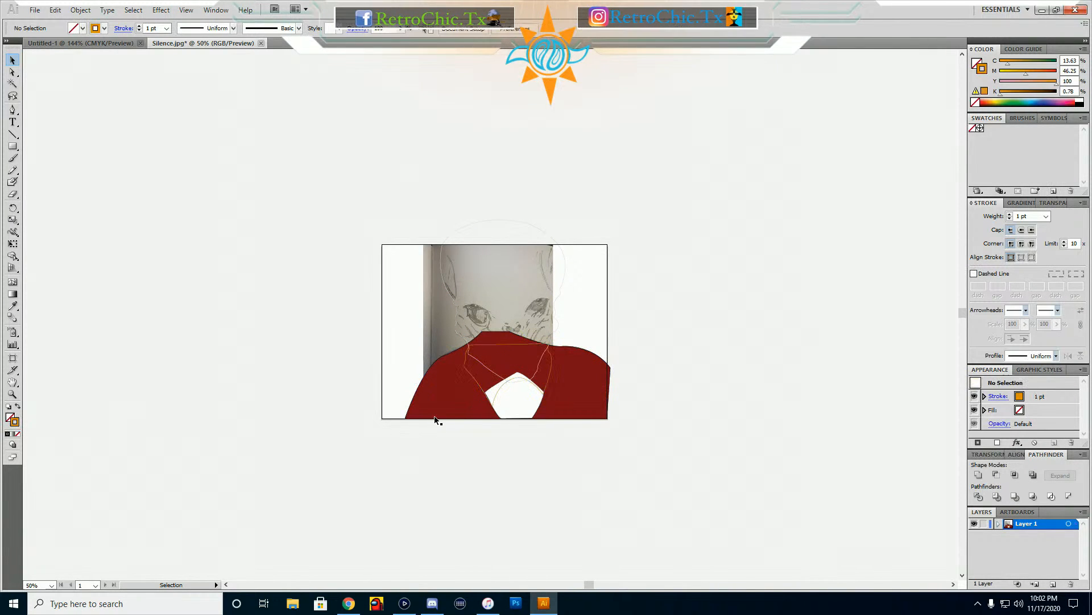
# Remove the dark red body's black stroke and swap its fill and stroke to leave only a dark red outline
pyautogui.click(481, 412)
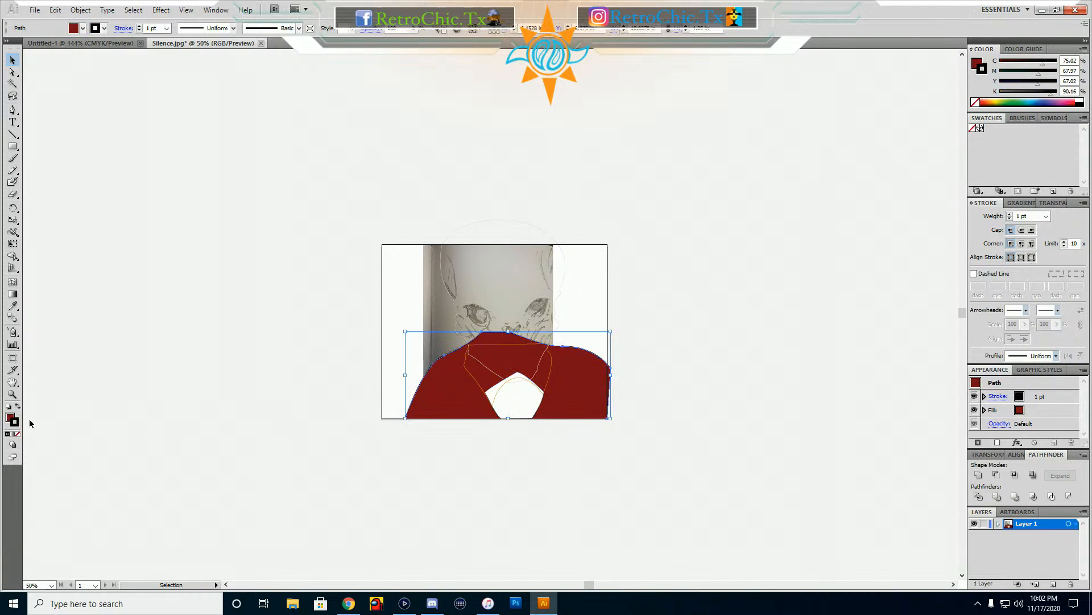
pyautogui.click(16, 433)
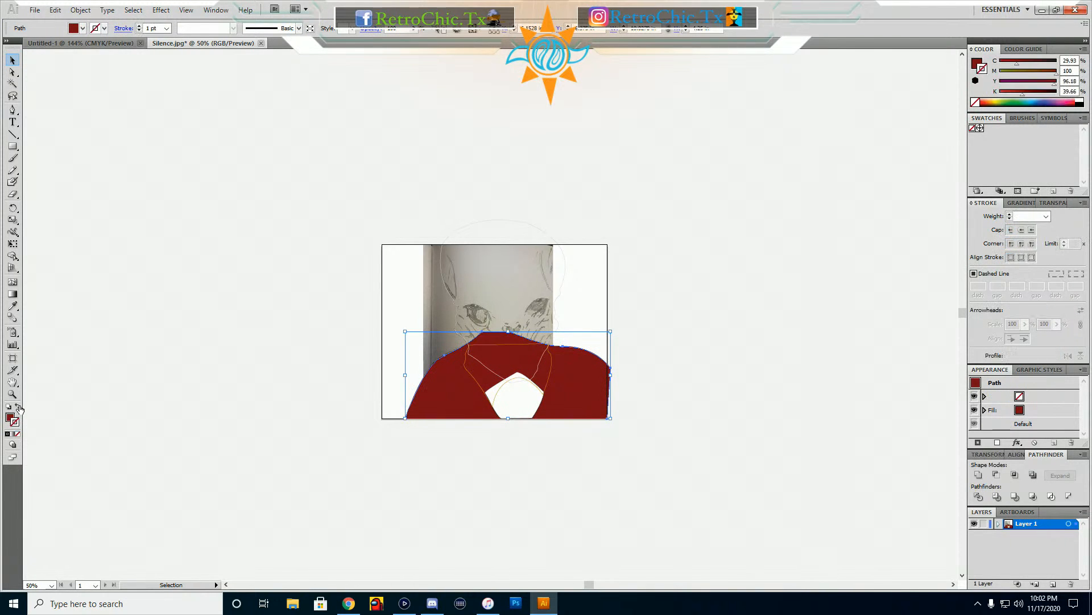
pyautogui.click(18, 406)
# Remove the shirt front's black stroke, swap its fill and stroke so only a white outline remains, and deselect it
pyautogui.click(523, 400)
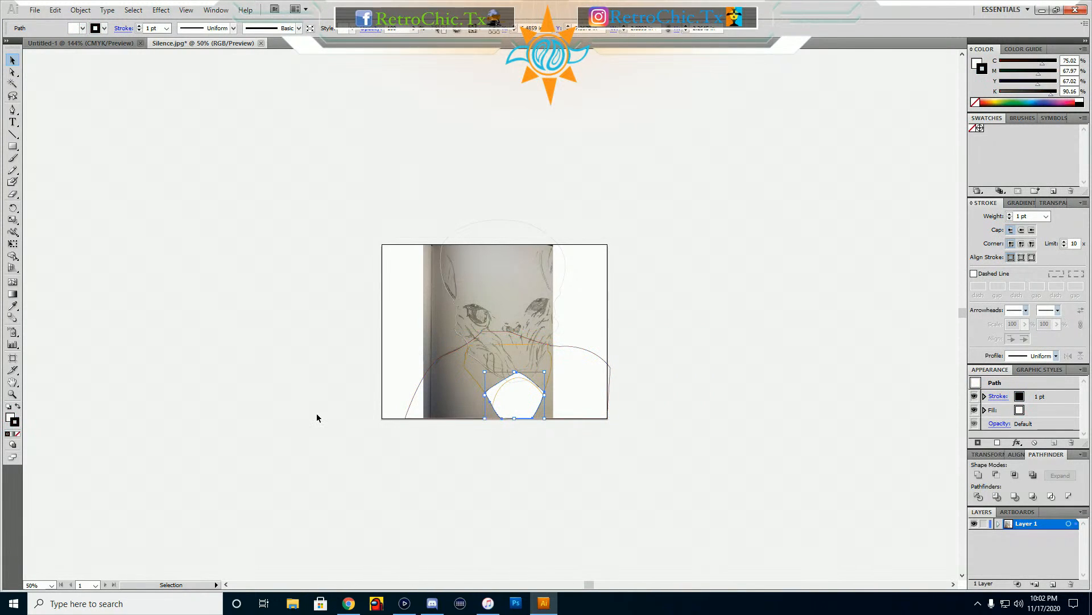
pyautogui.click(16, 433)
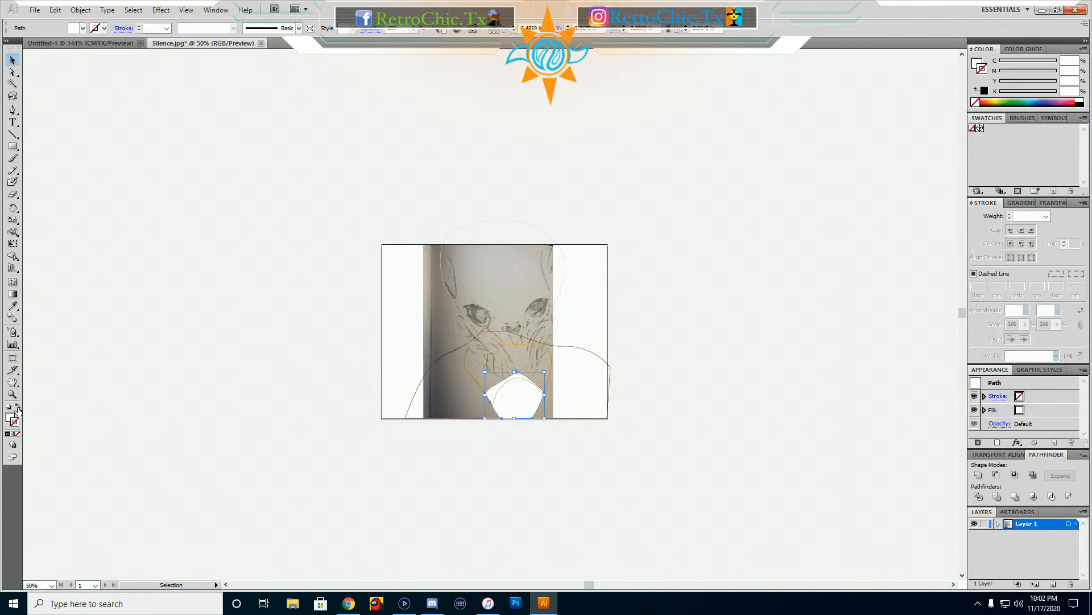
pyautogui.click(17, 406)
pyautogui.click(266, 361)
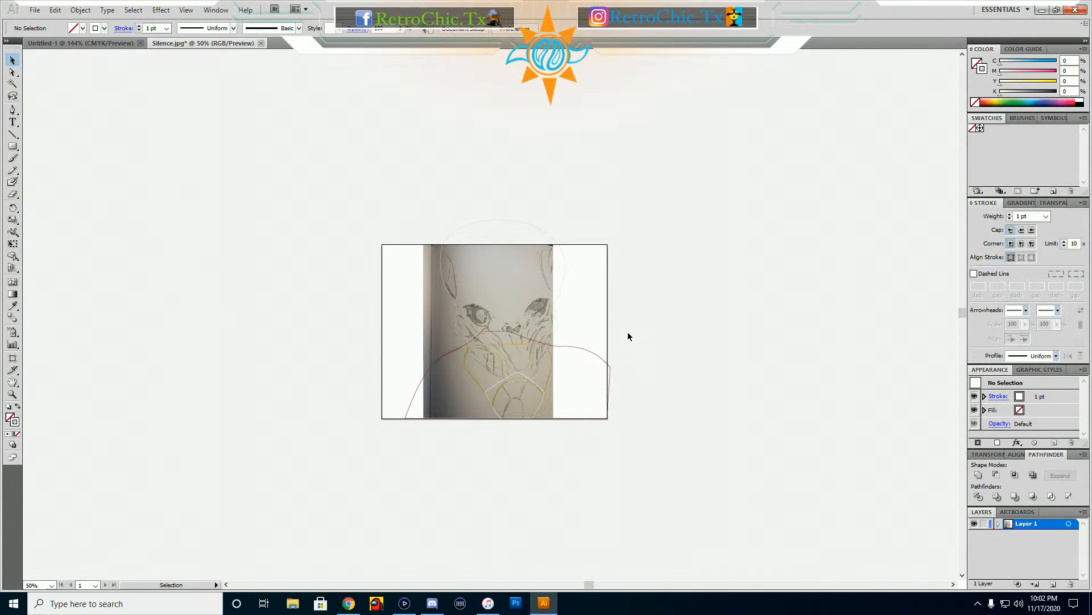
pyautogui.scroll(2, 591, 310)
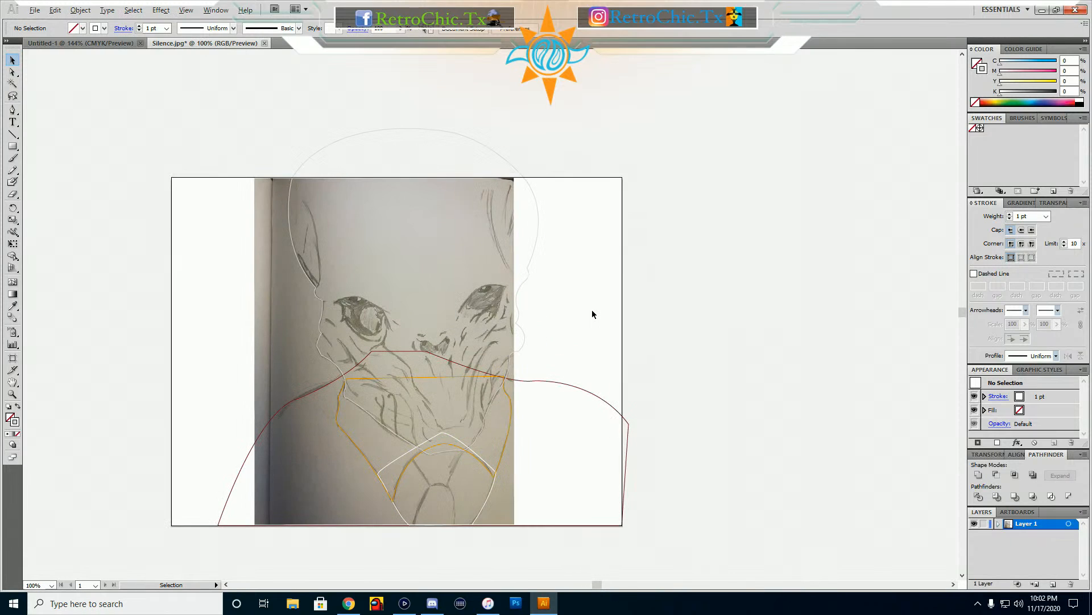
pyautogui.scroll(1, 535, 330)
pyautogui.scroll(-3, 415, 352)
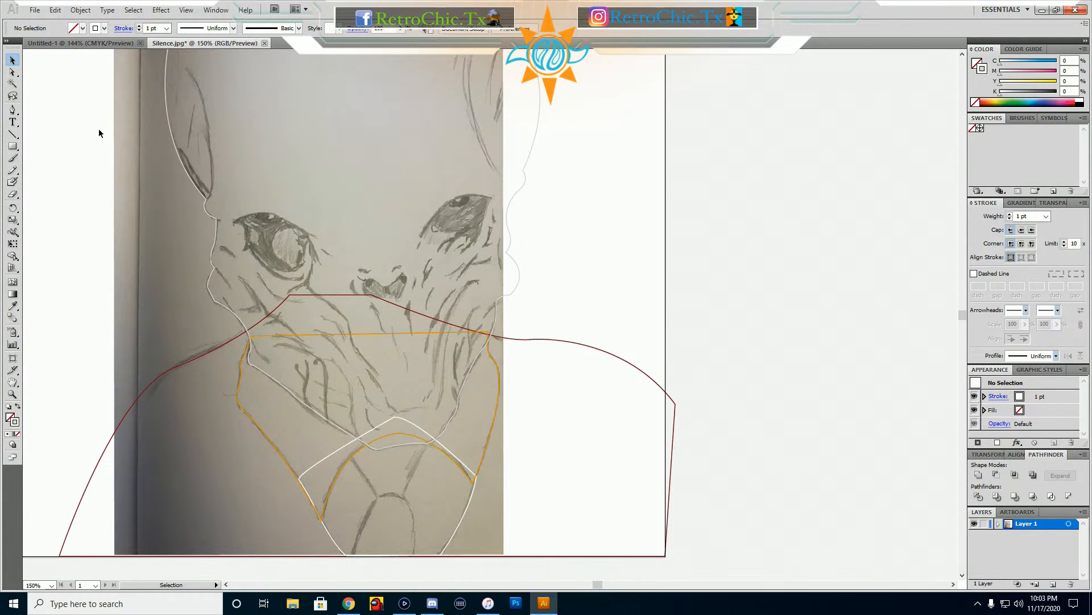
# Close the Silence document, saving it as the Adobe Illustrator file Silence in the Adobe Projects folder with the Illustrator CS5 version option
pyautogui.click(265, 44)
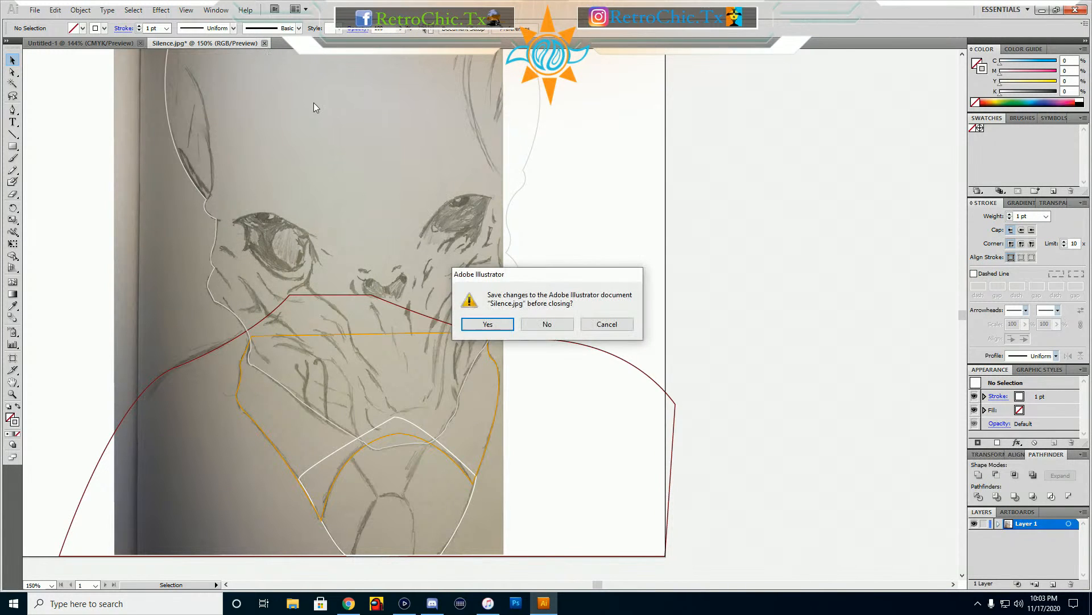
pyautogui.click(491, 326)
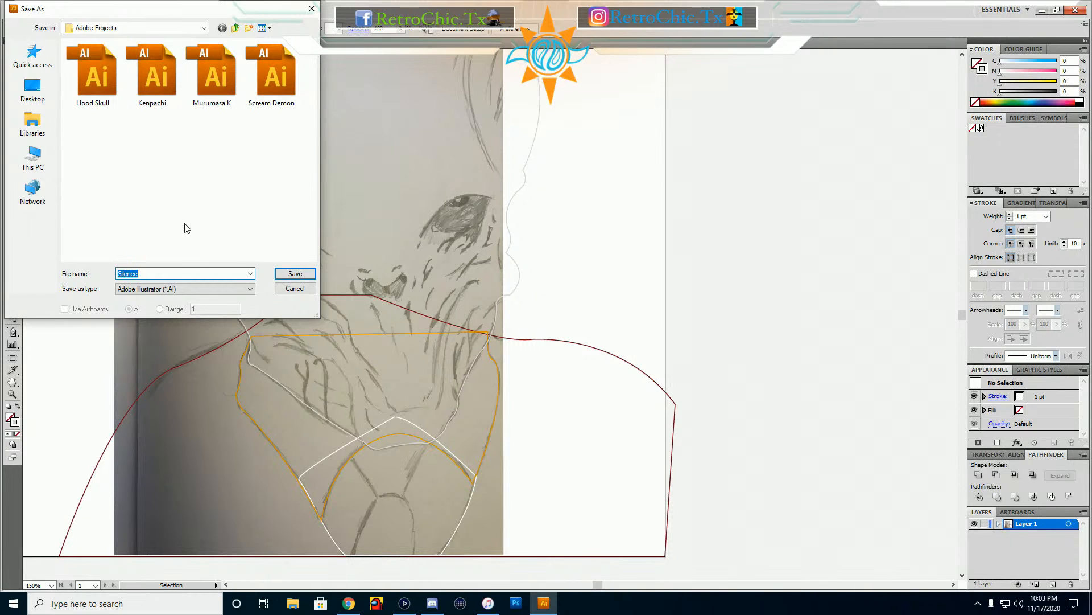
pyautogui.click(294, 273)
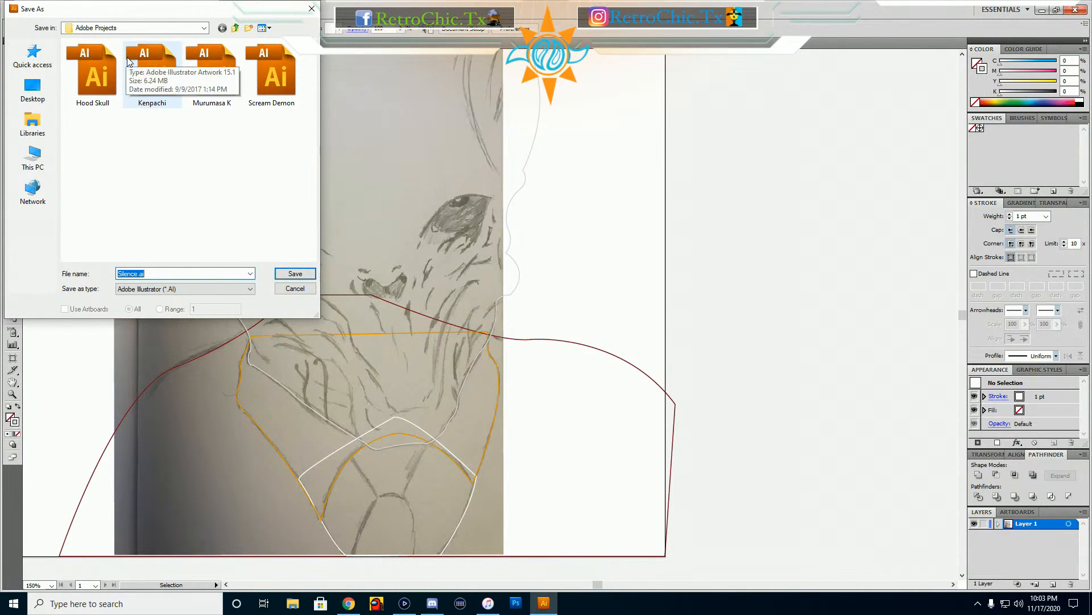
pyautogui.click(294, 274)
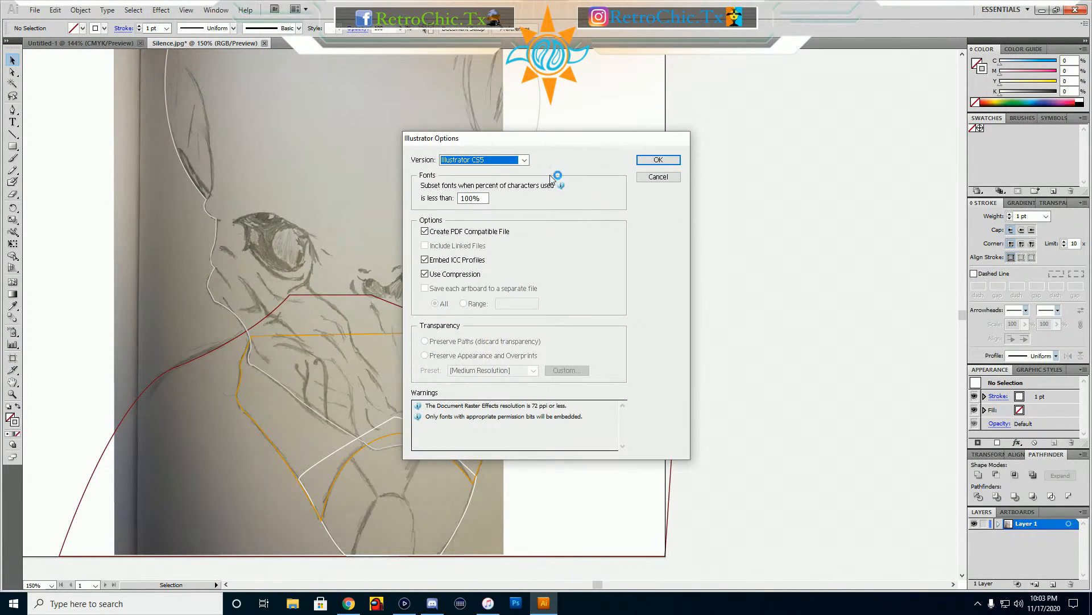
pyautogui.click(663, 160)
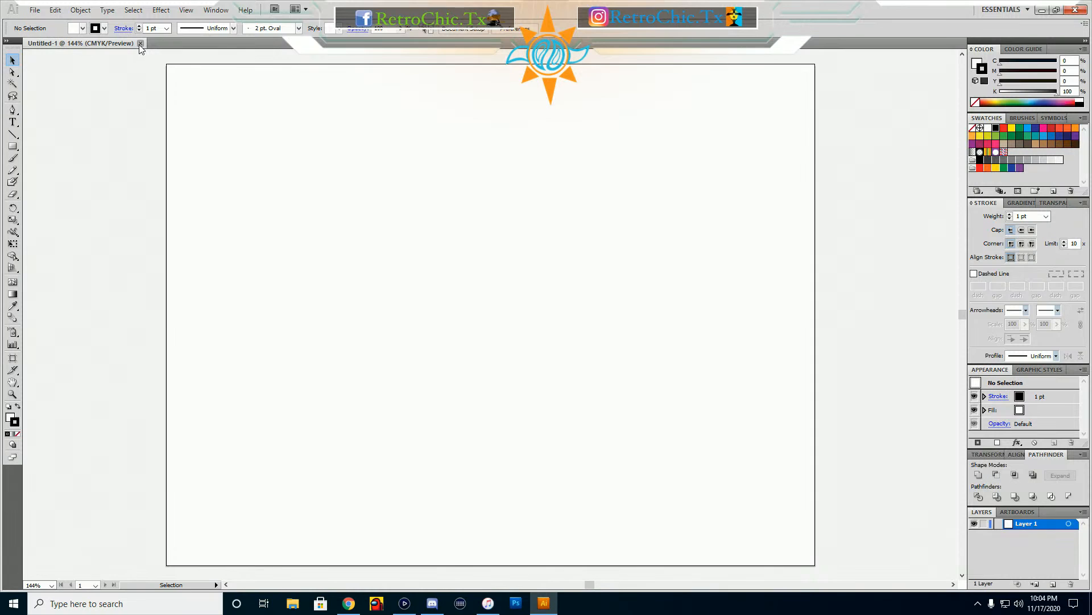
# Close the blank Untitled-1 document and open the Illustrator file Murumasa K from the Adobe Projects folder
pyautogui.click(140, 44)
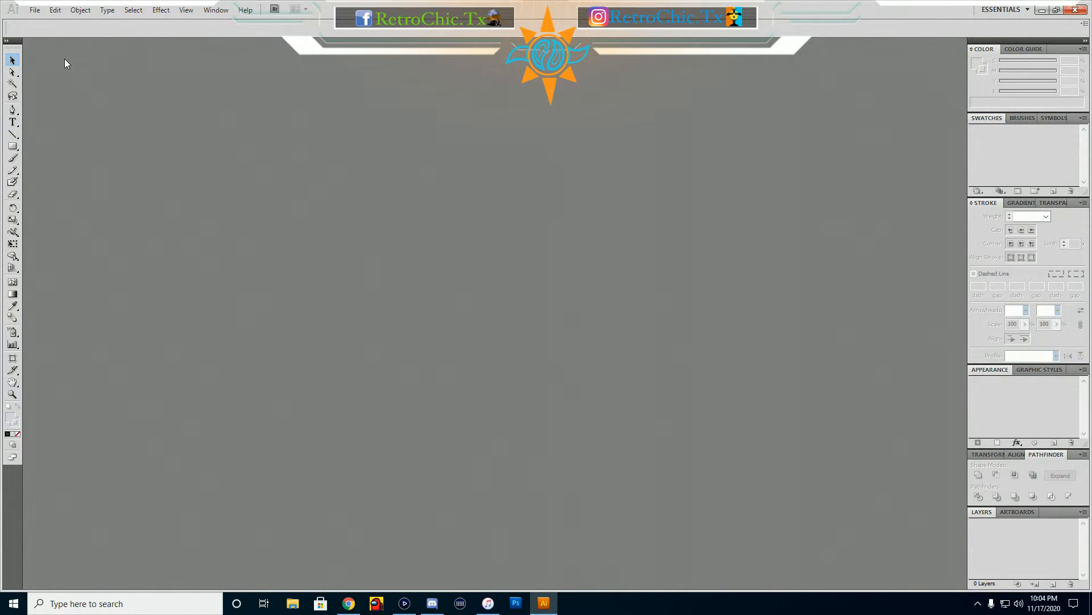
pyautogui.click(35, 10)
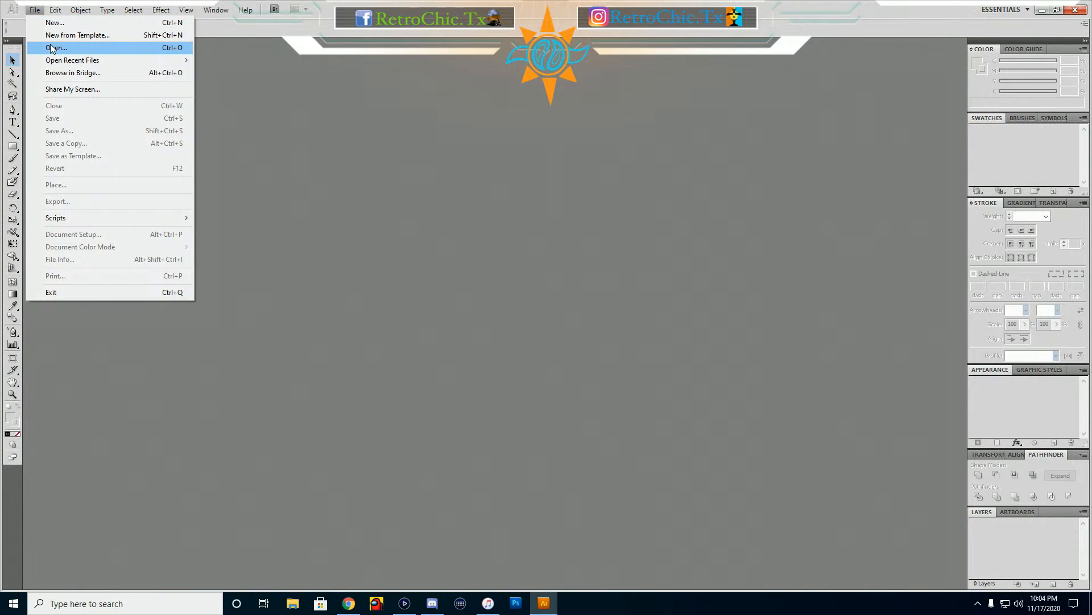
pyautogui.click(78, 50)
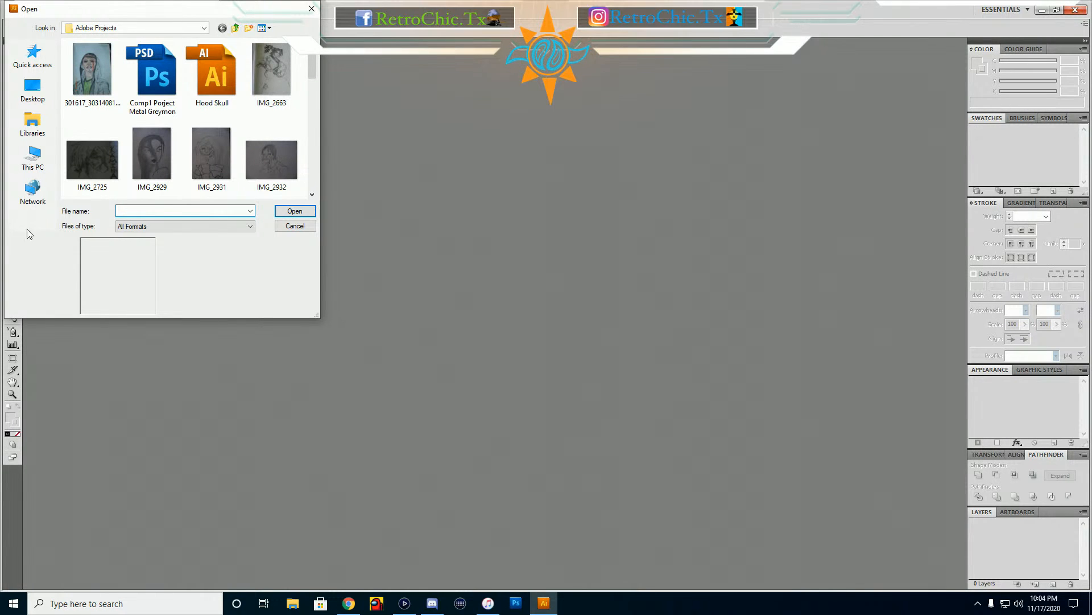
pyautogui.scroll(-5, 178, 118)
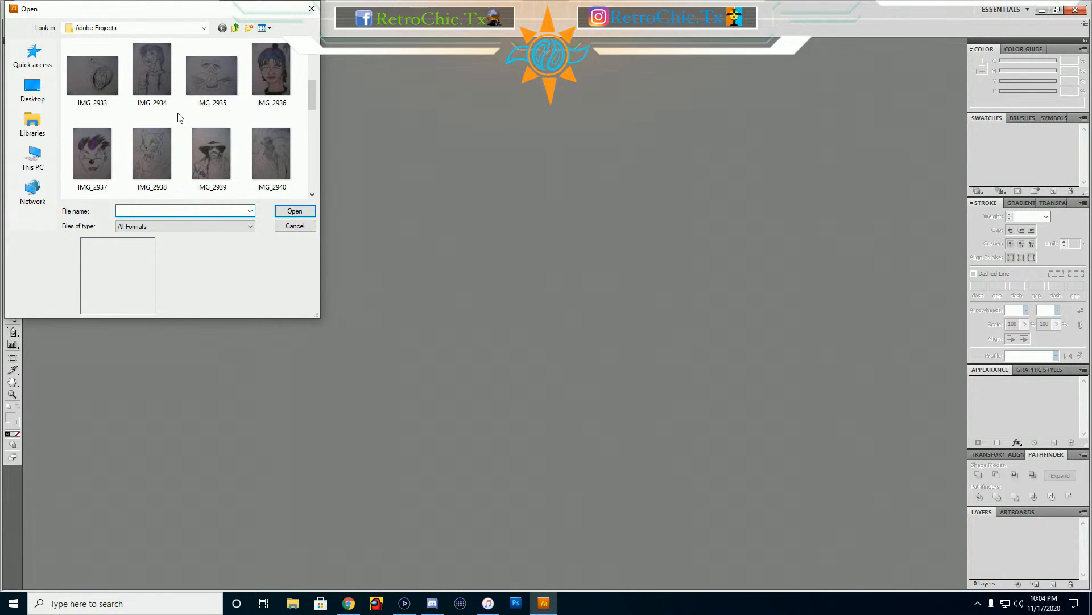
pyautogui.scroll(-2, 182, 119)
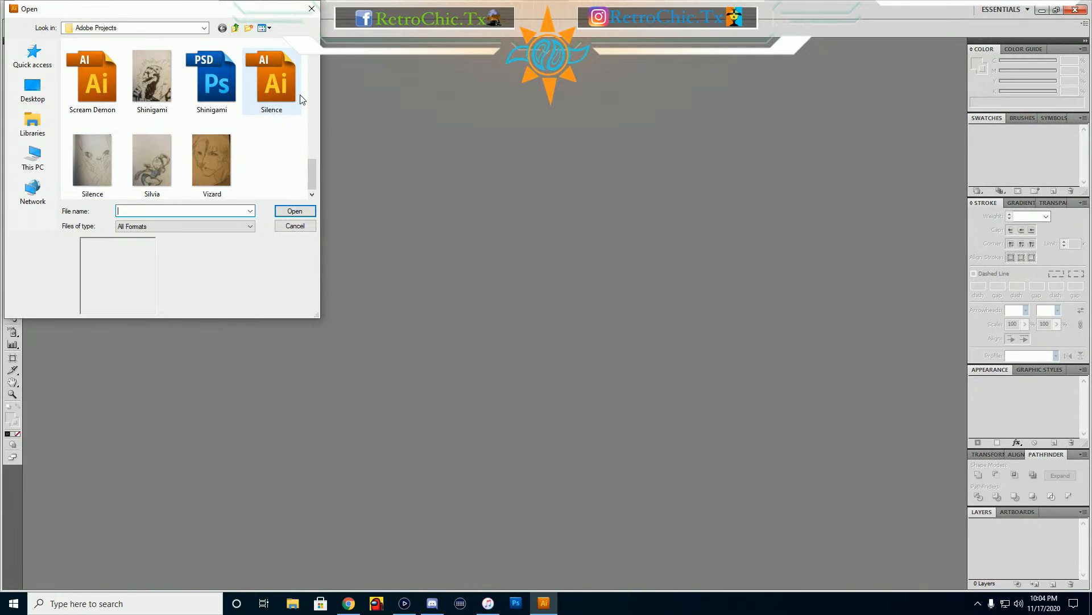
pyautogui.scroll(3, 219, 84)
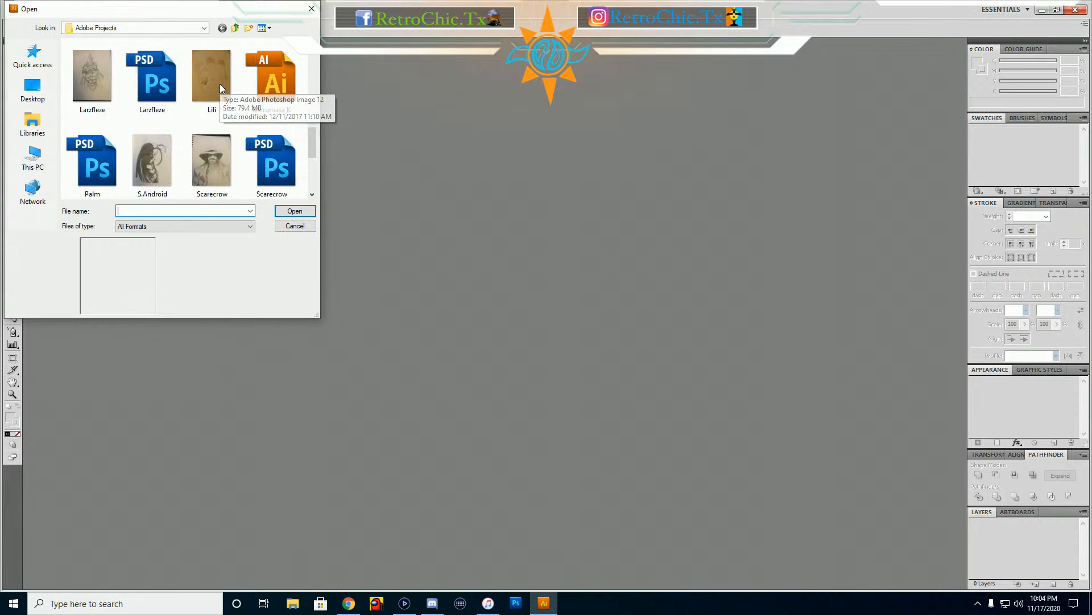
pyautogui.click(263, 81)
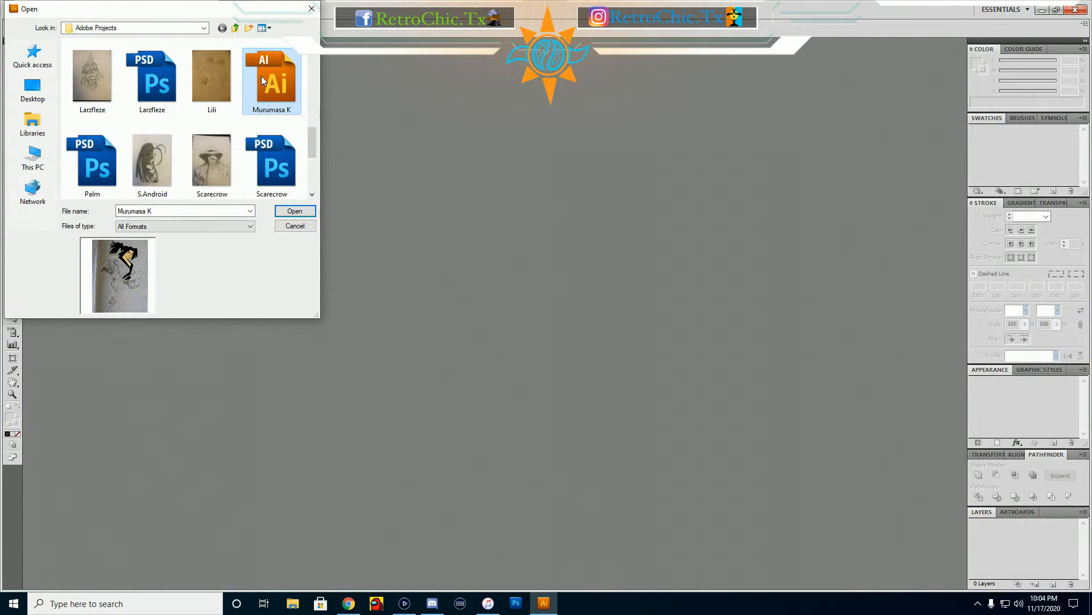
pyautogui.click(283, 213)
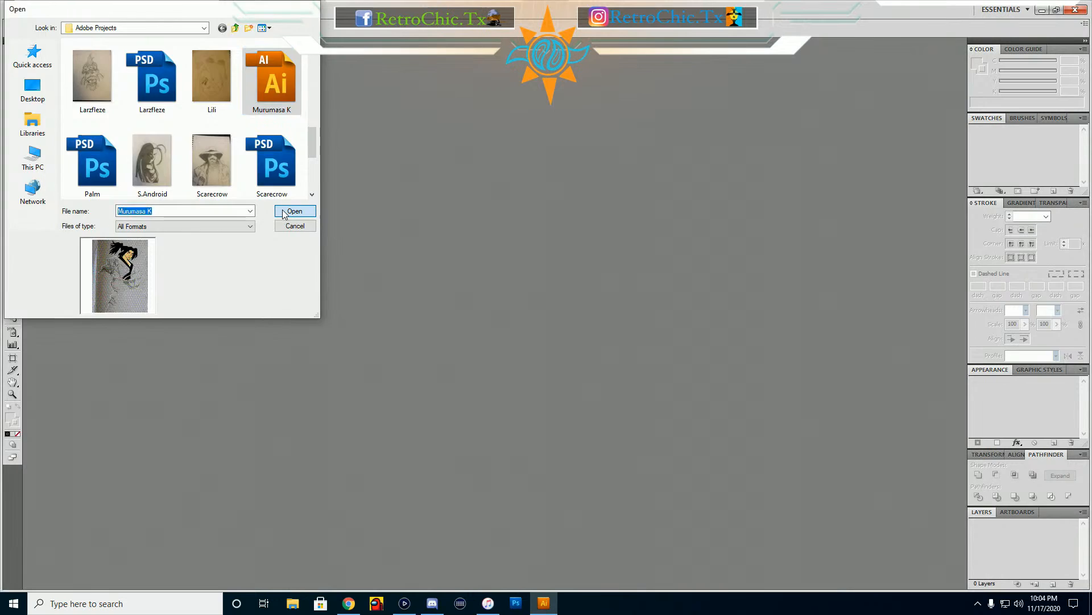
pyautogui.scroll(2, 530, 243)
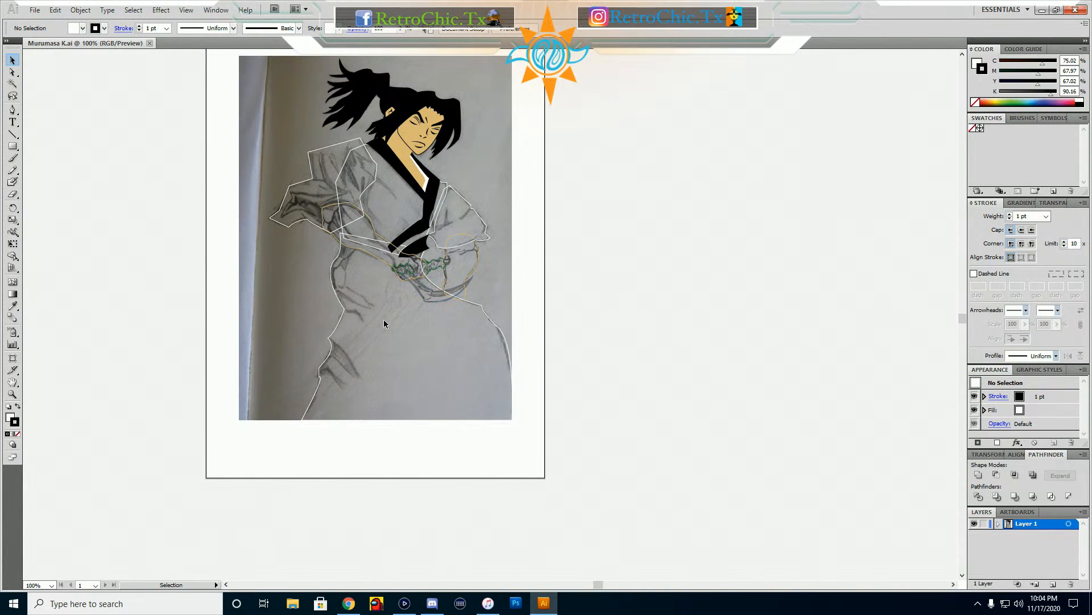
# Remove the tan face shape's black stroke and swap its fill and stroke to leave only a tan outline
pyautogui.click(406, 139)
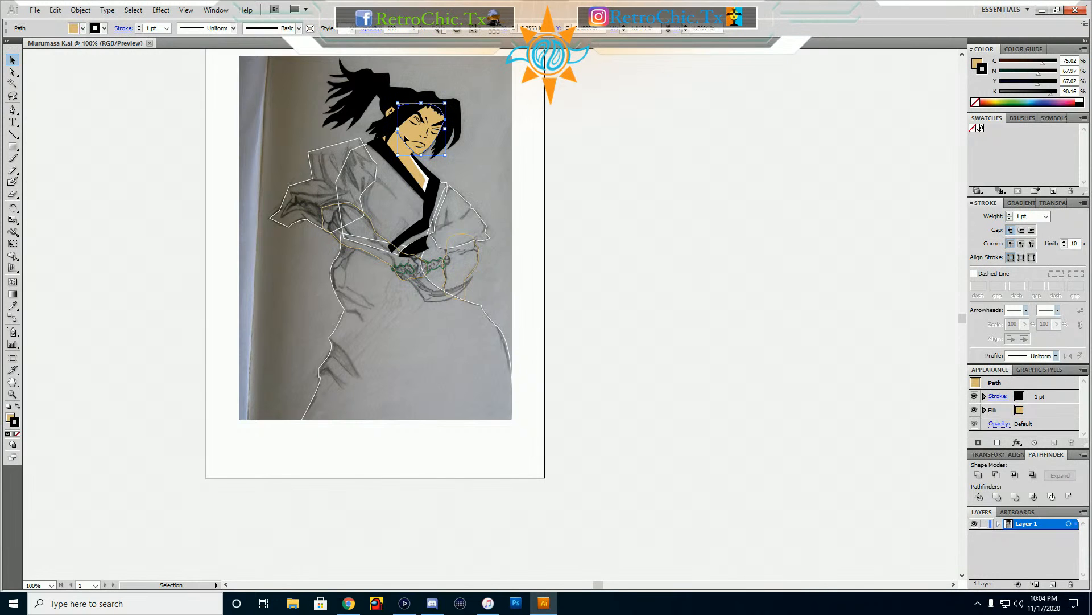
pyautogui.click(17, 434)
pyautogui.click(18, 406)
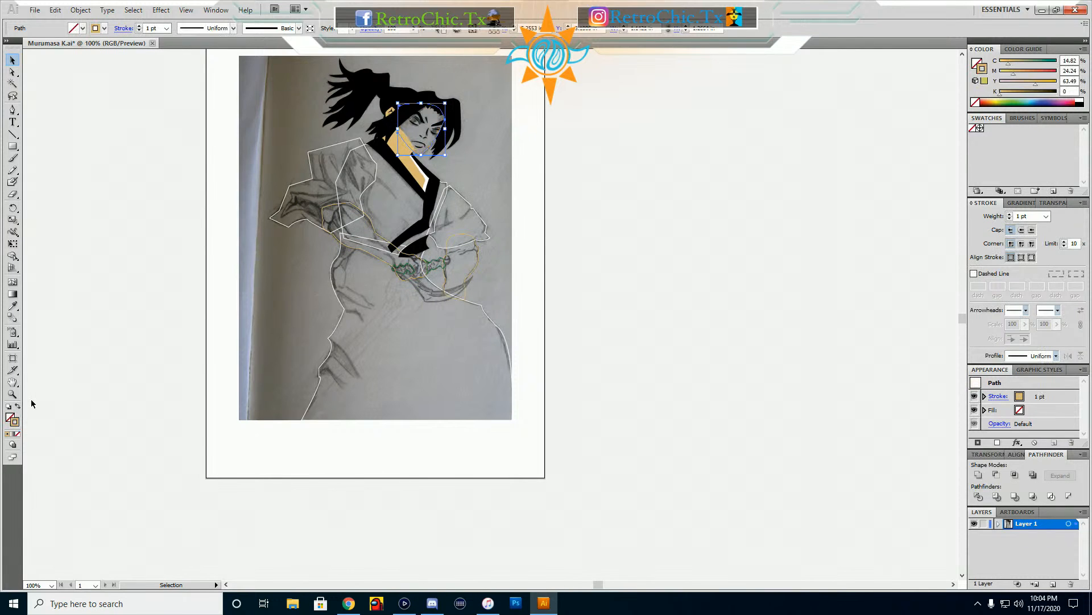
pyautogui.scroll(2, 495, 130)
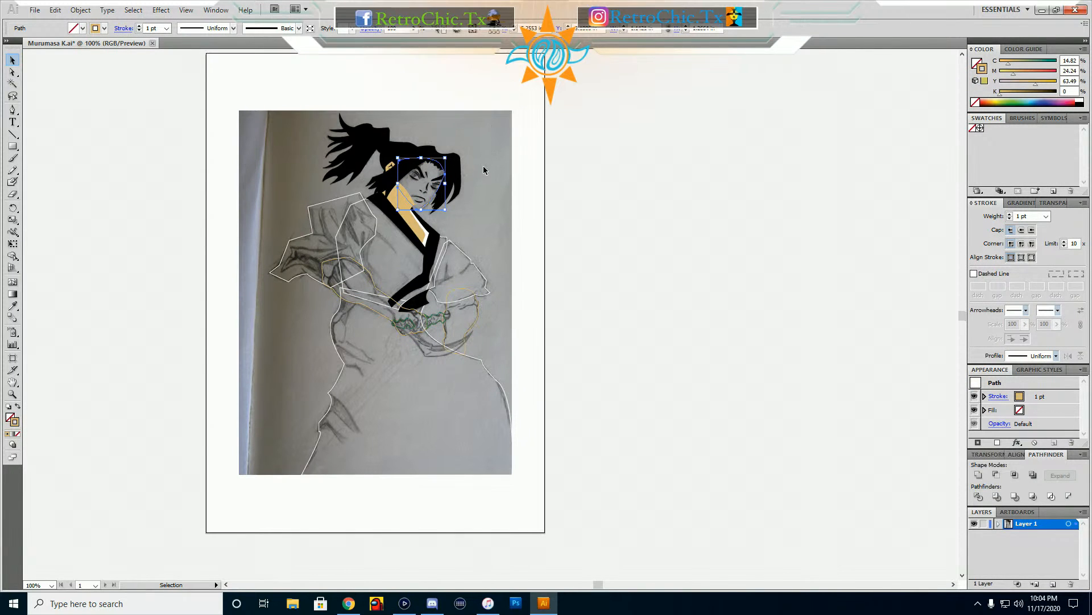
pyautogui.scroll(3, 479, 162)
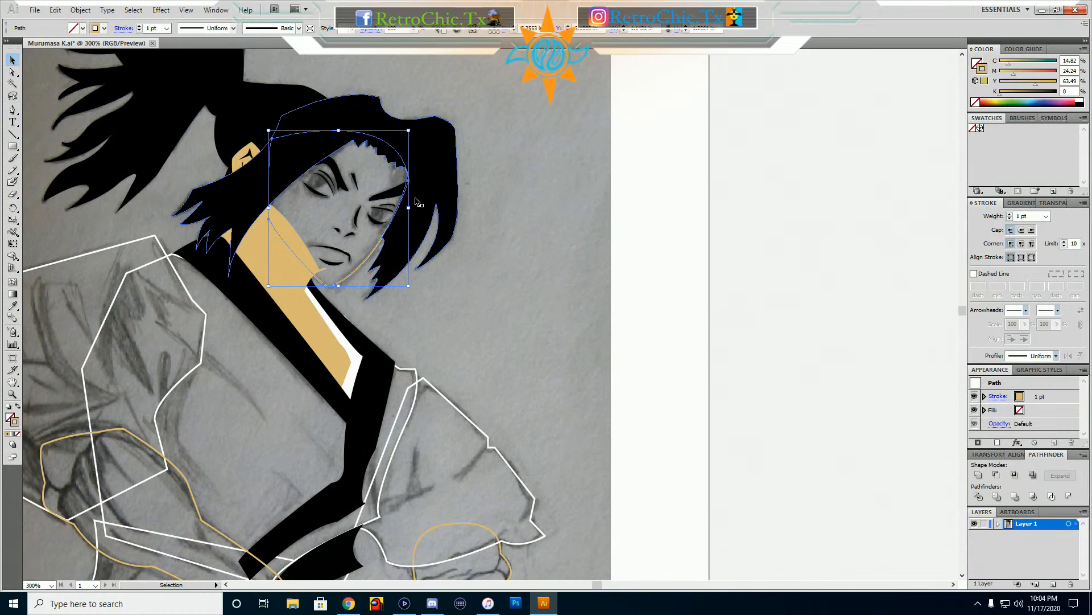
# Swap fill and stroke on both black eyebrows and the crease mark between them so only their outlines remain
pyautogui.click(337, 186)
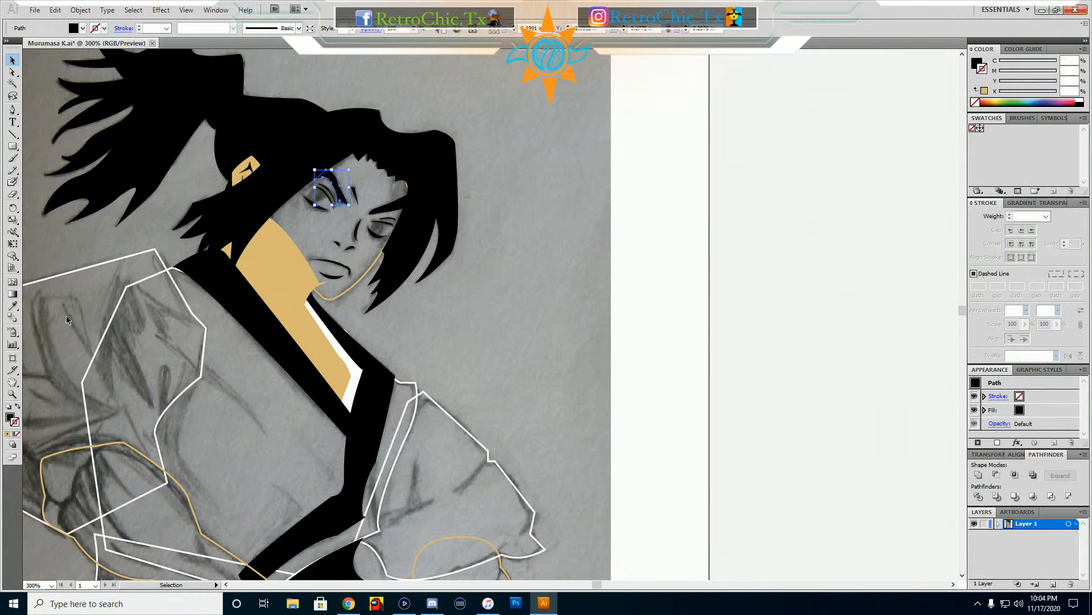
pyautogui.click(18, 406)
pyautogui.click(354, 195)
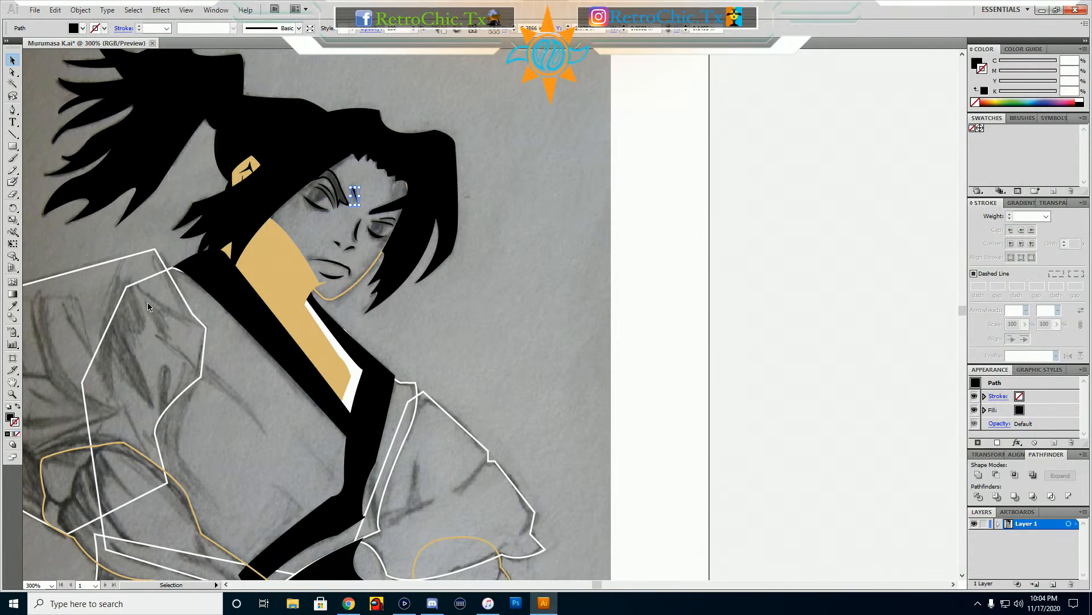
pyautogui.click(17, 406)
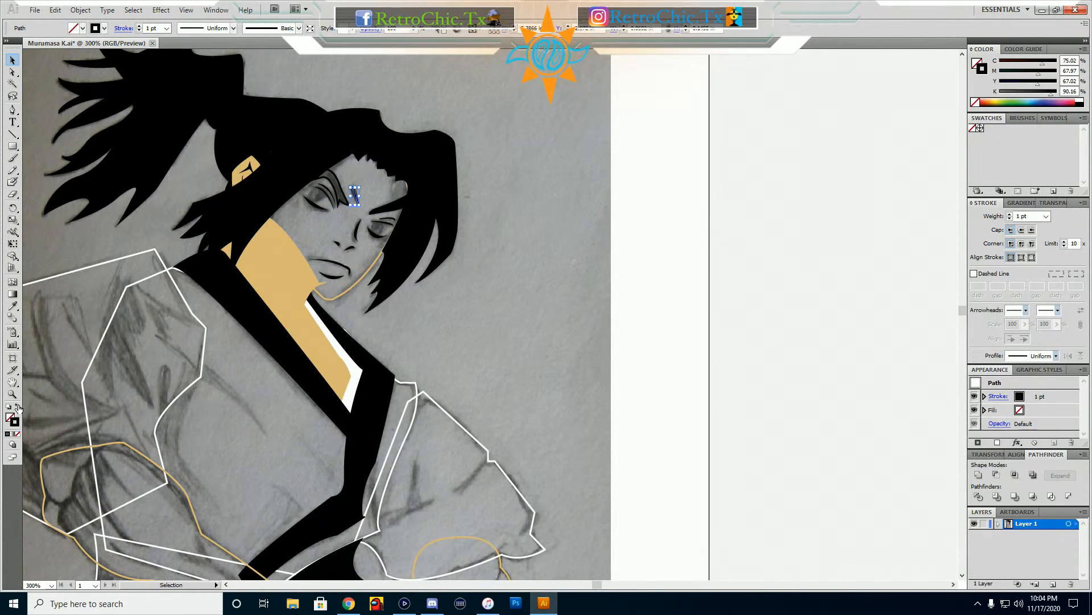
pyautogui.click(393, 204)
pyautogui.click(17, 407)
pyautogui.click(17, 407)
# Swap fill and stroke on the black front hair and ponytail shapes so only black outlines remain, and deselect them
pyautogui.click(428, 232)
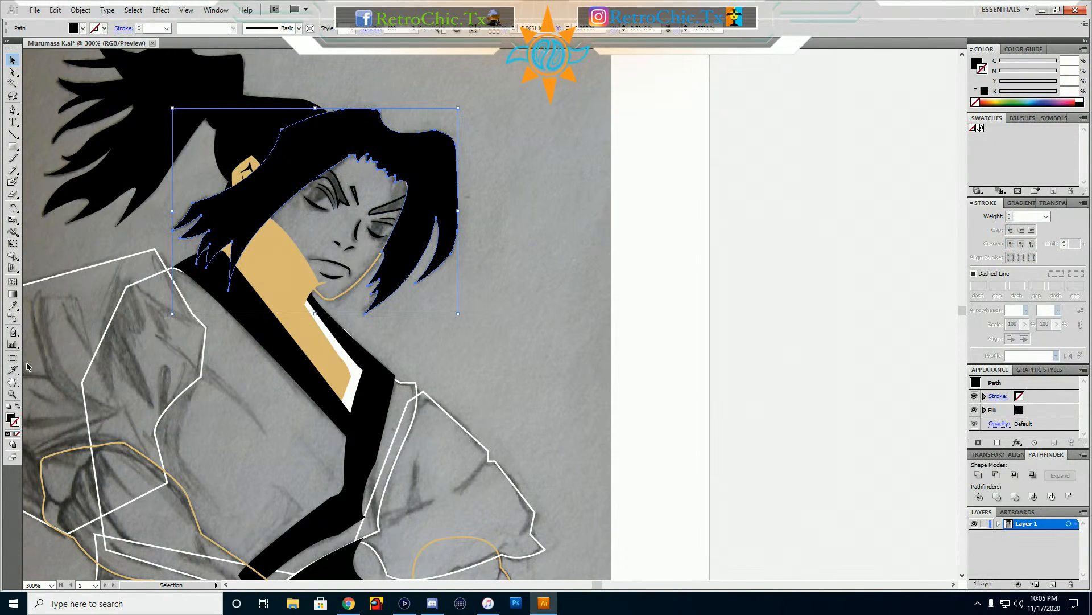
pyautogui.click(18, 406)
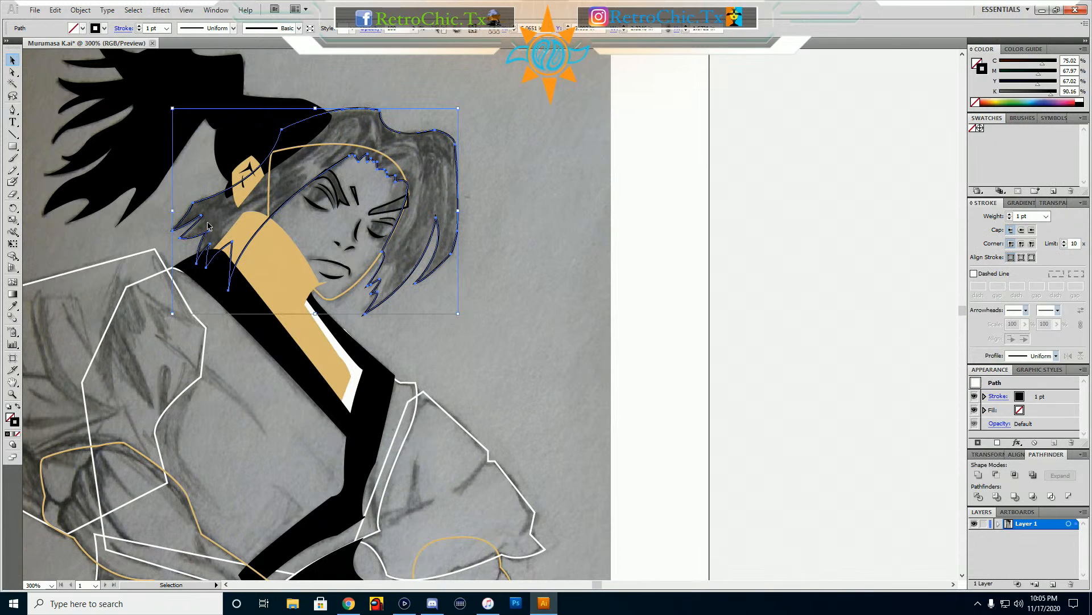
pyautogui.click(238, 147)
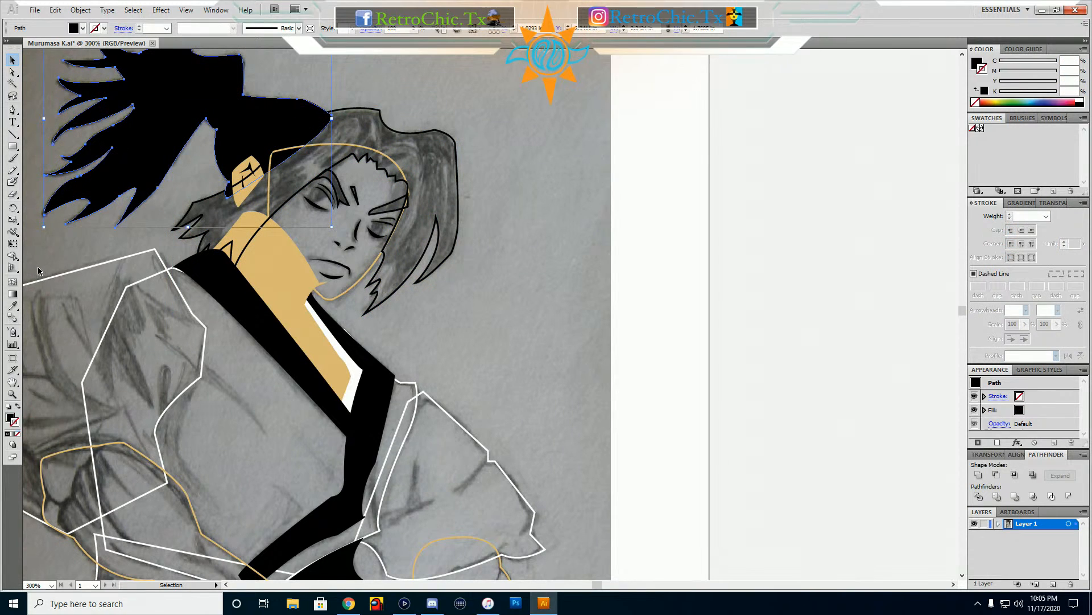
pyautogui.click(17, 408)
pyautogui.click(477, 299)
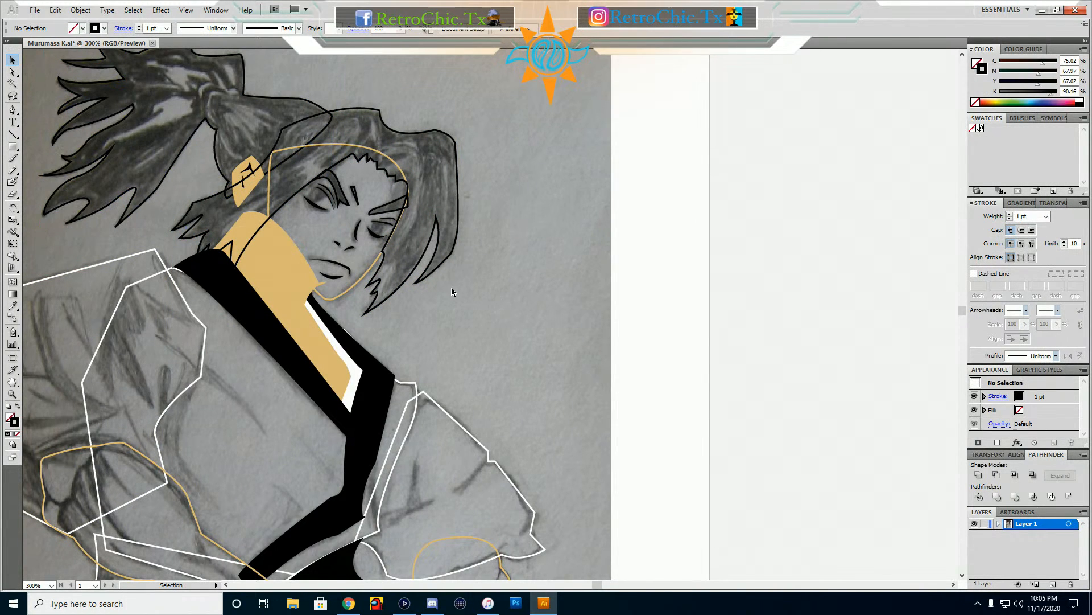
pyautogui.scroll(-2, 248, 325)
pyautogui.scroll(-6, 248, 325)
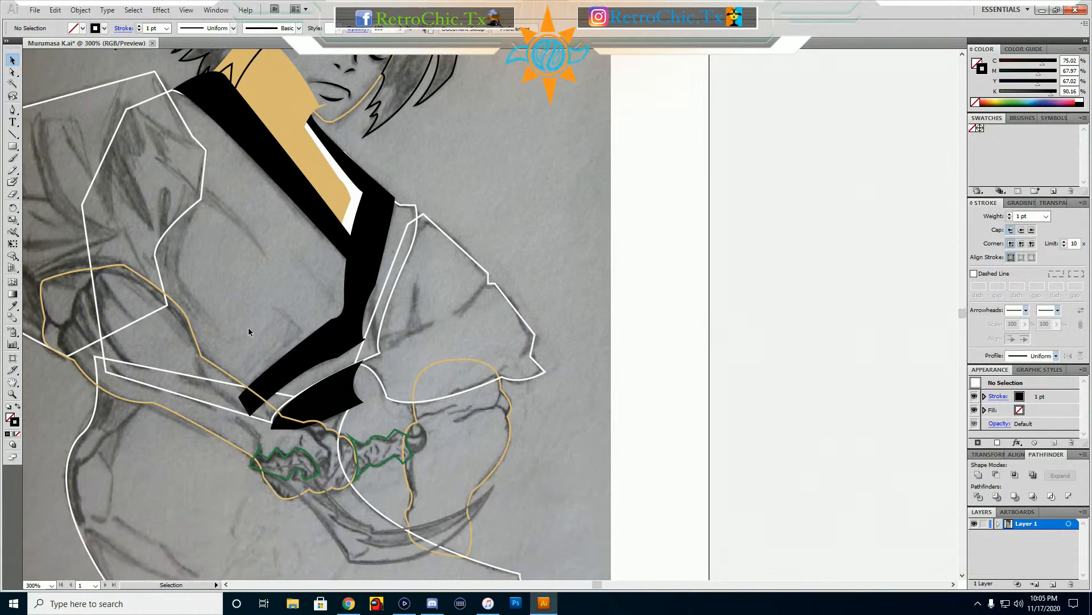
# Swap fill and stroke on the tan neck and chest shapes so only their outlines remain, and deselect them
pyautogui.scroll(3, 248, 327)
pyautogui.scroll(3, 248, 326)
pyautogui.click(289, 265)
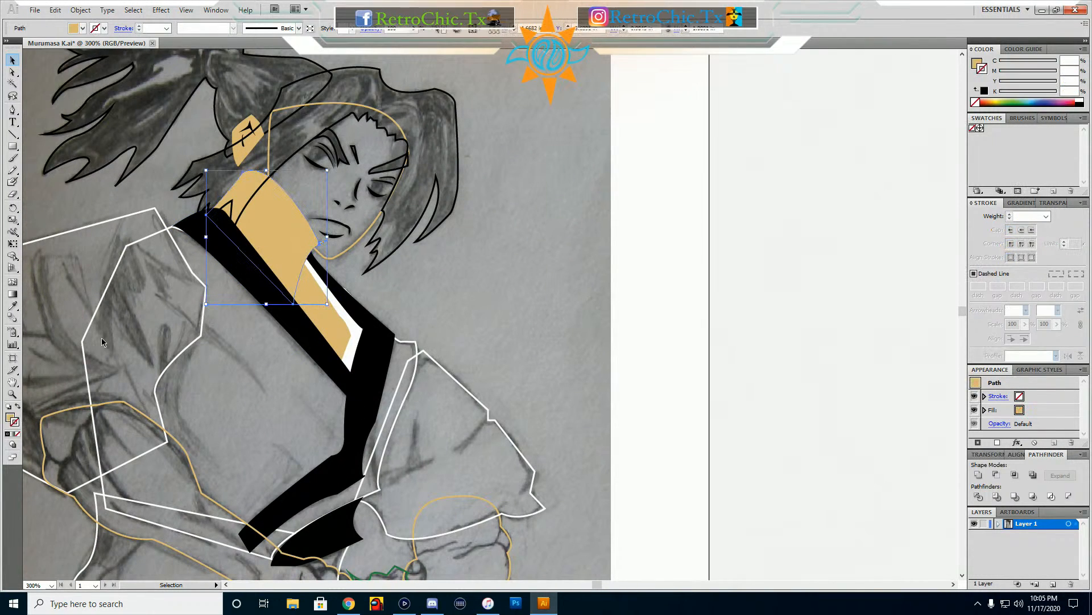
pyautogui.click(17, 406)
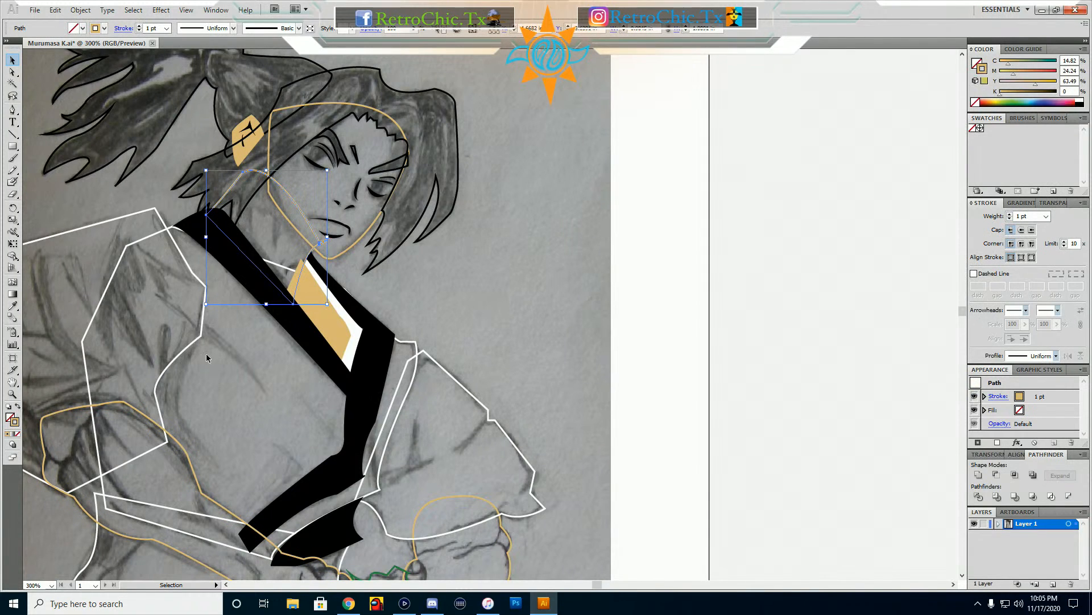
pyautogui.click(322, 329)
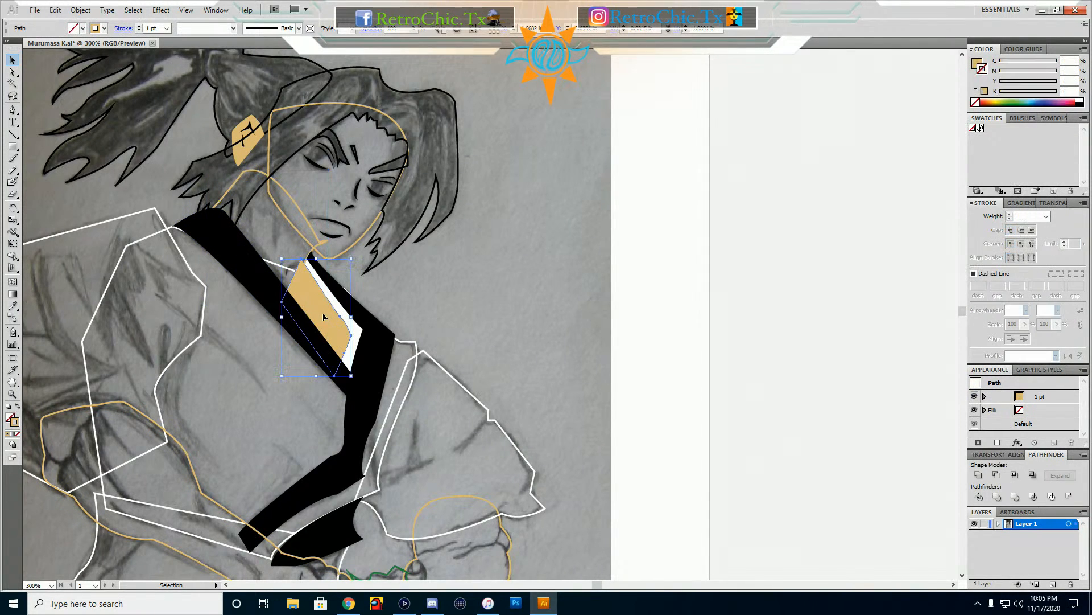
pyautogui.click(18, 406)
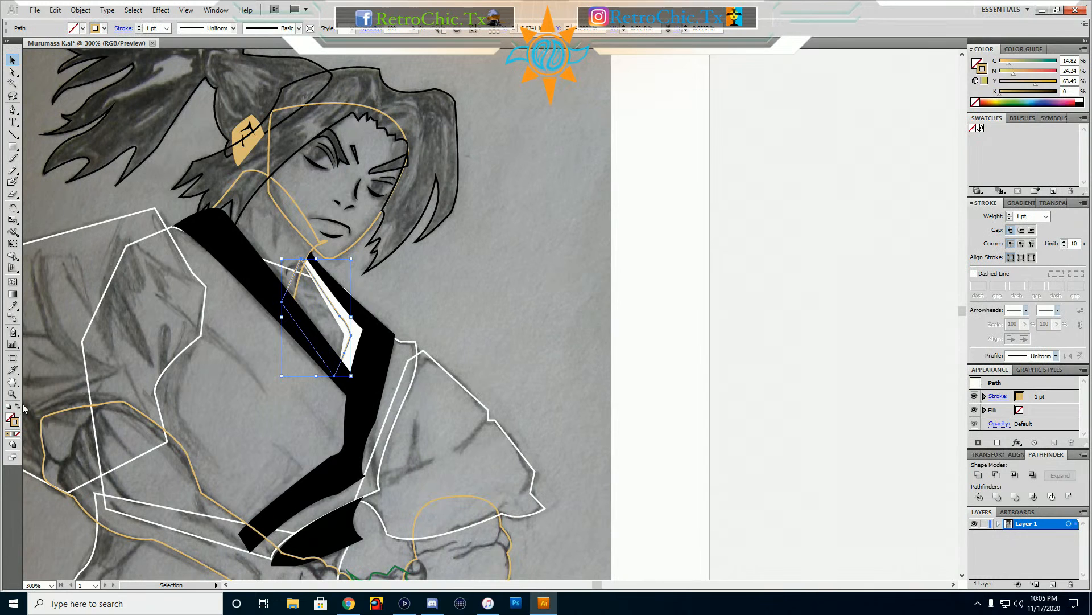
pyautogui.click(493, 297)
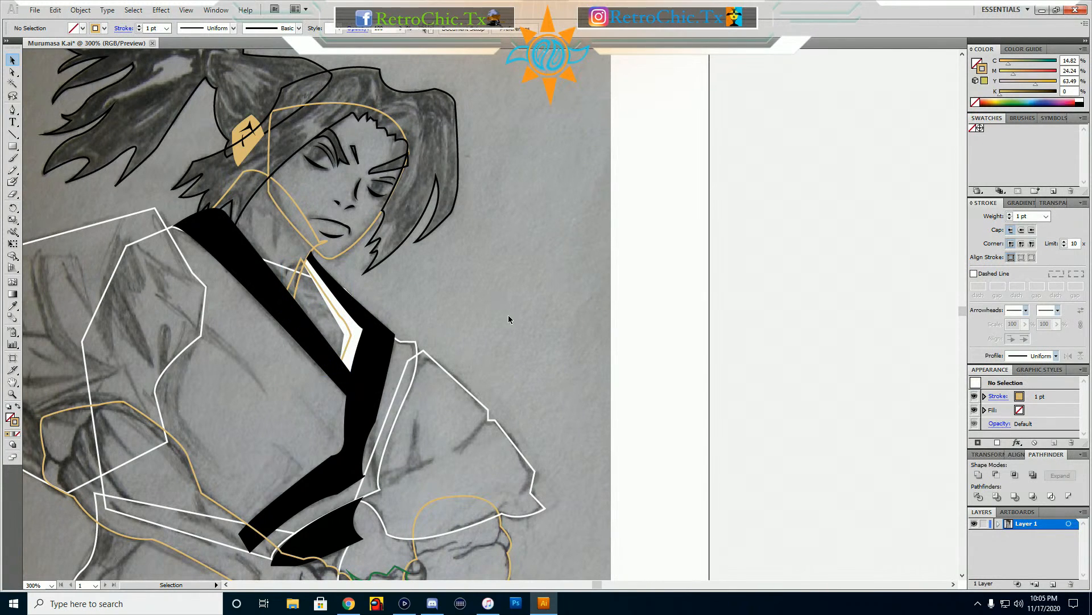
# Deselect the lower lip mark and close the Murumasa K document without saving the changes
pyautogui.click(330, 234)
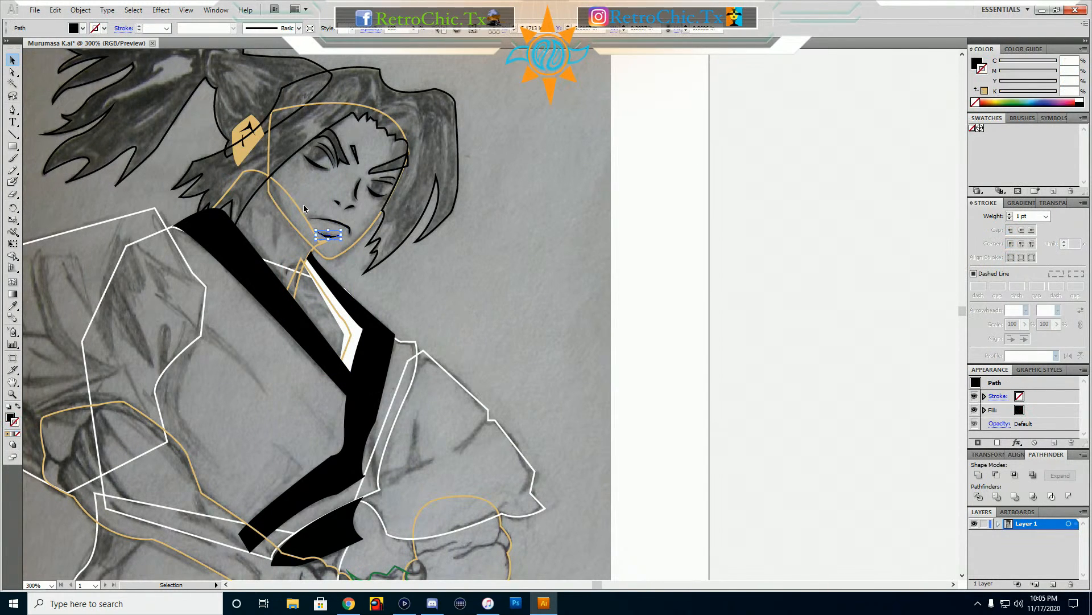
pyautogui.hotkey('ctrl', '-')
pyautogui.hotkey('ctrl', '-')
pyautogui.click(487, 296)
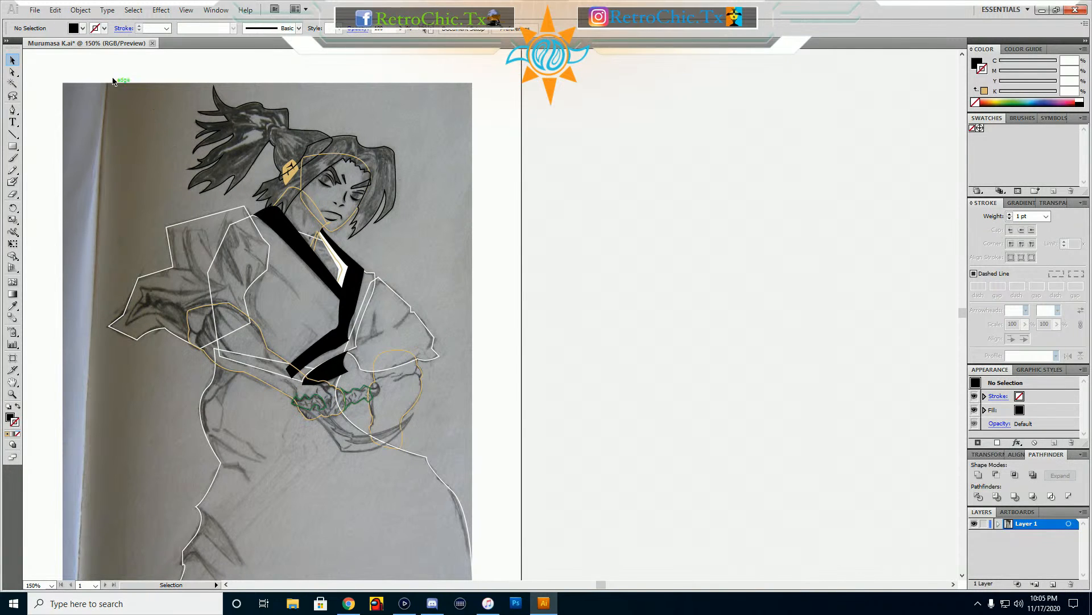
pyautogui.click(153, 43)
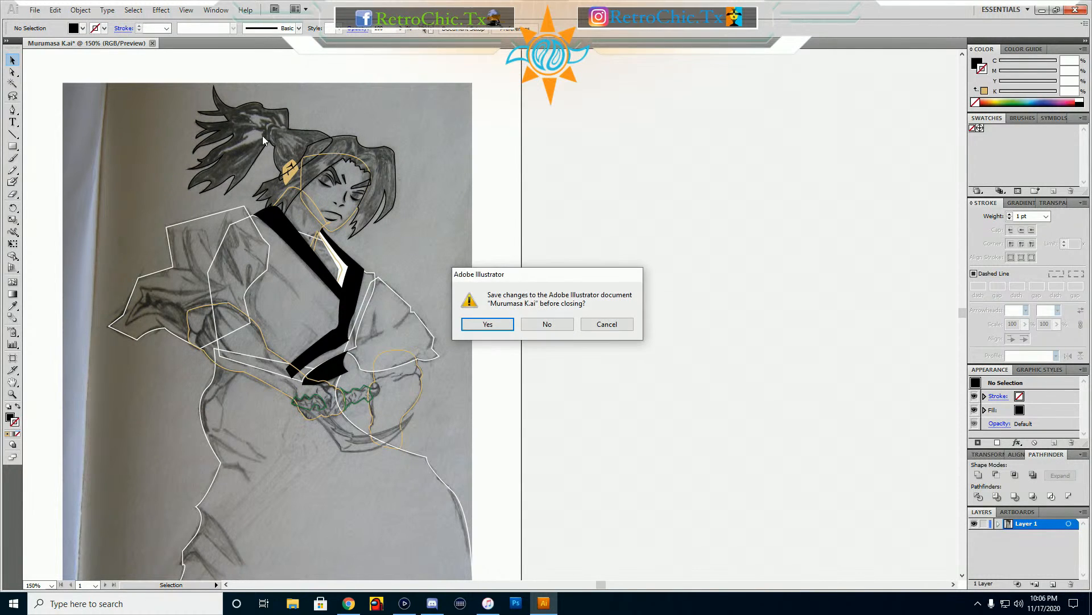
pyautogui.click(547, 326)
pyautogui.click(35, 10)
pyautogui.click(42, 22)
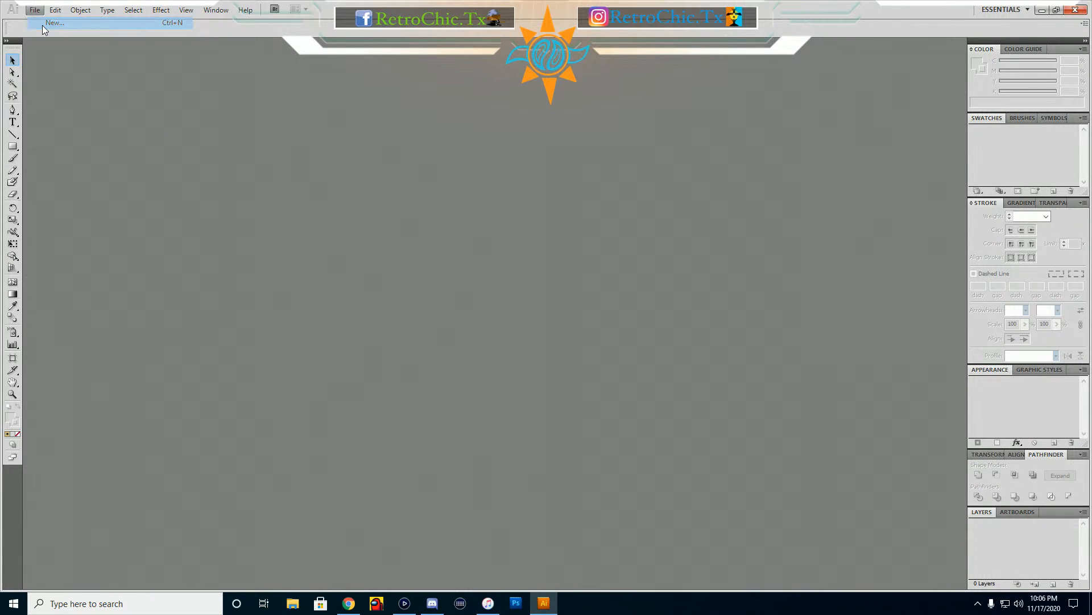
pyautogui.click(686, 200)
# Open the Illustrator file Hood Skull from the Adobe Projects folder
pyautogui.click(35, 10)
pyautogui.click(56, 48)
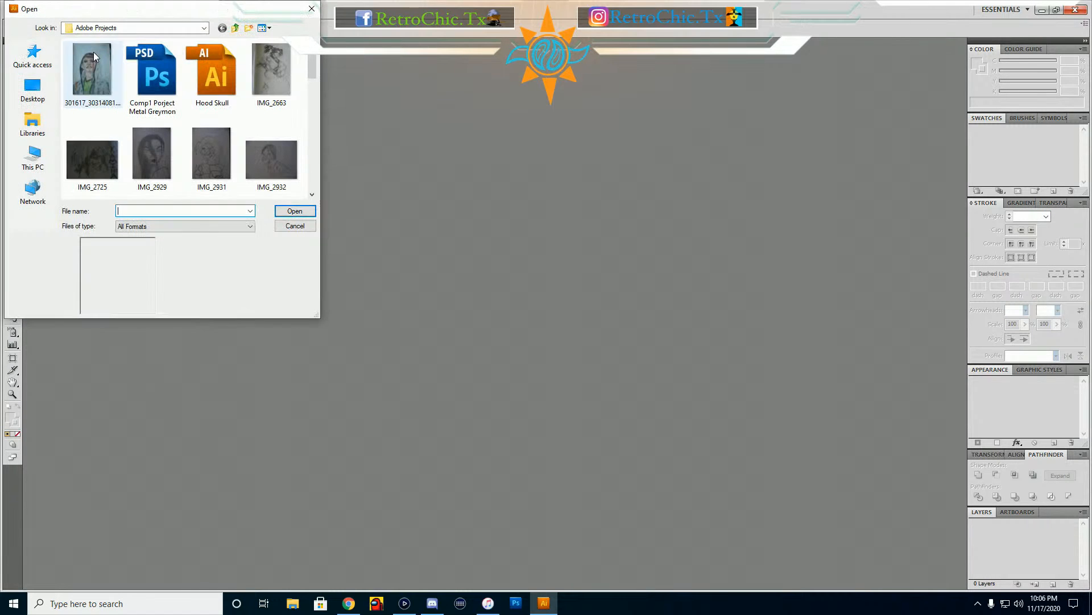
pyautogui.scroll(-1, 166, 124)
pyautogui.scroll(1, 166, 124)
pyautogui.scroll(-1, 166, 124)
pyautogui.scroll(1, 168, 128)
pyautogui.click(211, 74)
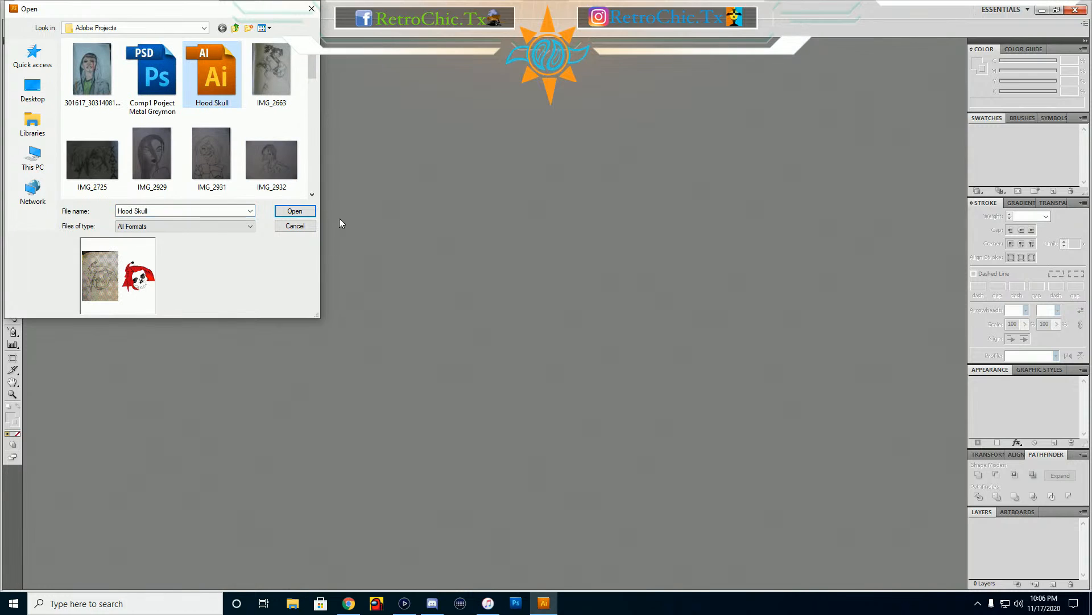
pyautogui.click(306, 211)
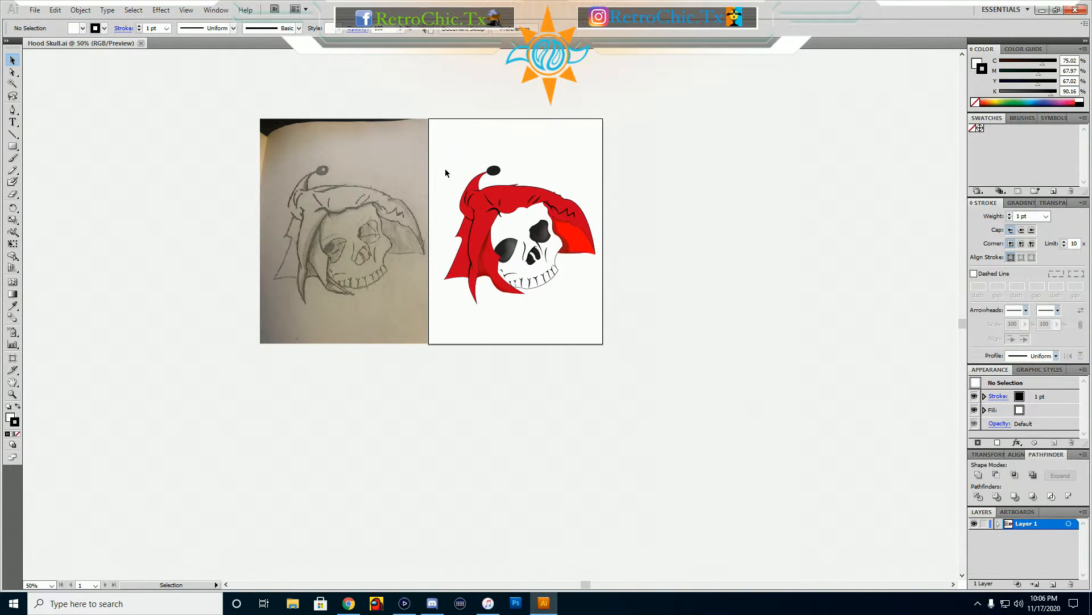
# Examine the paths of the finished skull drawing and the gradient mesh that shades its upper eye socket
pyautogui.moveTo(436, 166); pyautogui.dragTo(602, 299)
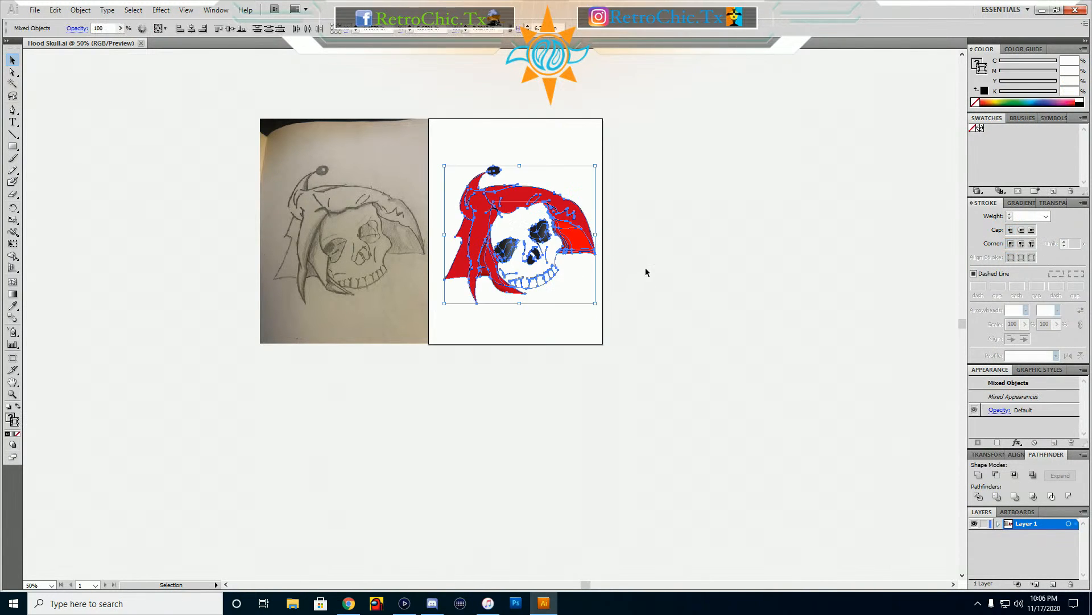
pyautogui.click(597, 265)
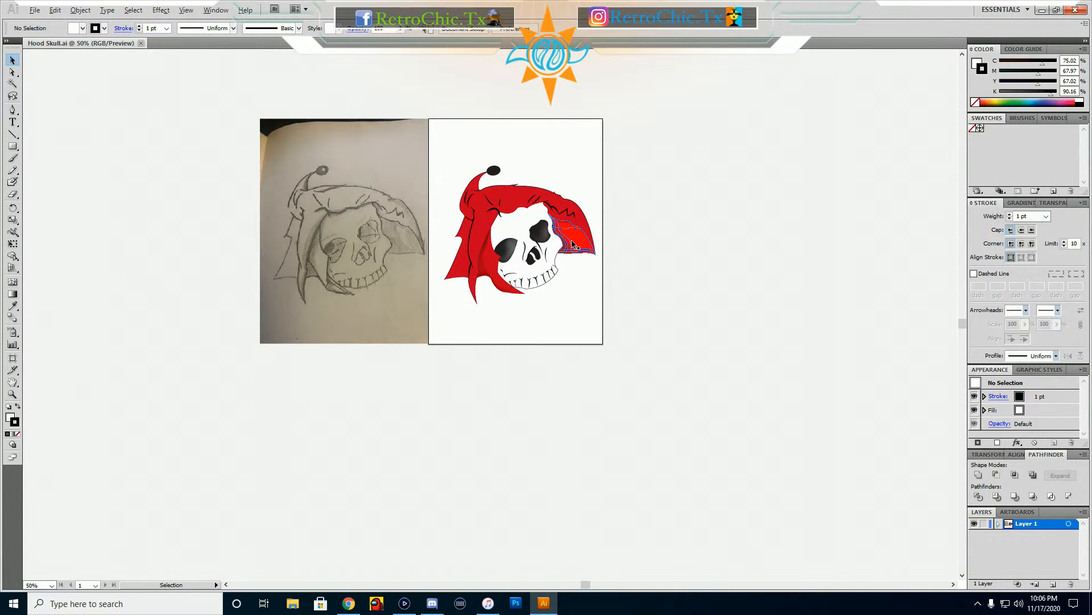
pyautogui.scroll(3, 572, 242)
pyautogui.scroll(3, 572, 242)
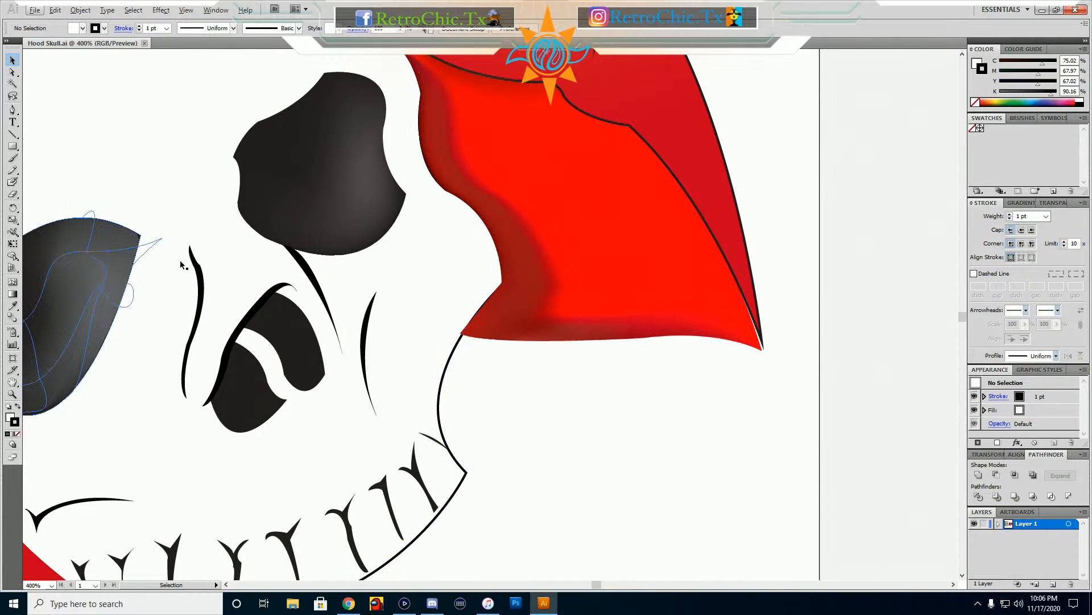
pyautogui.click(314, 171)
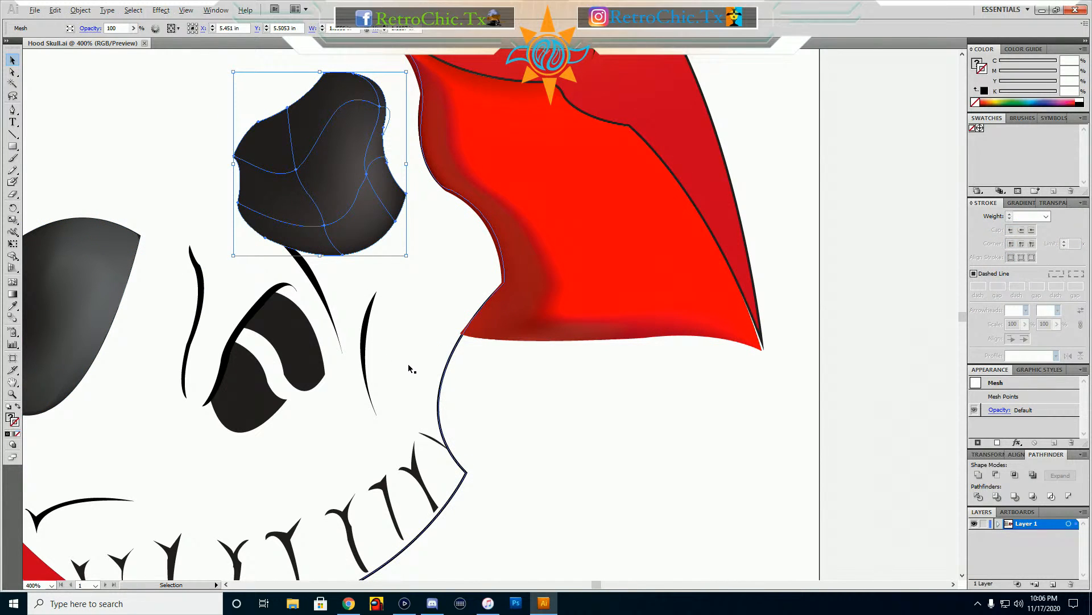
# Examine the mesh shading on the red hood's inner folds and compare the whole drawing with its pencil sketch
pyautogui.scroll(-1, 408, 363)
pyautogui.scroll(-2, 341, 367)
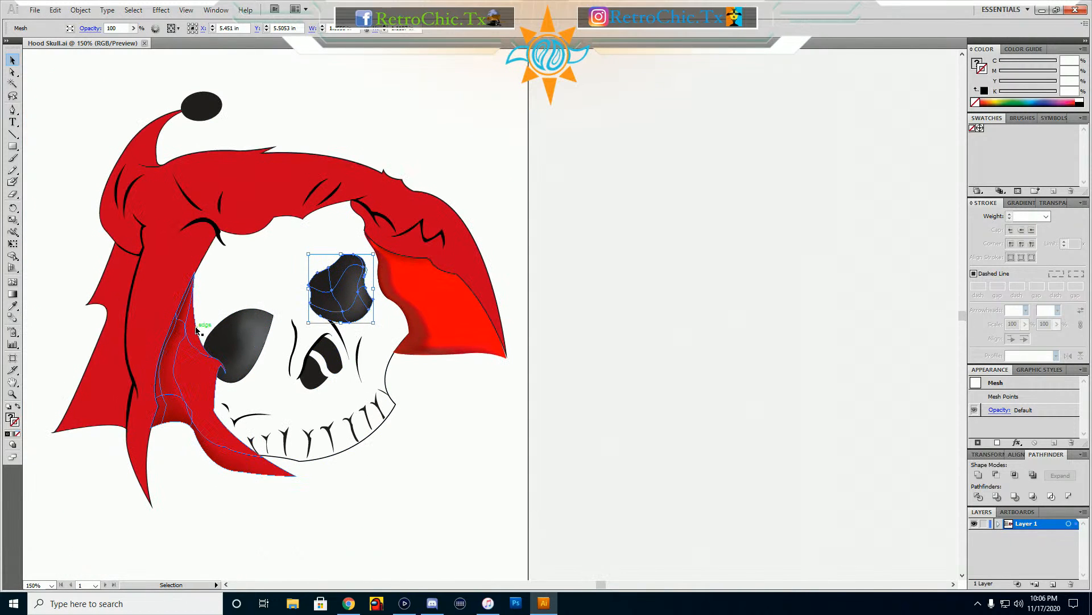
pyautogui.scroll(3, 180, 365)
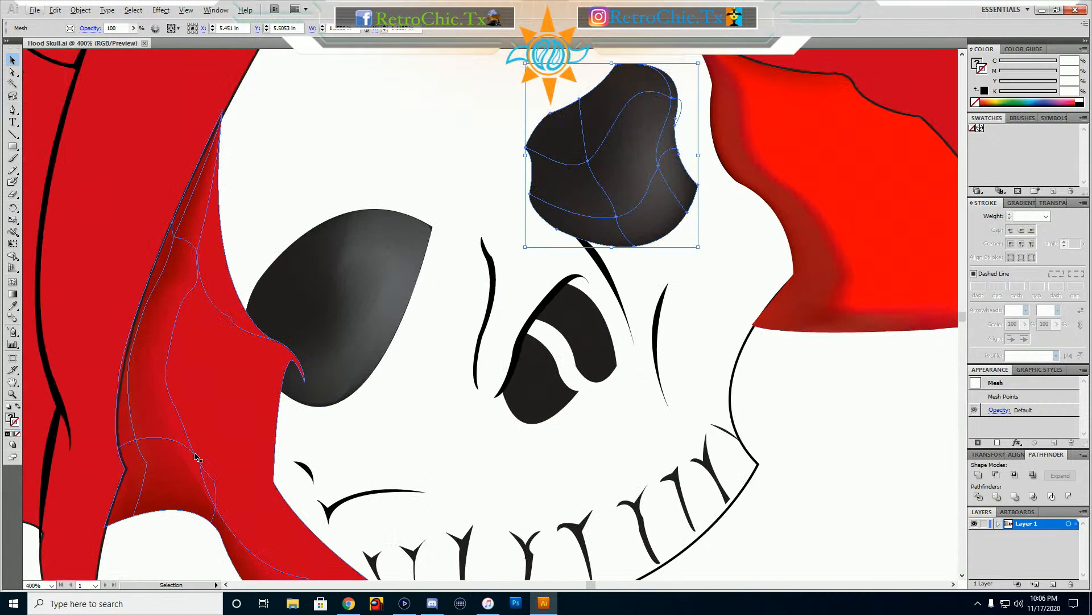
pyautogui.click(168, 557)
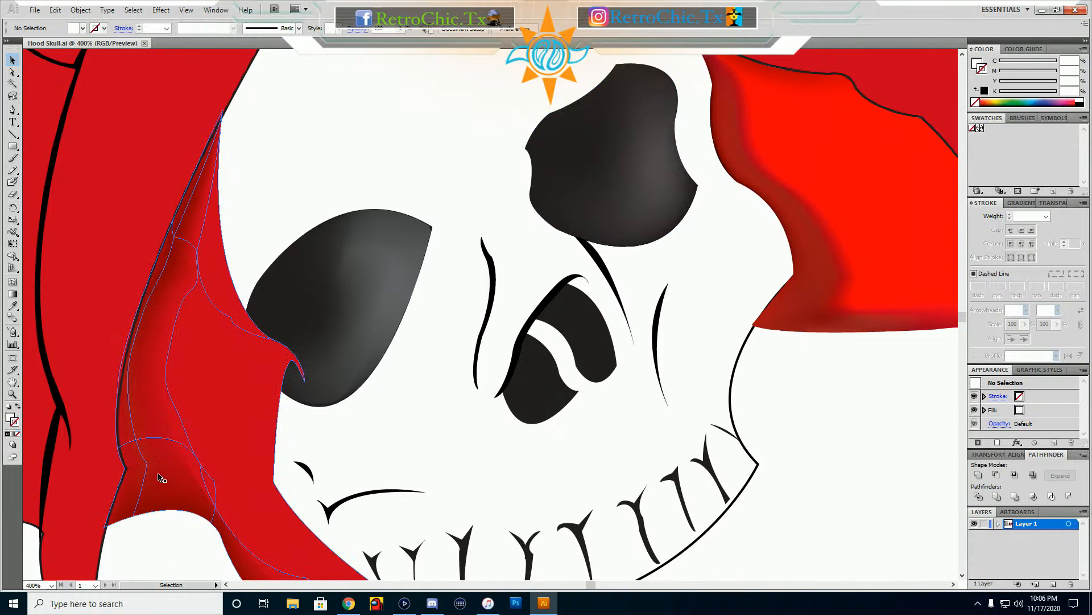
pyautogui.scroll(-3, 200, 477)
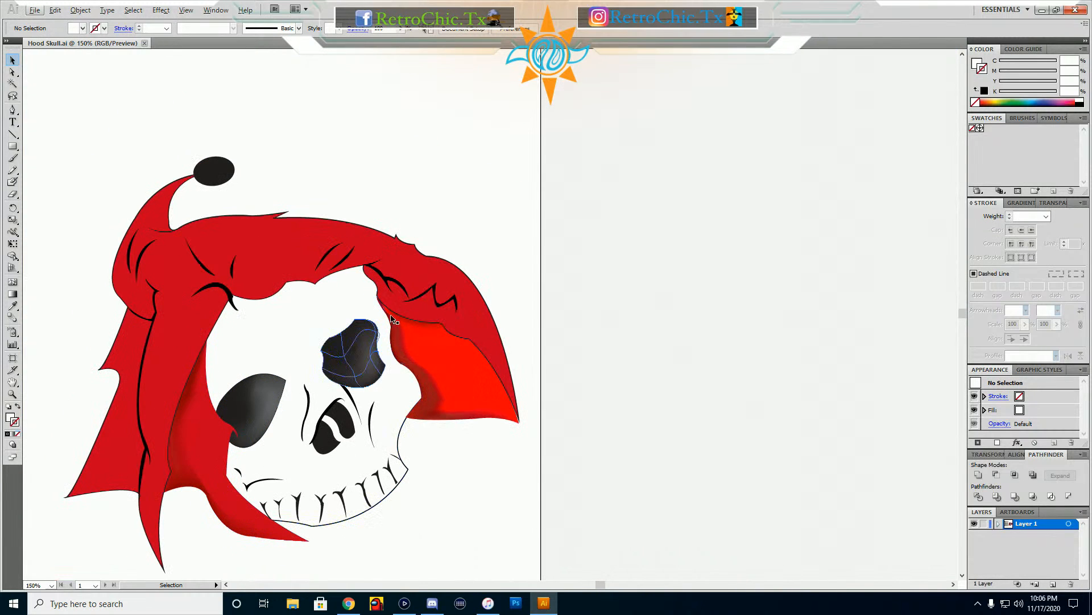
pyautogui.scroll(-1, 254, 280)
pyautogui.scroll(-1, 254, 280)
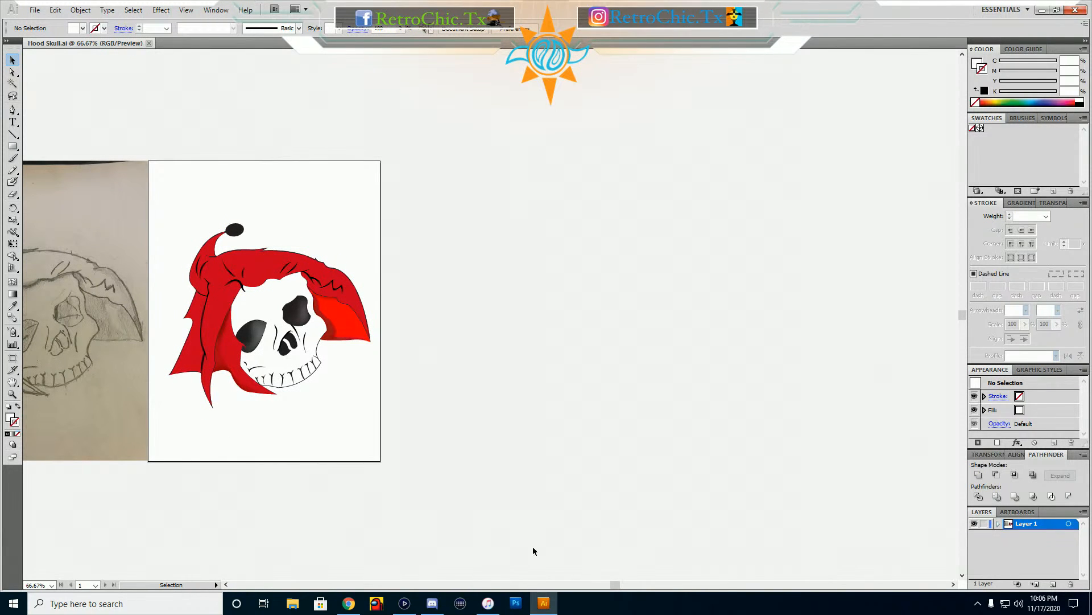
pyautogui.moveTo(615, 585); pyautogui.dragTo(592, 585)
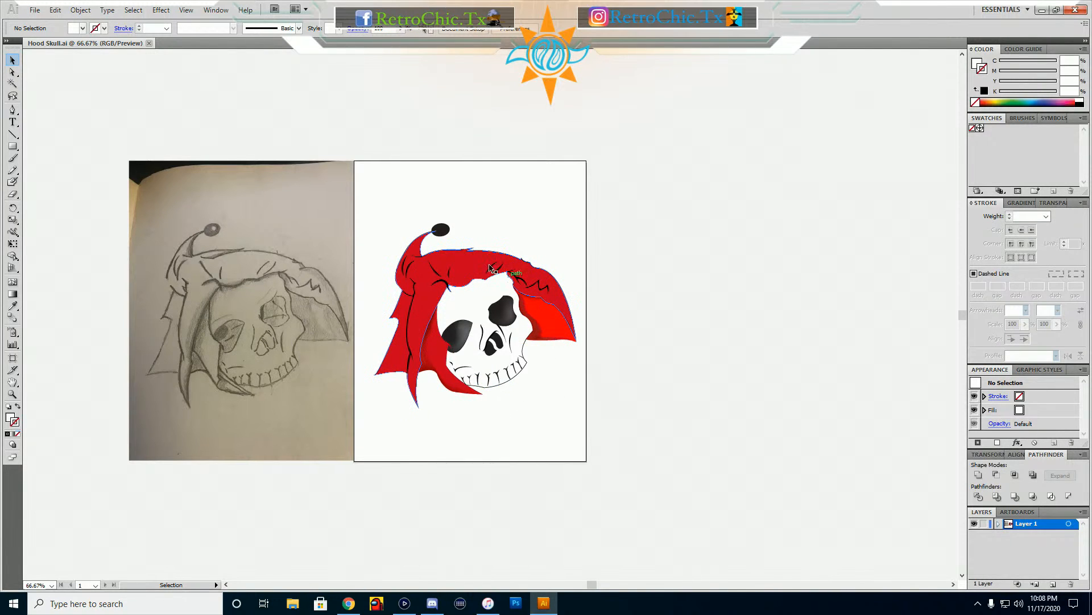
# Close the Hood Skull document and open the Illustrator file Kenpachi from the Adobe Projects folder
pyautogui.click(148, 44)
pyautogui.click(36, 10)
pyautogui.click(90, 51)
pyautogui.scroll(-3, 145, 121)
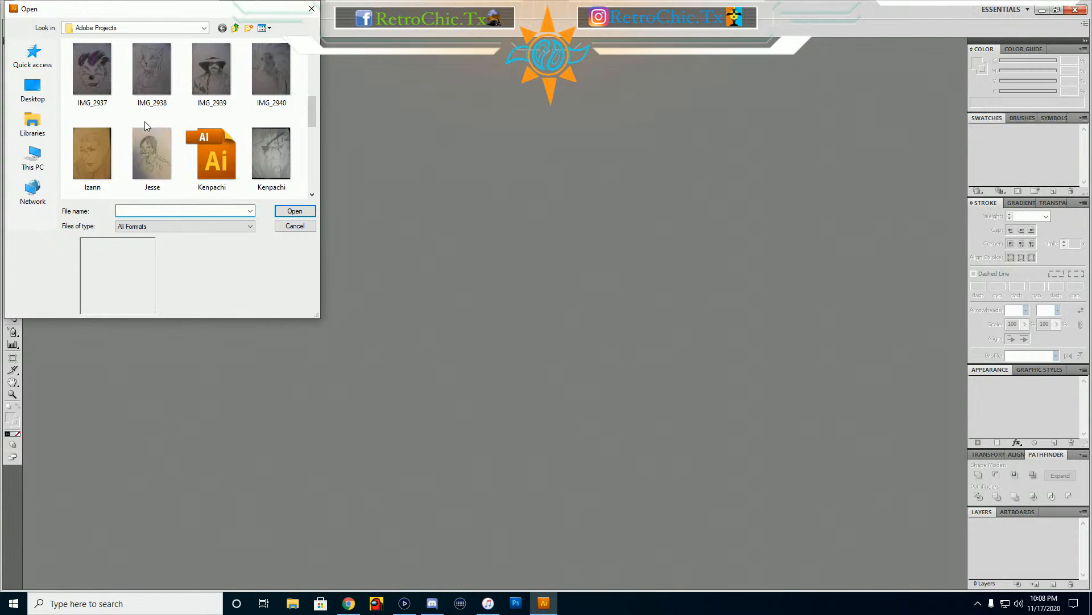
pyautogui.click(215, 170)
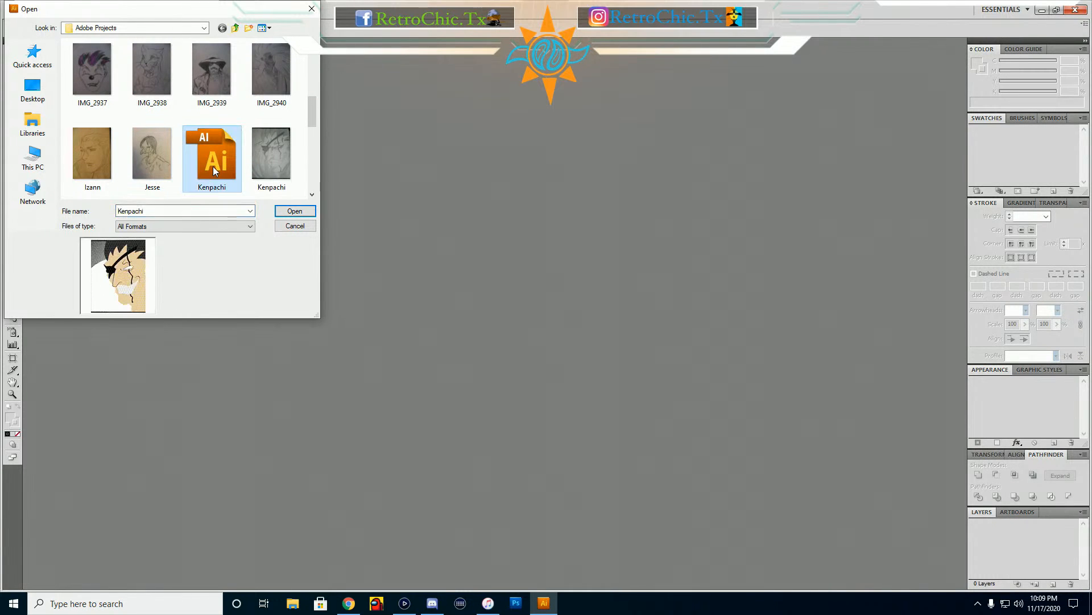
pyautogui.click(291, 210)
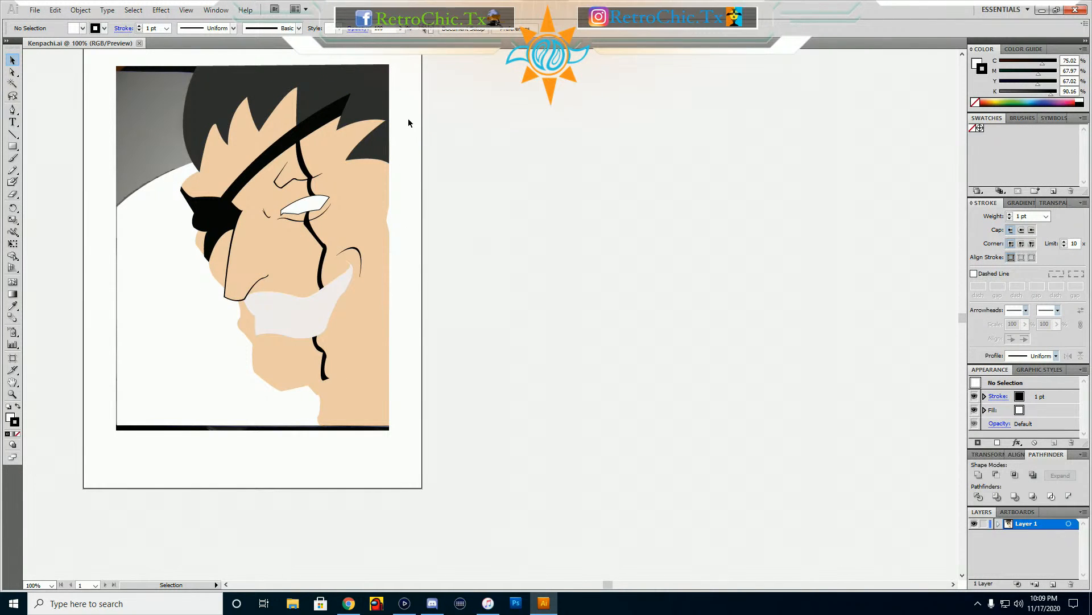
# Swap fill and stroke on the tan face and neck shapes so only tan outlines remain
pyautogui.moveTo(406, 93); pyautogui.dragTo(92, 376)
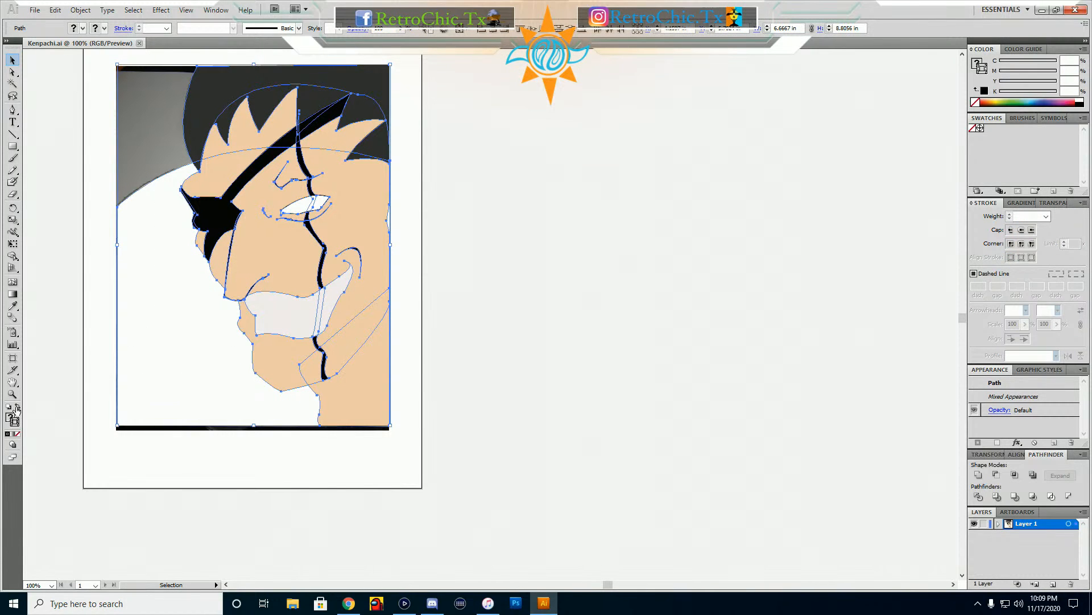
pyautogui.click(61, 392)
pyautogui.click(310, 258)
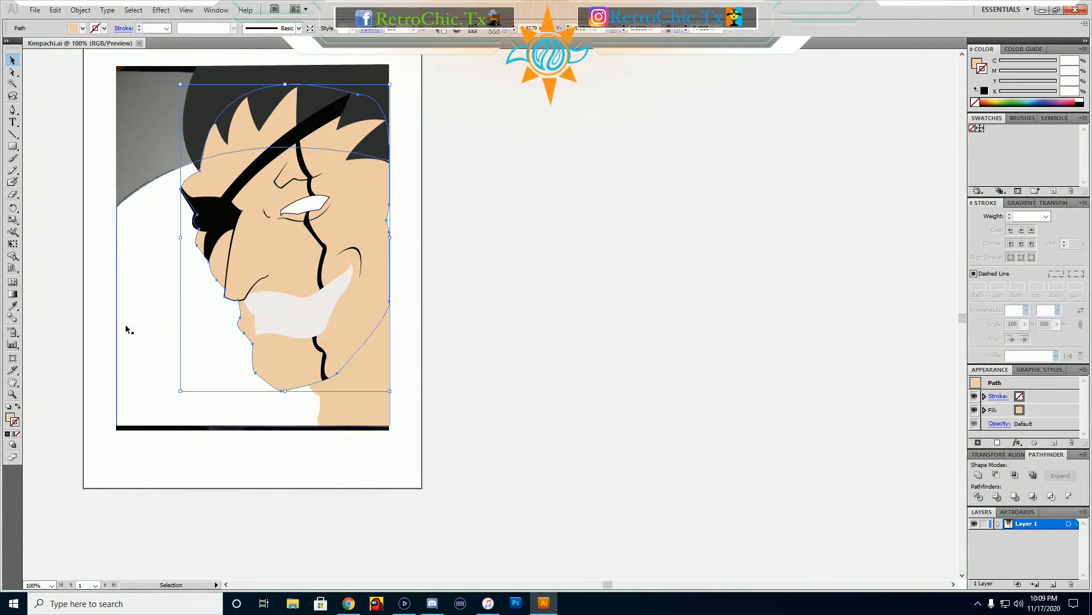
pyautogui.click(18, 405)
pyautogui.click(341, 350)
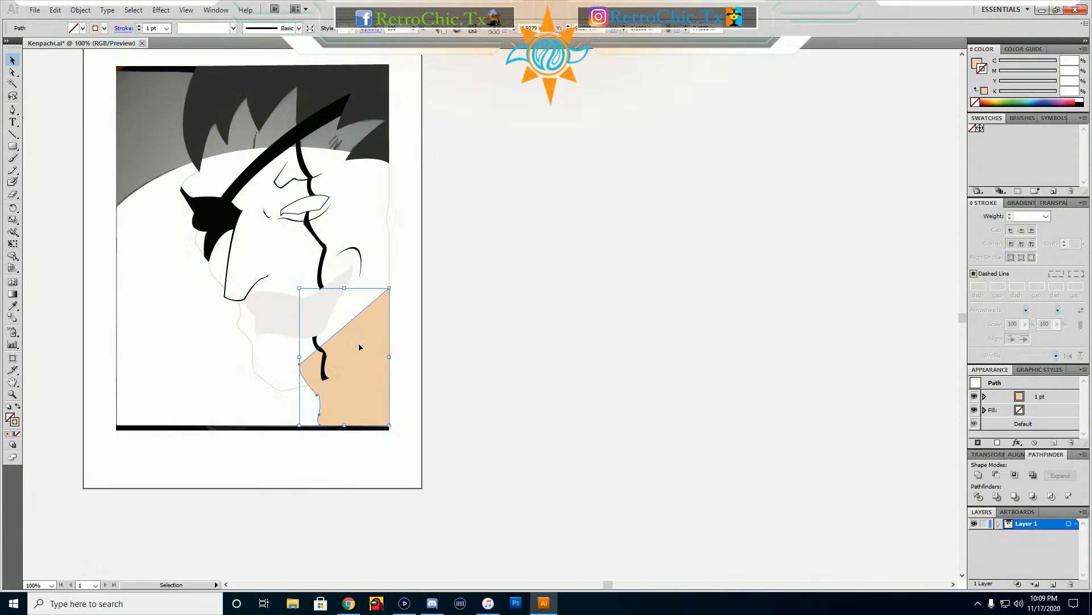
pyautogui.click(17, 406)
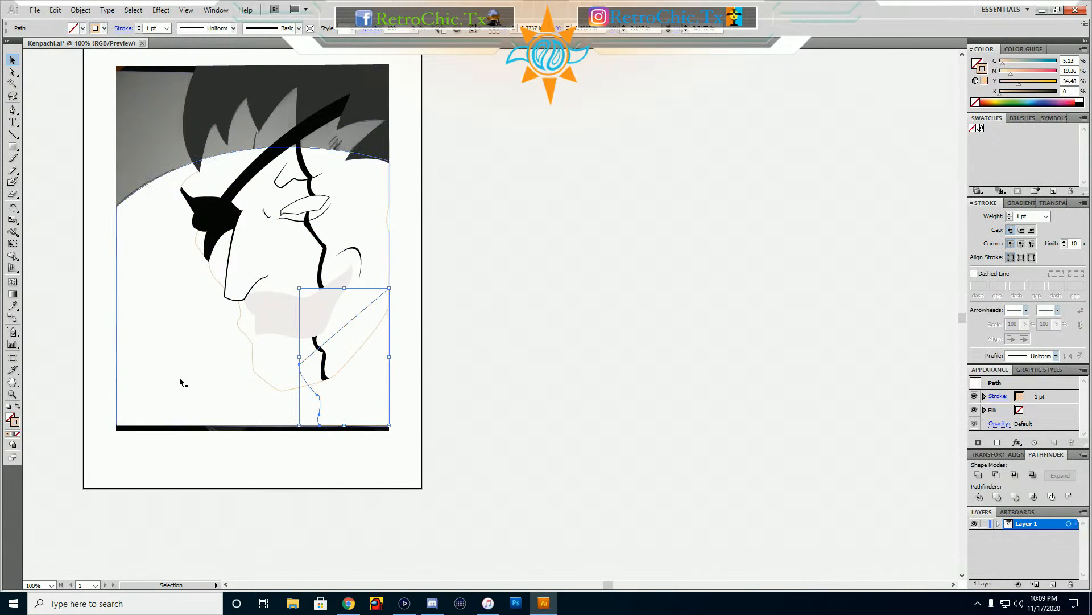
# Swap fill and stroke on the large white shape behind the face and on the pale grin shape to leave outlines
pyautogui.click(225, 333)
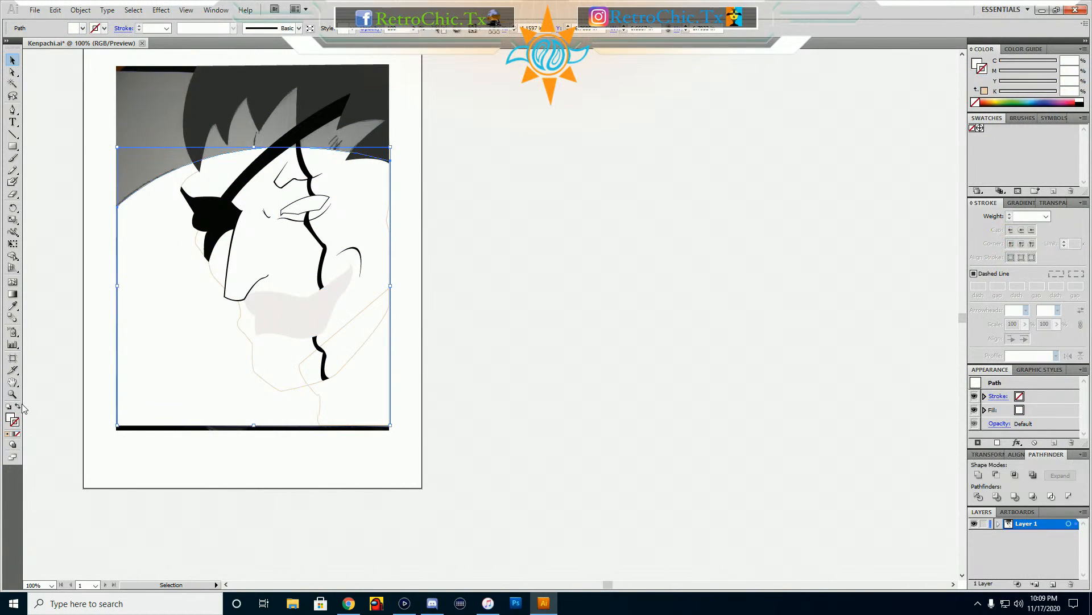
pyautogui.click(18, 405)
pyautogui.click(309, 304)
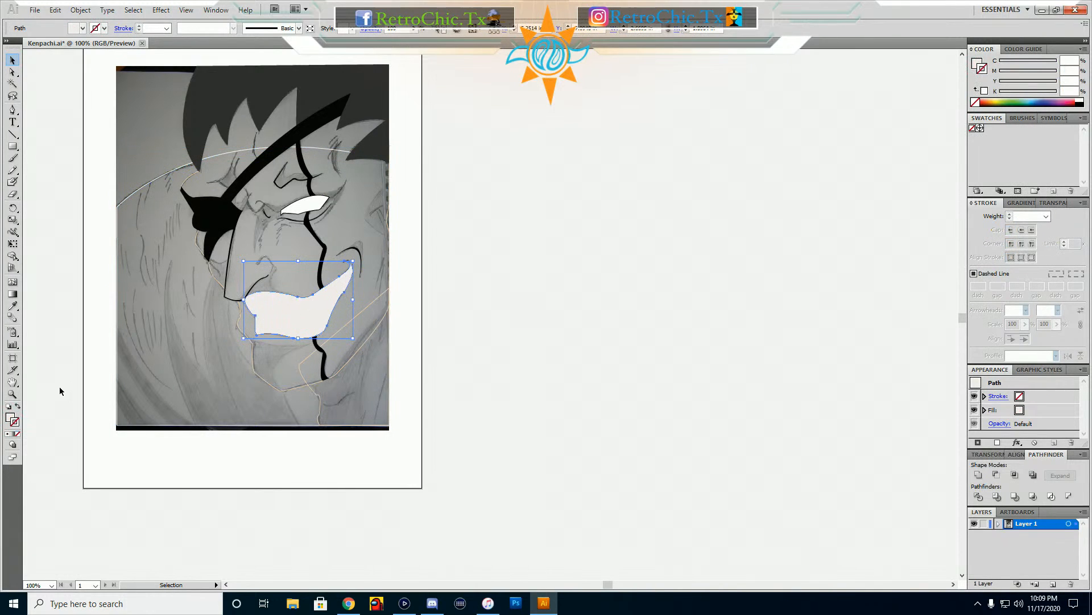
pyautogui.click(17, 405)
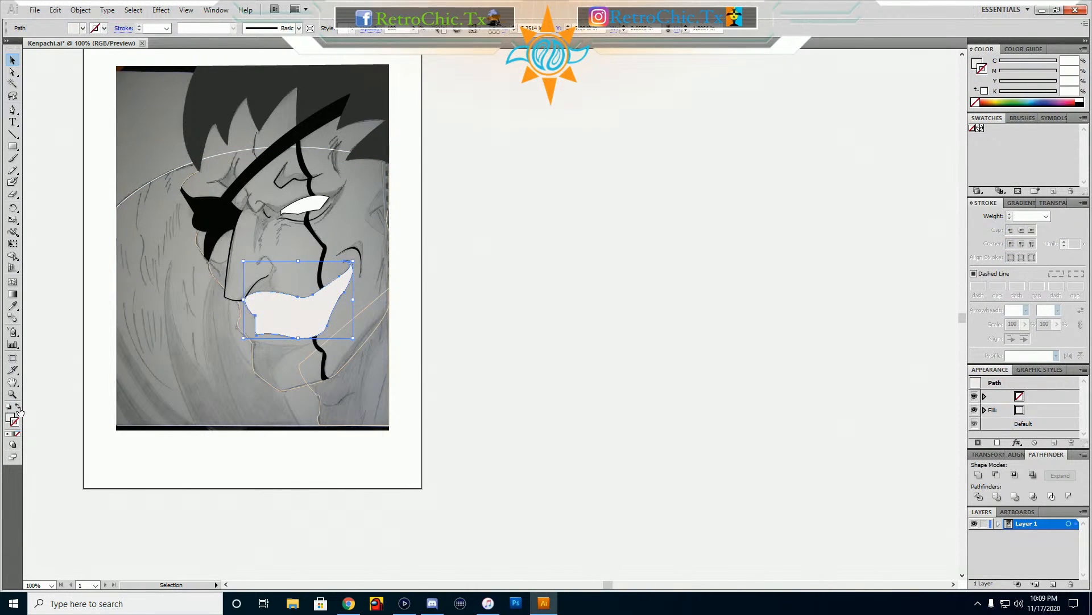
# Swap fill and stroke on the black eyepatch and on the white eye shape
pyautogui.click(227, 220)
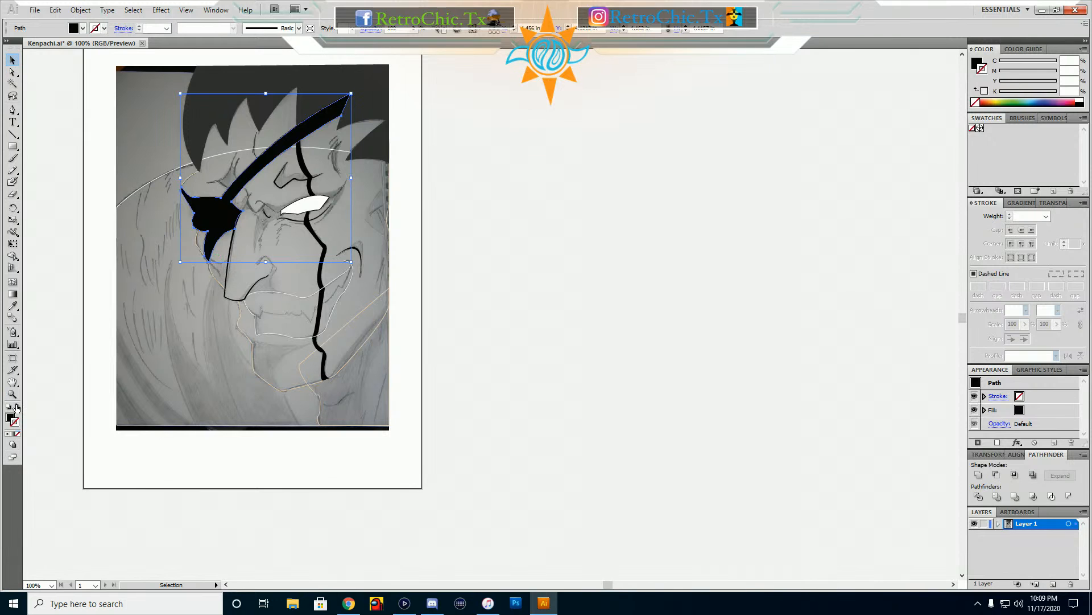
pyautogui.click(17, 405)
pyautogui.click(308, 208)
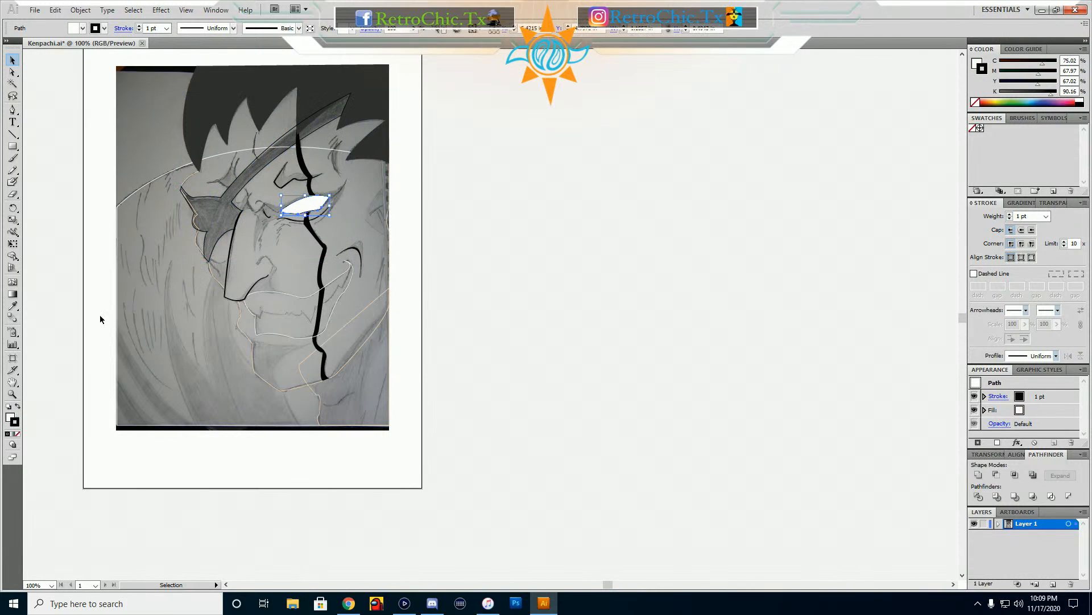
pyautogui.click(18, 406)
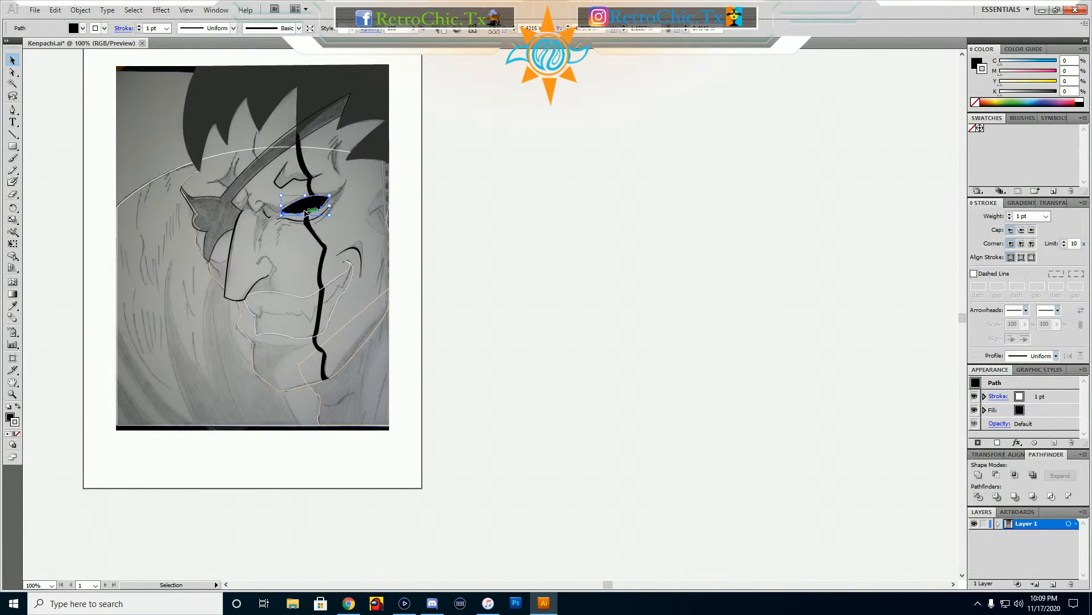
# Remove the stroke from the white eye shape and swap fill and stroke to leave only a white outline
pyautogui.click(17, 406)
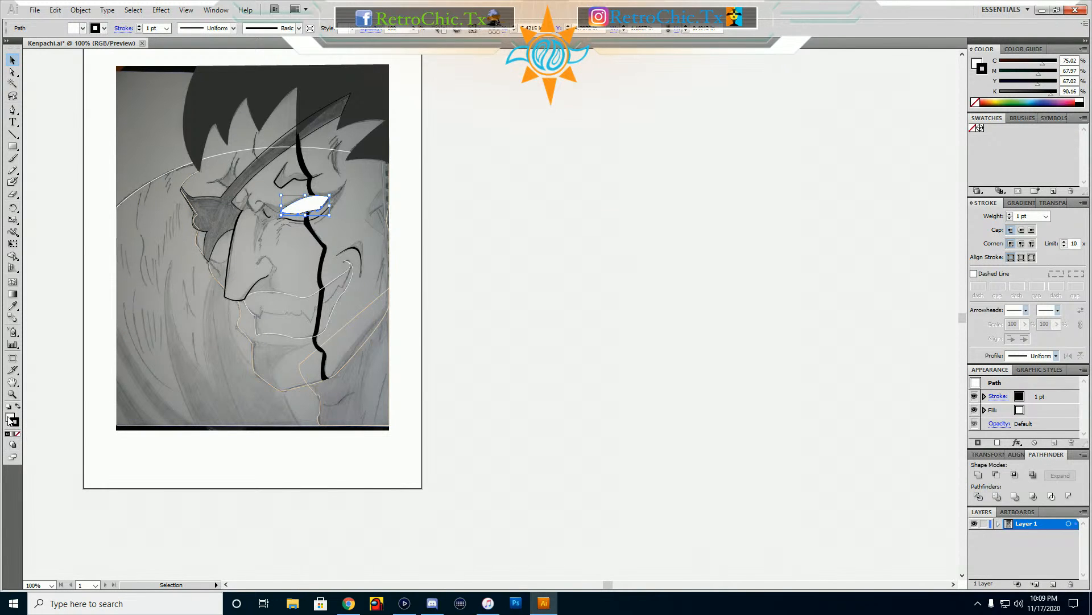
pyautogui.click(8, 416)
pyautogui.click(17, 423)
pyautogui.click(18, 433)
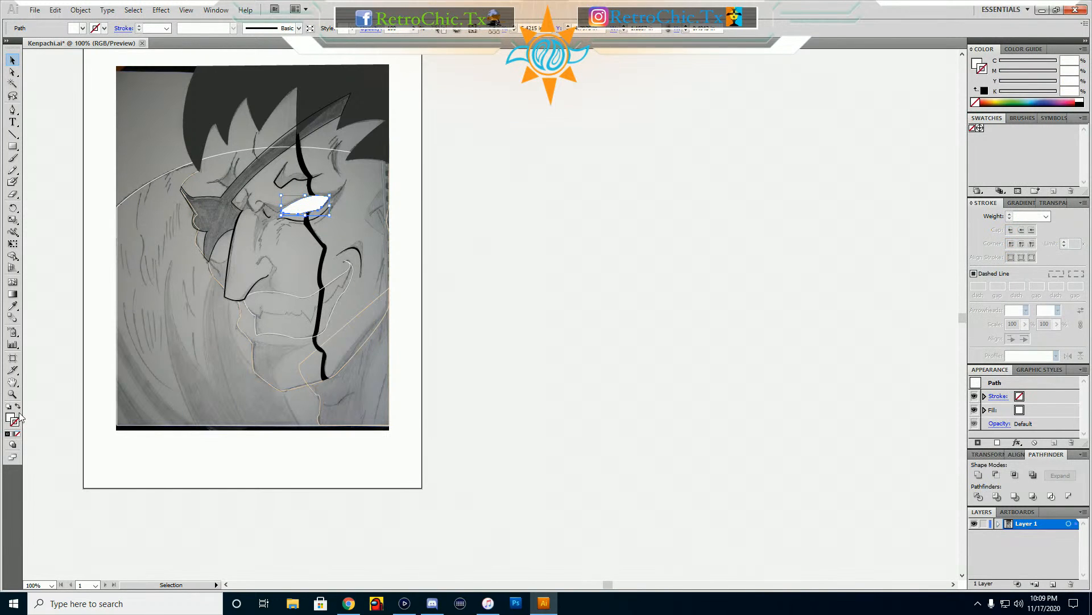
pyautogui.click(17, 408)
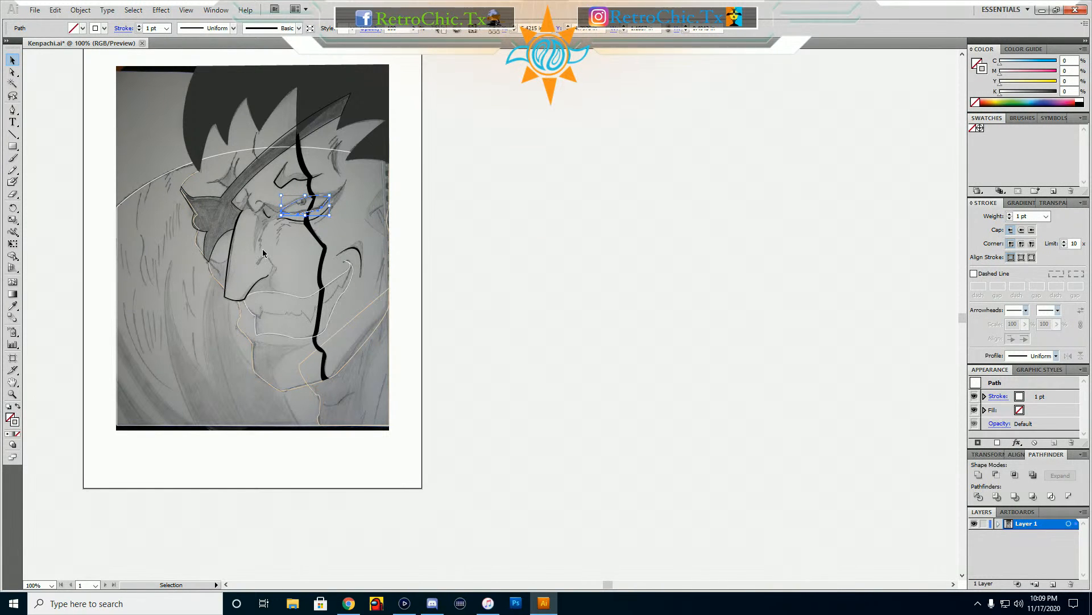
# Swap fill and stroke on the dark grey hair shape so only its outline remains
pyautogui.click(227, 108)
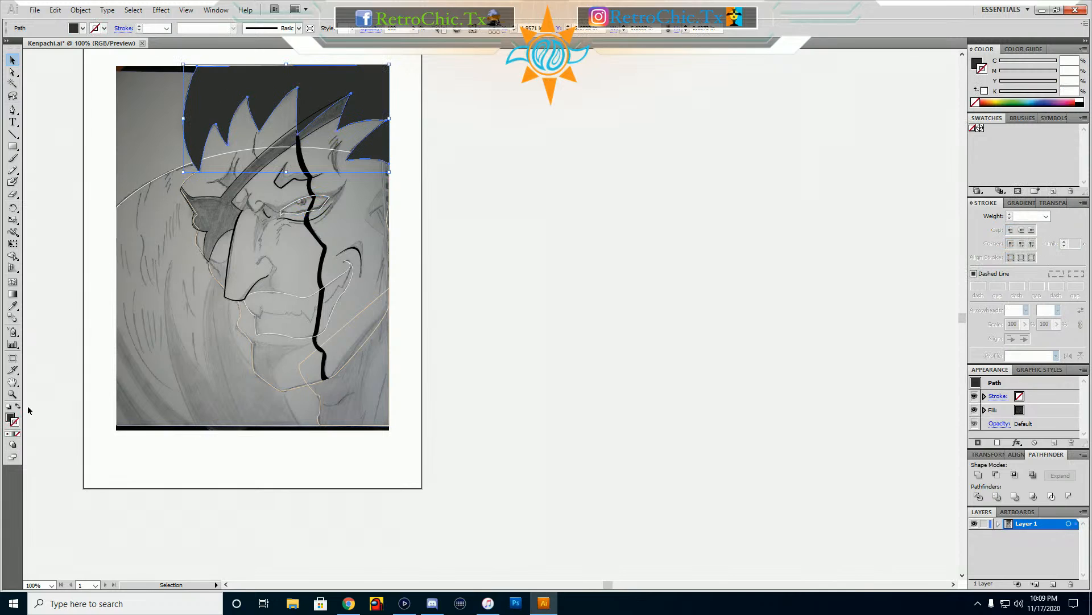
pyautogui.click(17, 407)
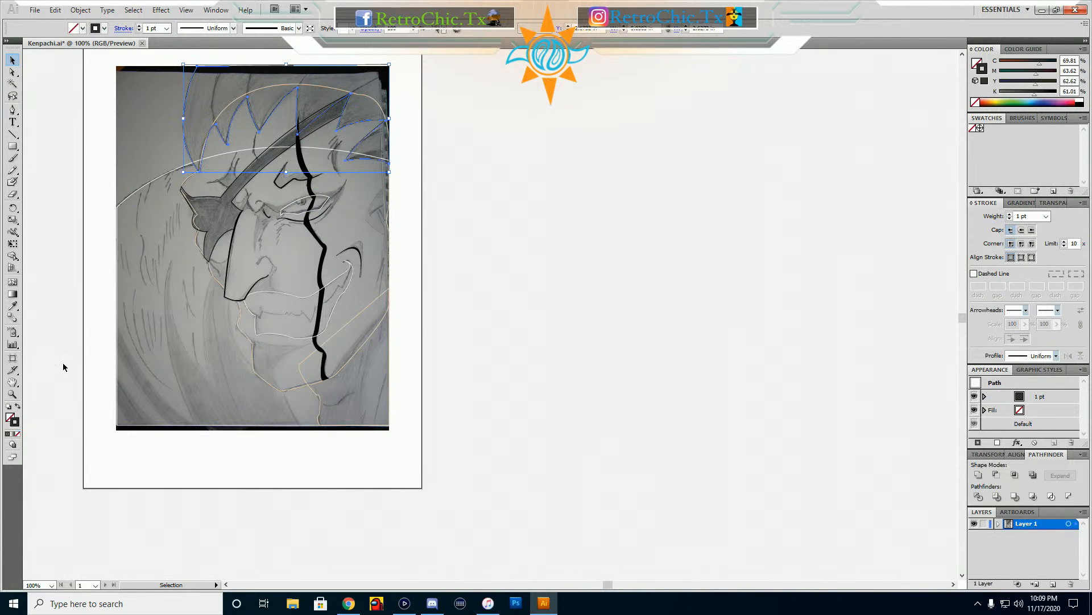
pyautogui.click(551, 307)
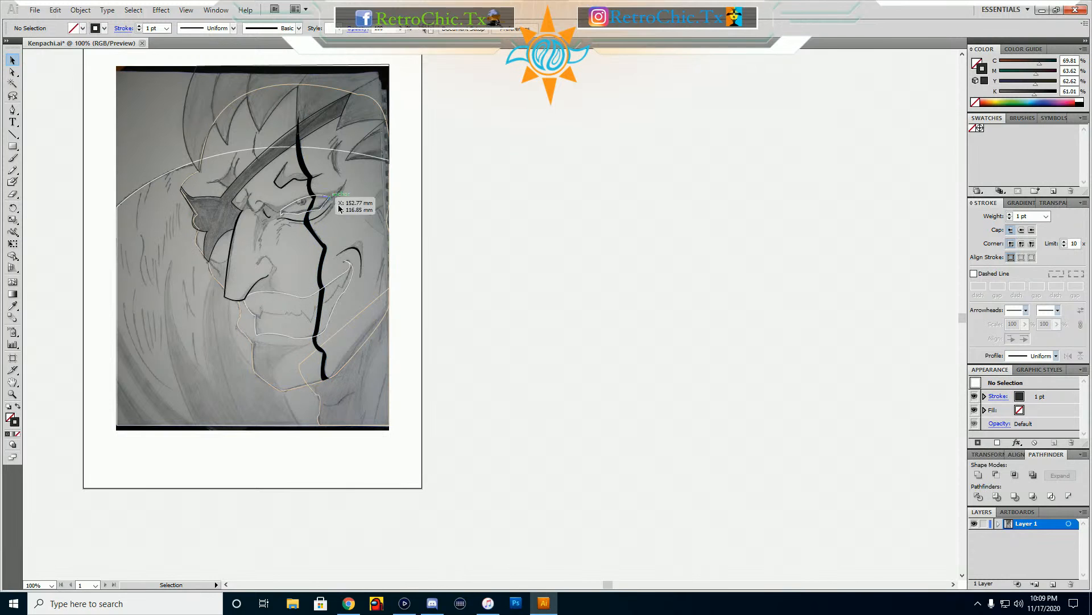
# Swap fill and stroke on the long black scar running down the face, and deselect it
pyautogui.click(323, 249)
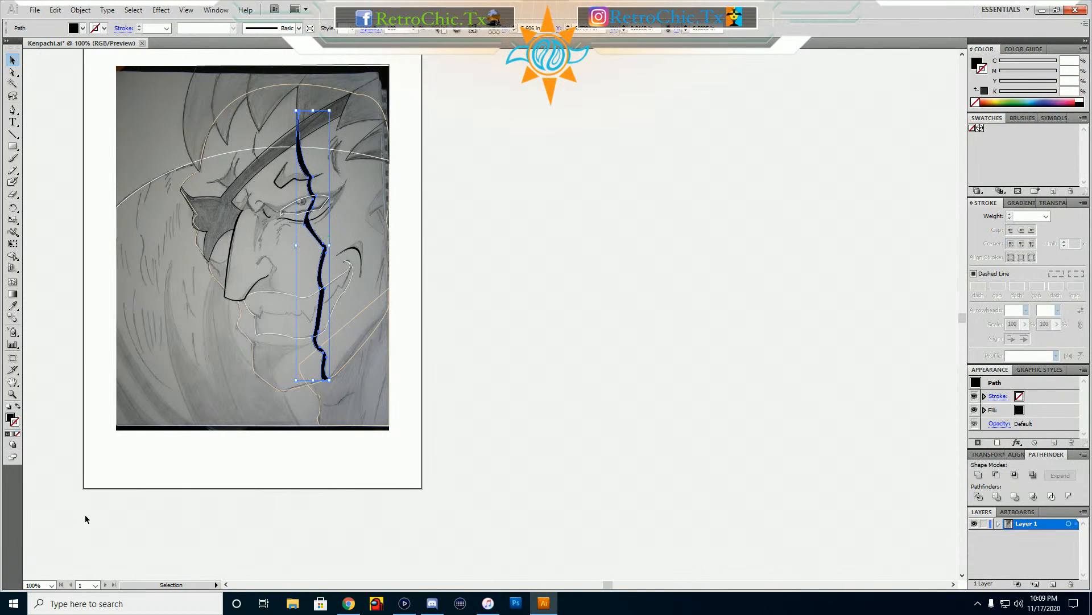
pyautogui.click(18, 405)
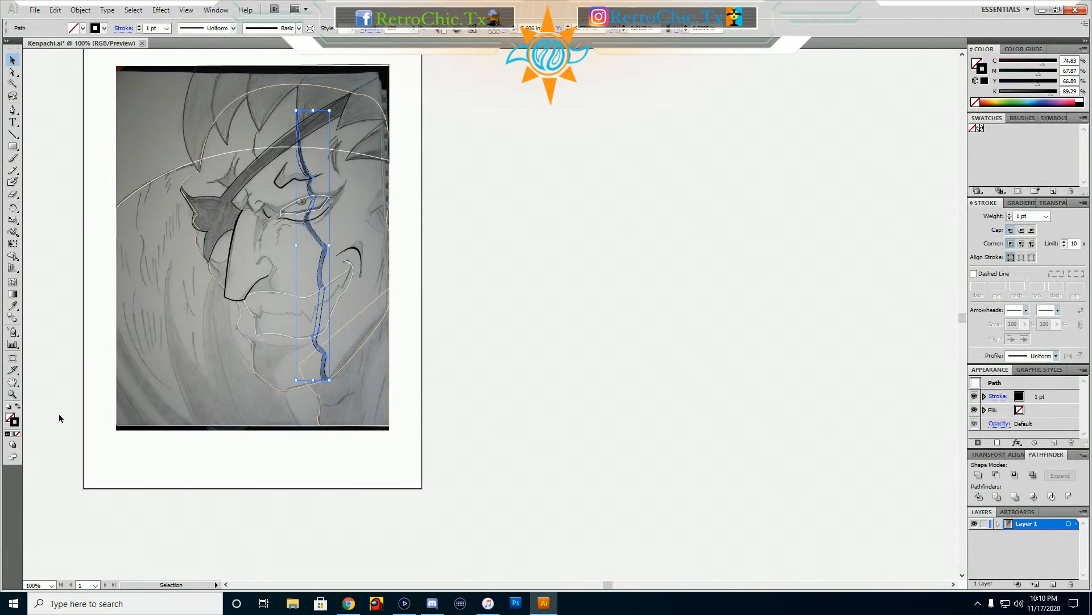
pyautogui.click(69, 397)
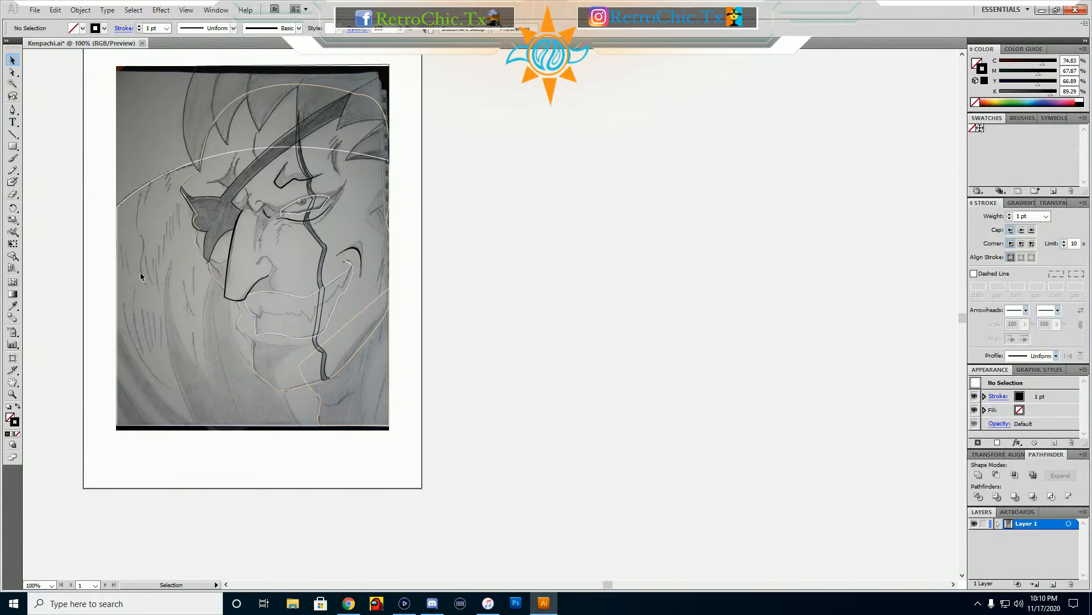
# Undo all the fill and stroke swaps until every Kenpachi shape has its original solid colour
pyautogui.hotkey('ctrl', 'z')
pyautogui.hotkey('ctrl', 'z')
pyautogui.hotkey('ctrl', 'z')
pyautogui.hotkey('ctrl', 'z')
pyautogui.hotkey('ctrl', 'z')
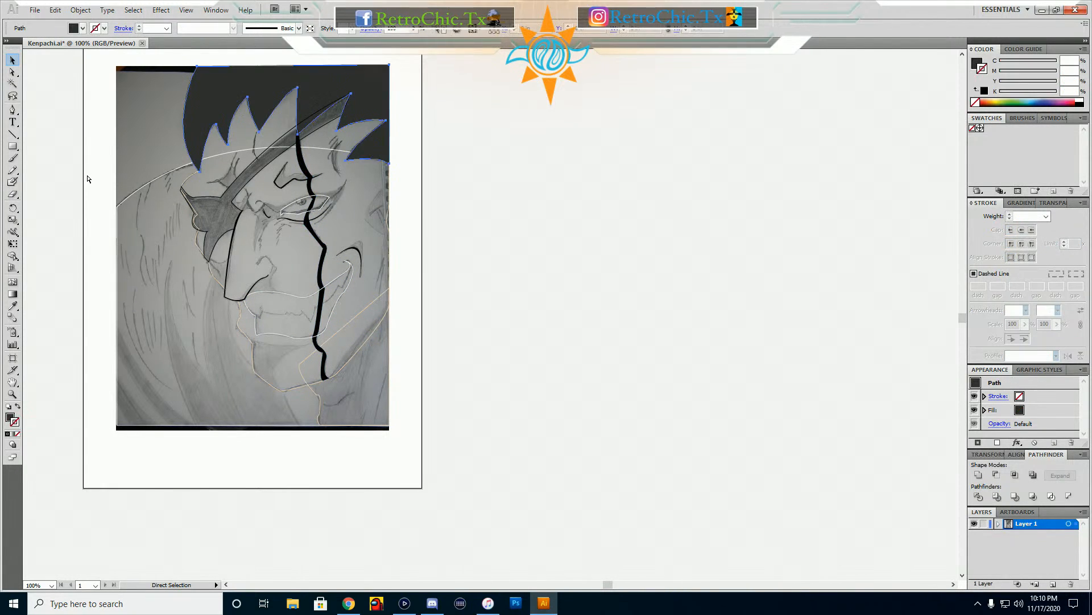
pyautogui.hotkey('ctrl', 'shift', 'z')
pyautogui.hotkey('ctrl', 'shift', 'z')
pyautogui.hotkey('ctrl', 'shift', 'z')
pyautogui.hotkey('ctrl', 'shift', 'z')
pyautogui.hotkey('ctrl', 'shift', 'z')
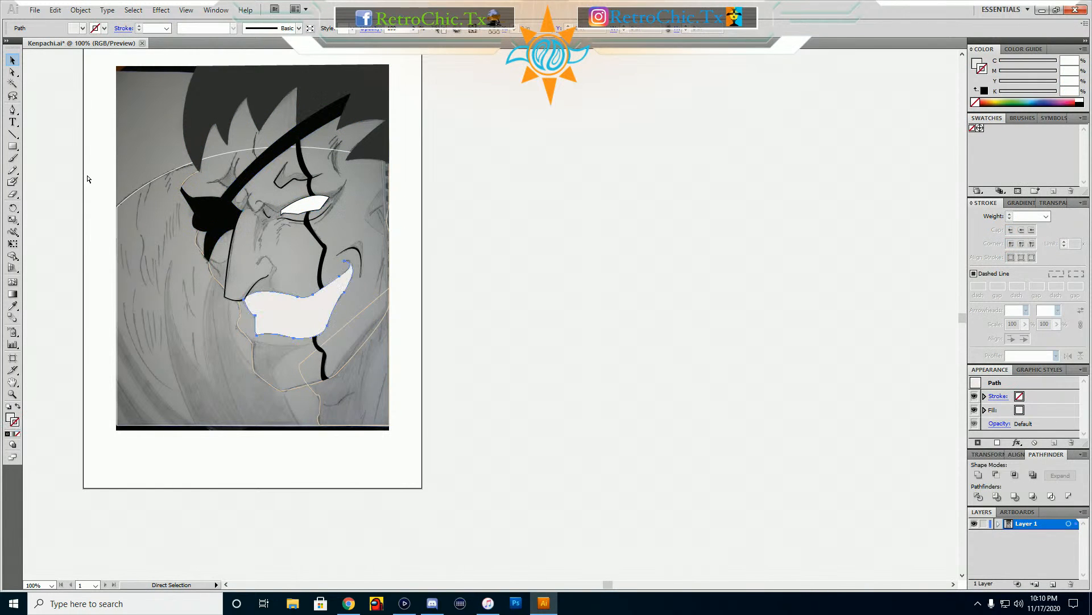
pyautogui.hotkey('ctrl', 'shift', 'z')
pyautogui.hotkey('ctrl', 'shift', 'z')
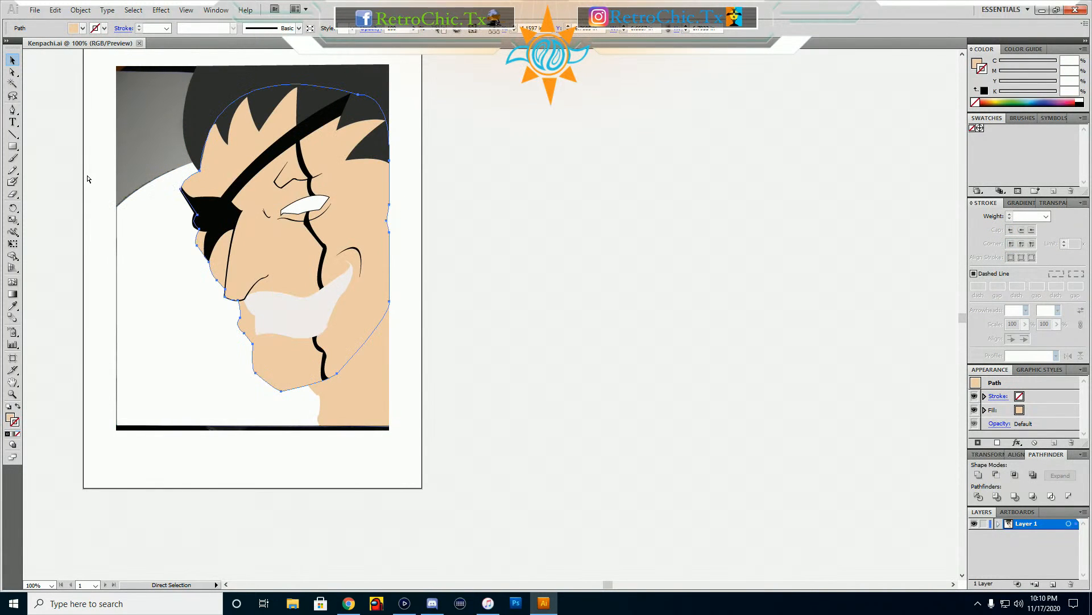
# Move all the coloured Kenpachi shapes off the pencil sketch to sit beside it, and undo the move
pyautogui.click(440, 221)
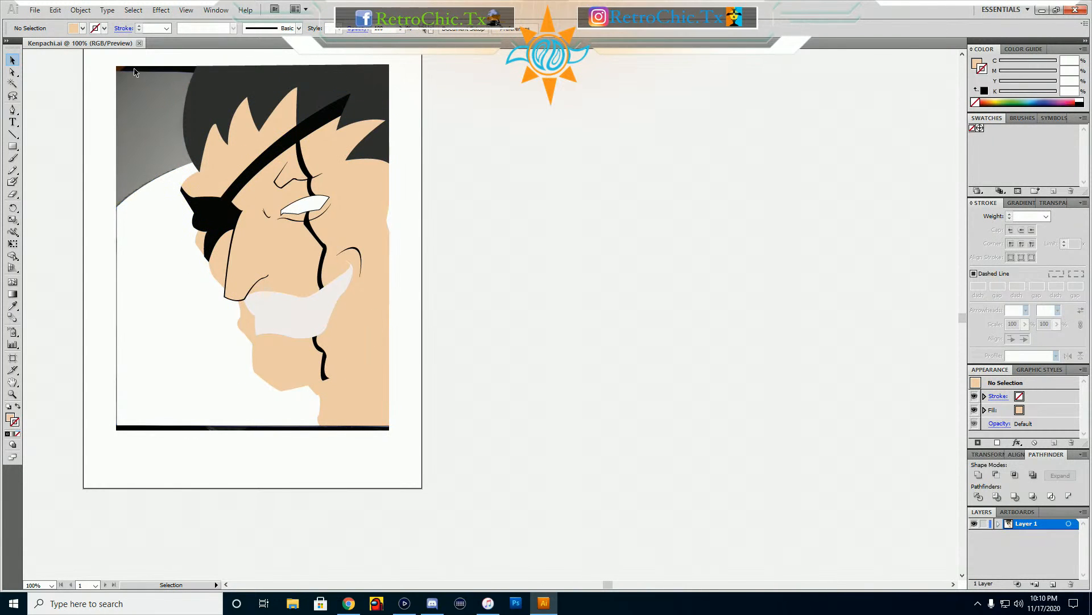
pyautogui.moveTo(89, 76)
pyautogui.mouseDown()
pyautogui.moveTo(458, 312)
pyautogui.moveTo(597, 418)
pyautogui.mouseUp()
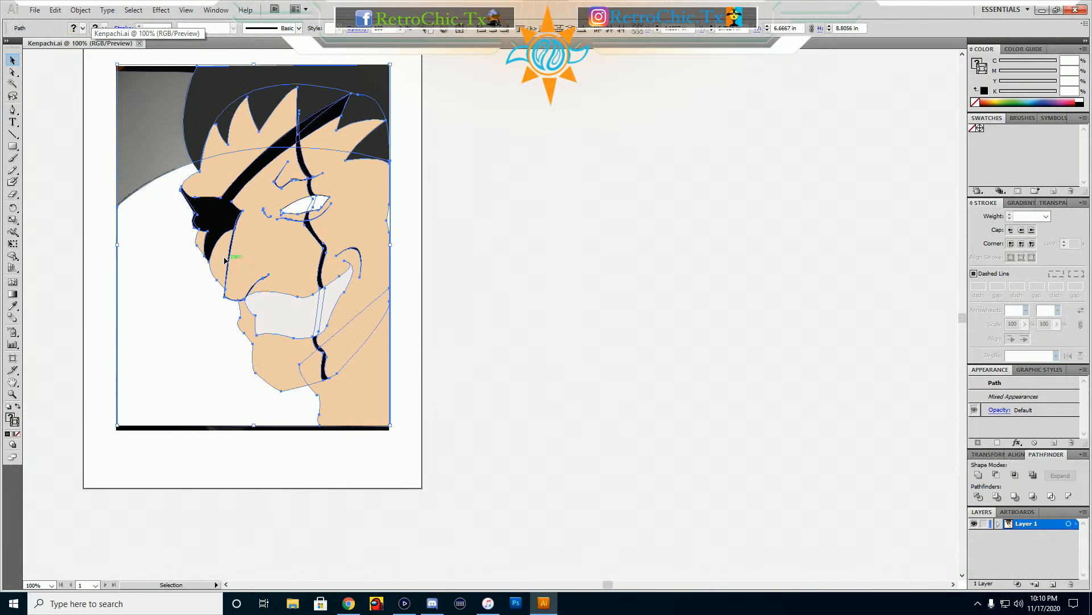
pyautogui.moveTo(177, 266); pyautogui.dragTo(458, 293)
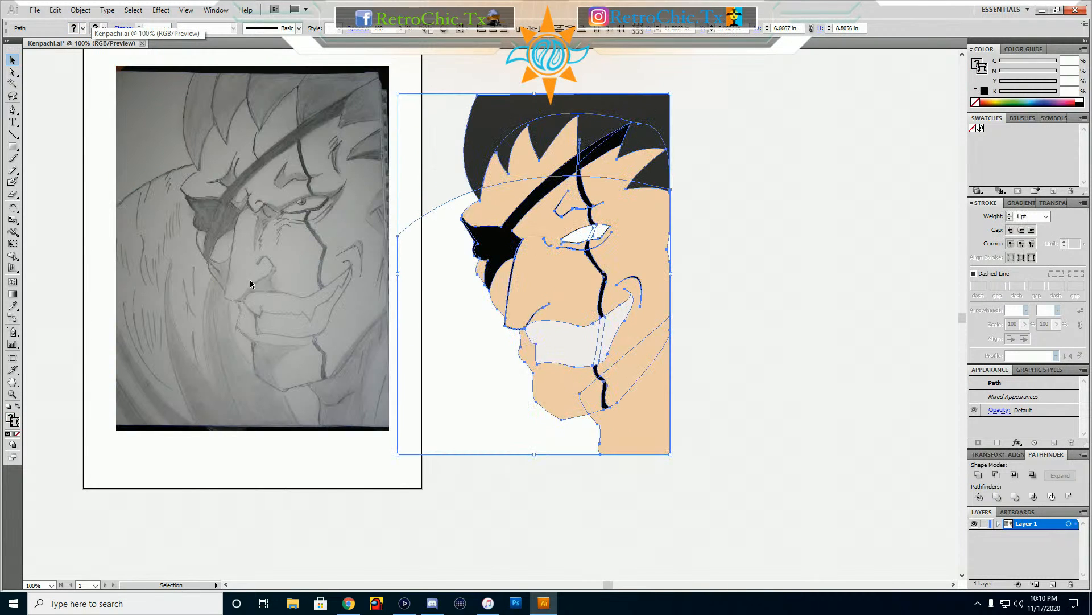
pyautogui.click(233, 302)
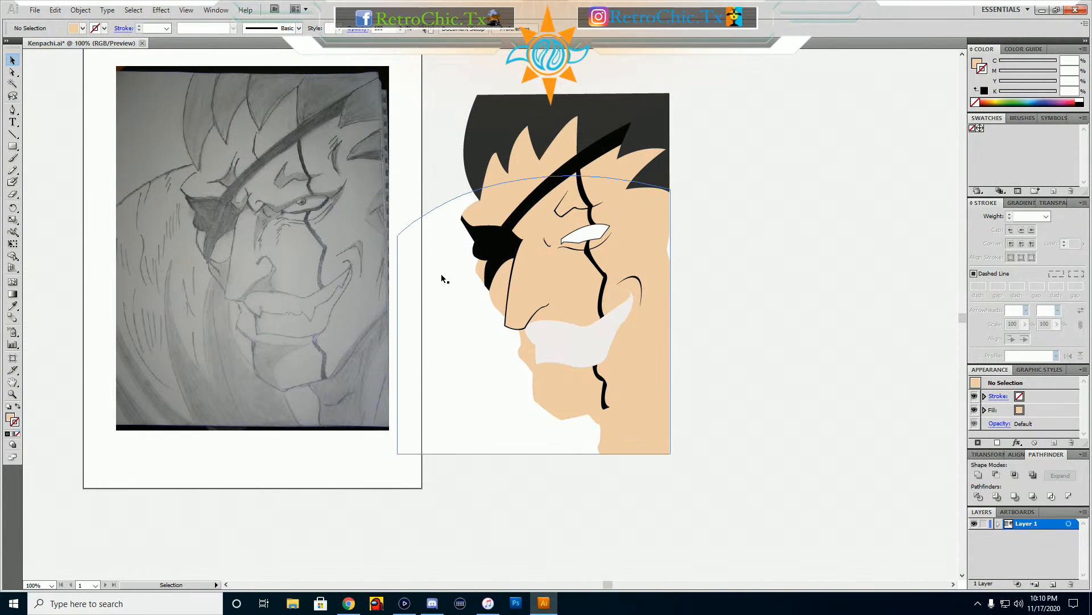
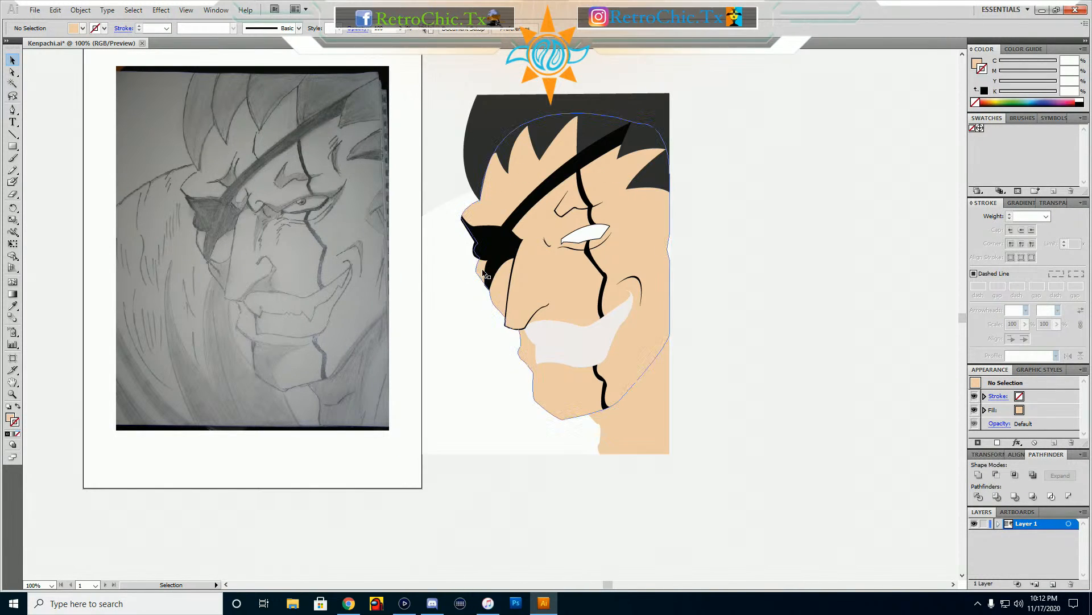
pyautogui.hotkey('ctrl', 'z')
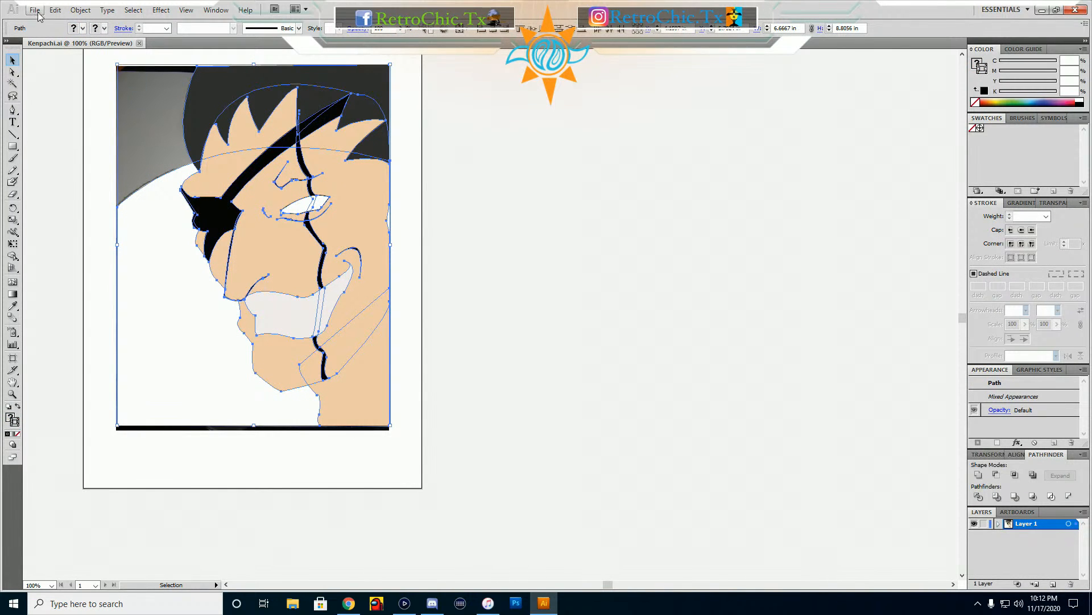
# Close the Kenpachi document and open the image IMG_2725 from the Adobe Projects folder
pyautogui.click(139, 43)
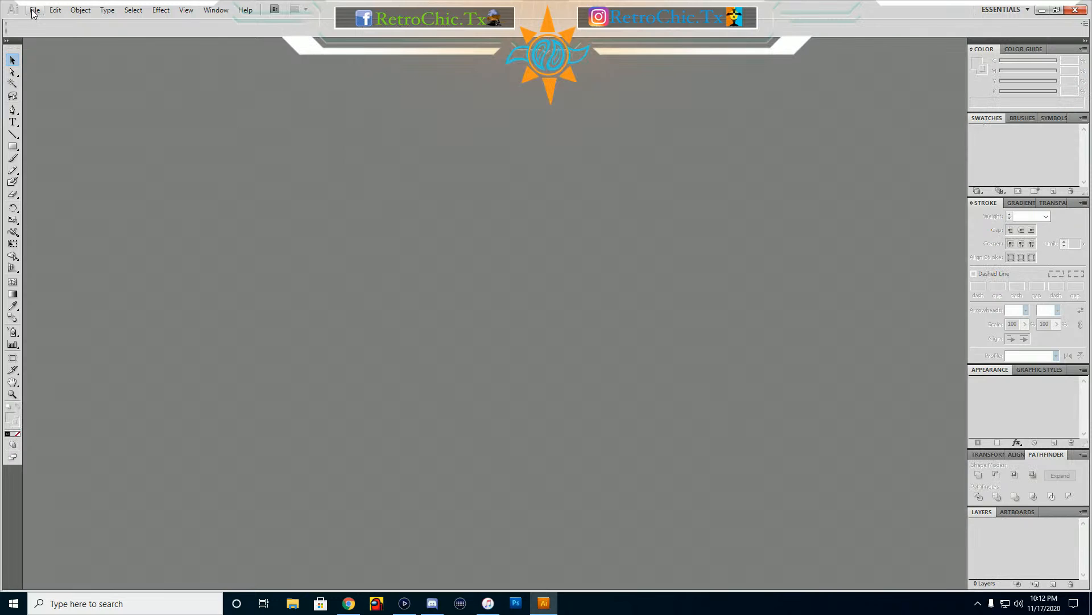
pyautogui.click(34, 10)
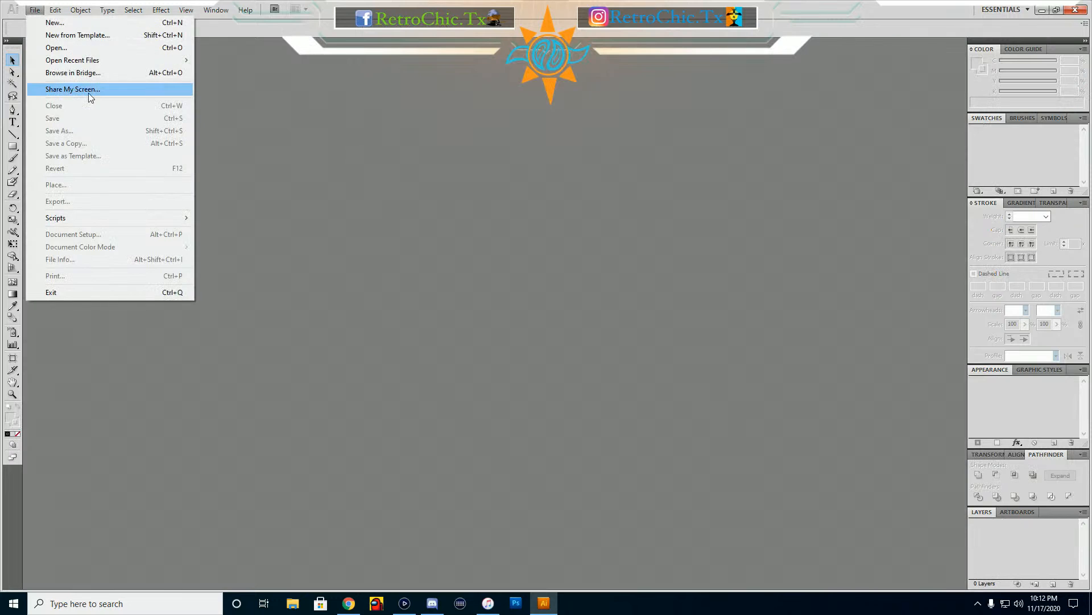
pyautogui.click(104, 49)
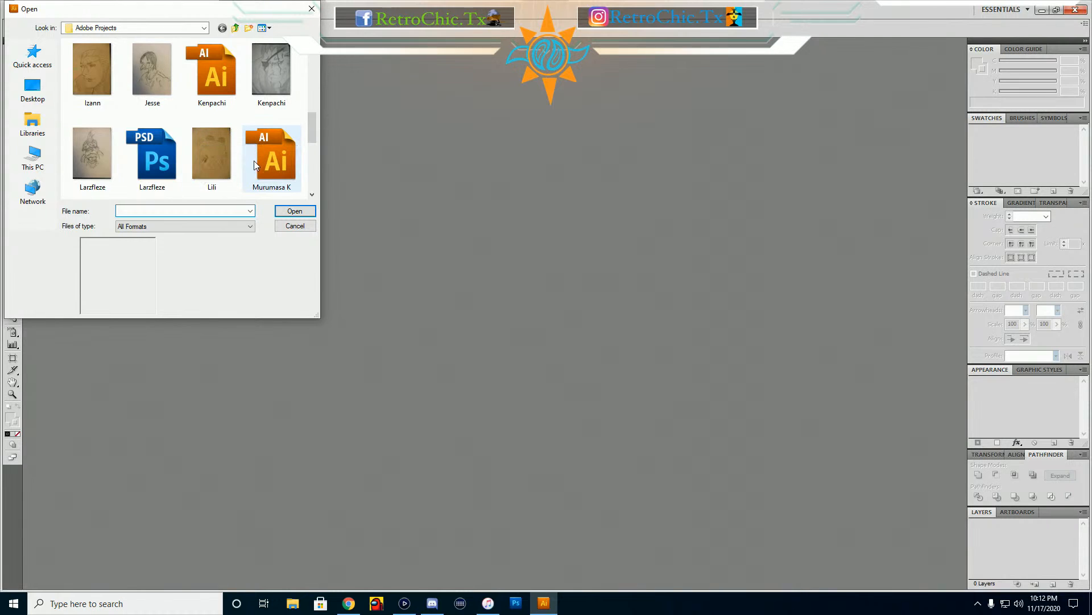
pyautogui.scroll(-1, 254, 162)
pyautogui.scroll(-2, 254, 165)
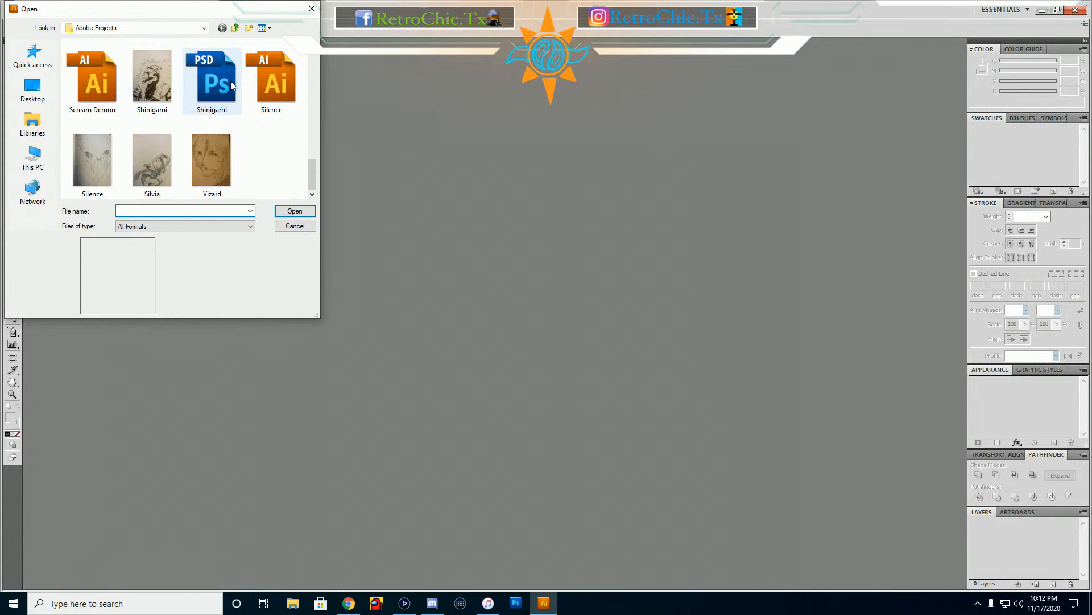
pyautogui.scroll(1, 182, 127)
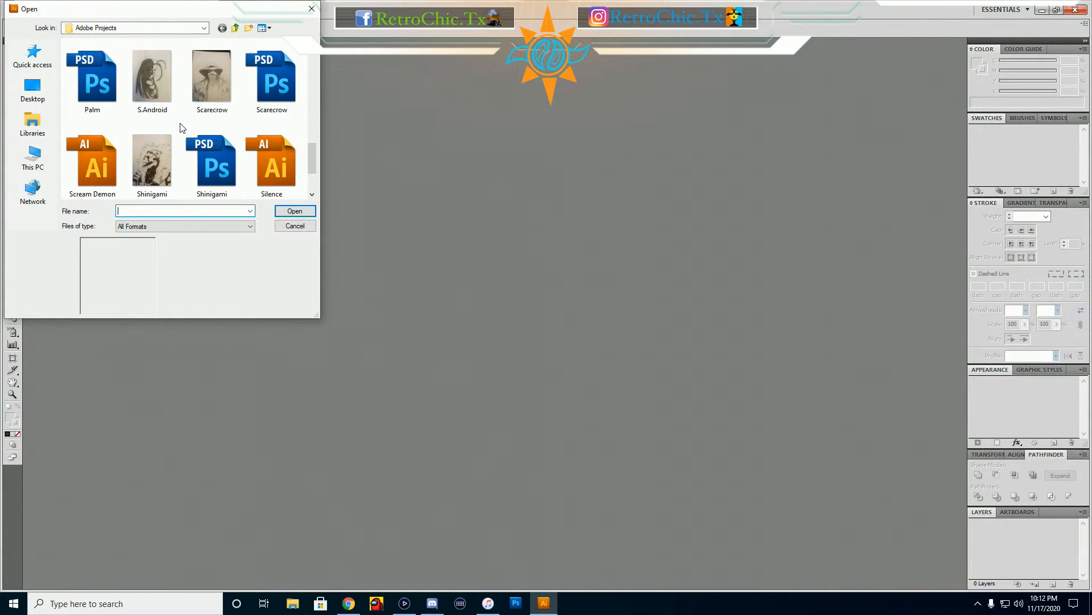
pyautogui.scroll(1, 182, 128)
pyautogui.scroll(1, 182, 127)
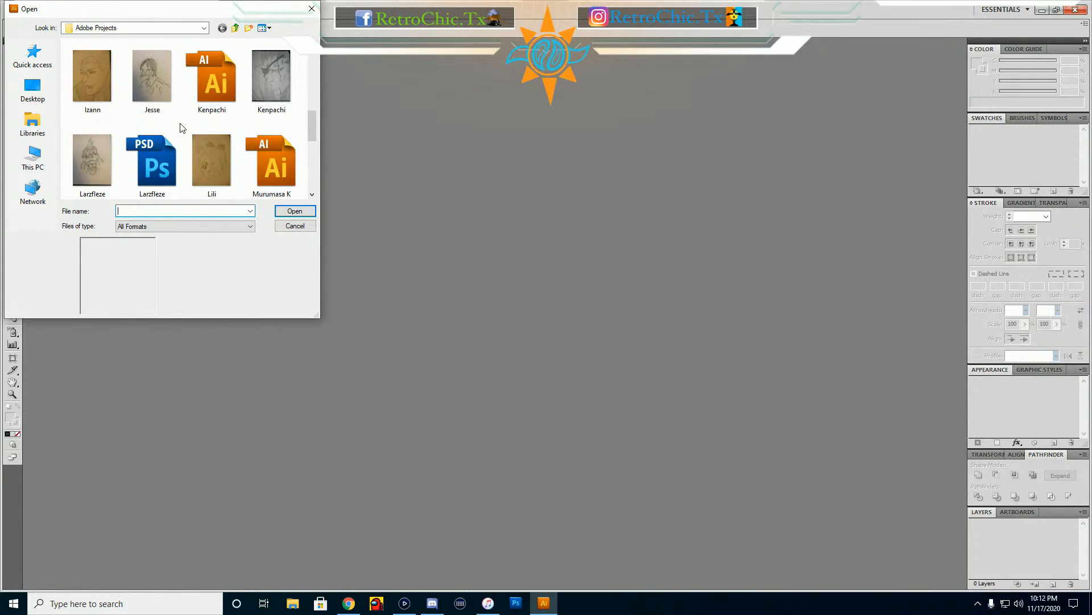
pyautogui.scroll(2, 182, 127)
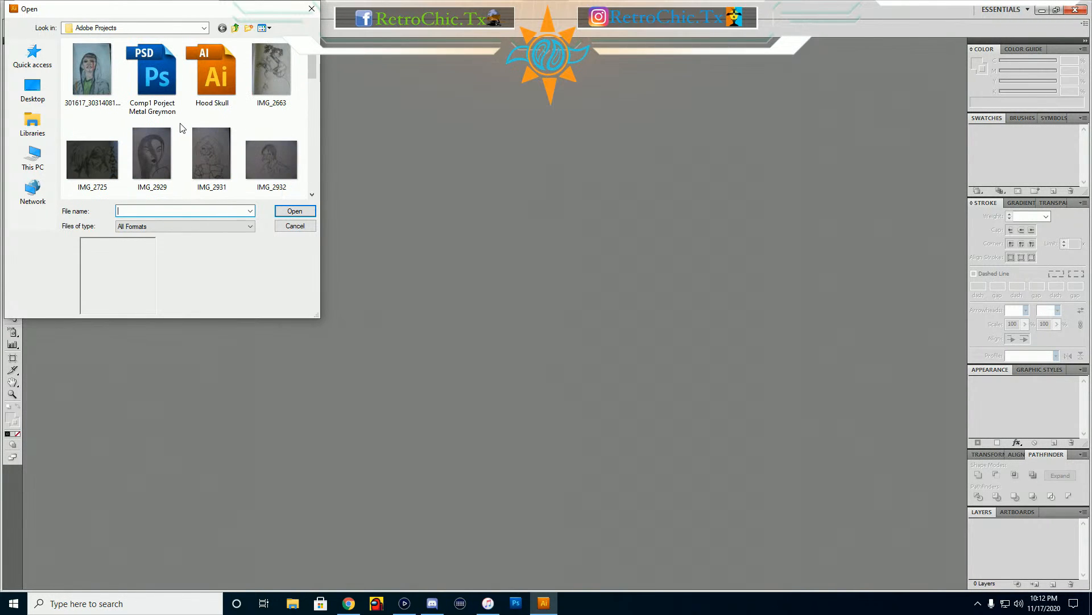
pyautogui.click(88, 143)
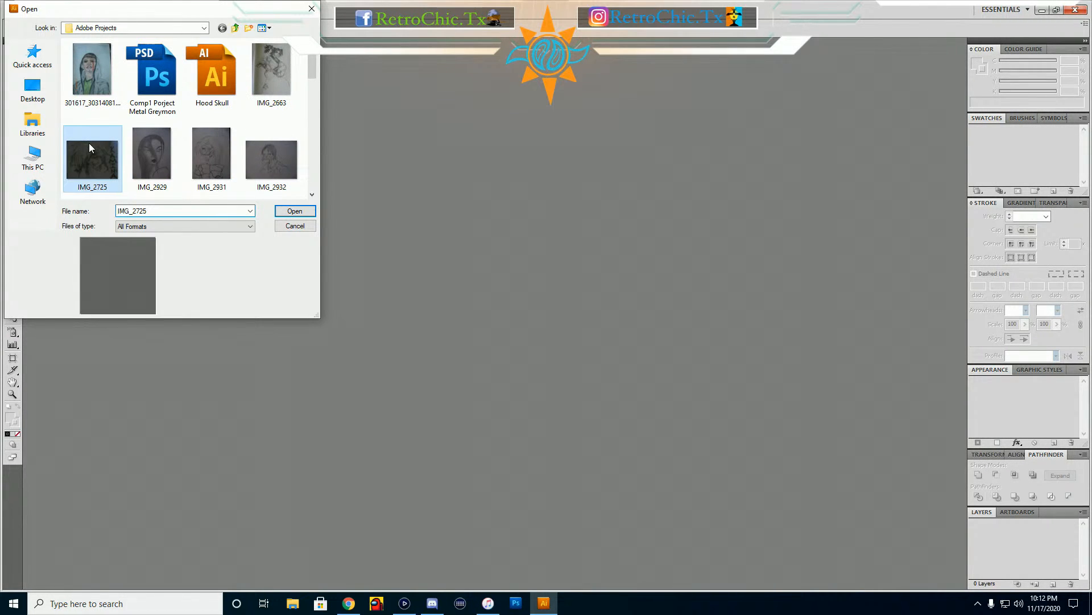
pyautogui.click(282, 211)
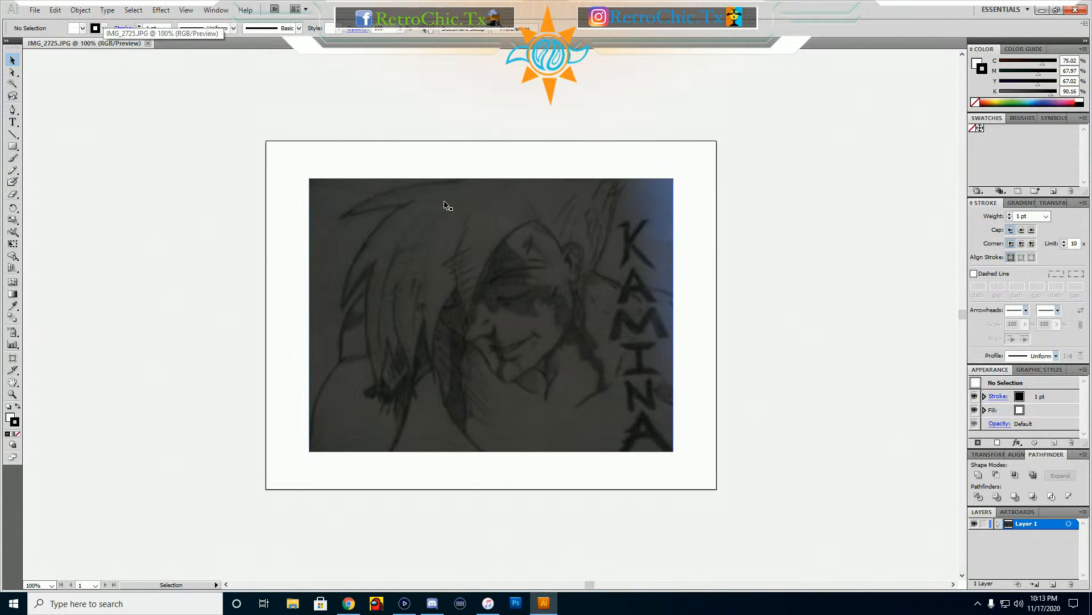
# Close IMG_2725 and open the coloured hooded-figure drawing, the JPG whose name begins with 301617, from Adobe Projects
pyautogui.click(148, 43)
pyautogui.click(35, 10)
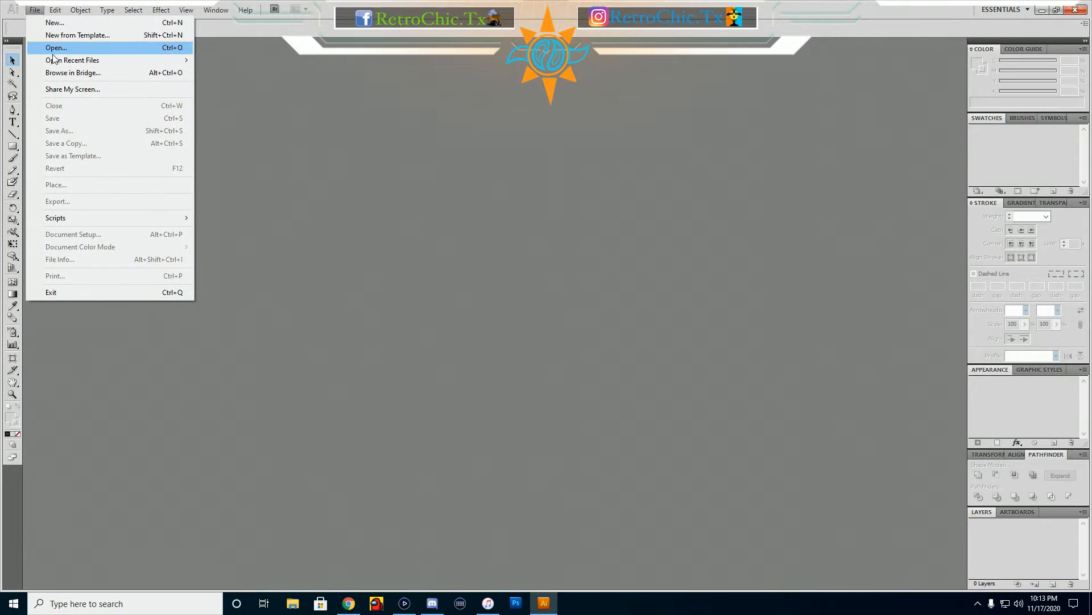
pyautogui.click(57, 48)
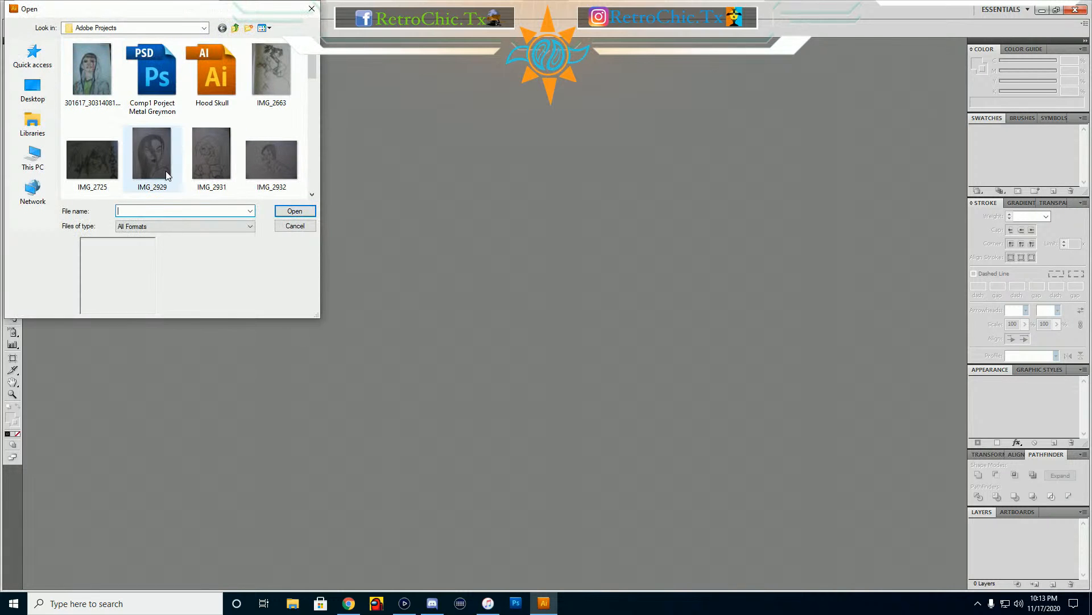
pyautogui.scroll(1, 239, 124)
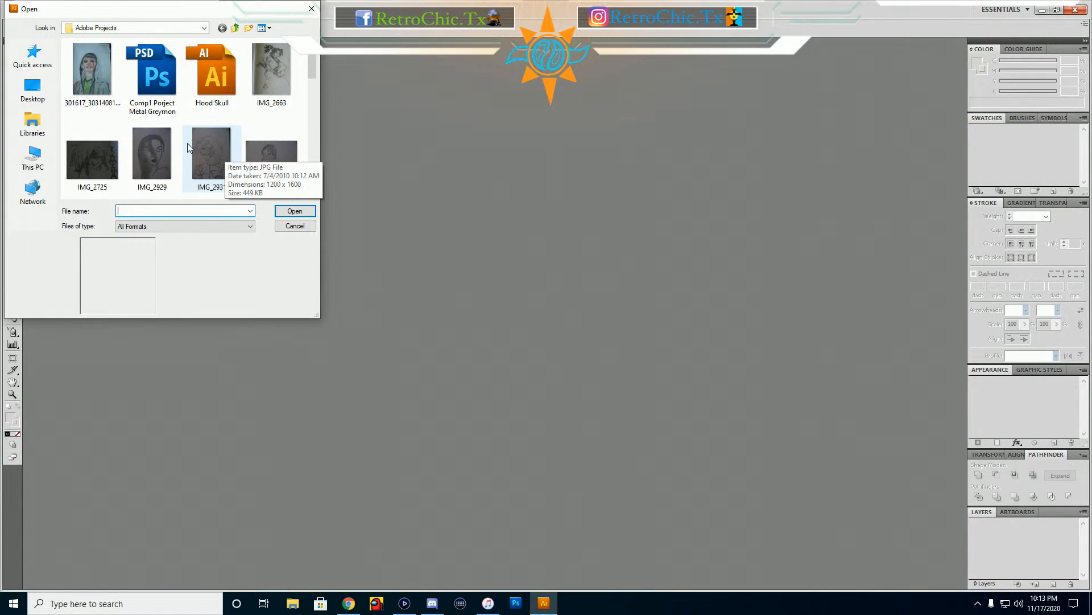
pyautogui.click(92, 72)
pyautogui.click(292, 211)
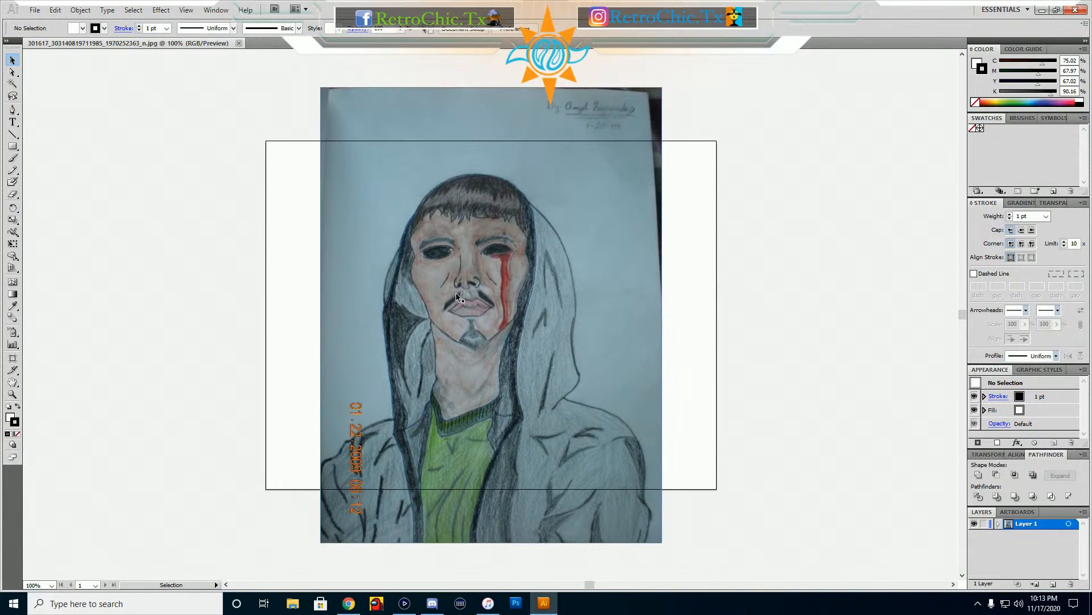
# Close the hooded-figure drawing and look through the Adobe Projects folder for another file to open
pyautogui.click(239, 43)
pyautogui.click(35, 10)
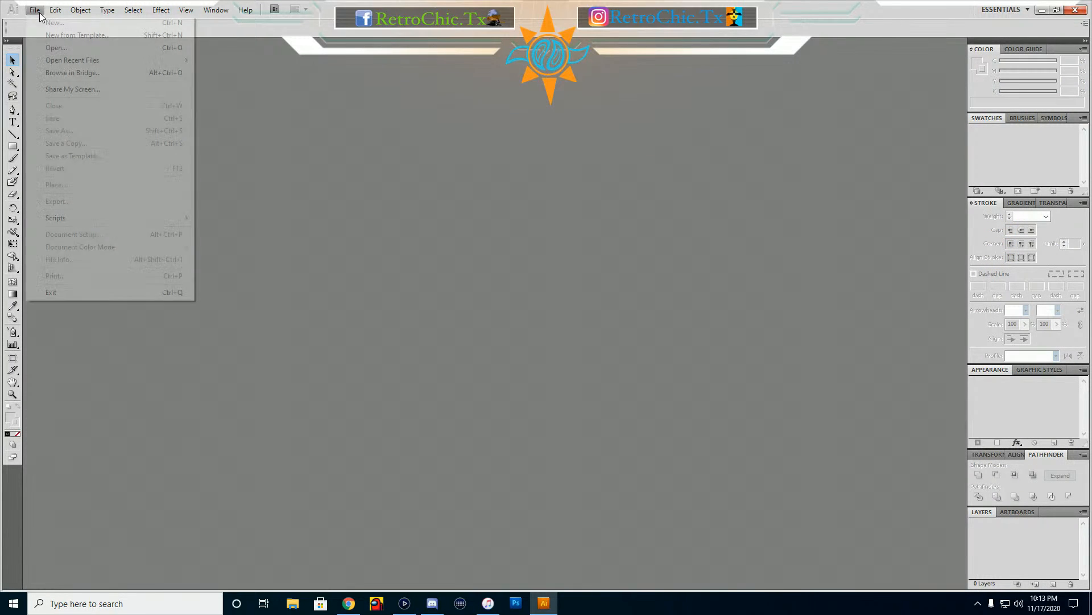
pyautogui.click(42, 47)
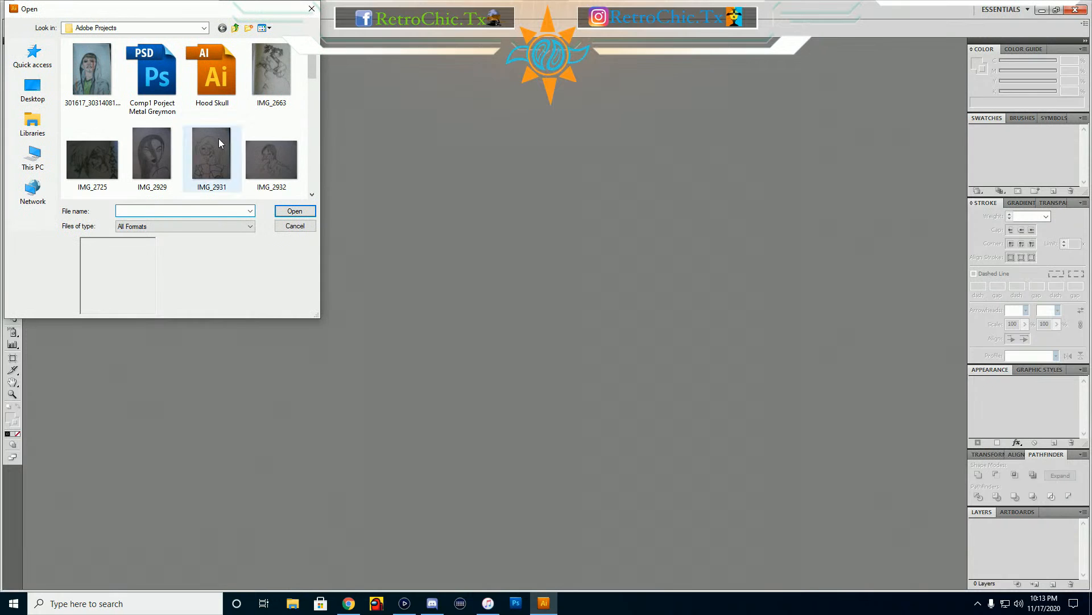
pyautogui.scroll(-1, 217, 142)
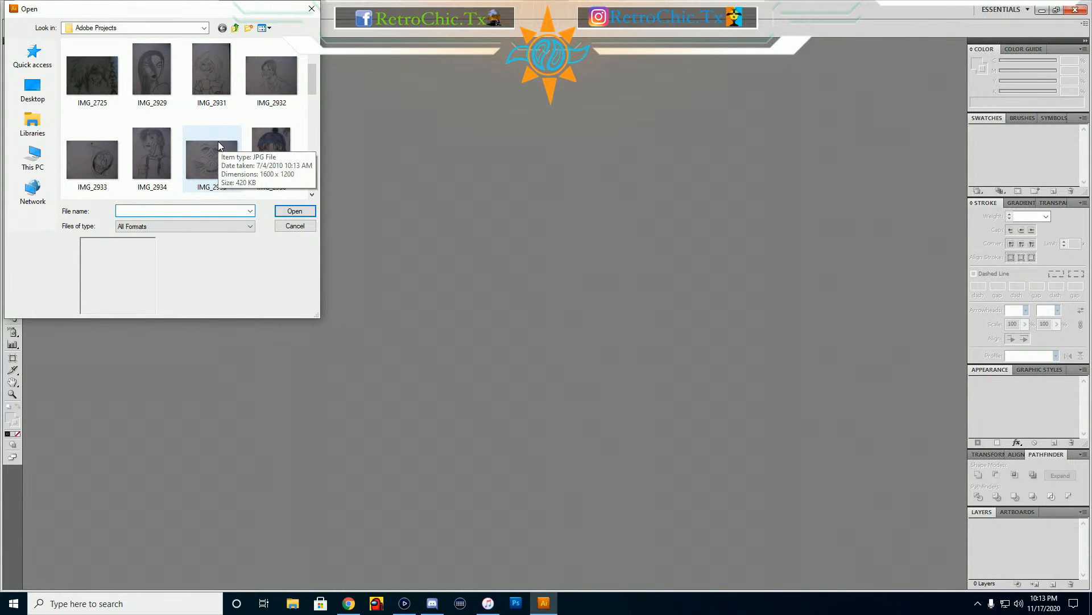
pyautogui.scroll(-2, 218, 145)
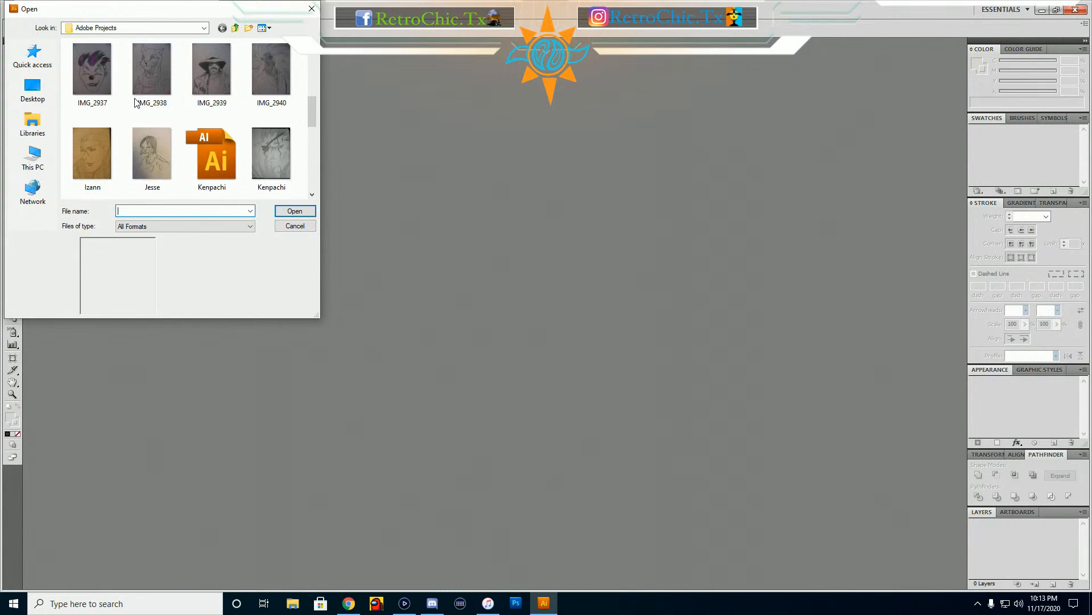
pyautogui.scroll(-1, 207, 132)
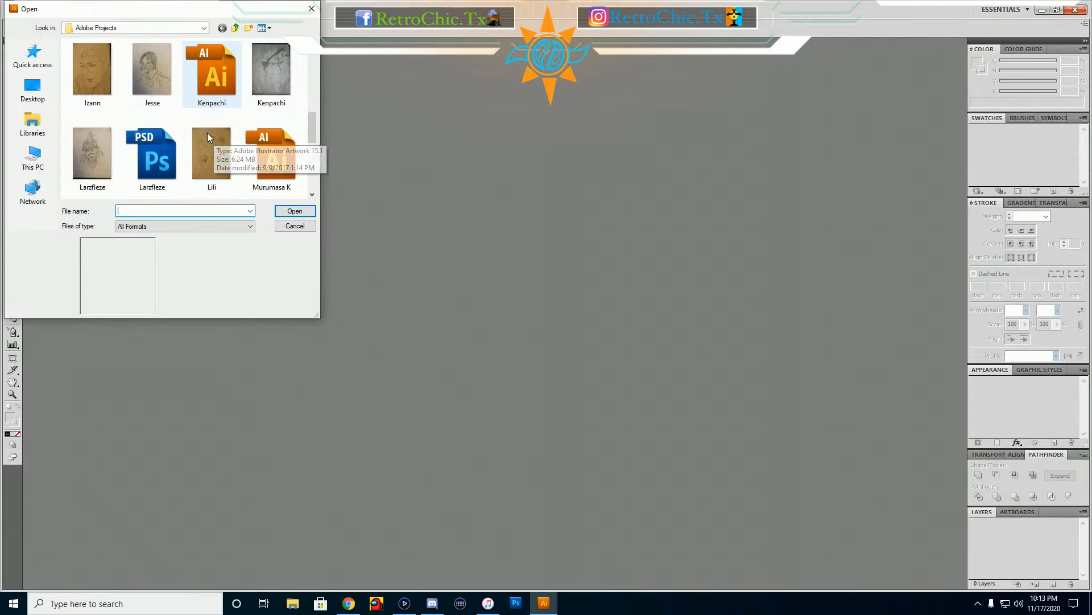
pyautogui.scroll(-1, 177, 150)
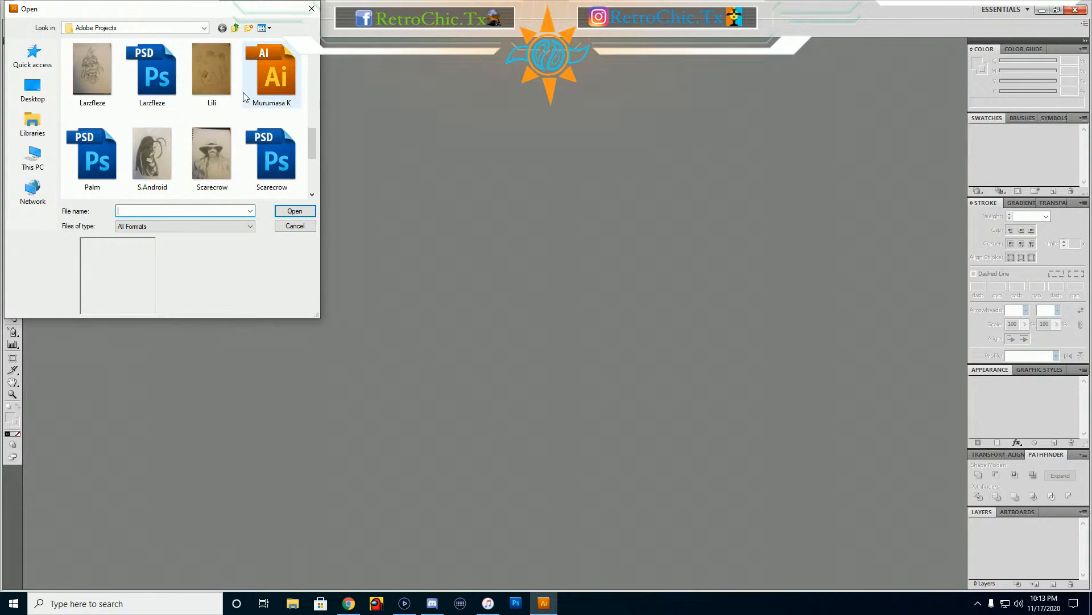
pyautogui.scroll(4, 183, 113)
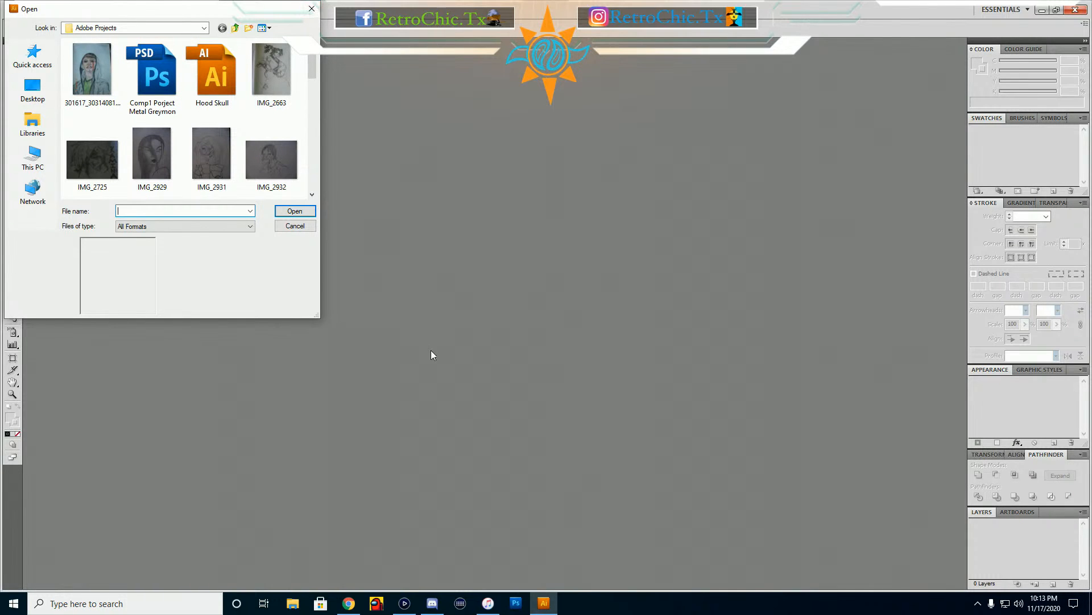
# Switch from Illustrator to Photoshop, cancelling the pending file selection, and maximize the Photoshop window
pyautogui.click(518, 597)
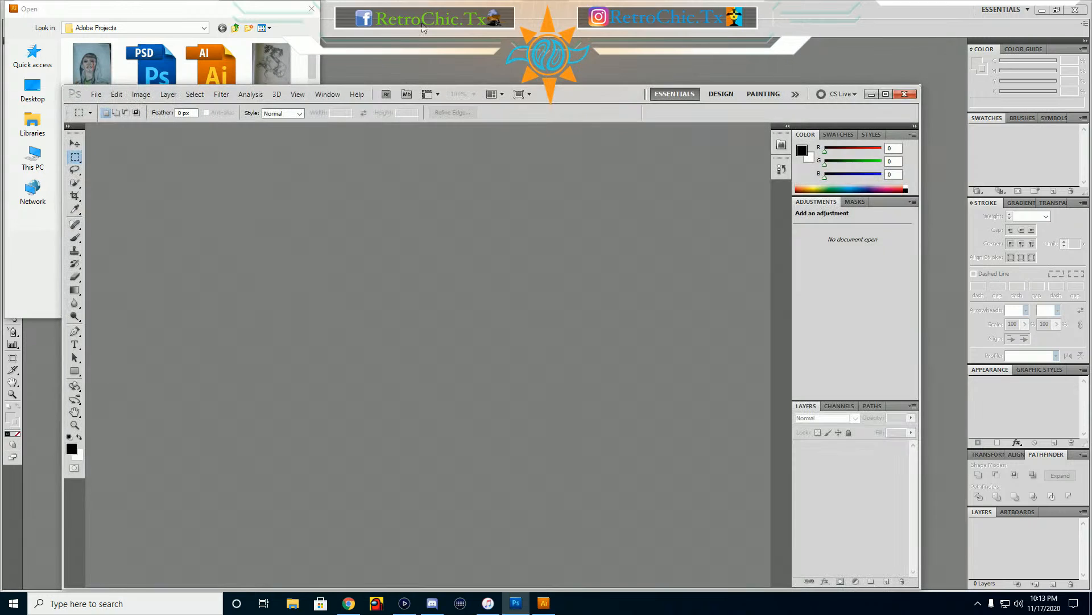
pyautogui.click(1058, 18)
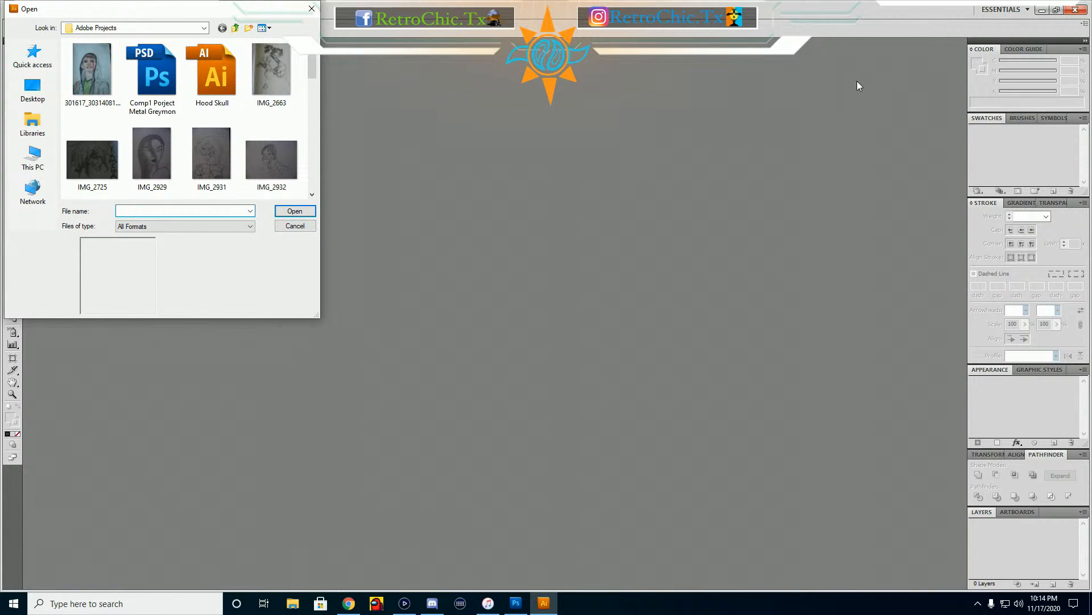
pyautogui.click(1072, 10)
pyautogui.press('Escape')
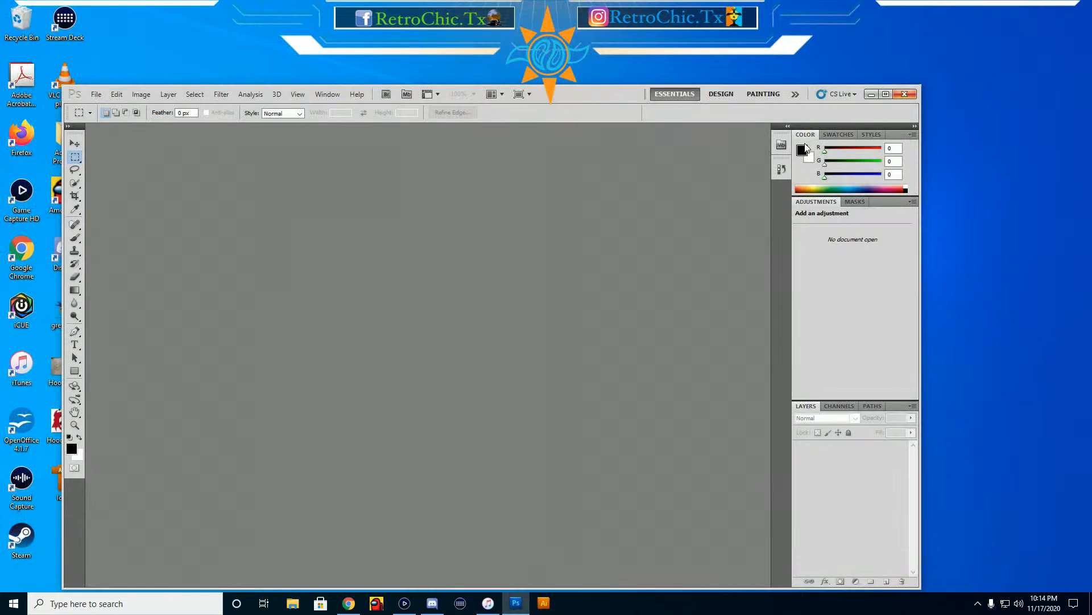
pyautogui.click(886, 93)
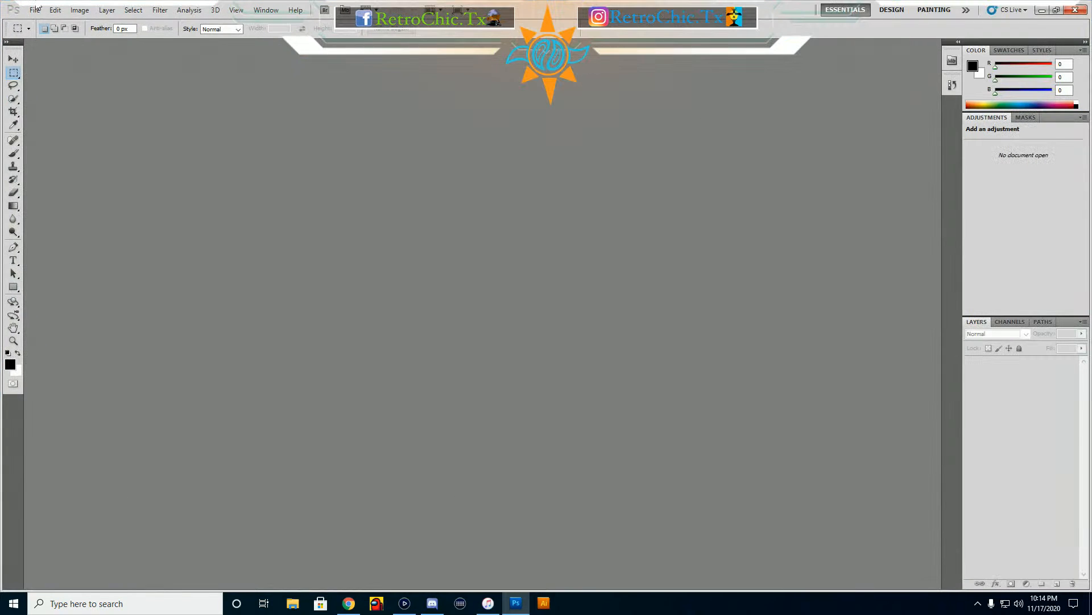
# Open the PSD file Comp1 Porject Metal Greymon from the Adobe Projects folder on the Desktop
pyautogui.click(38, 8)
pyautogui.click(51, 35)
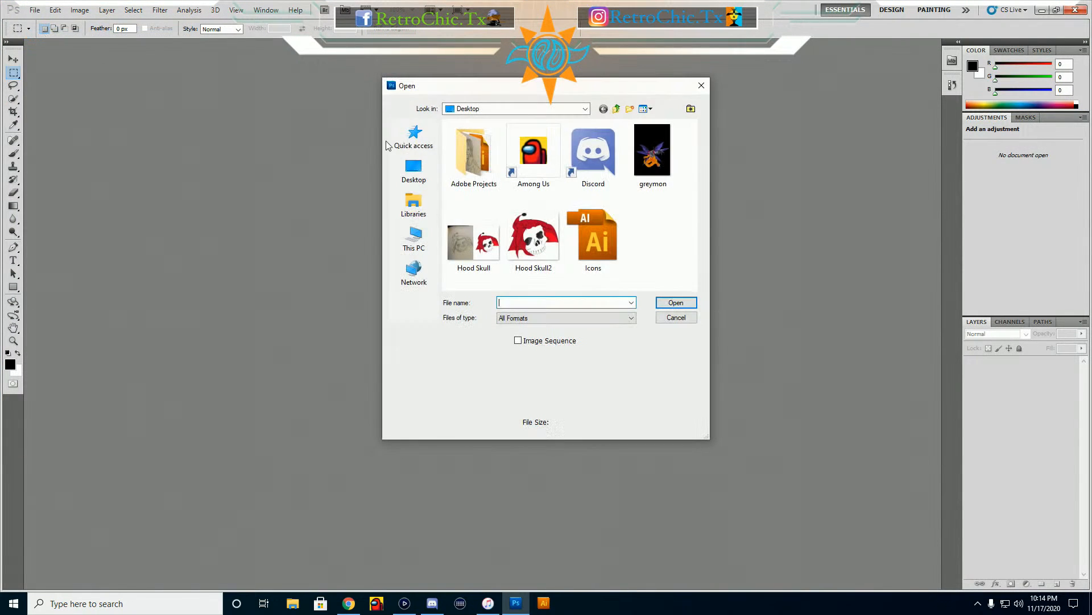
pyautogui.doubleClick(494, 163)
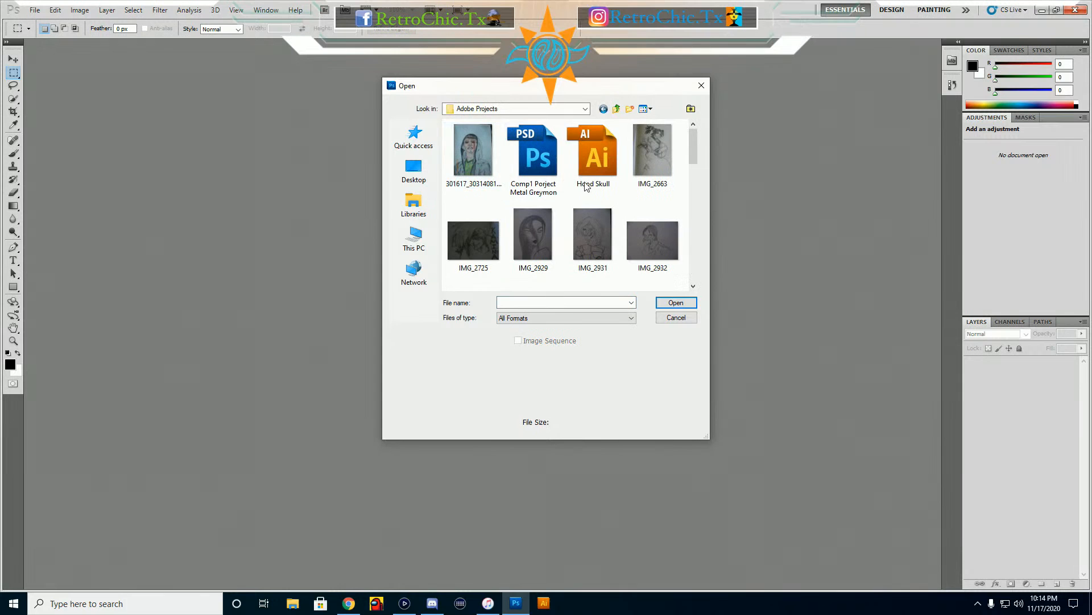
pyautogui.click(532, 164)
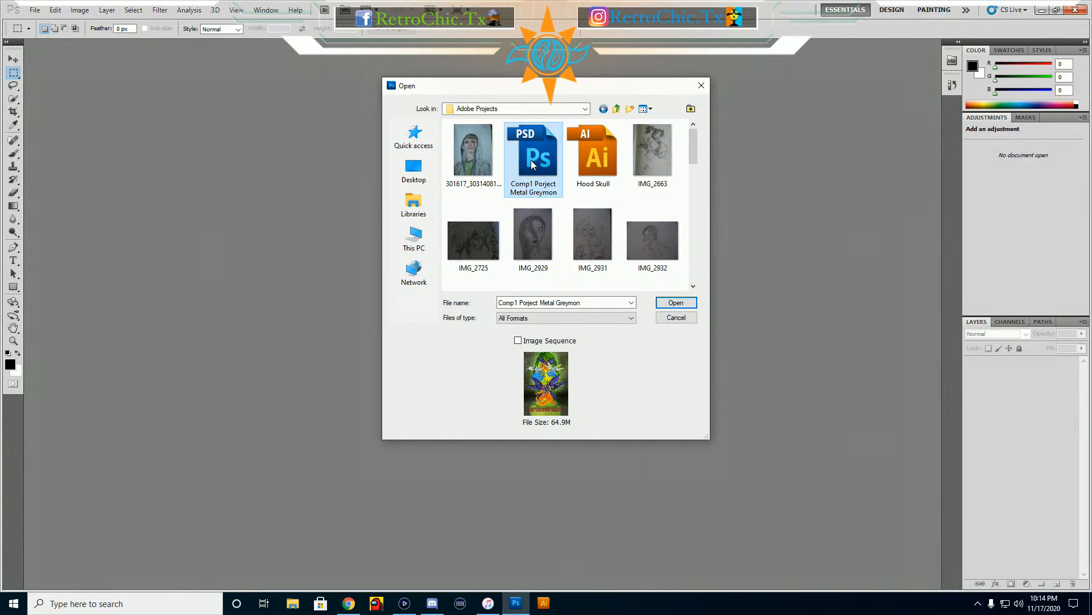
pyautogui.click(661, 302)
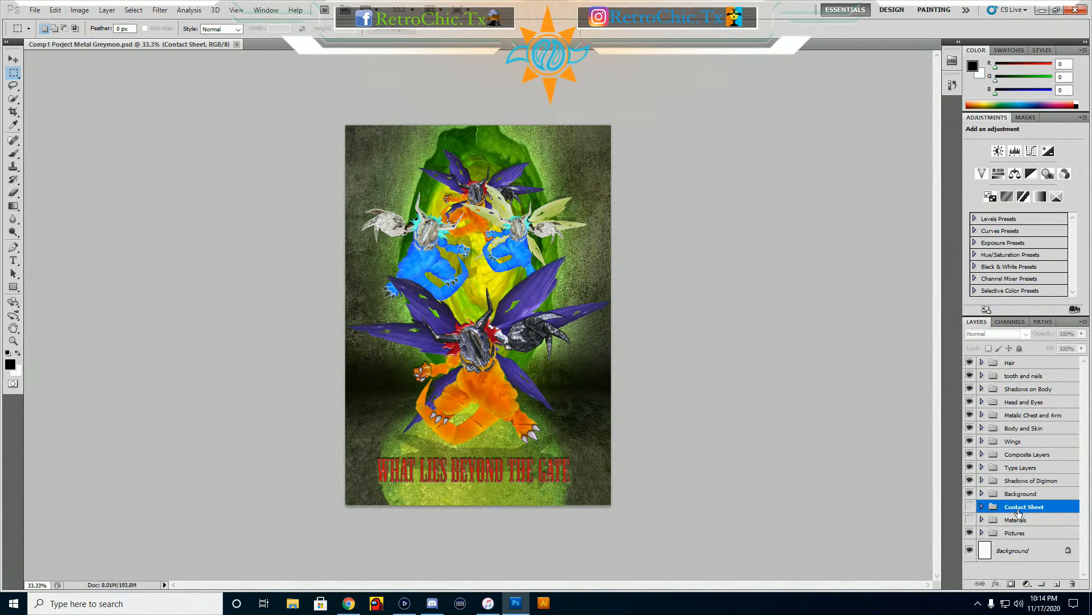
# Show the Materials group and hide every layer group from Background up to Hair
pyautogui.click(969, 520)
pyautogui.click(969, 493)
pyautogui.click(970, 481)
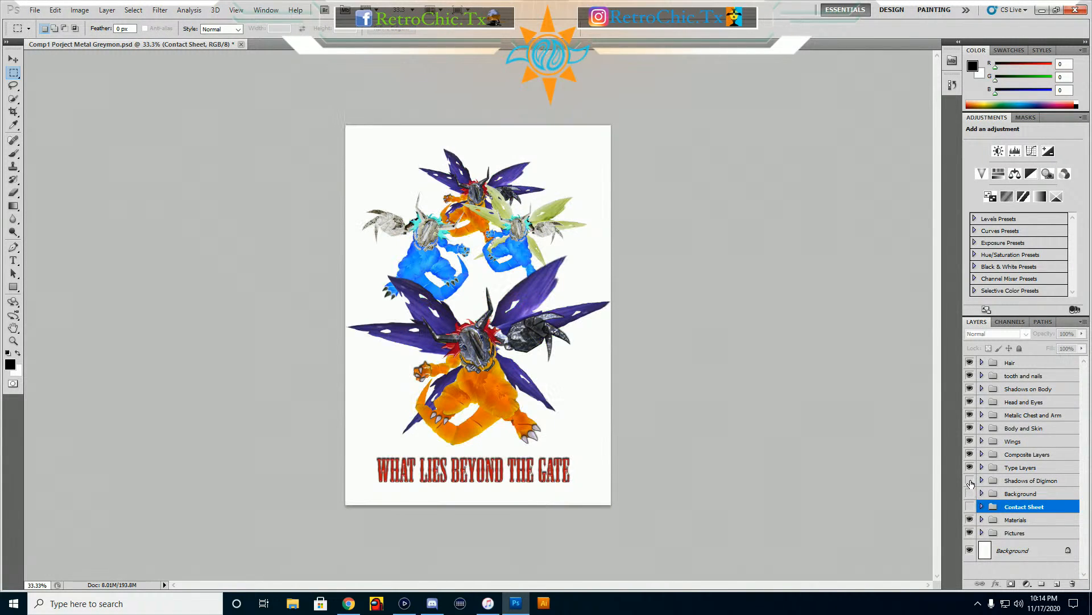
pyautogui.click(969, 468)
pyautogui.moveTo(971, 455); pyautogui.dragTo(971, 366)
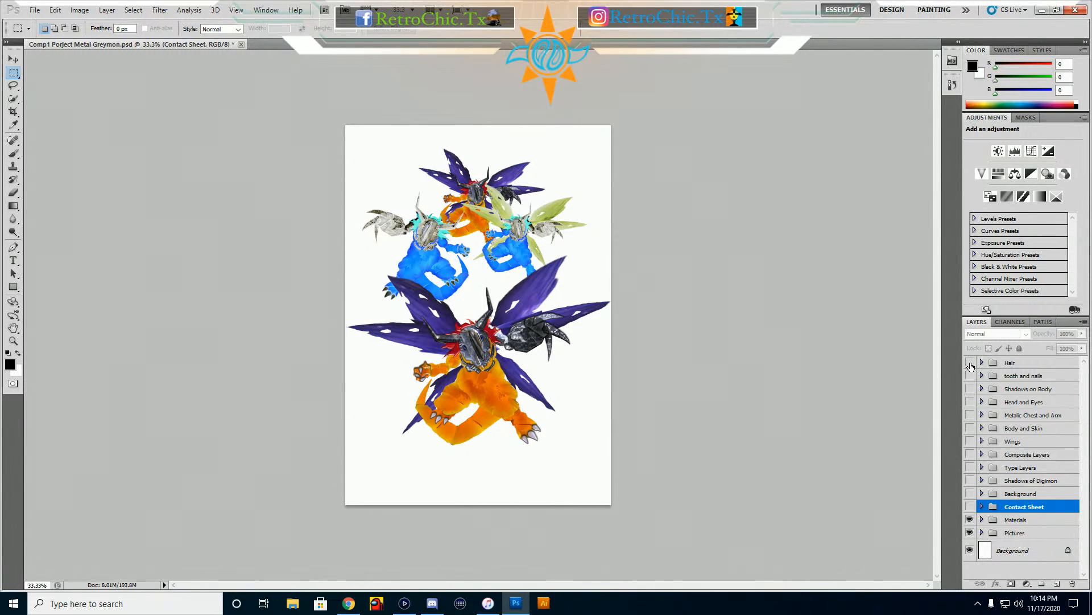
# Expand the Materials group and show all its layers from Stapler to Orange Flwr
pyautogui.click(981, 520)
pyautogui.scroll(-1, 975, 520)
pyautogui.scroll(-2, 975, 519)
pyautogui.moveTo(971, 459); pyautogui.dragTo(970, 571)
pyautogui.scroll(-1, 985, 516)
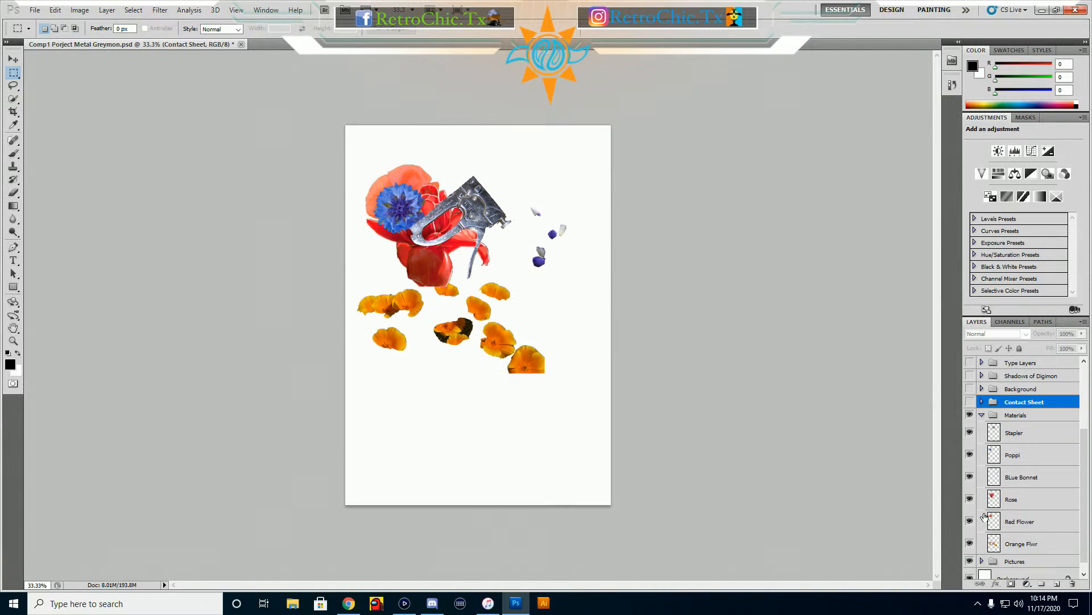
# Expand the Pictures group, look through its source image layers, and collapse it
pyautogui.scroll(-1, 985, 516)
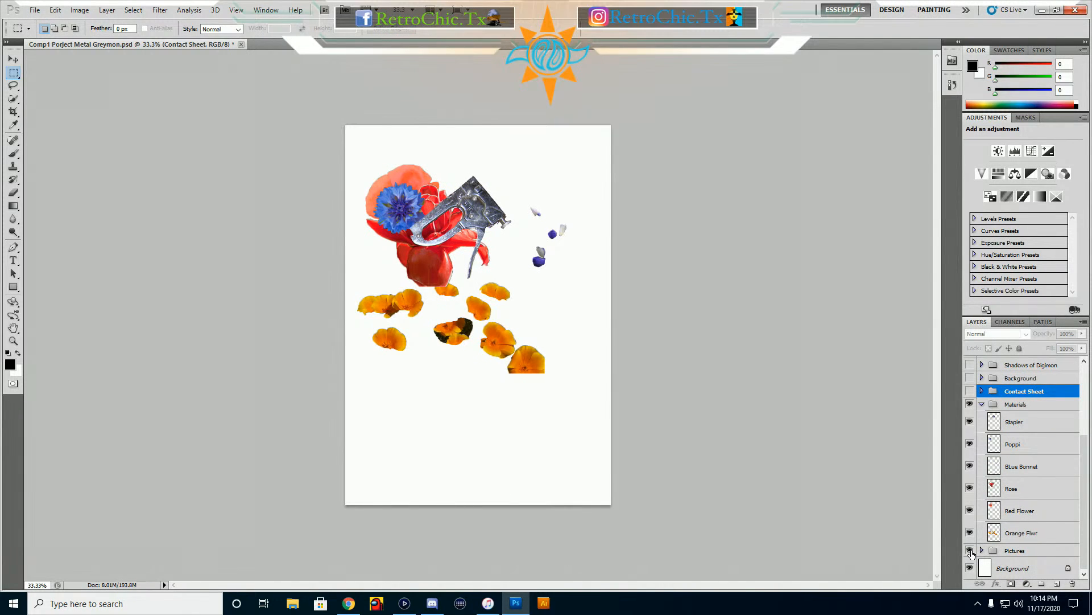
pyautogui.click(974, 551)
pyautogui.click(980, 551)
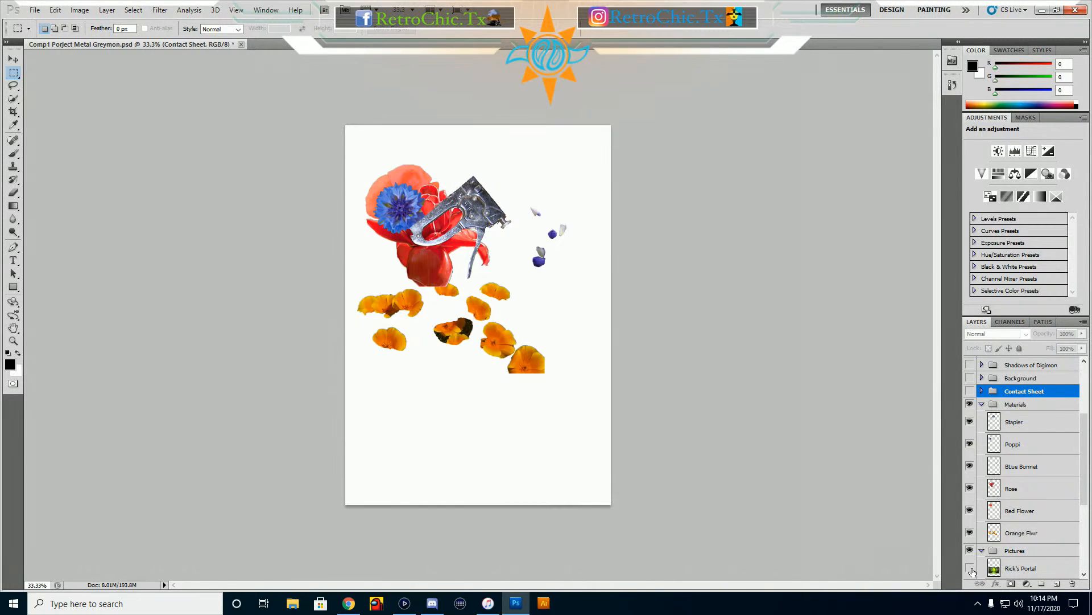
pyautogui.scroll(-3, 1005, 552)
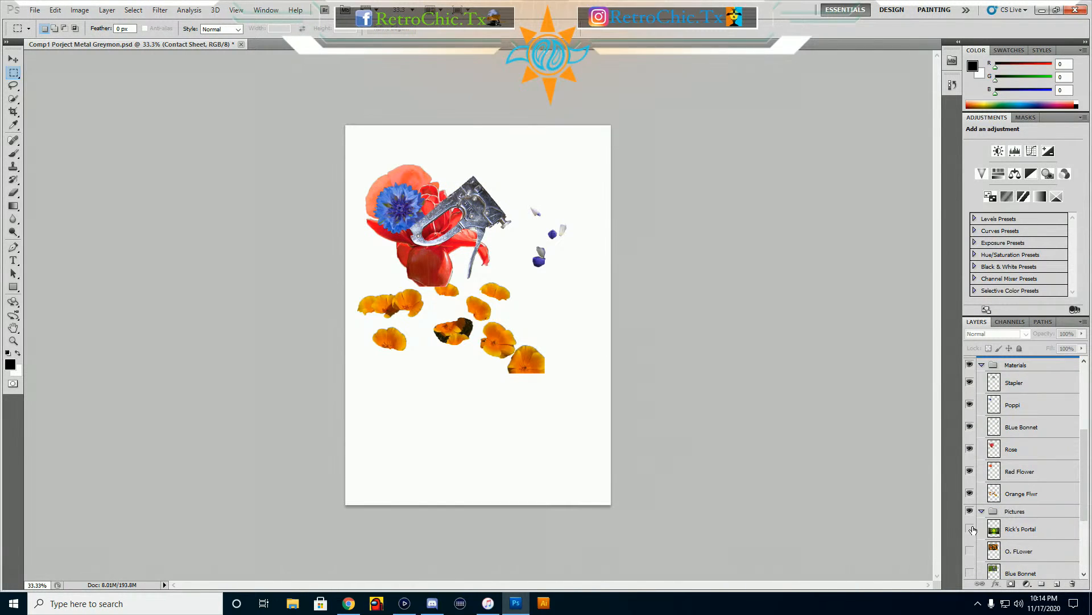
pyautogui.scroll(-8, 983, 513)
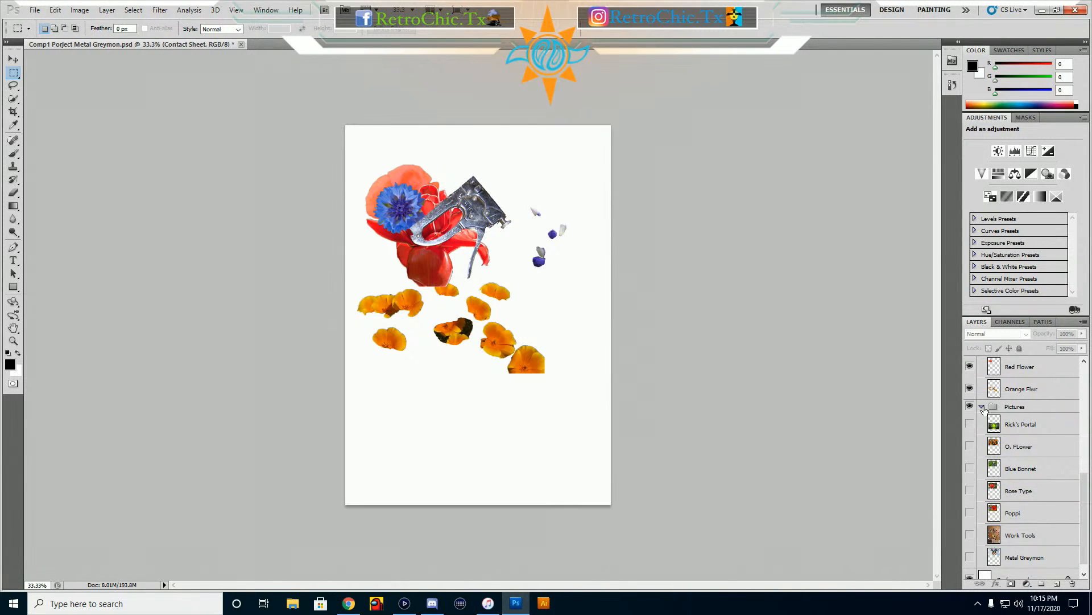
pyautogui.click(982, 407)
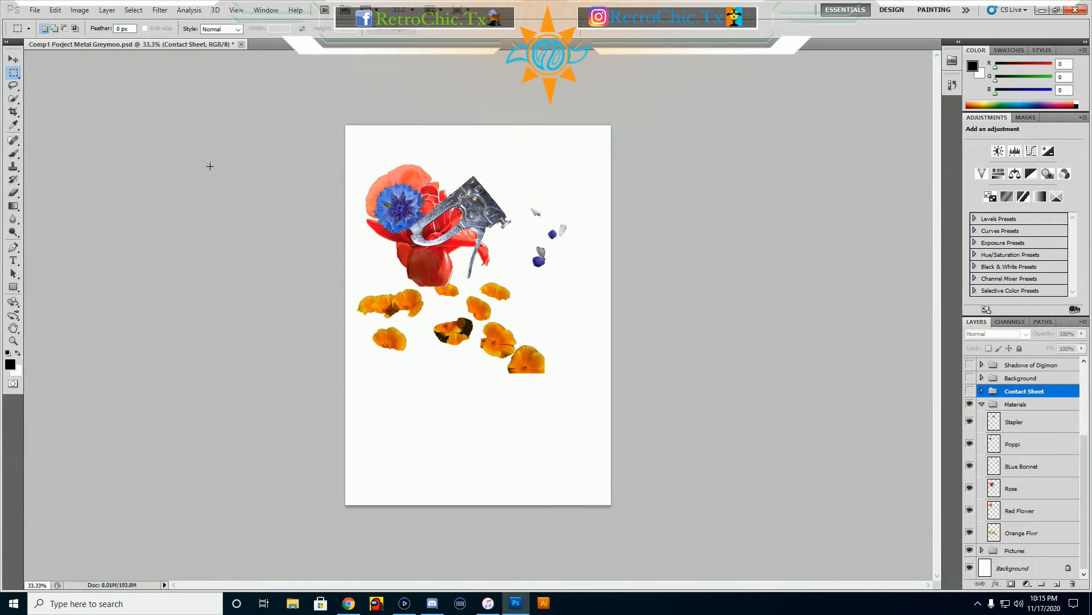
# With the Move tool, place the Stapler cutout in the page's lower-left area and the blue Poppi flower in the lower-right area
pyautogui.click(14, 60)
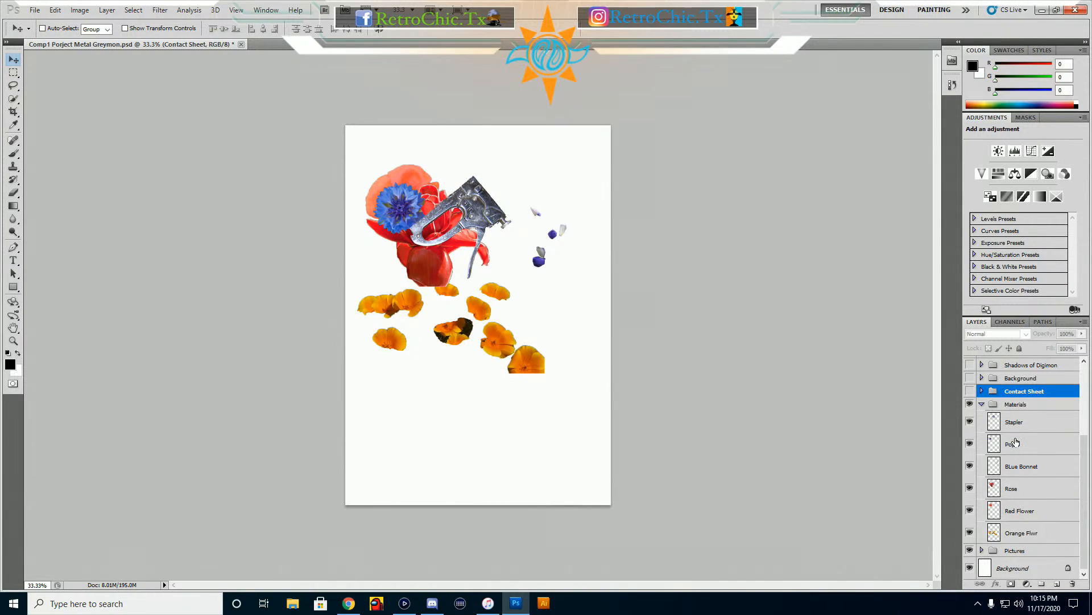
pyautogui.click(982, 550)
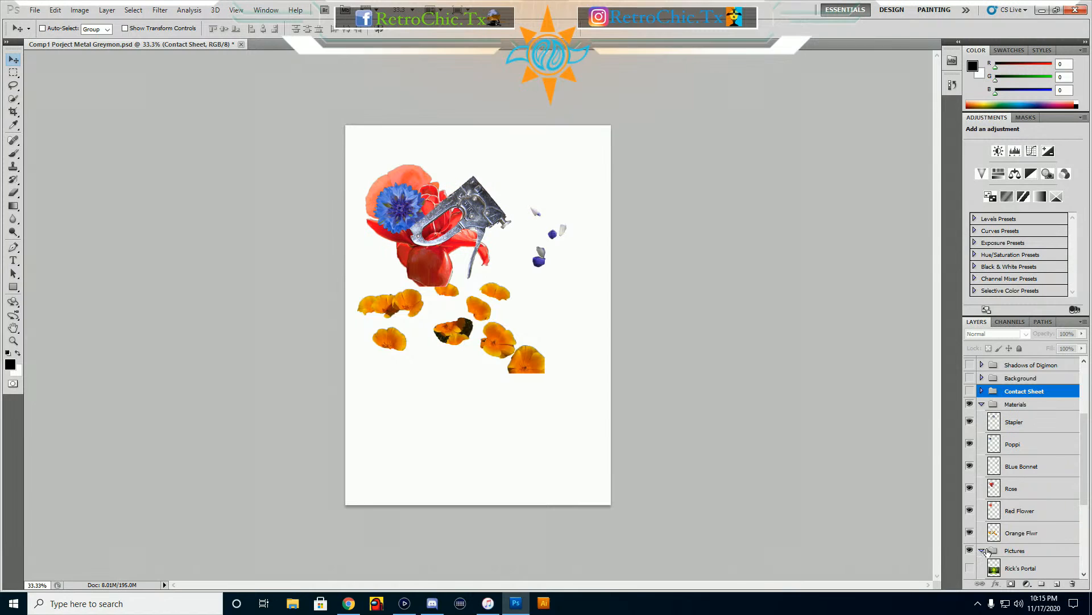
pyautogui.scroll(-3, 999, 544)
pyautogui.scroll(4, 1008, 491)
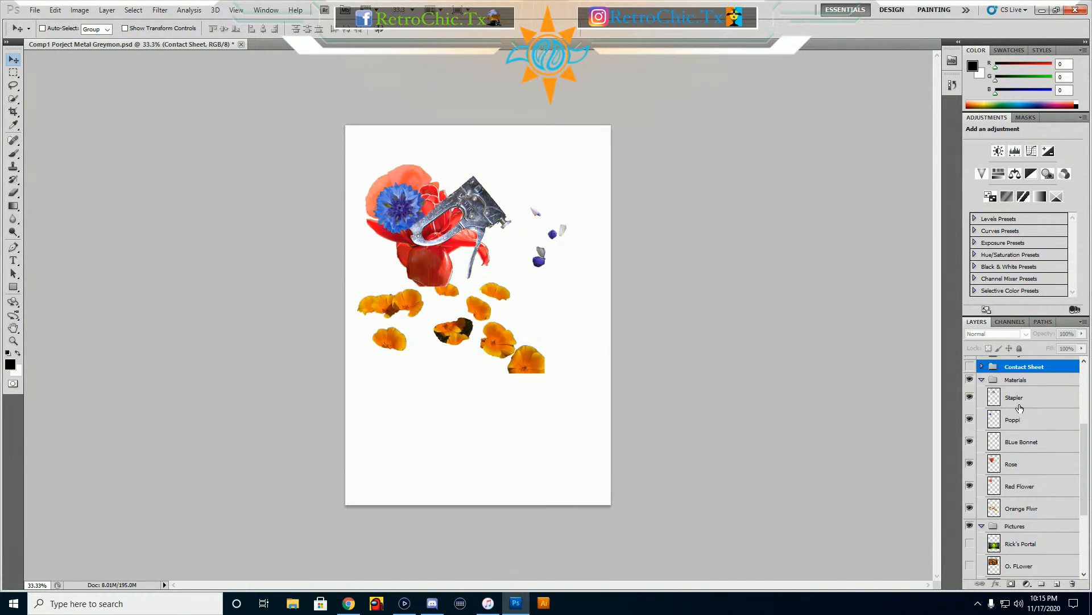
pyautogui.click(1015, 403)
pyautogui.moveTo(504, 232); pyautogui.dragTo(403, 376)
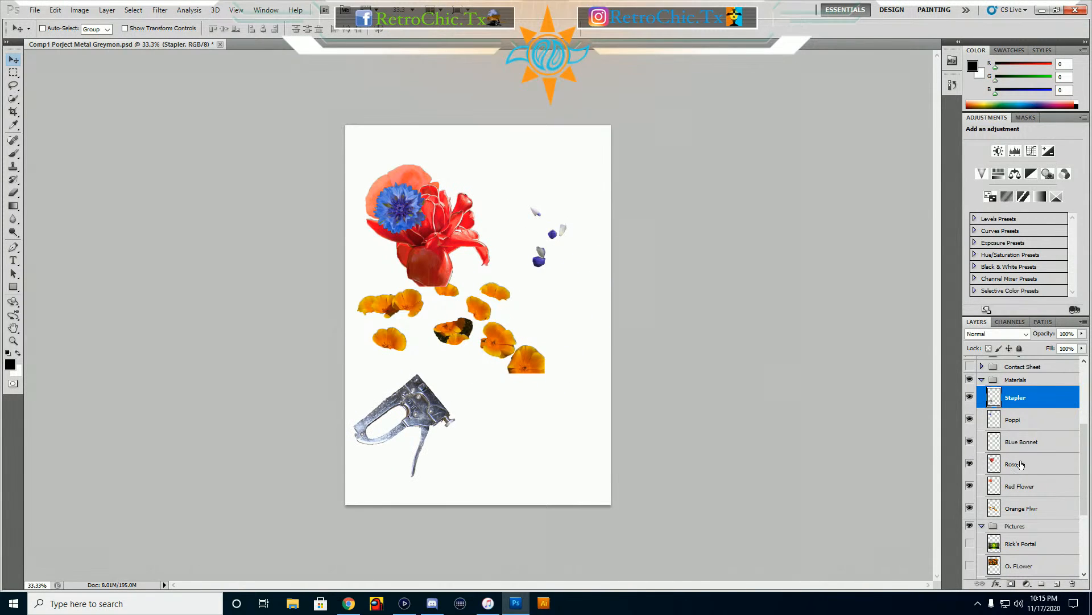
pyautogui.click(1012, 421)
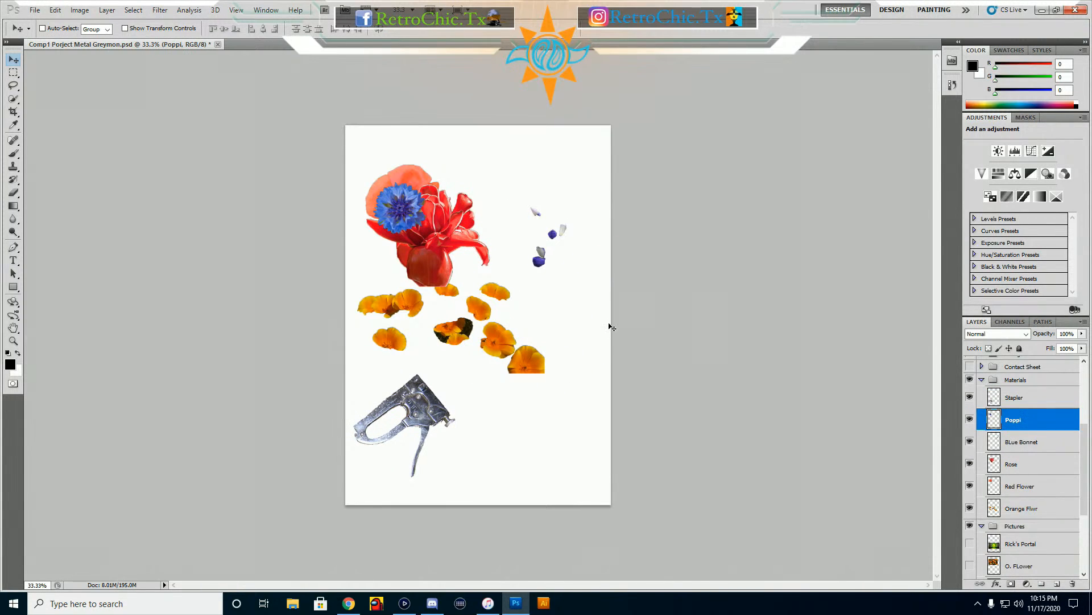
pyautogui.moveTo(551, 235); pyautogui.dragTo(711, 472)
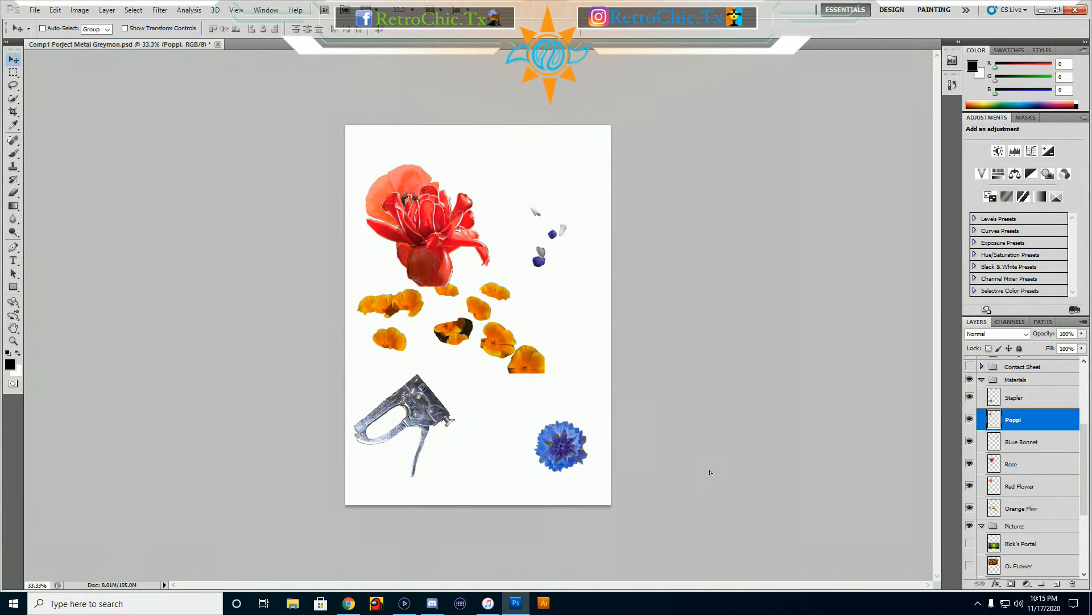
# Move the BLue Bonnet petals up toward the page's top and the Rose cutout to the right edge below them
pyautogui.click(1010, 441)
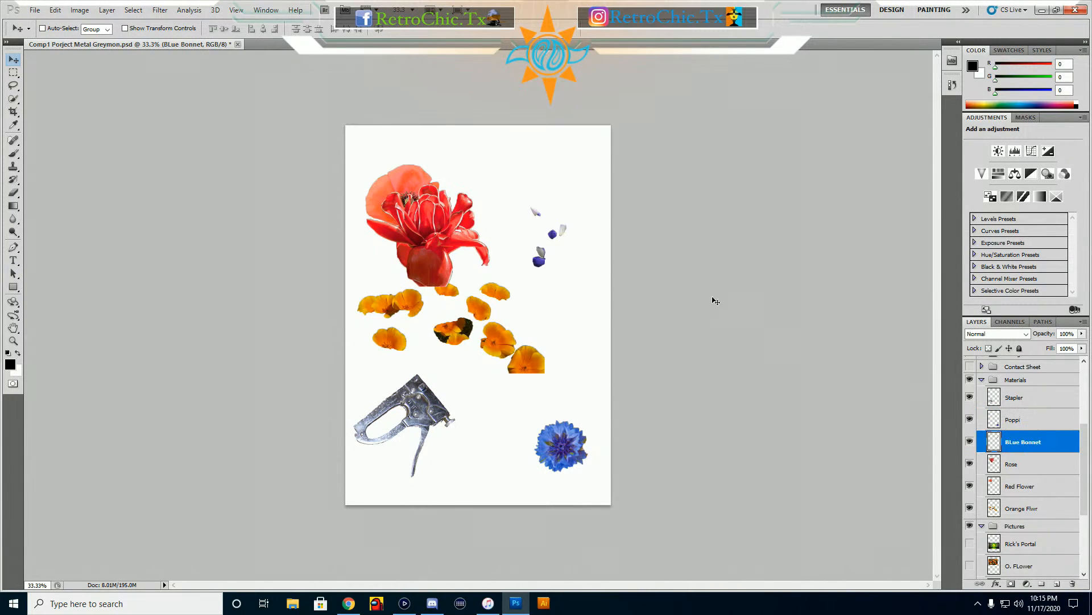
pyautogui.moveTo(562, 238); pyautogui.dragTo(544, 177)
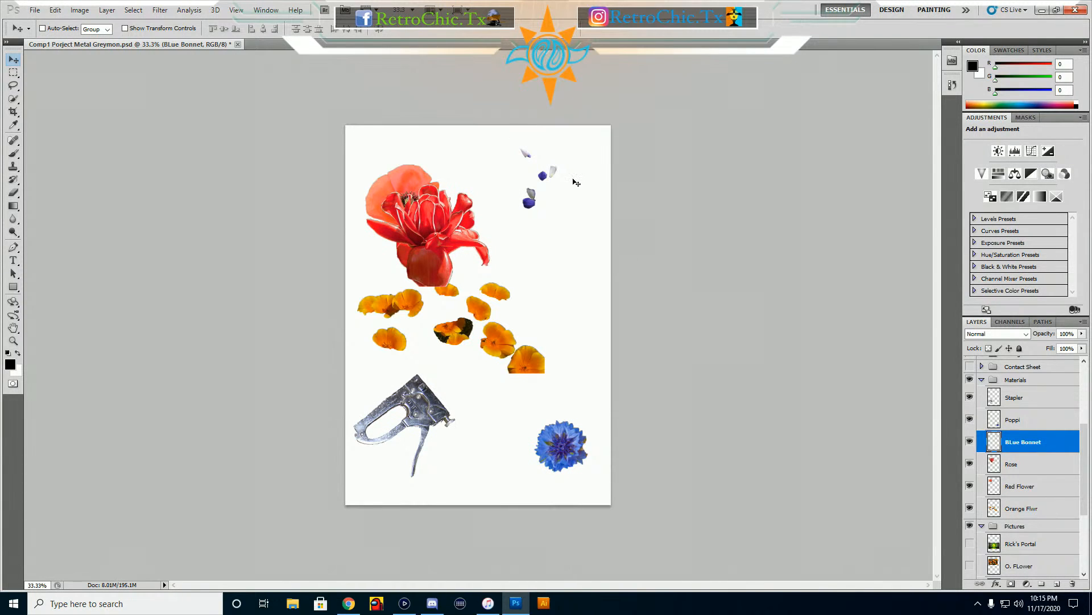
pyautogui.click(1009, 465)
pyautogui.moveTo(405, 203); pyautogui.dragTo(545, 243)
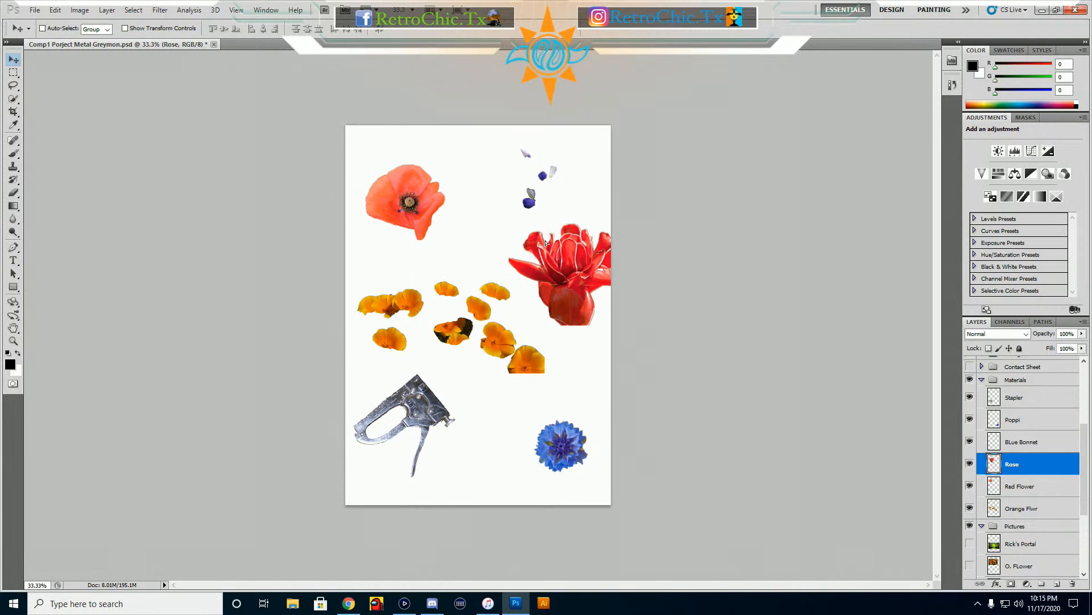
# Move the Red Flower cutout into the page's upper-left corner and shift the Orange Flwr petals slightly up and left
pyautogui.click(1037, 488)
pyautogui.moveTo(412, 206); pyautogui.dragTo(399, 169)
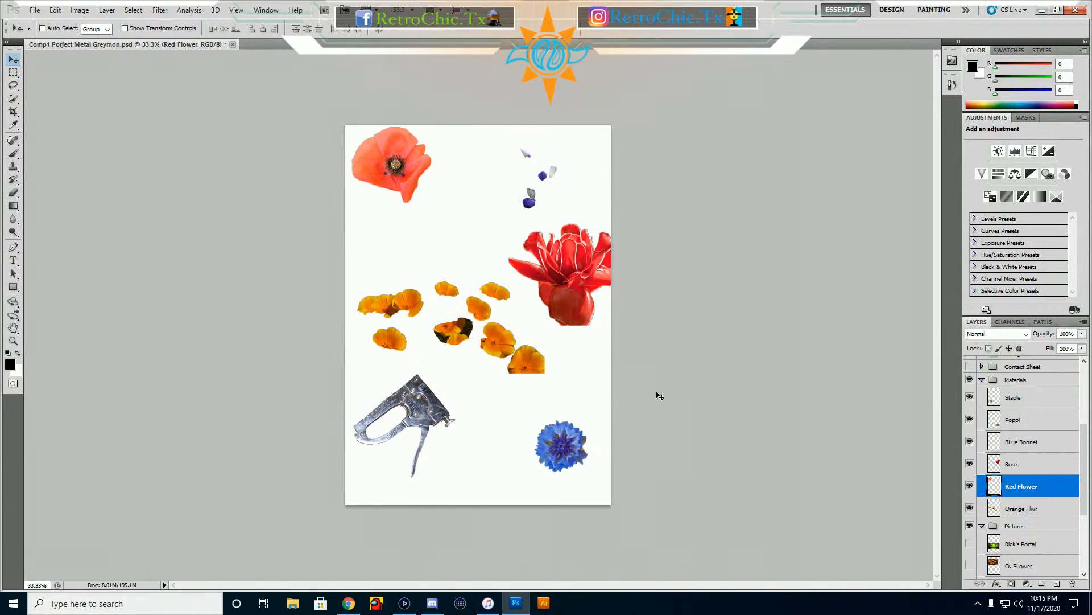
pyautogui.click(996, 510)
pyautogui.moveTo(503, 336); pyautogui.dragTo(489, 306)
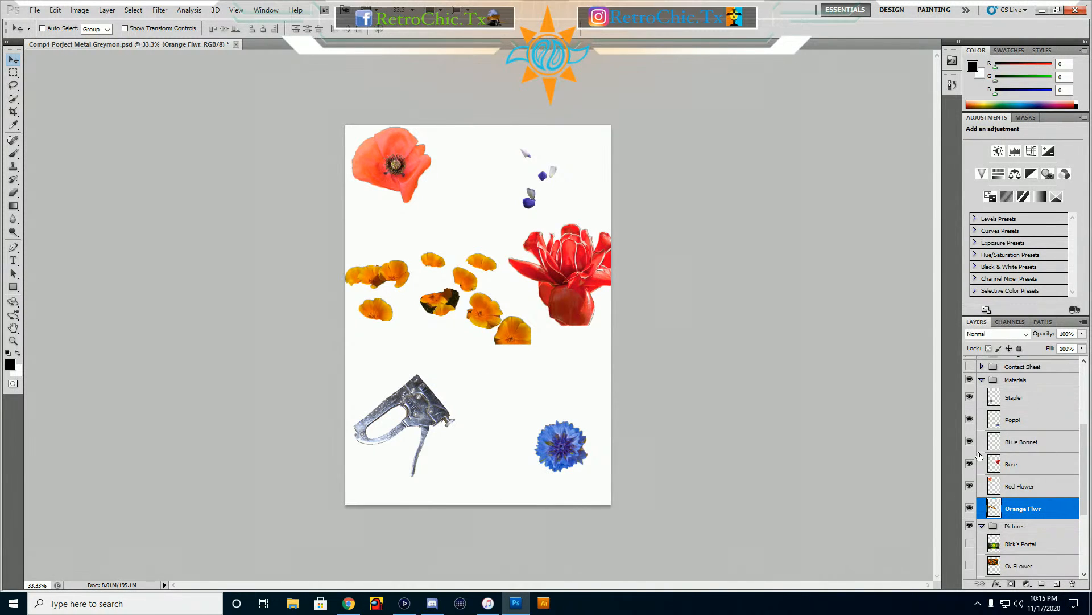
# Hide the Materials group and preview the Rick's Portal and O. FLower source pictures one at a time, hiding each again
pyautogui.click(970, 380)
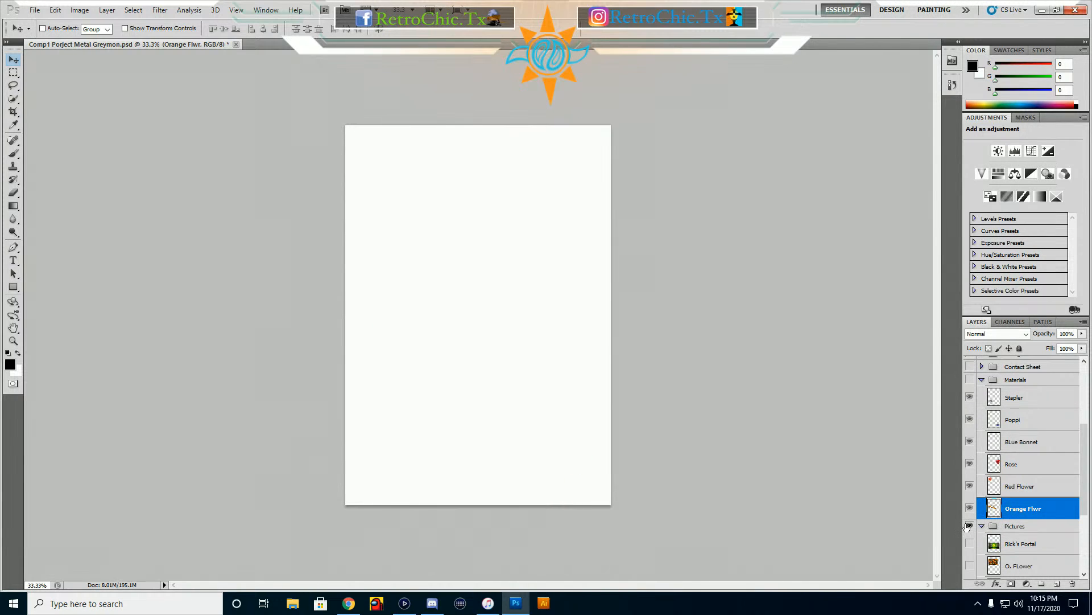
pyautogui.click(971, 544)
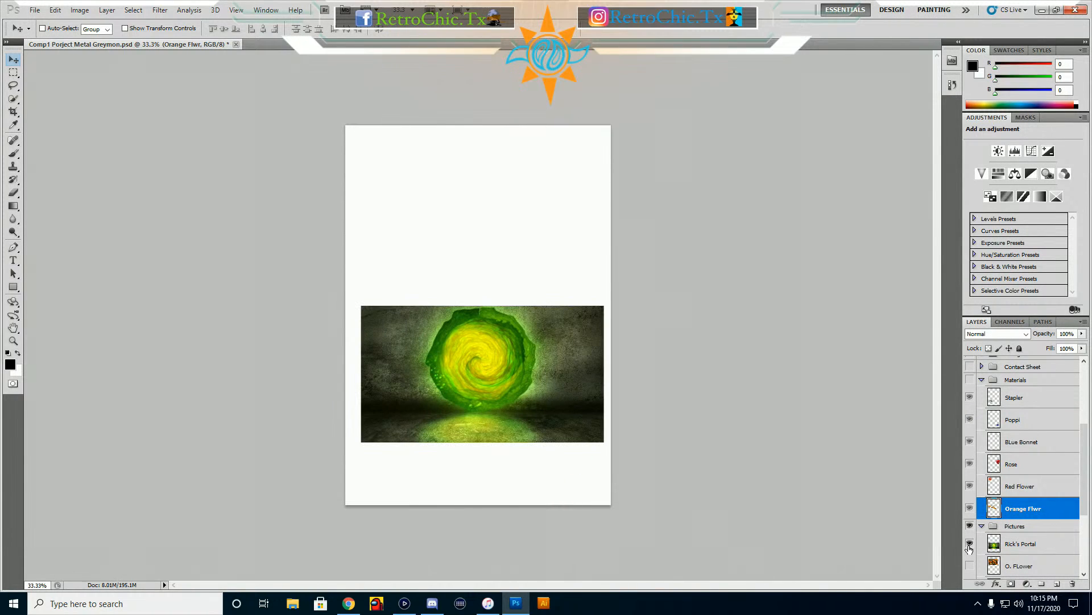
pyautogui.click(971, 546)
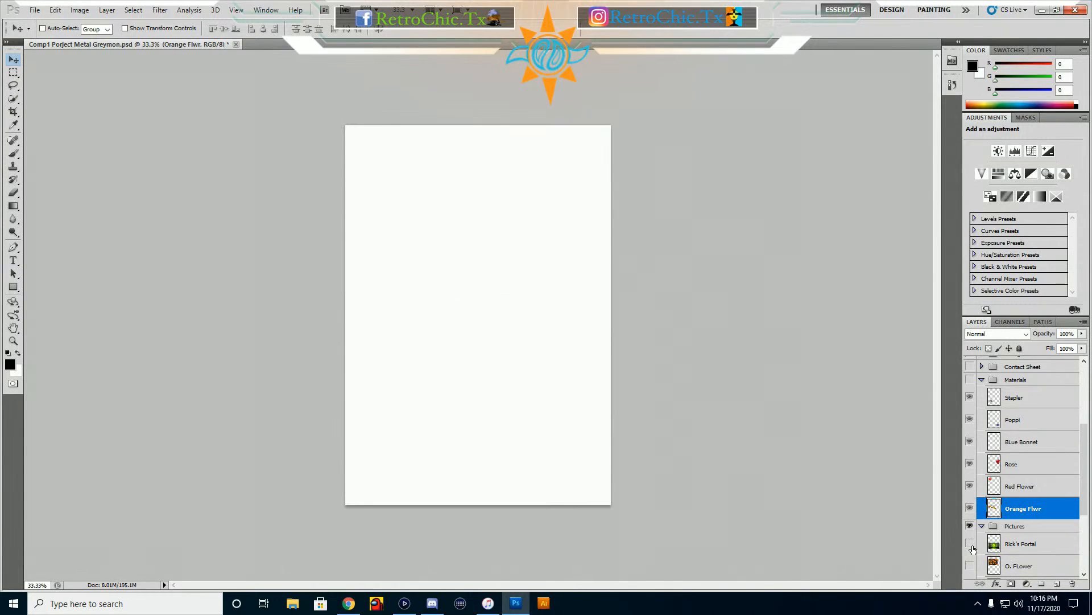
pyautogui.scroll(-1, 979, 546)
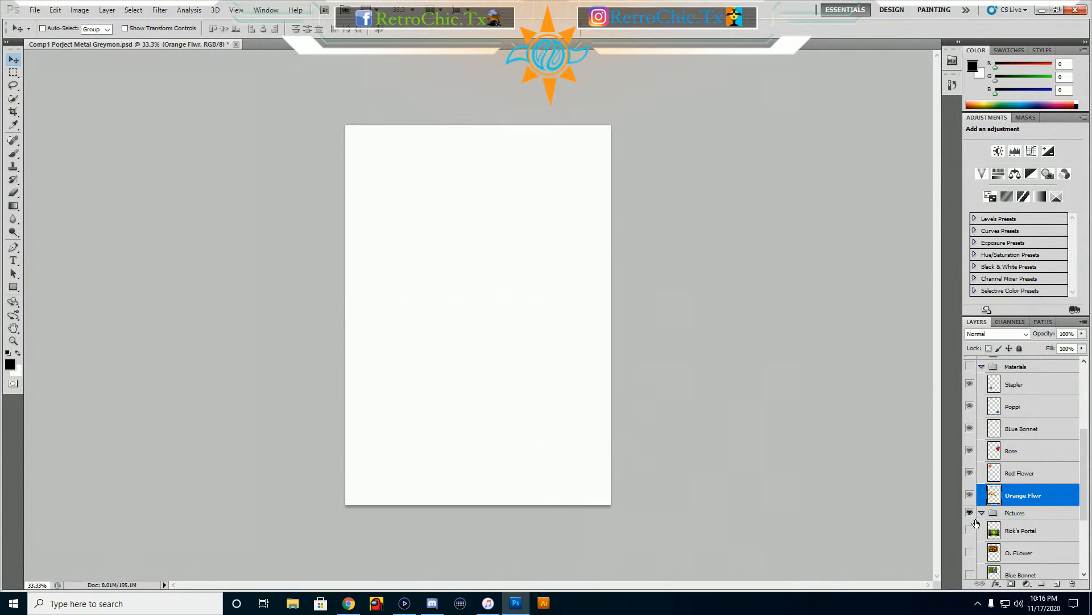
pyautogui.click(970, 553)
pyautogui.click(970, 553)
# Collapse the Pictures and Materials groups, and expand the Body and Skin group with its visibility on
pyautogui.click(979, 515)
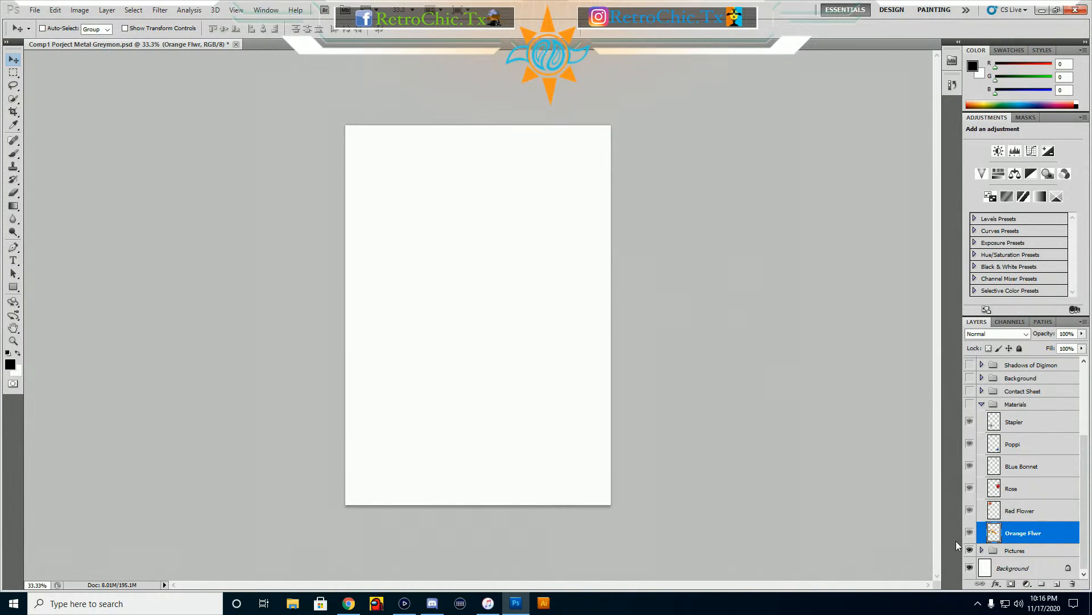
pyautogui.click(982, 405)
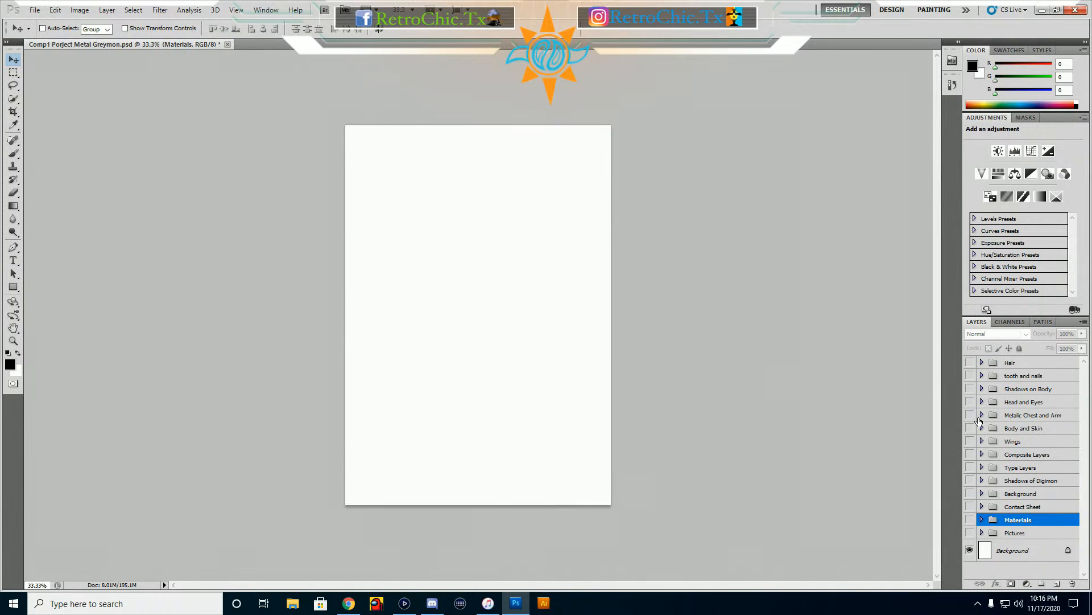
pyautogui.click(981, 428)
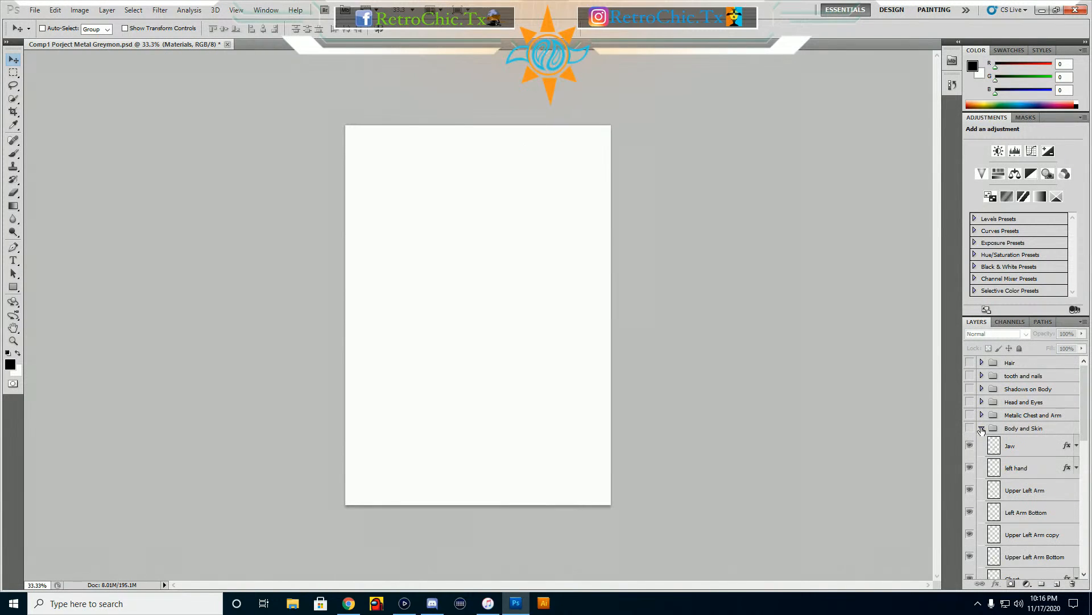
pyautogui.click(969, 429)
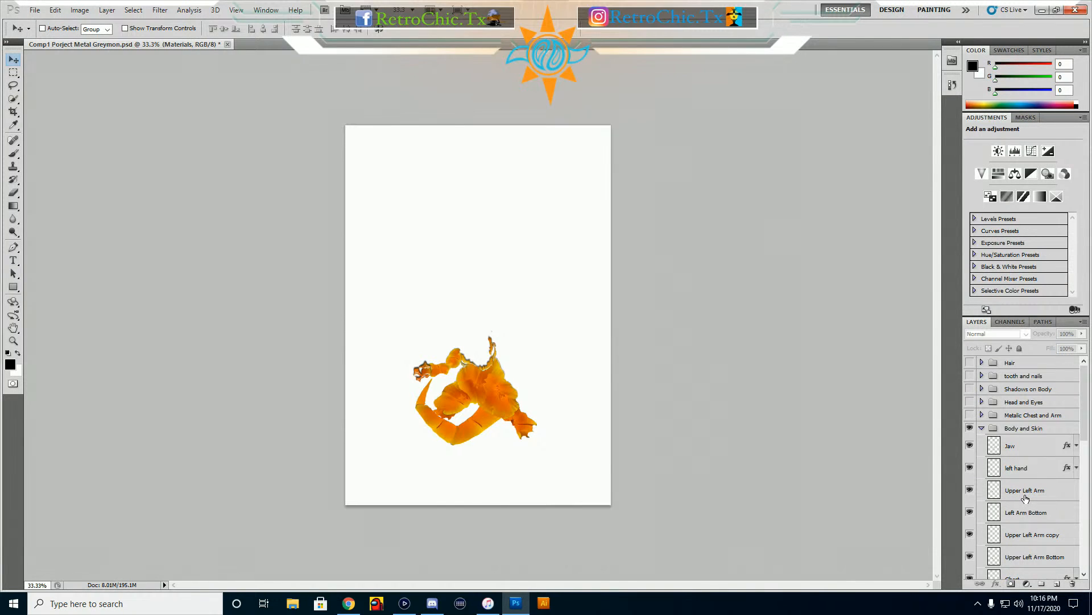
# Look through the body-part layers of the Body and Skin group and collapse the group
pyautogui.scroll(-1, 1029, 523)
pyautogui.scroll(-2, 1029, 523)
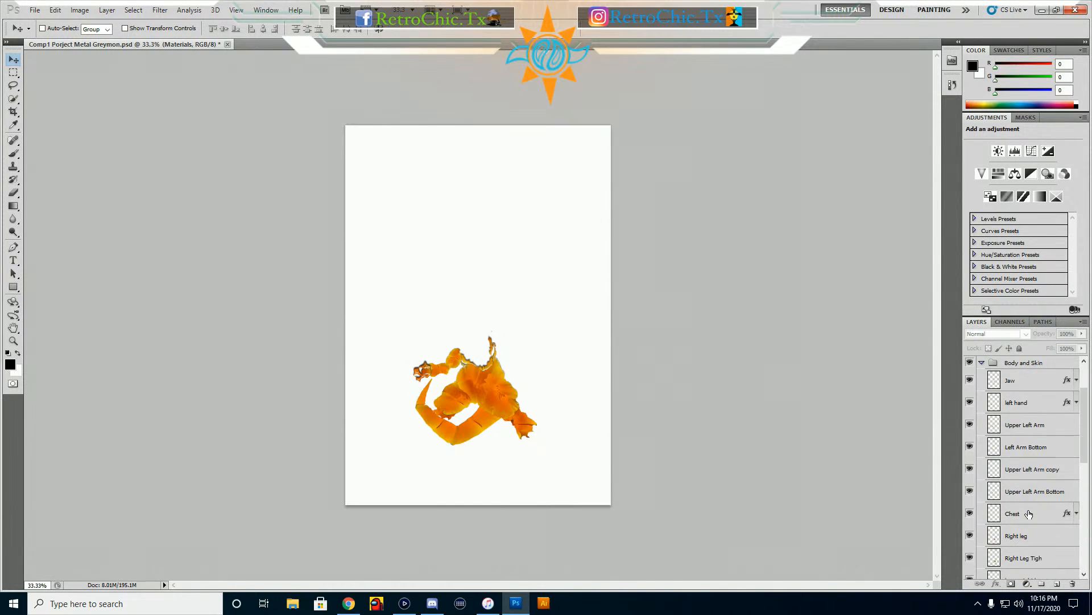
pyautogui.scroll(-3, 1029, 513)
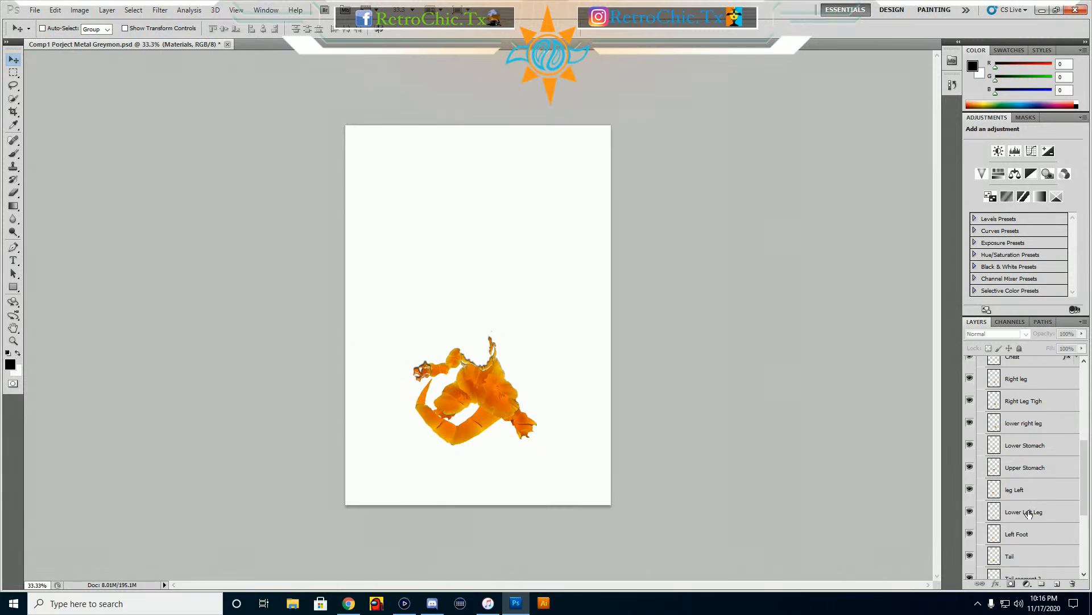
pyautogui.scroll(5, 1027, 512)
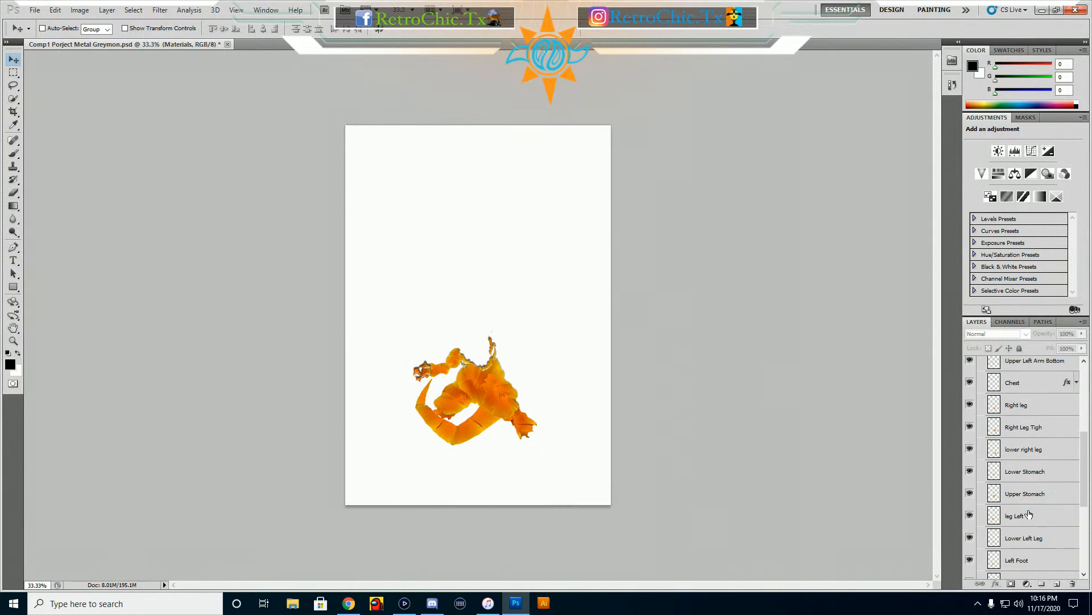
pyautogui.scroll(2, 1018, 503)
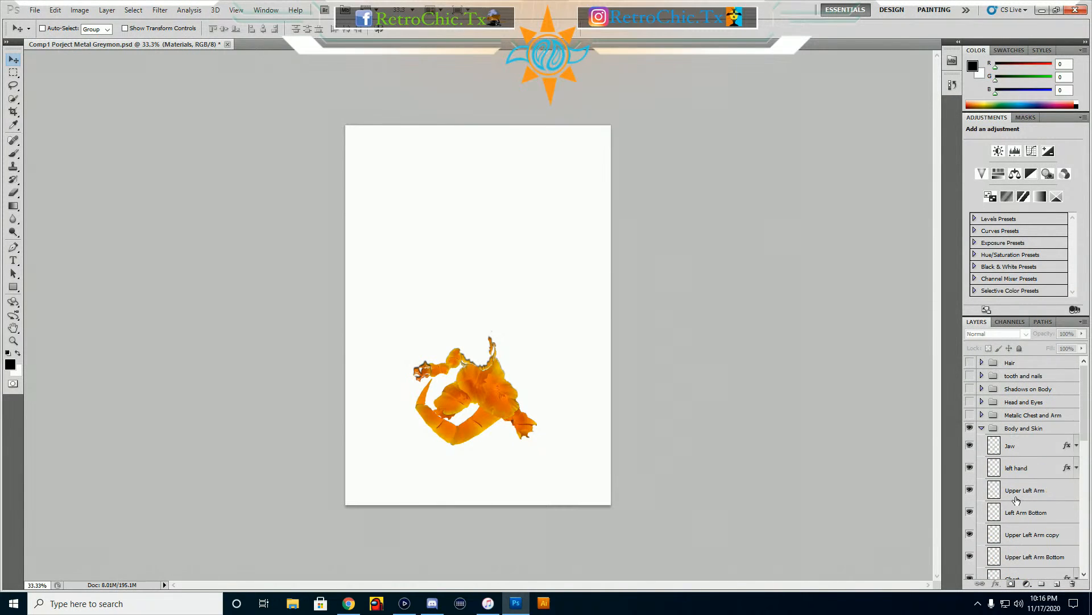
pyautogui.click(983, 428)
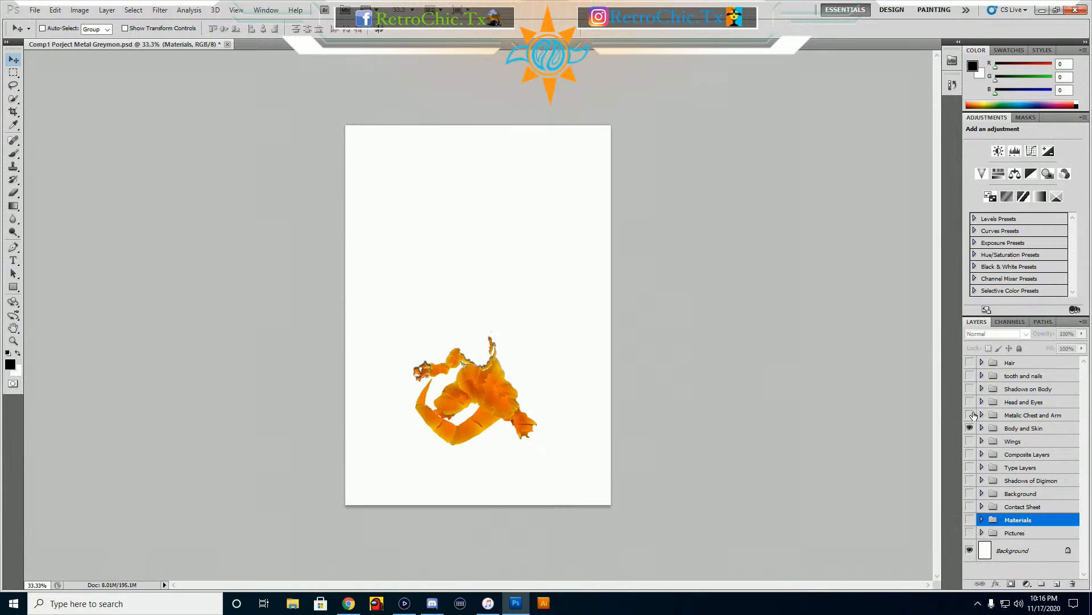
# Show the Metalic Chest and Arm group, look through its finger, paw, wrist and plate layers, and collapse it
pyautogui.click(969, 414)
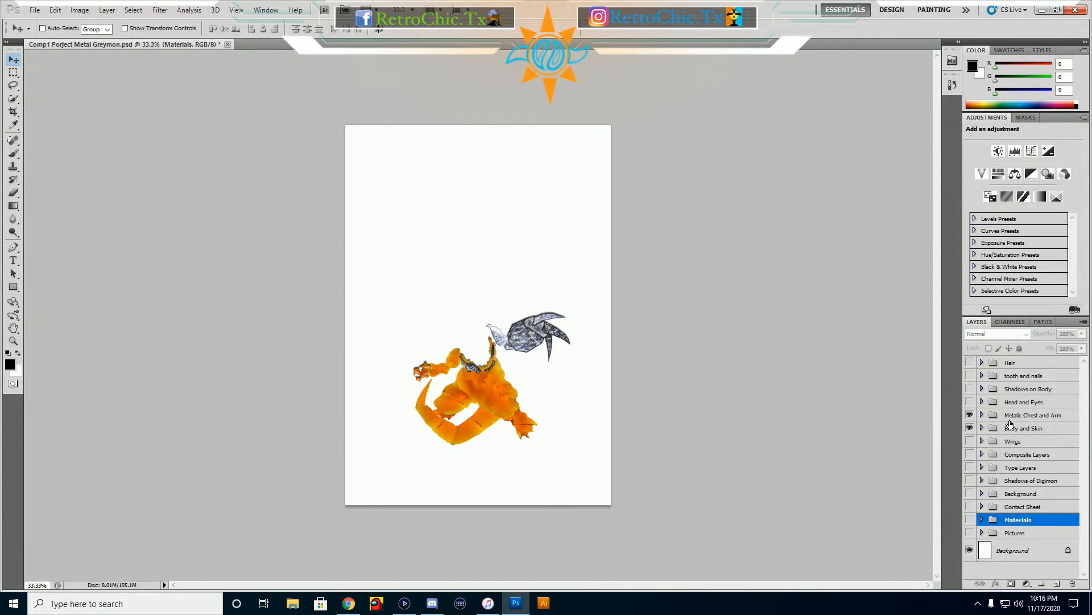
pyautogui.click(982, 416)
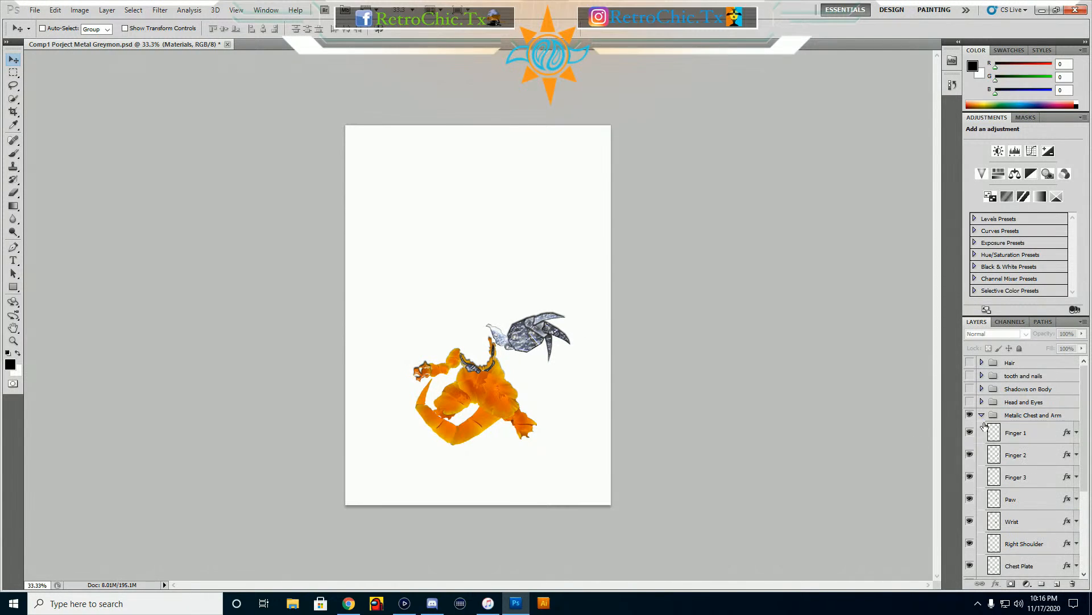
pyautogui.scroll(-3, 993, 455)
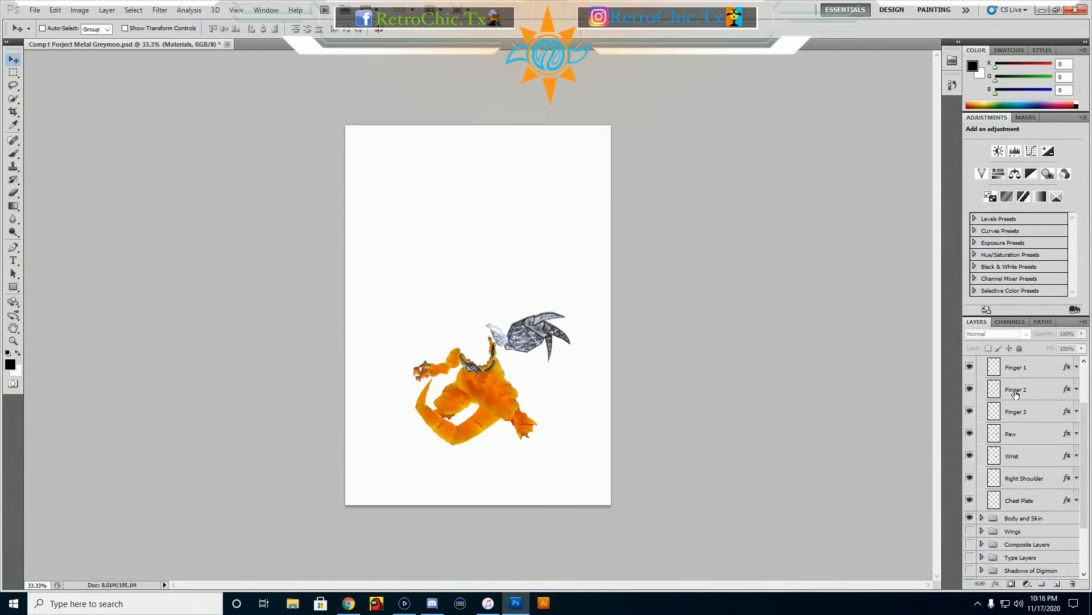
pyautogui.scroll(1, 1019, 398)
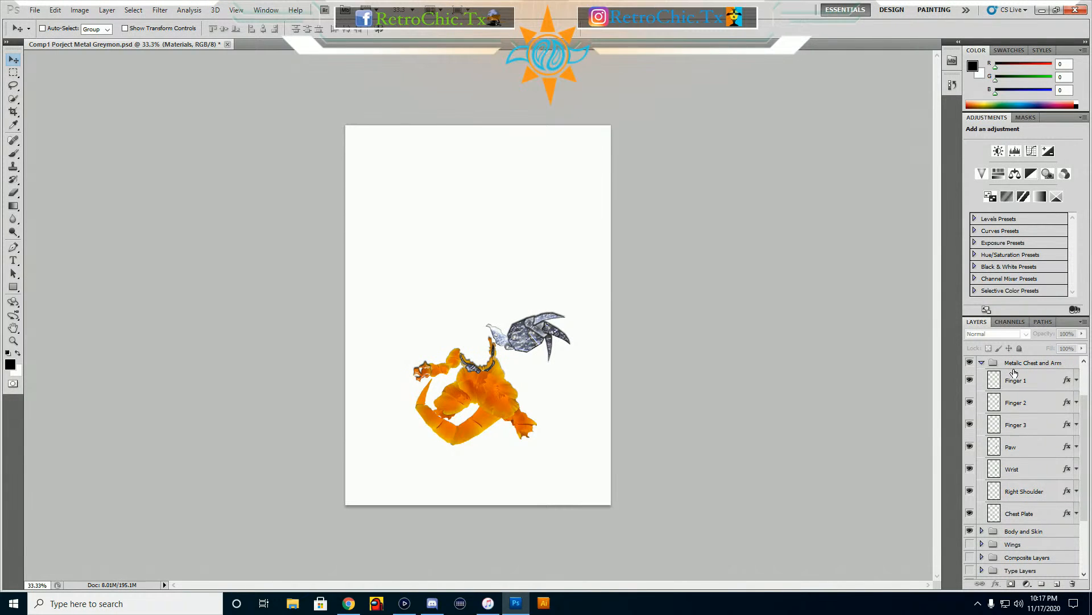
pyautogui.click(981, 363)
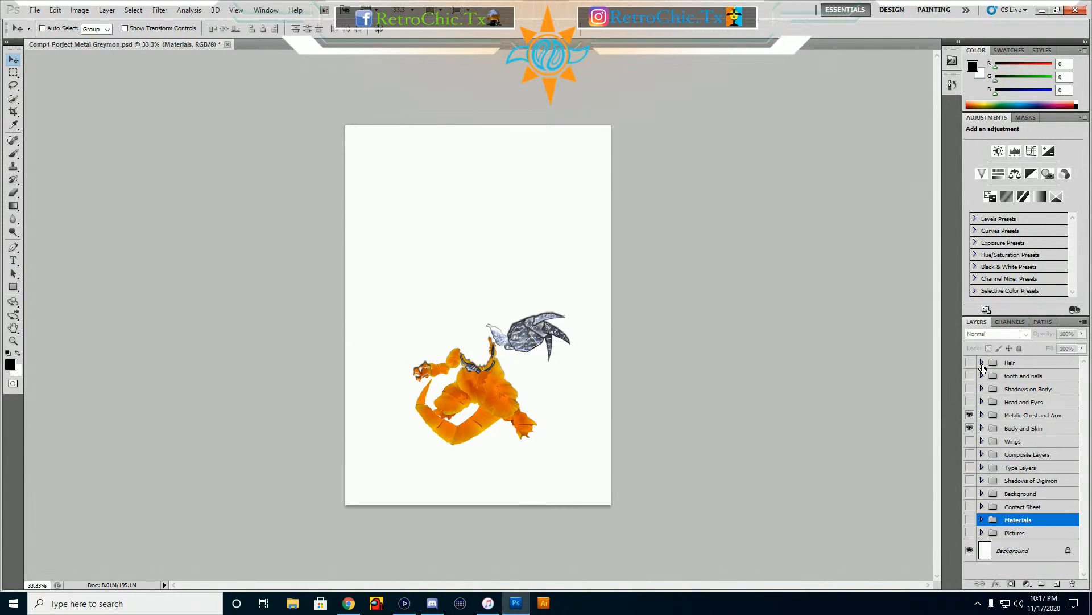
# Show the Head and Eyes, Shadows on Body, and tooth and nails groups, inspecting the added parts up close
pyautogui.click(970, 403)
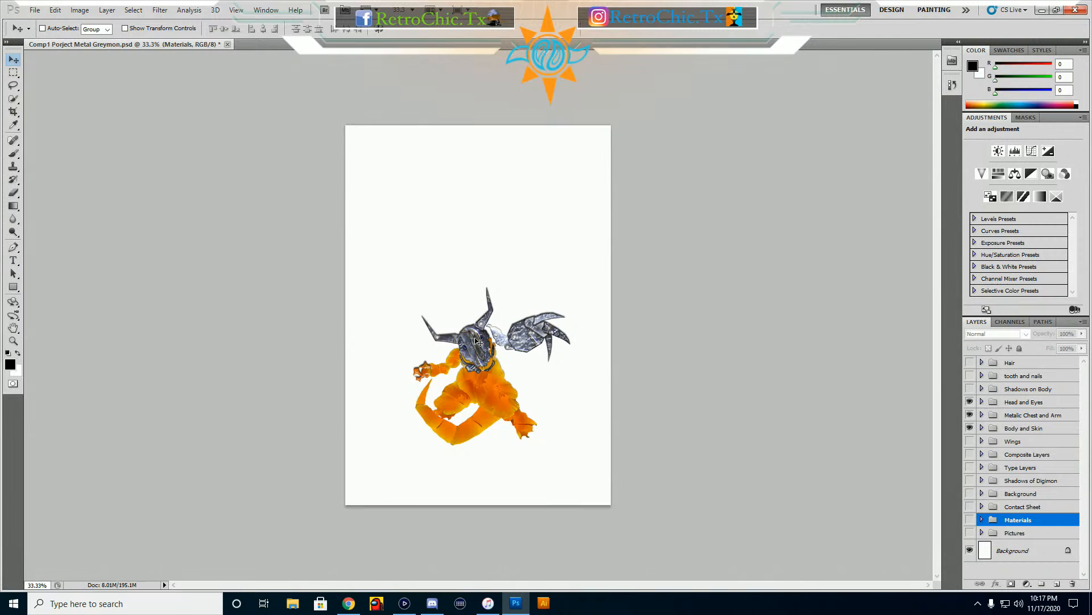
pyautogui.scroll(6, 478, 342)
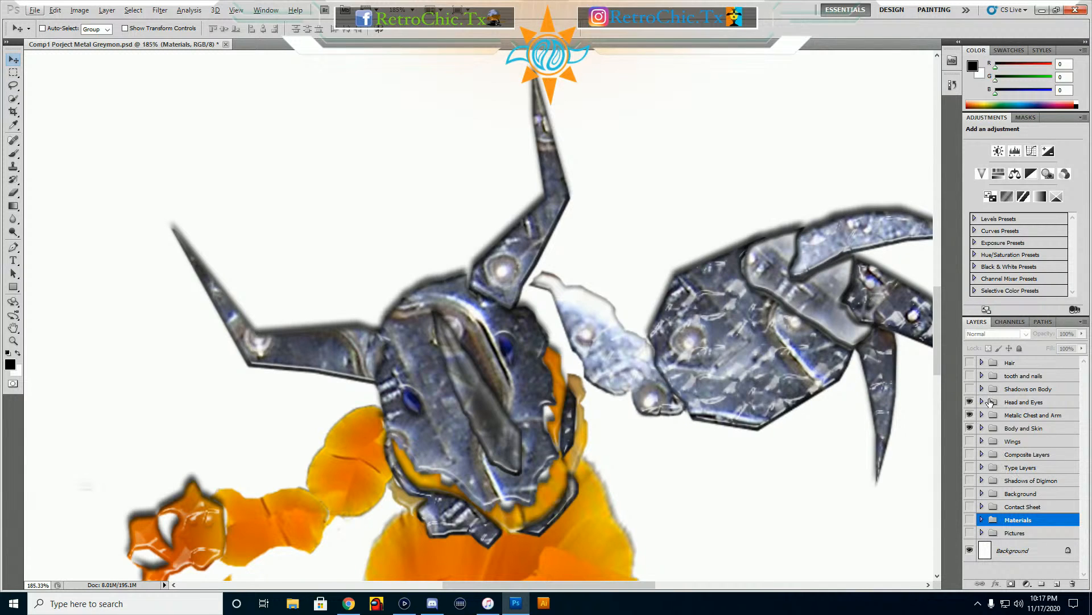
pyautogui.click(969, 388)
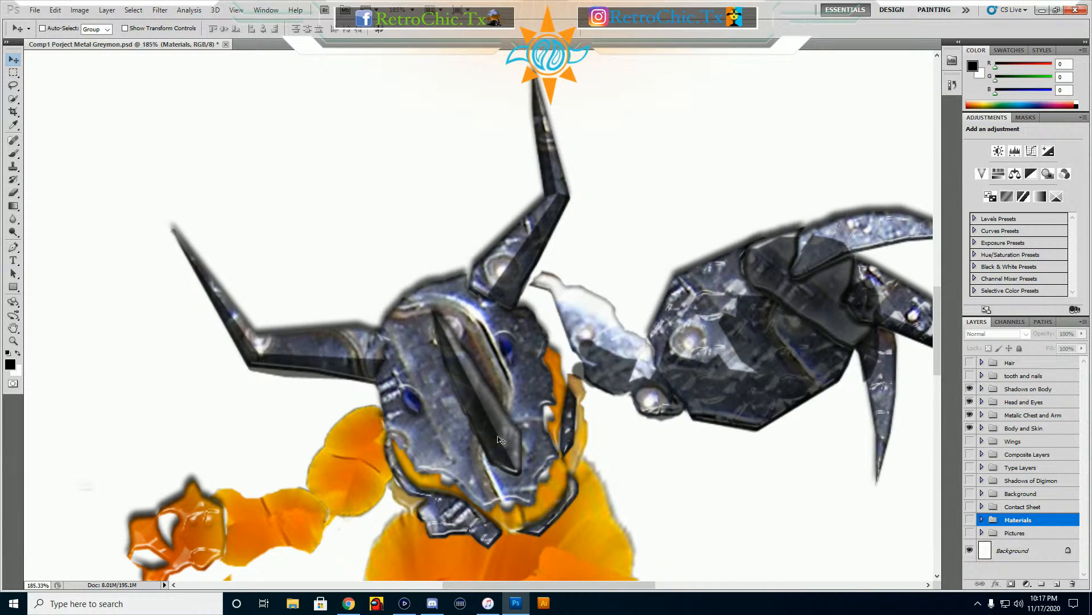
pyautogui.click(969, 376)
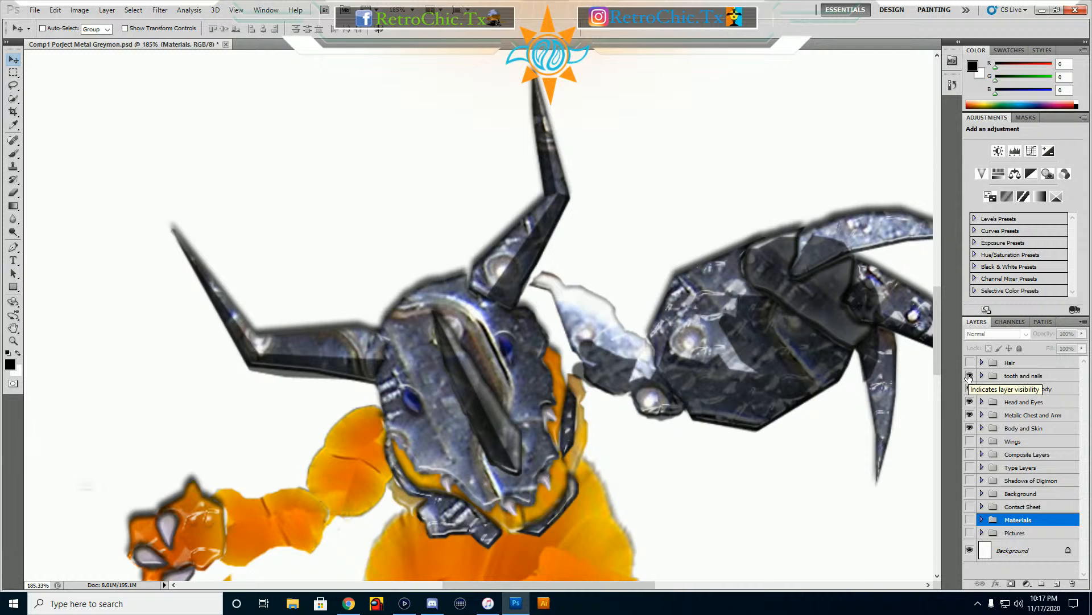
pyautogui.scroll(-5, 969, 377)
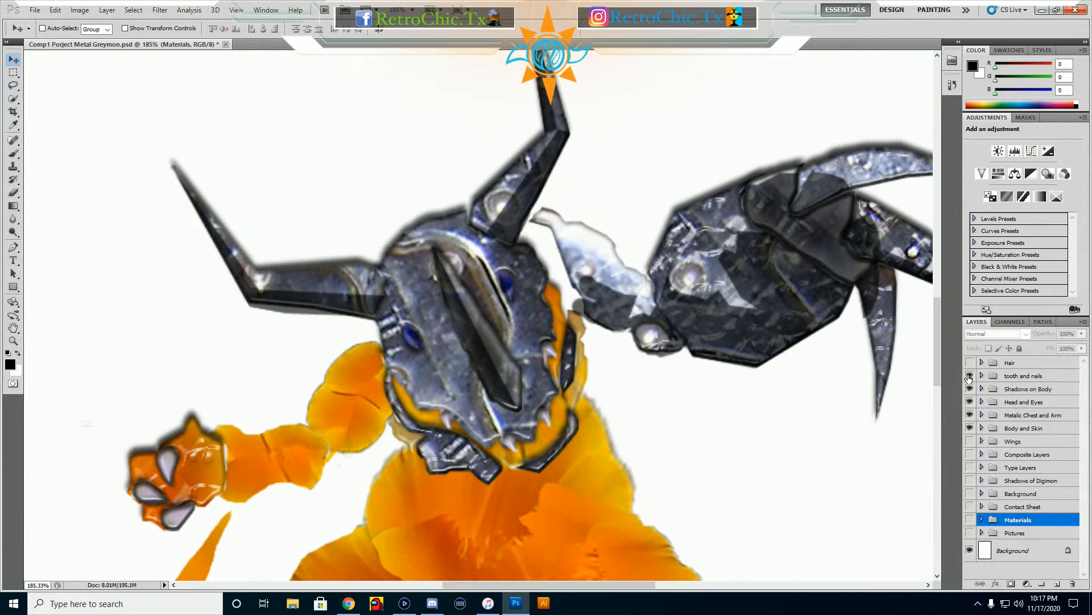
pyautogui.scroll(-5, 969, 380)
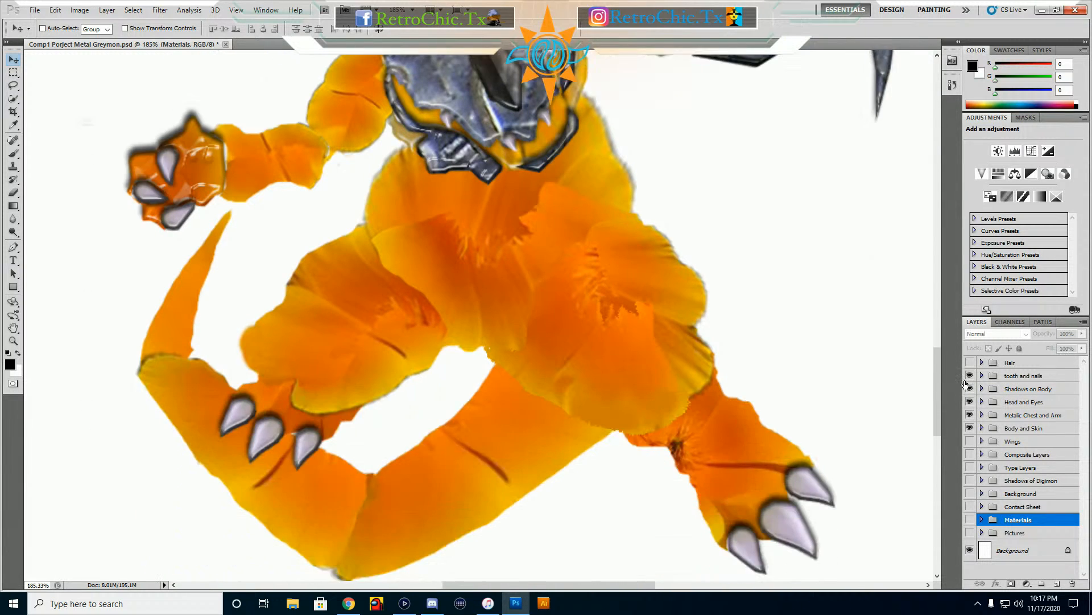
pyautogui.scroll(2, 966, 384)
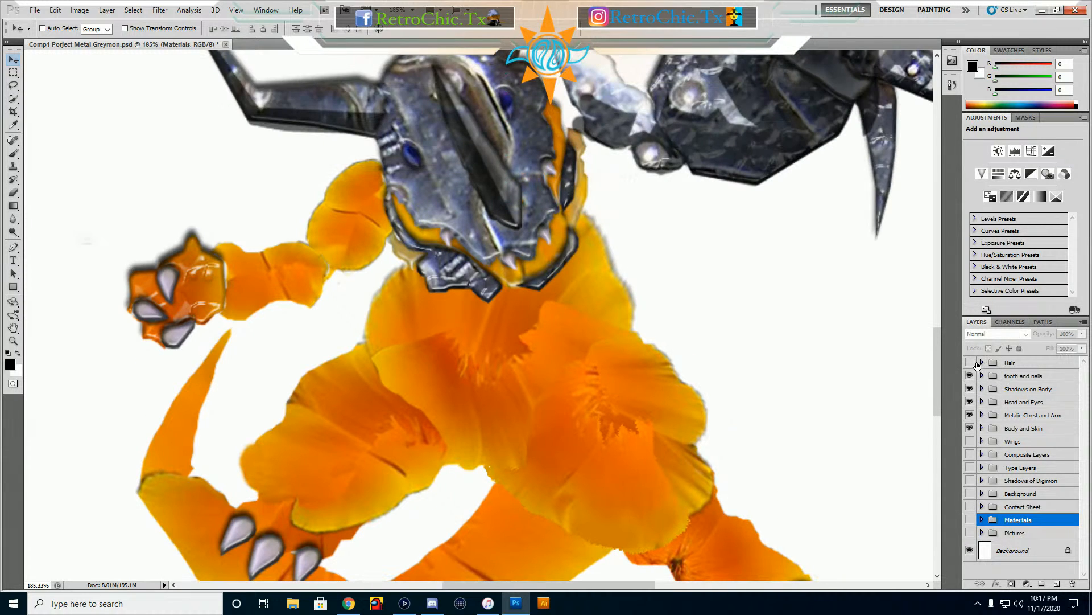
# Show the Hair and Wings groups and inspect them around the creature's head
pyautogui.click(969, 363)
pyautogui.scroll(3, 924, 370)
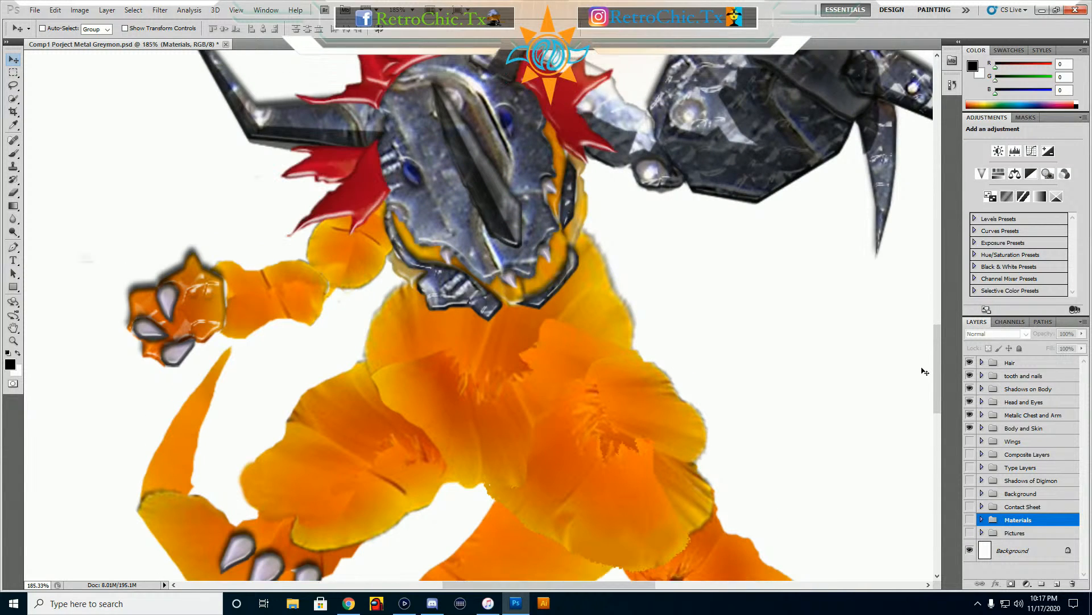
pyautogui.scroll(2, 993, 375)
pyautogui.scroll(2, 1000, 384)
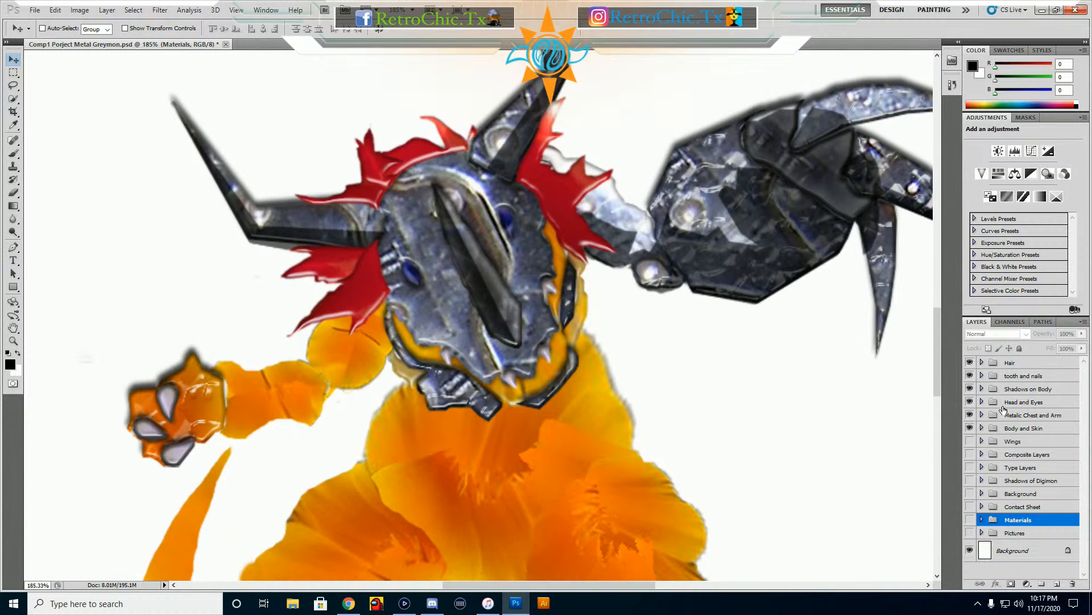
pyautogui.click(969, 442)
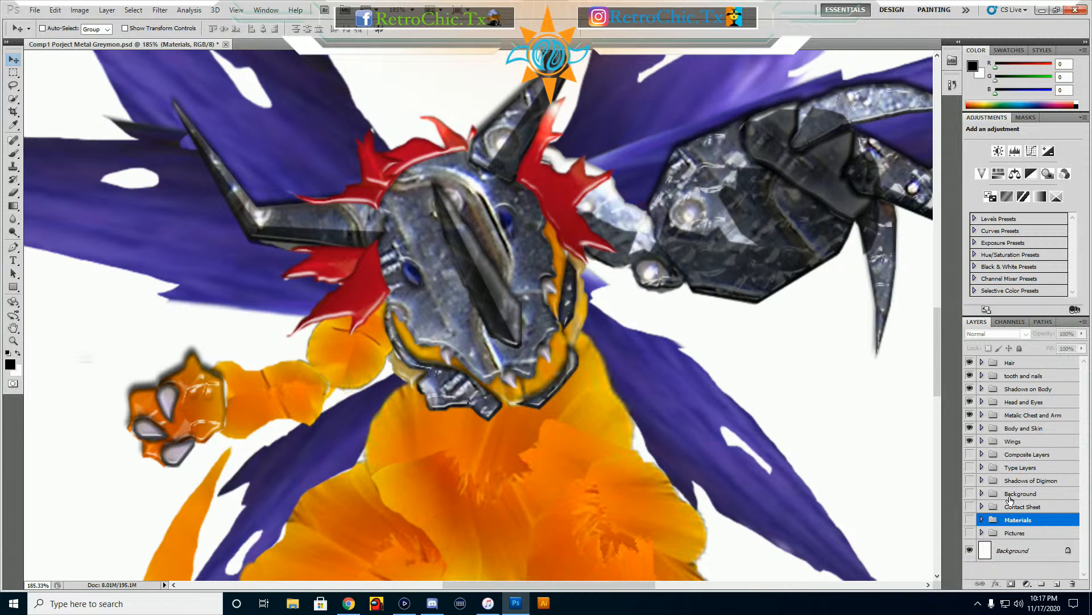
# Preview the Composite Layers group briefly, hide it again, and view the whole creature on the page
pyautogui.click(970, 455)
pyautogui.click(969, 456)
pyautogui.click(969, 468)
pyautogui.hotkey('ctrl', '0')
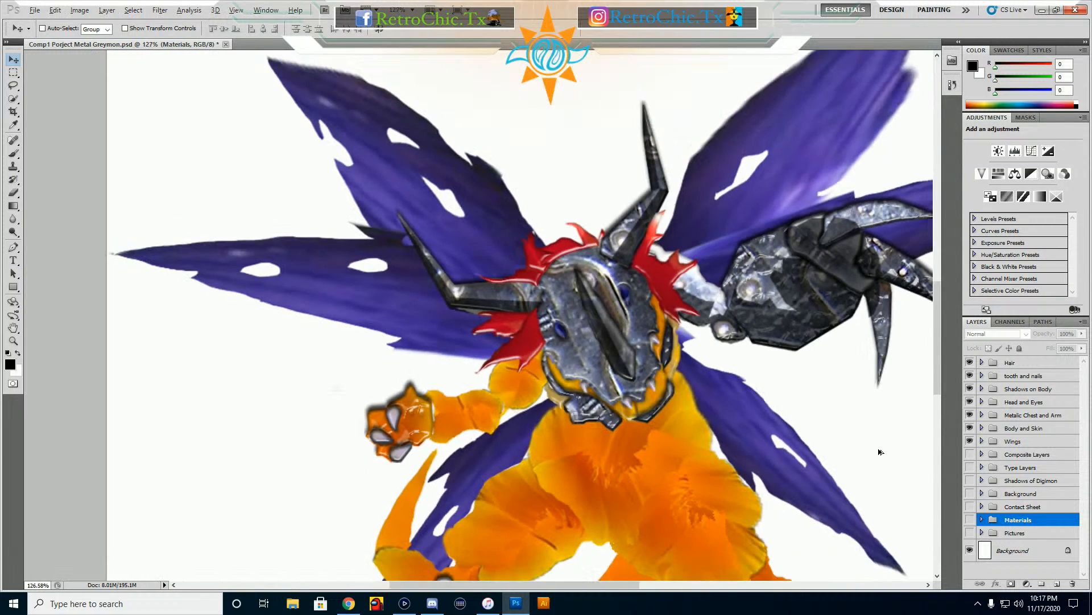
pyautogui.press('alt')
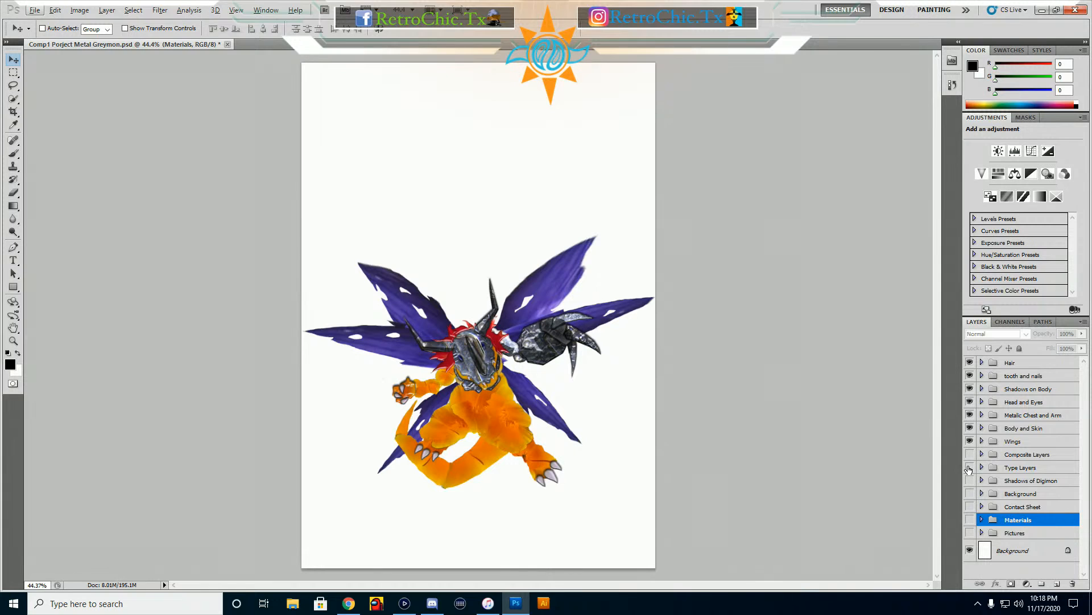
# Show and expand the Type Layers group, and display its slogans one at a time, leaving only the T-Rex line visible
pyautogui.click(969, 468)
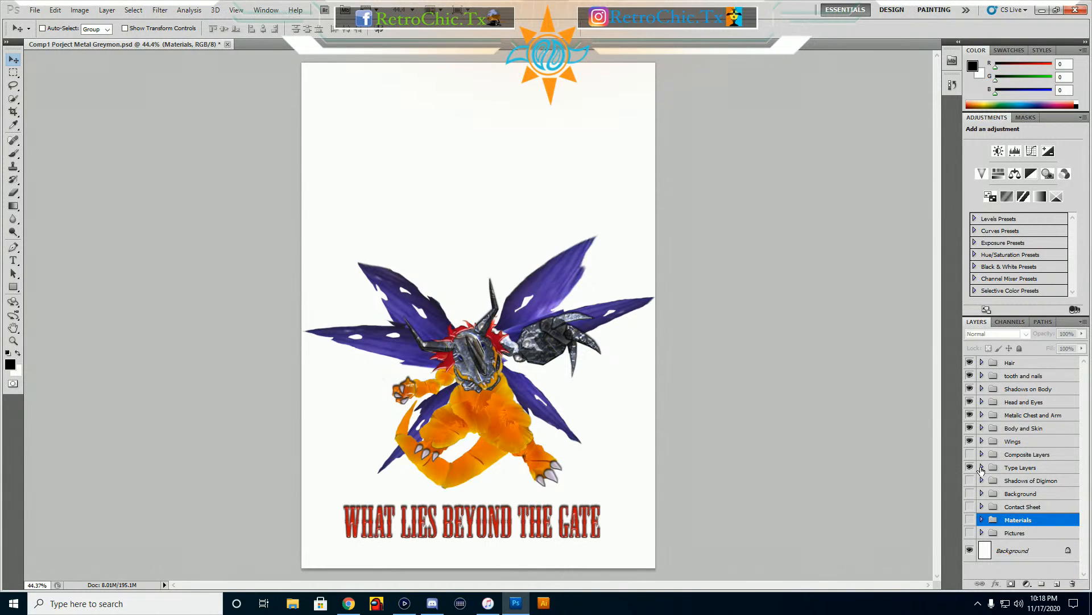
pyautogui.click(981, 467)
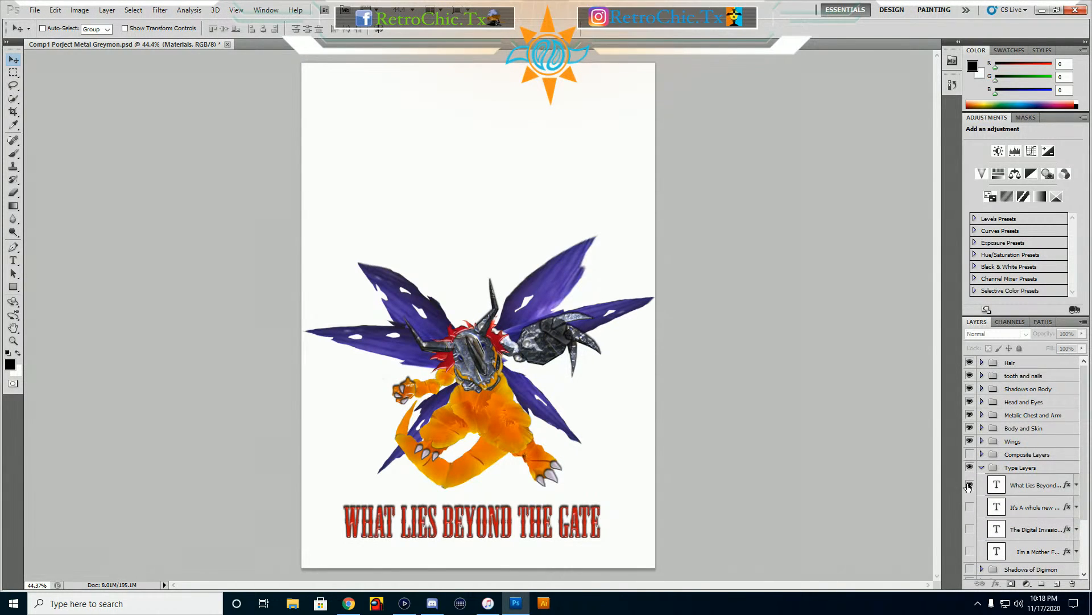
pyautogui.click(970, 485)
pyautogui.click(970, 506)
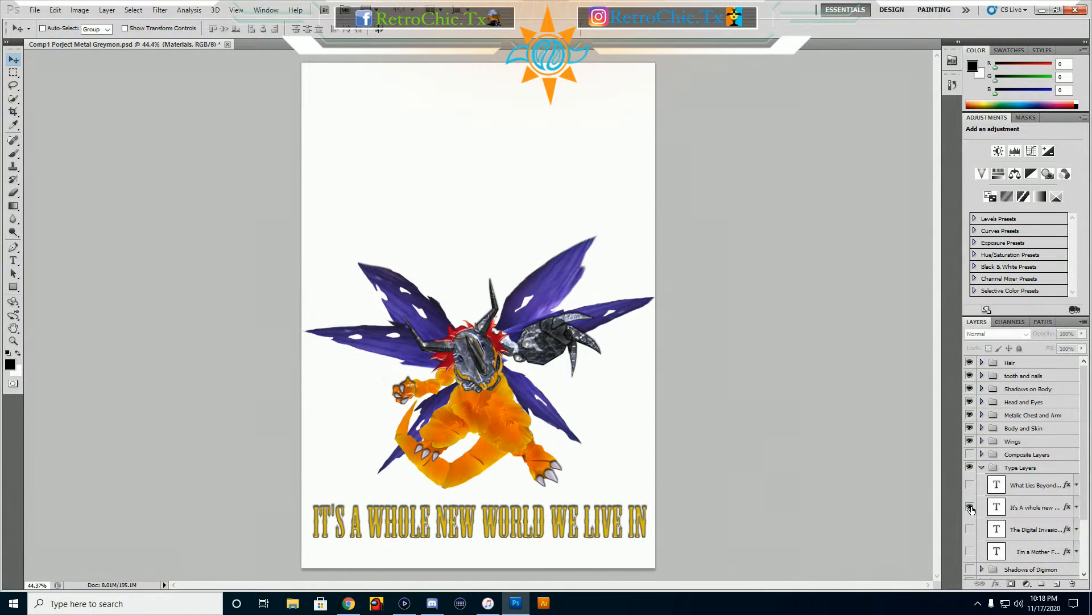
pyautogui.click(970, 507)
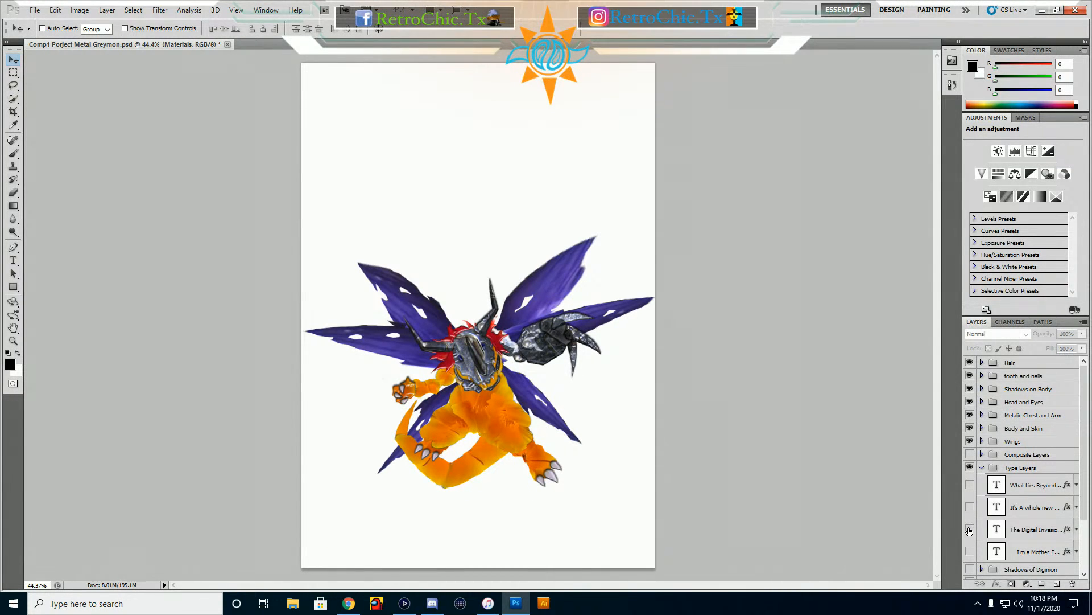
pyautogui.click(970, 529)
pyautogui.click(969, 530)
pyautogui.click(970, 551)
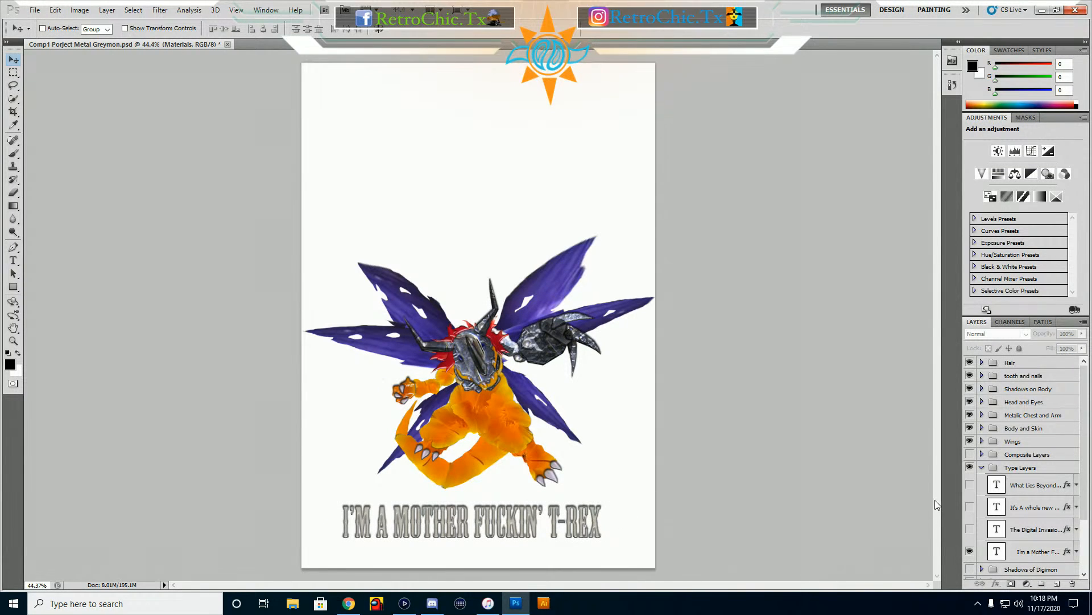
# Collapse the Type Layers group and show the Background group, then briefly look through the Contact Sheet group's layers
pyautogui.click(982, 468)
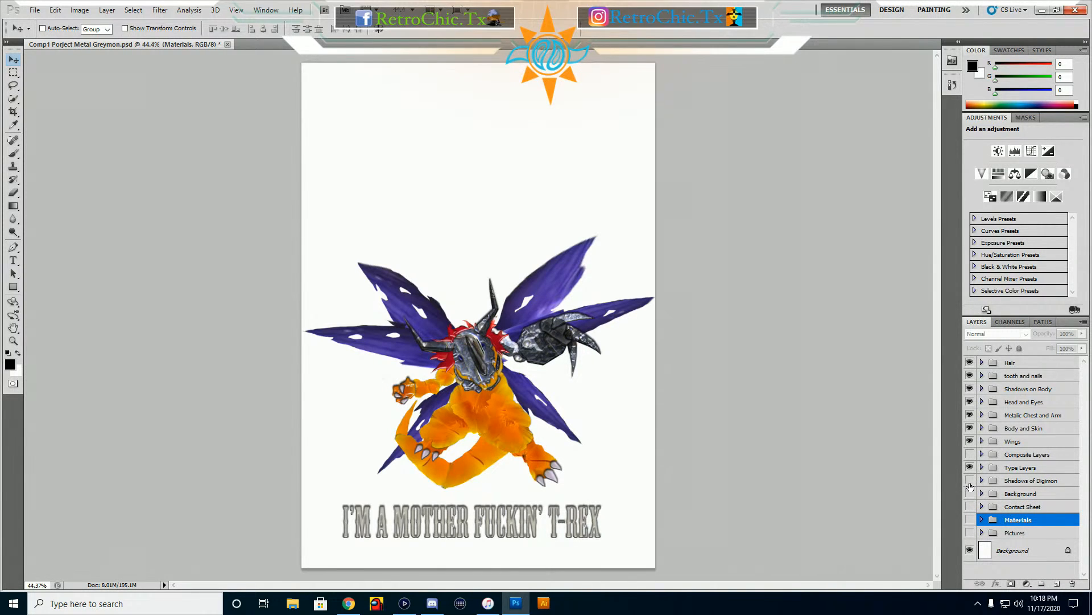
pyautogui.click(970, 493)
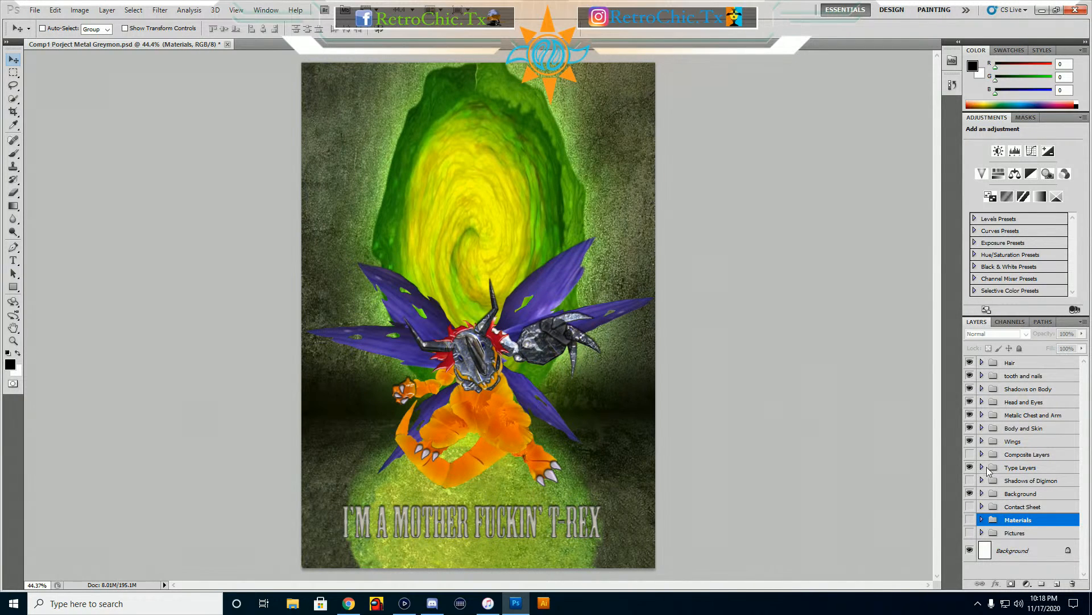
pyautogui.click(983, 507)
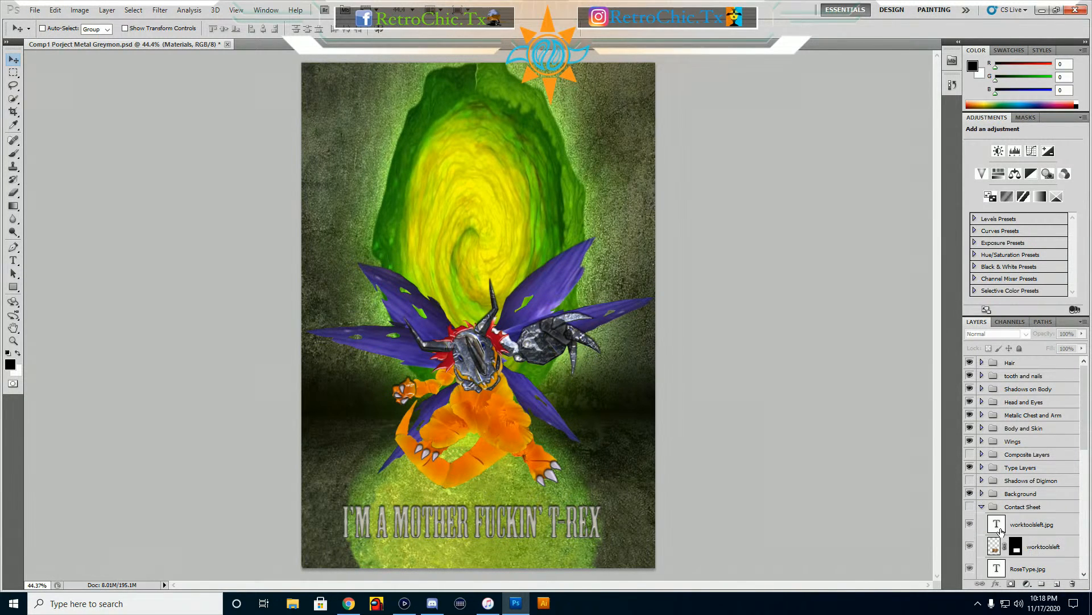
pyautogui.scroll(-4, 1000, 529)
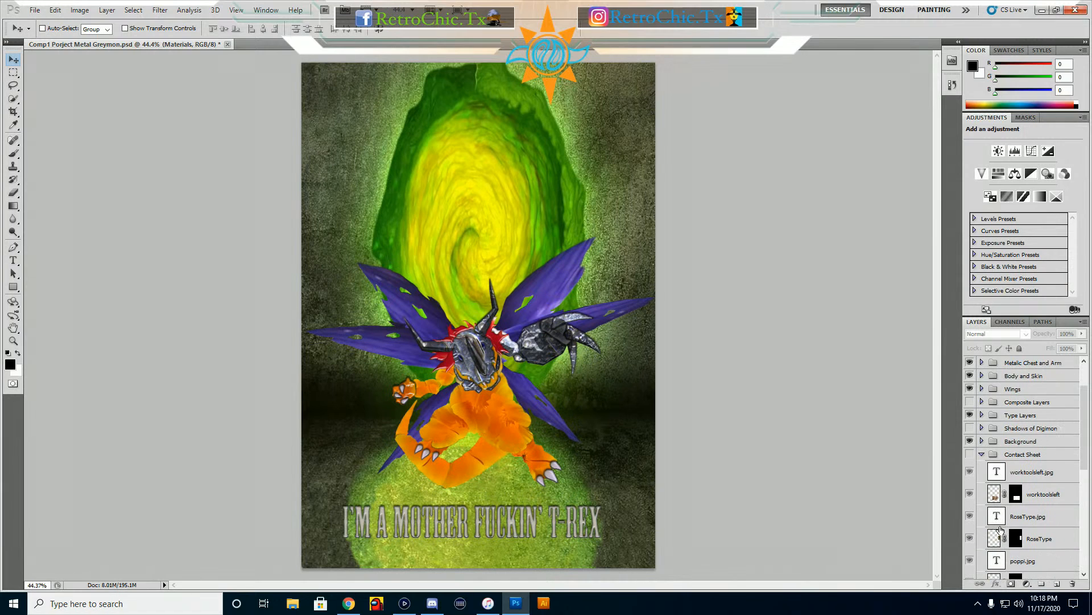
pyautogui.click(980, 455)
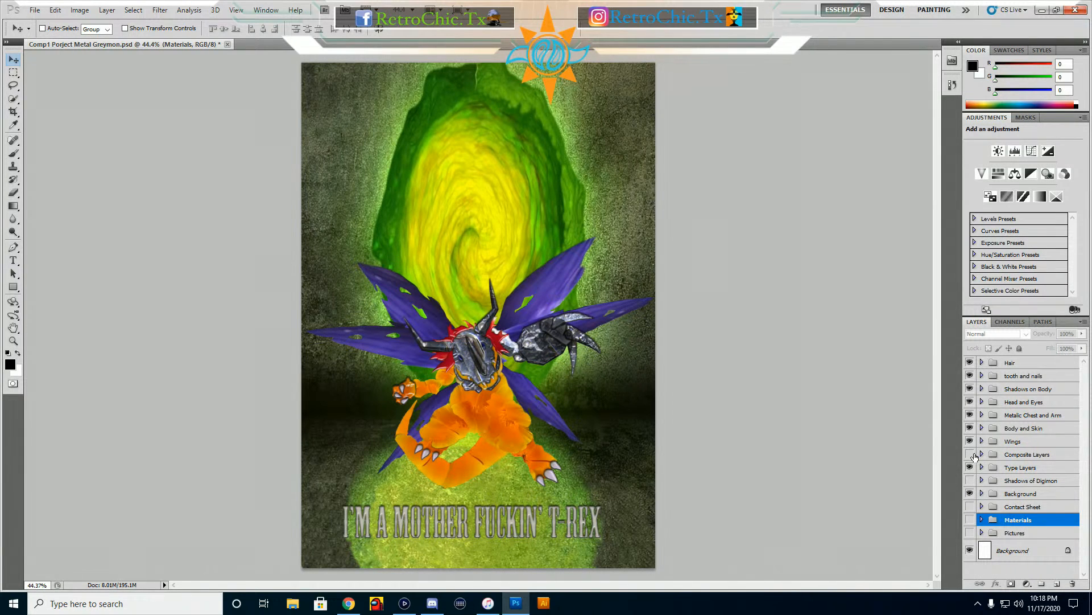
# Show the Composite Layers group with the smaller creature copies and expand it to list its layers
pyautogui.click(970, 455)
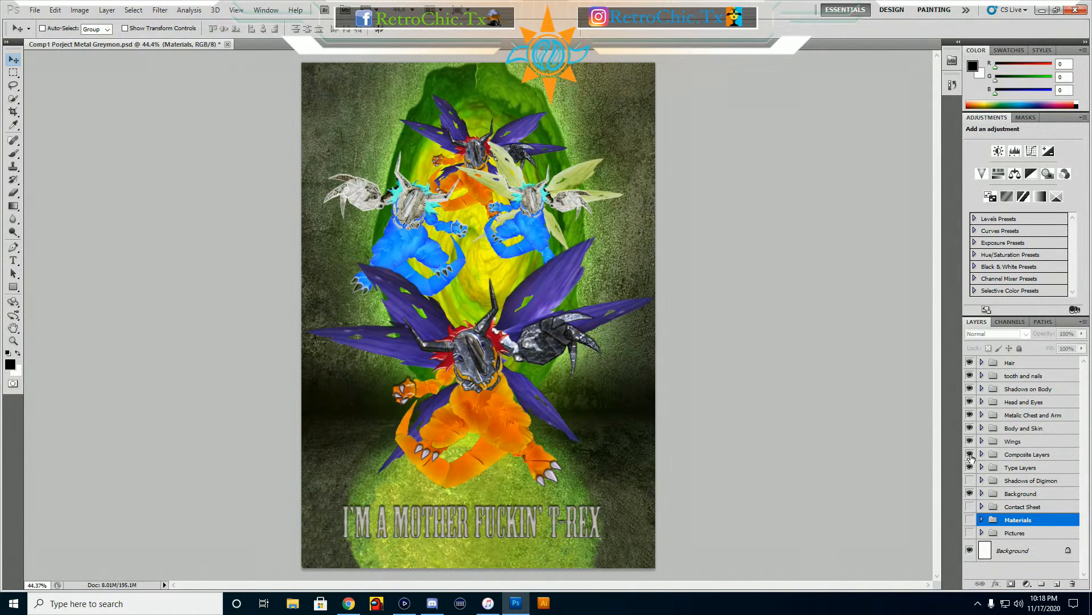
pyautogui.click(970, 455)
pyautogui.click(981, 454)
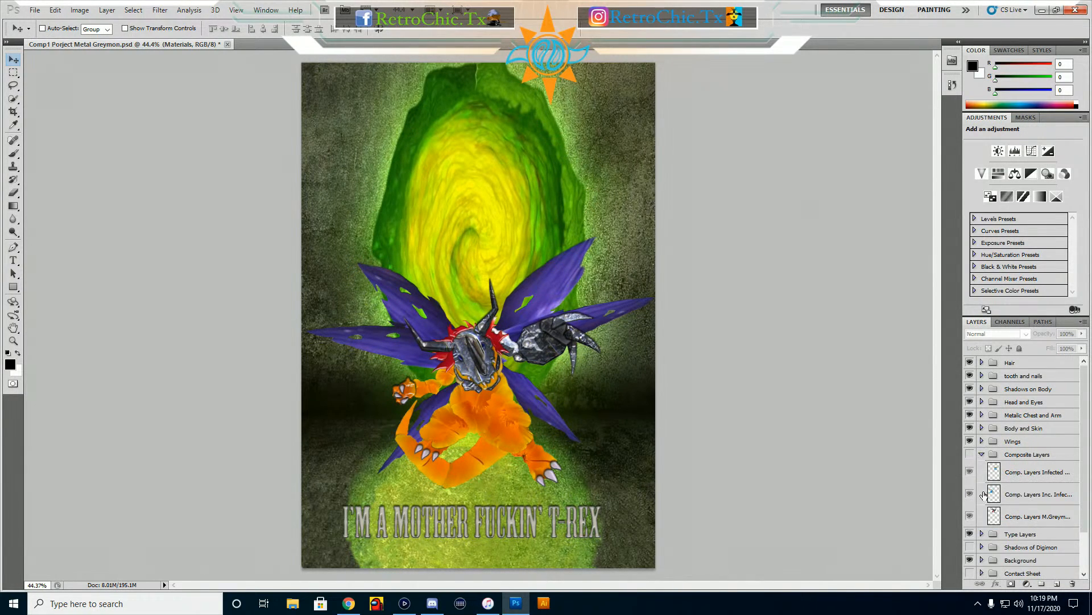
pyautogui.click(970, 455)
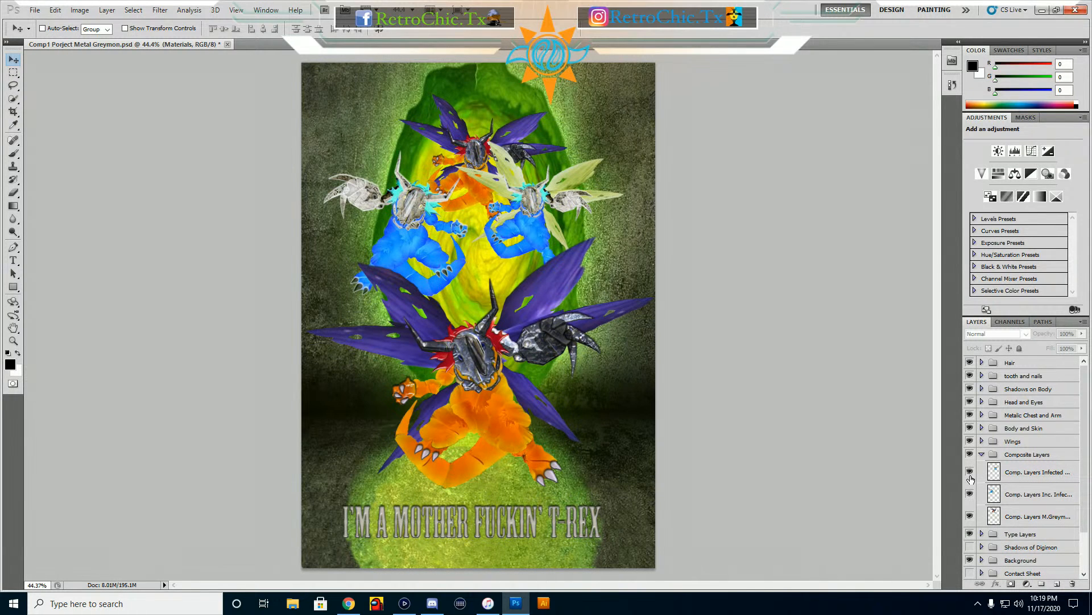
# Hide the three composite creature layers and redisplay them one at a time, then show the Shadows of Digimon group
pyautogui.click(971, 495)
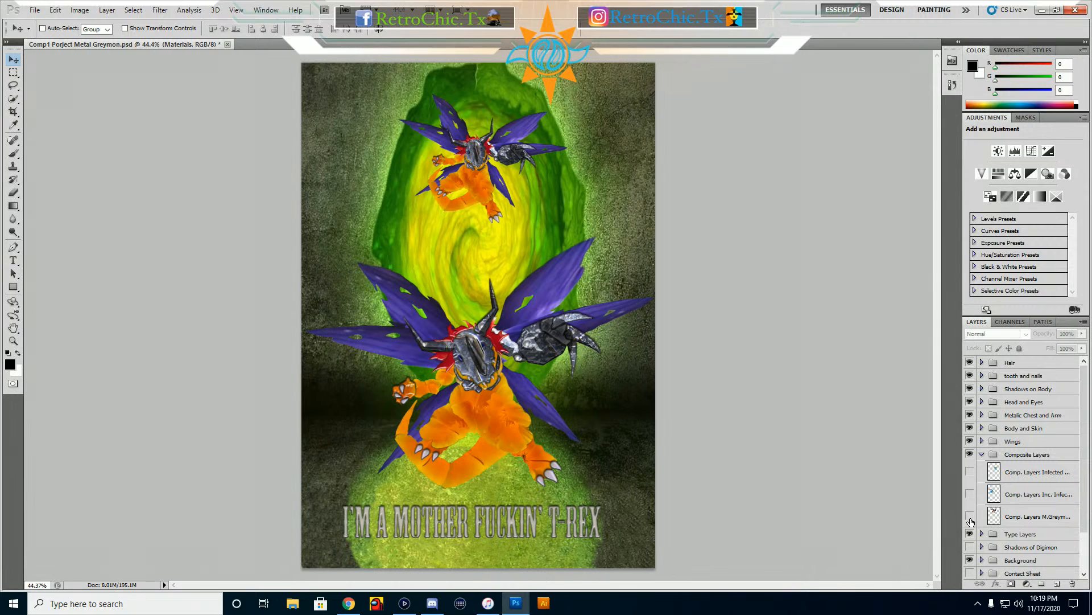
pyautogui.click(970, 516)
pyautogui.click(970, 494)
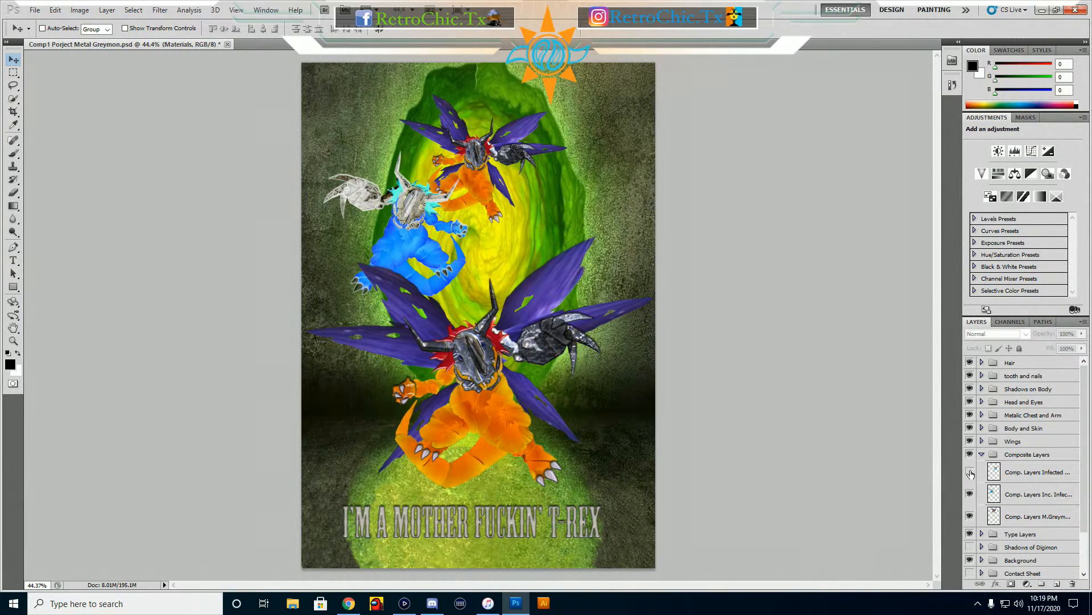
pyautogui.click(970, 473)
pyautogui.click(981, 455)
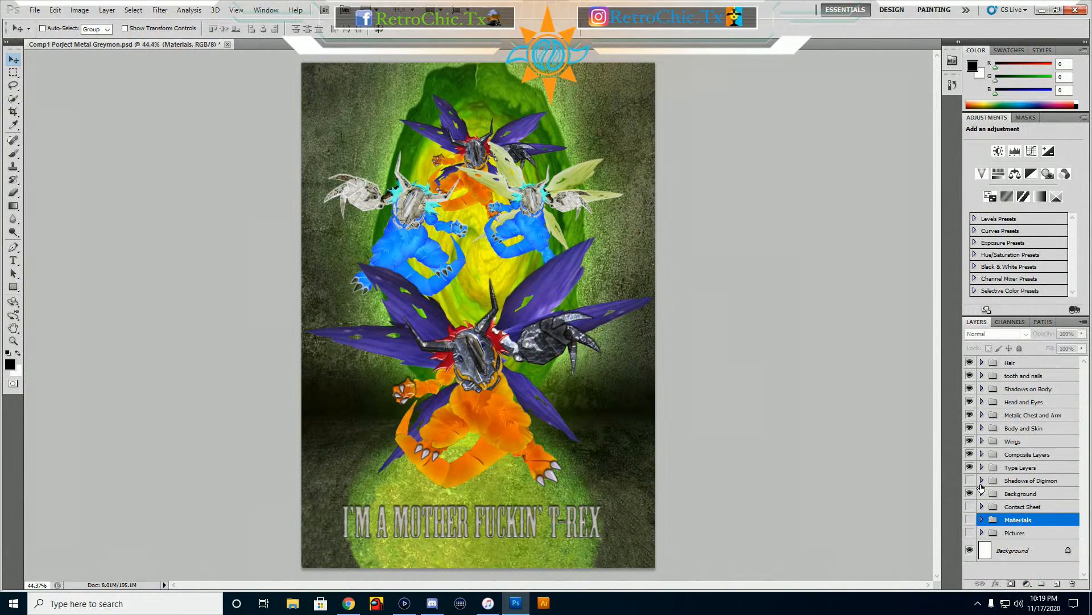
pyautogui.click(970, 481)
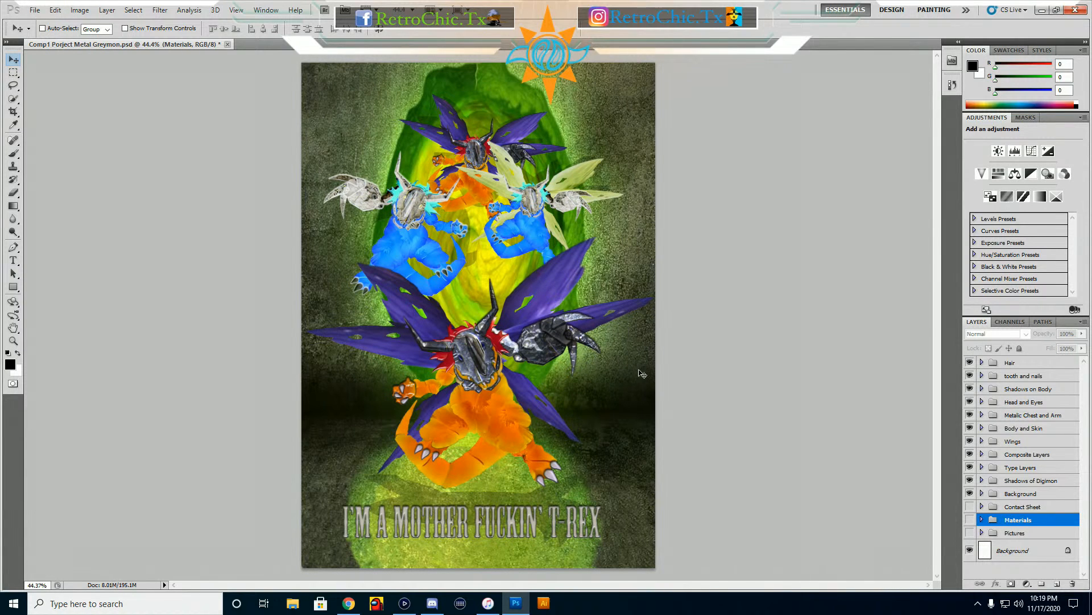
# Save the finished Metal Greymon composite and close the document
pyautogui.click(35, 9)
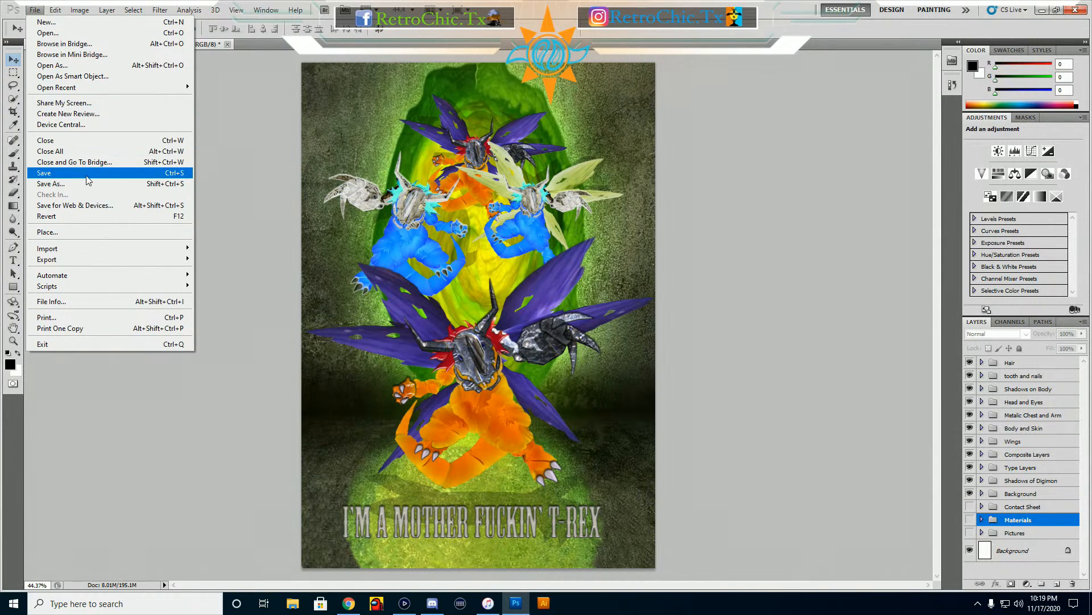
pyautogui.click(57, 173)
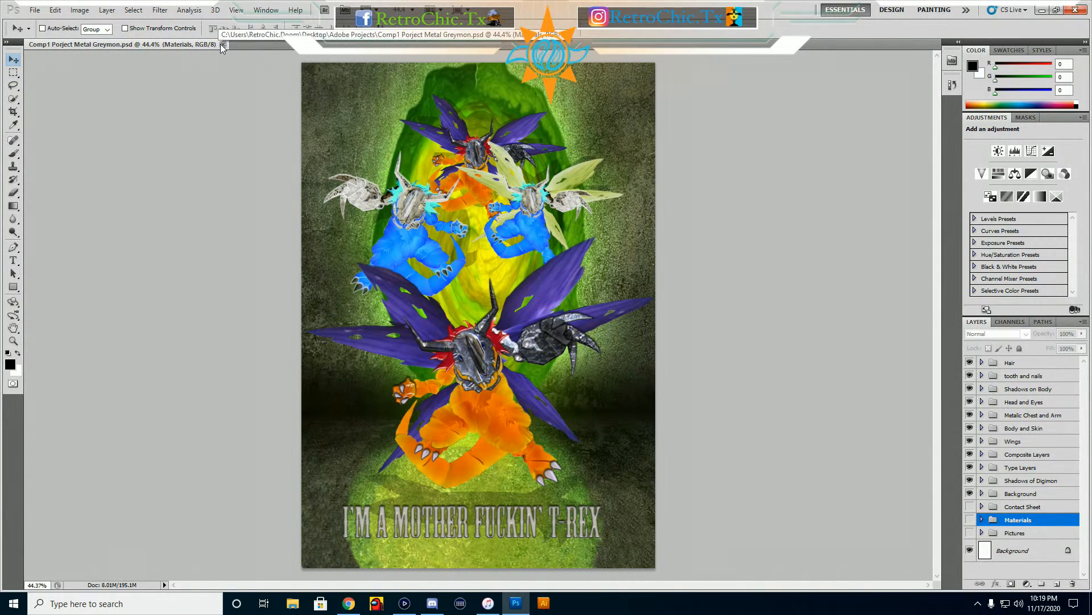
pyautogui.click(222, 44)
# Open Shinigami.psd from the Adobe Projects folder
pyautogui.click(35, 10)
pyautogui.click(39, 30)
pyautogui.scroll(-5, 568, 176)
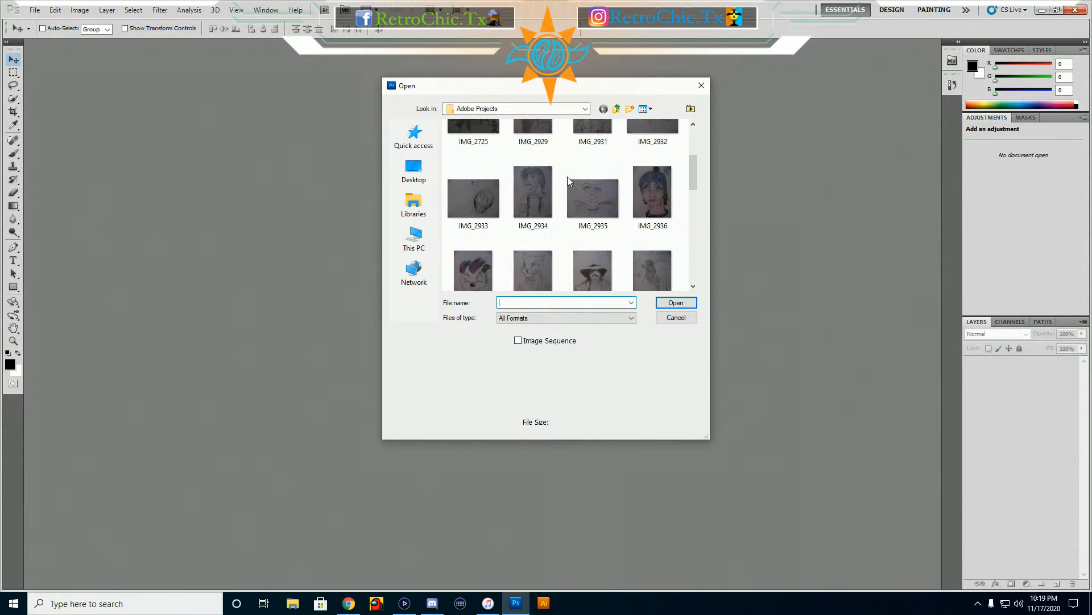
pyautogui.scroll(-3, 569, 177)
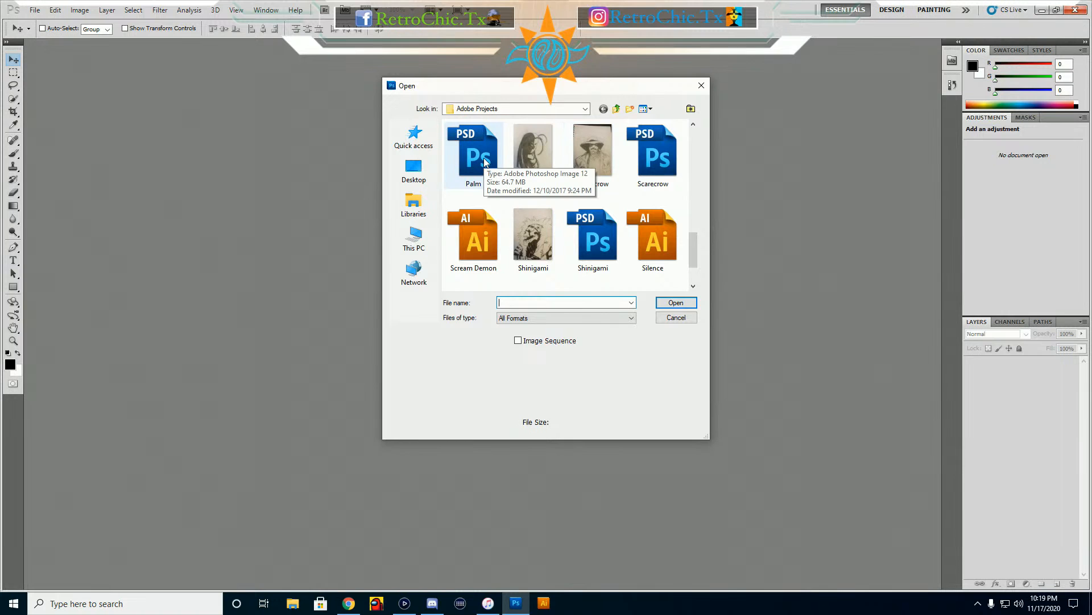
pyautogui.click(584, 248)
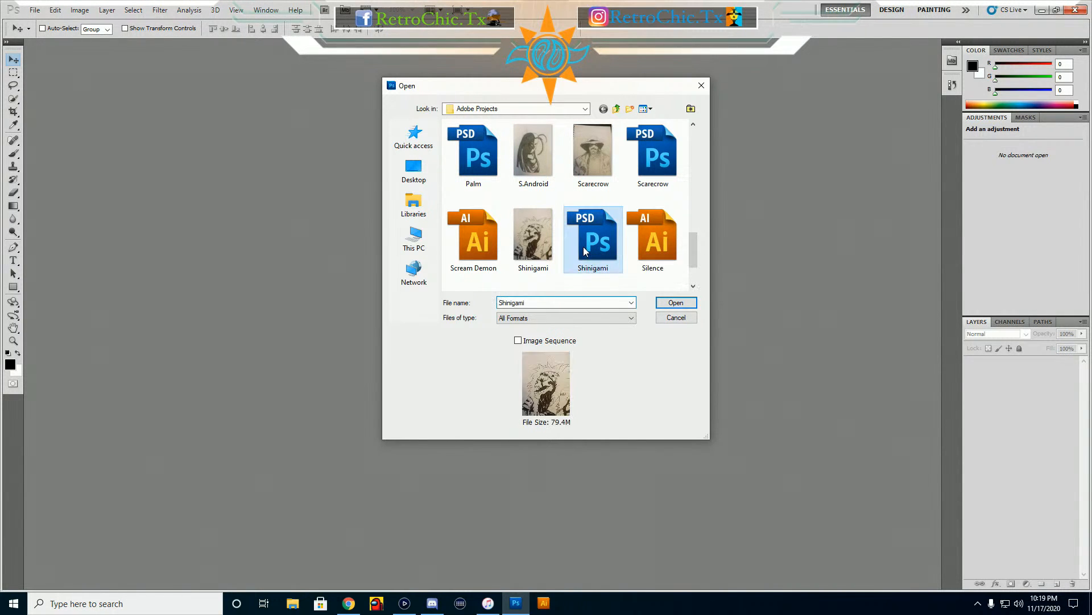
pyautogui.click(671, 306)
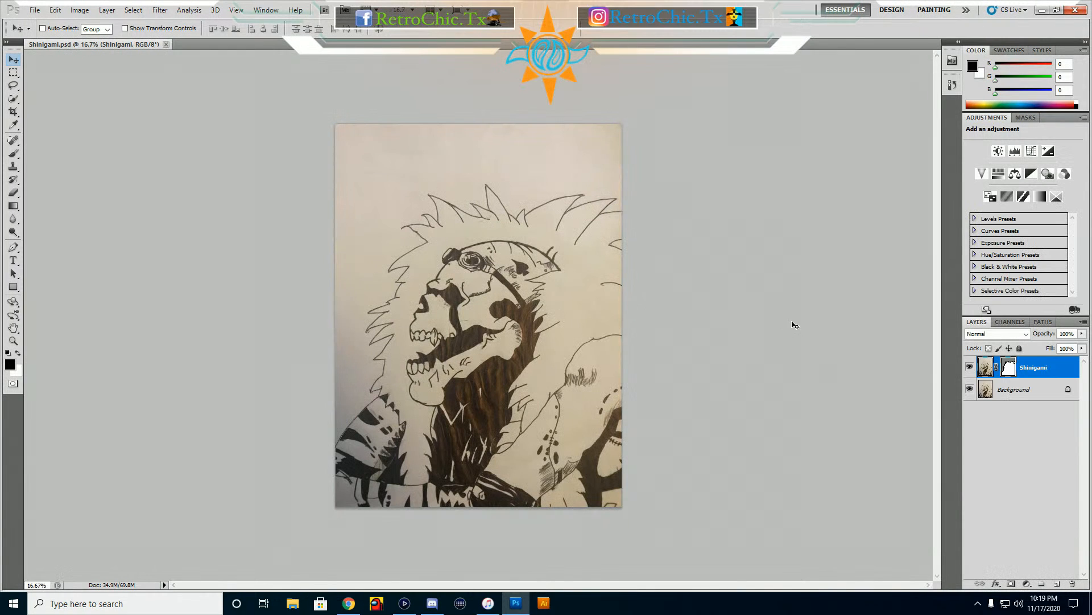
# Toggle the Shinigami layer and hide the Background layer to examine the masked cutout, then close the file without saving
pyautogui.click(970, 369)
pyautogui.click(971, 369)
pyautogui.click(970, 390)
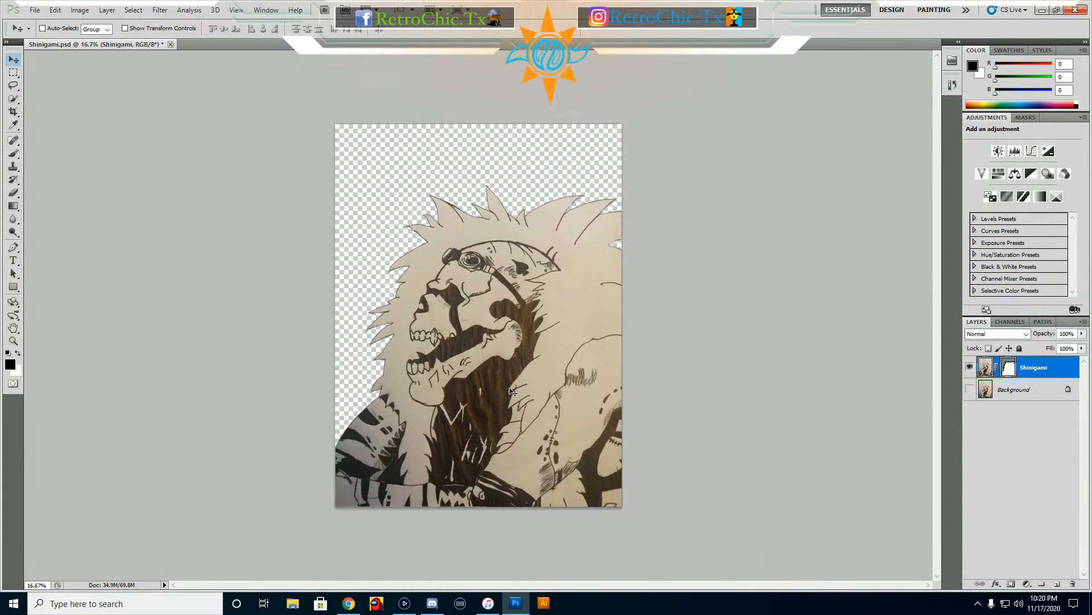
pyautogui.click(170, 44)
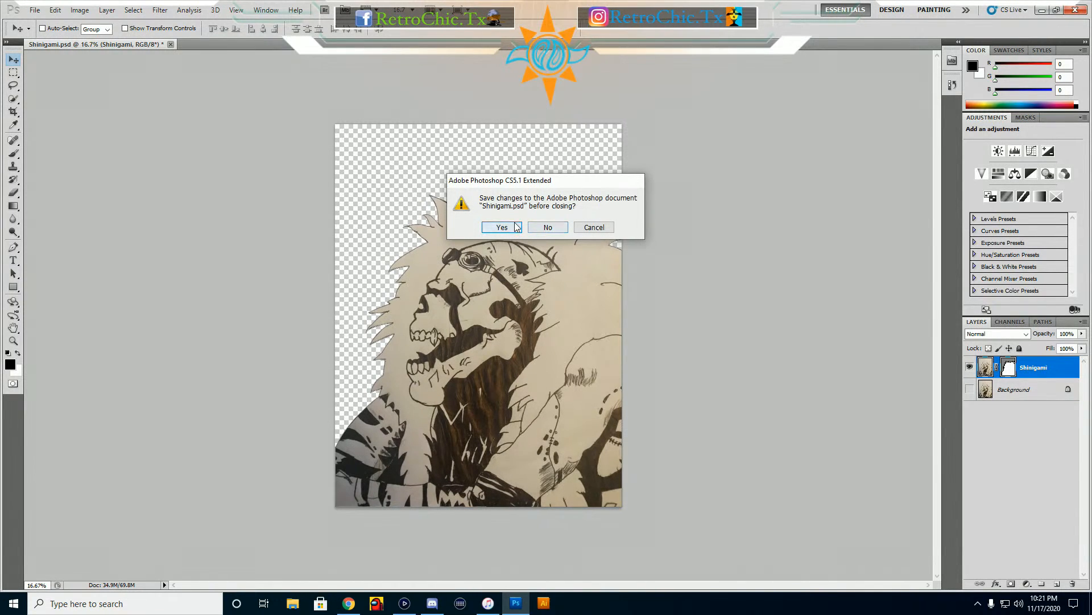
pyautogui.click(538, 228)
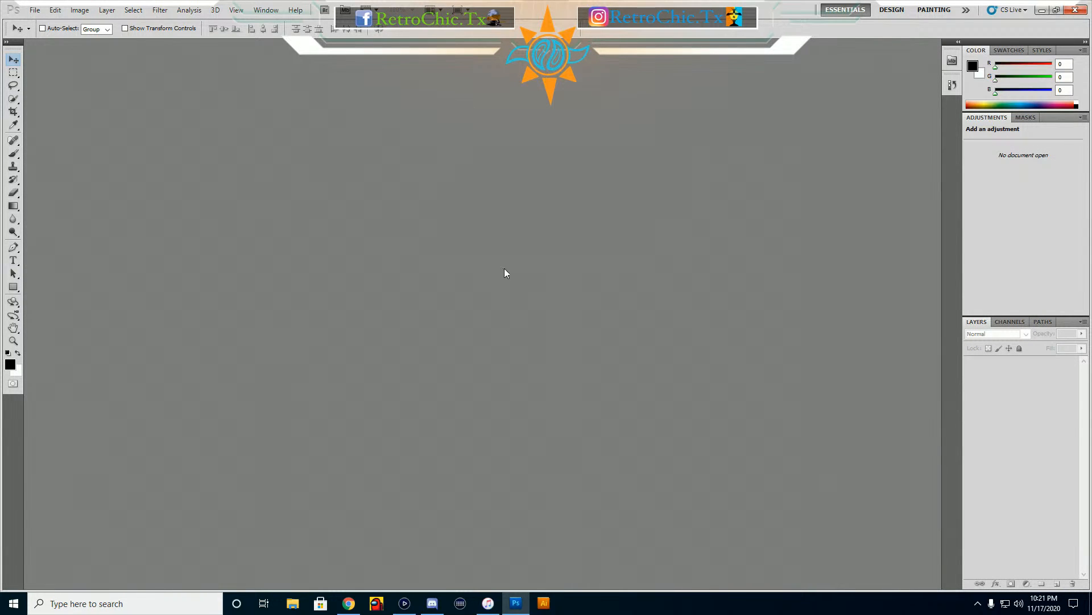